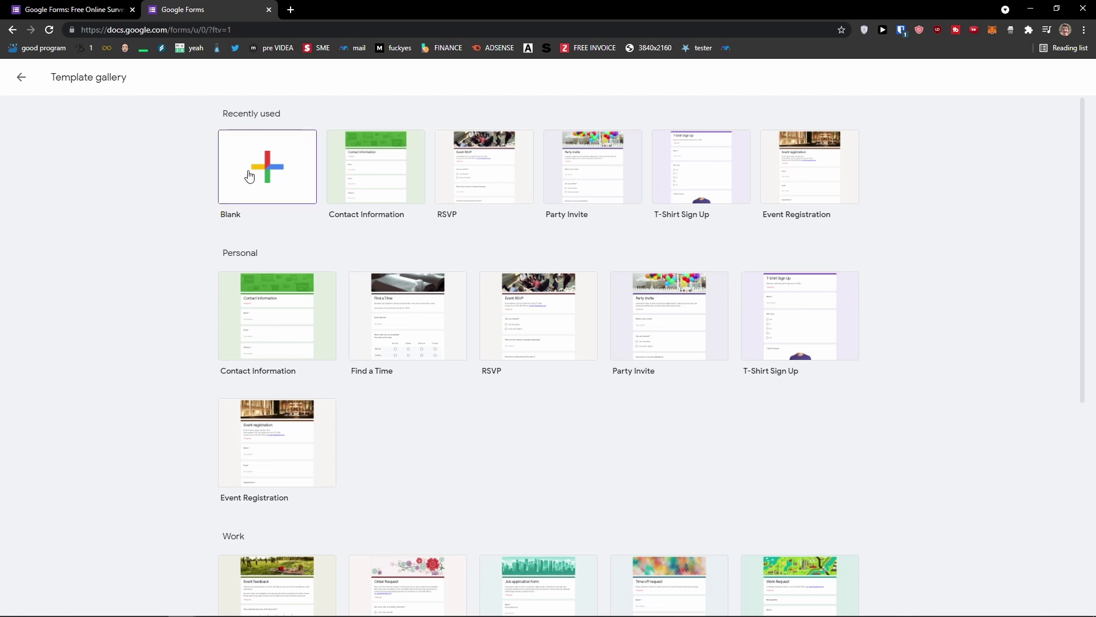
- Create a blank untitled form, dismiss the 'Learn about the new Google Forms' popup, and zoom in
left_click(249, 175)
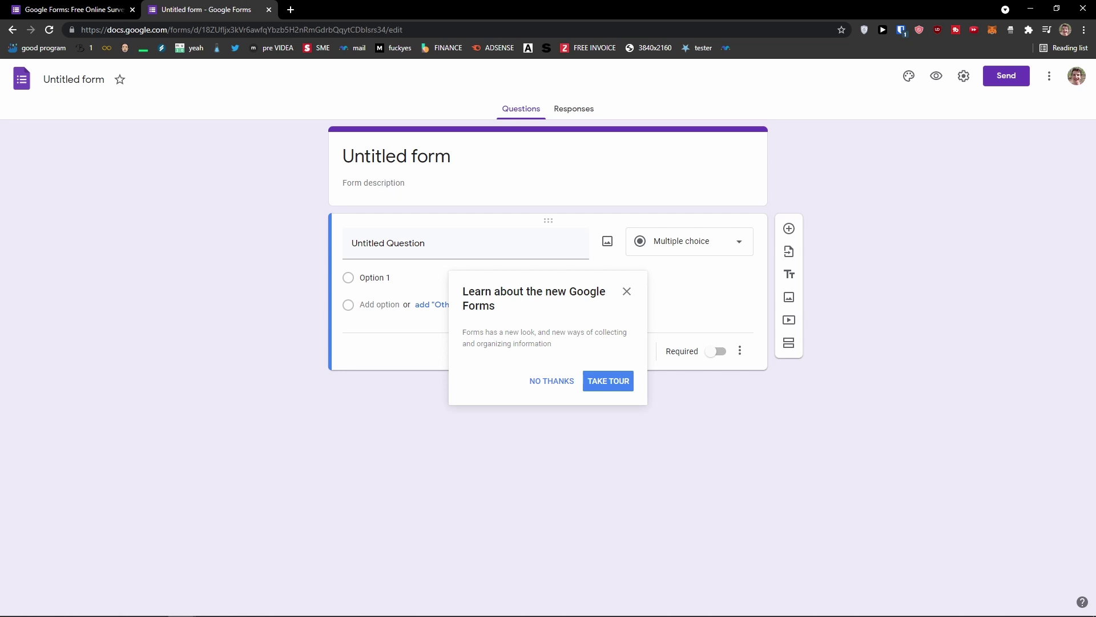
left_click(627, 293)
key("ctrl+plus")
key("ctrl+plus")
key("ctrl+plus")
key("ctrl+plus")
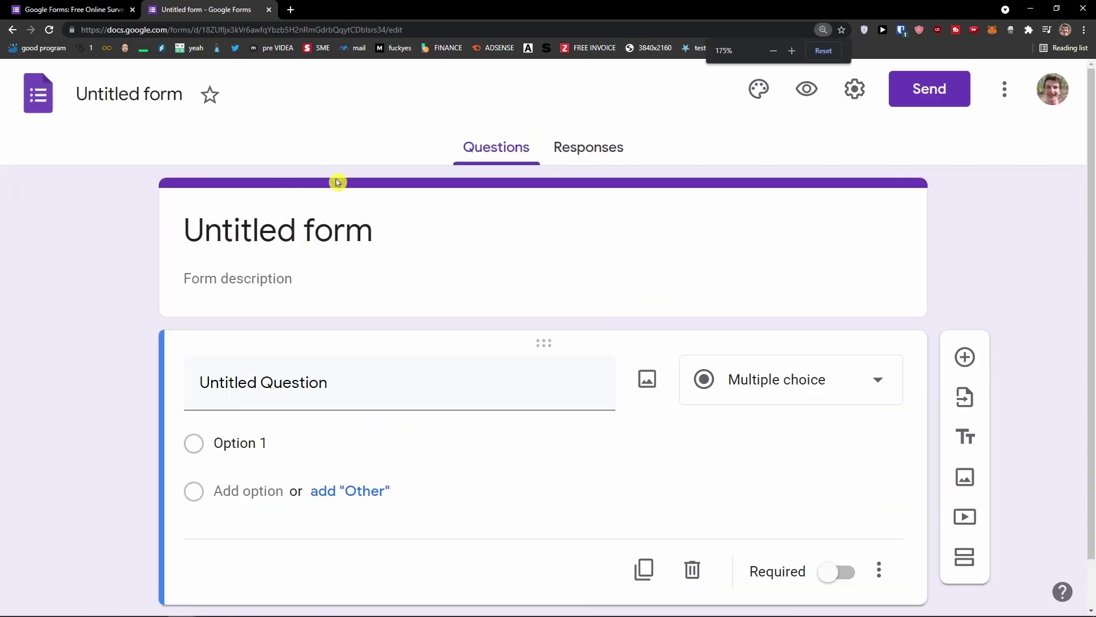
left_click_drag(187, 231, 379, 234)
- Replace the 'Untitled form' title with 'Your Youtube Experience'
left_click(383, 236)
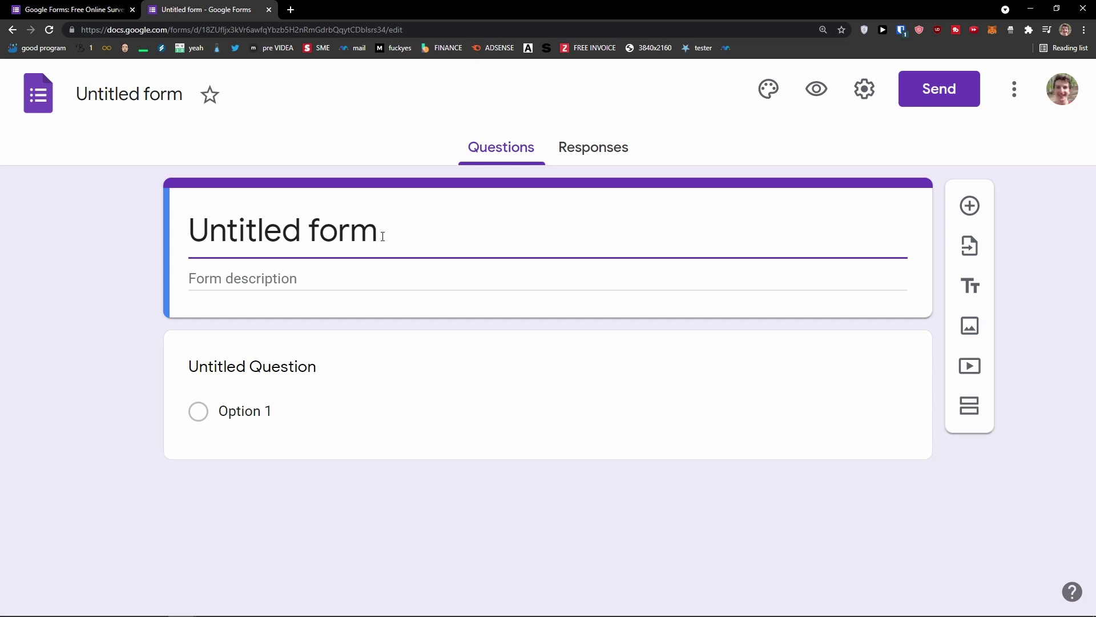
triple_click(382, 237)
type("YX")
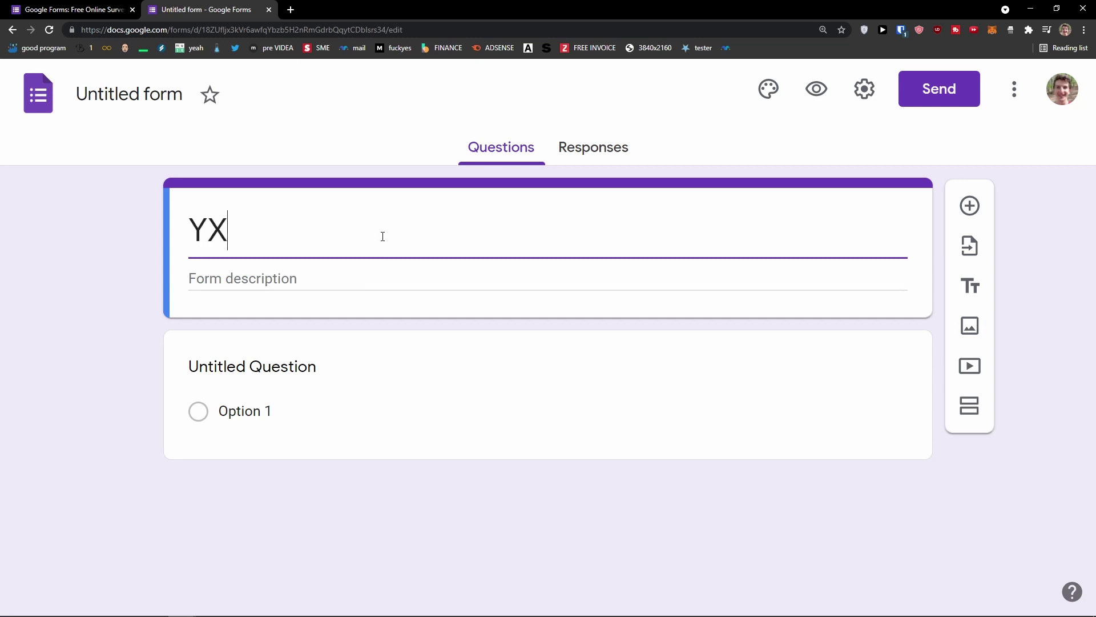
key("BackSpace")
type("our YOutub")
key("BackSpace")
key("BackSpace")
key("BackSpace")
key("BackSpace")
key("BackSpace")
type("u")
key("BackSpace")
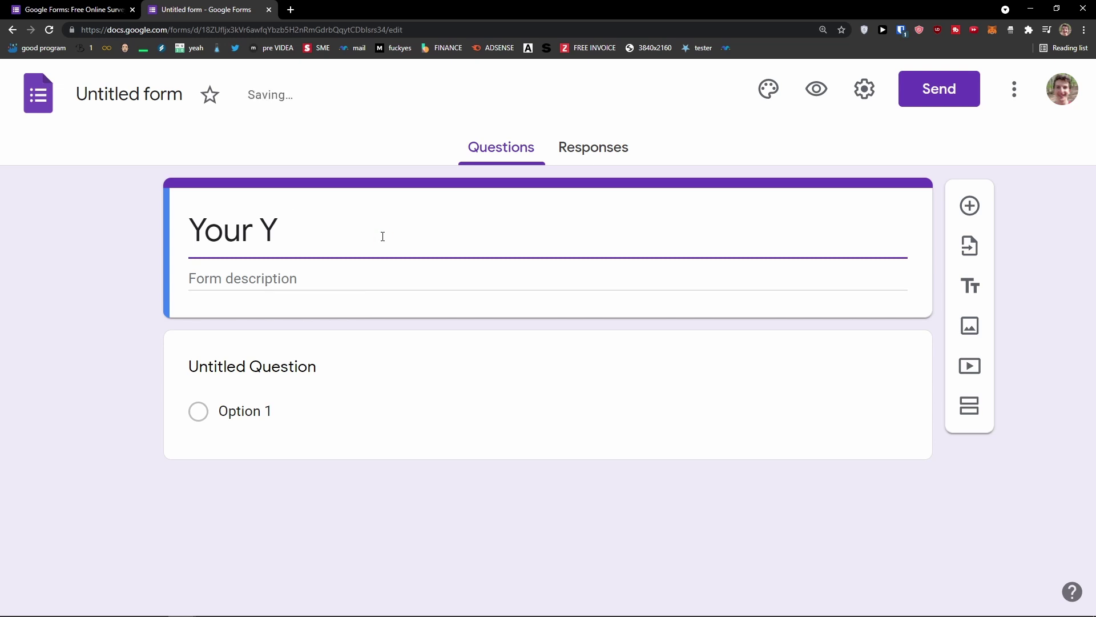
type("outube Experience")
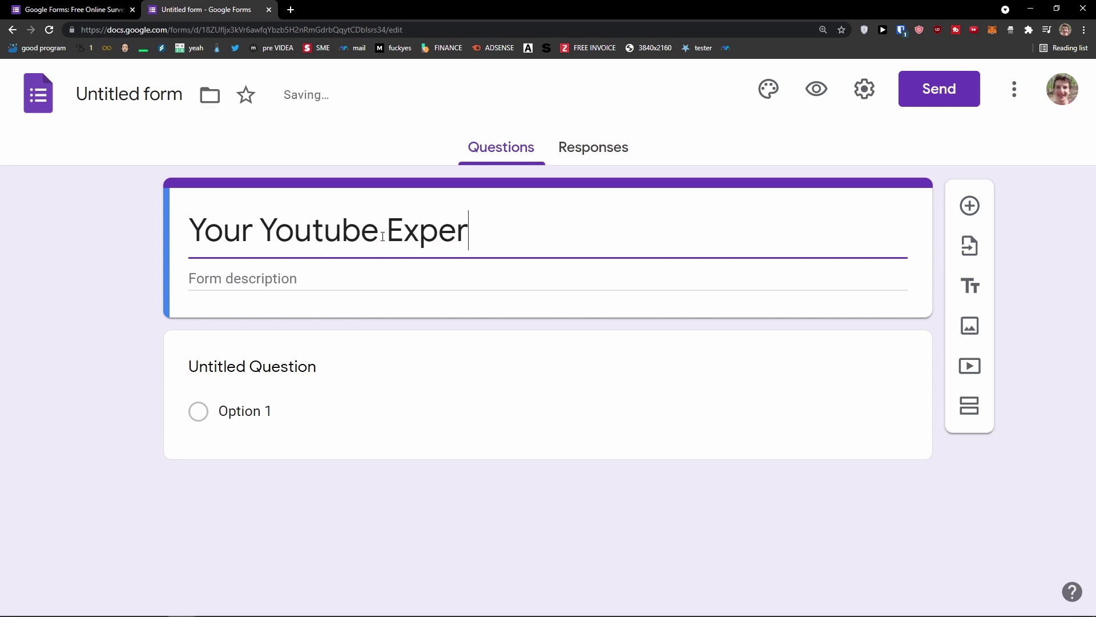
- Add the form description 'In this Form Fill your experience on youtube'
left_click(351, 276)
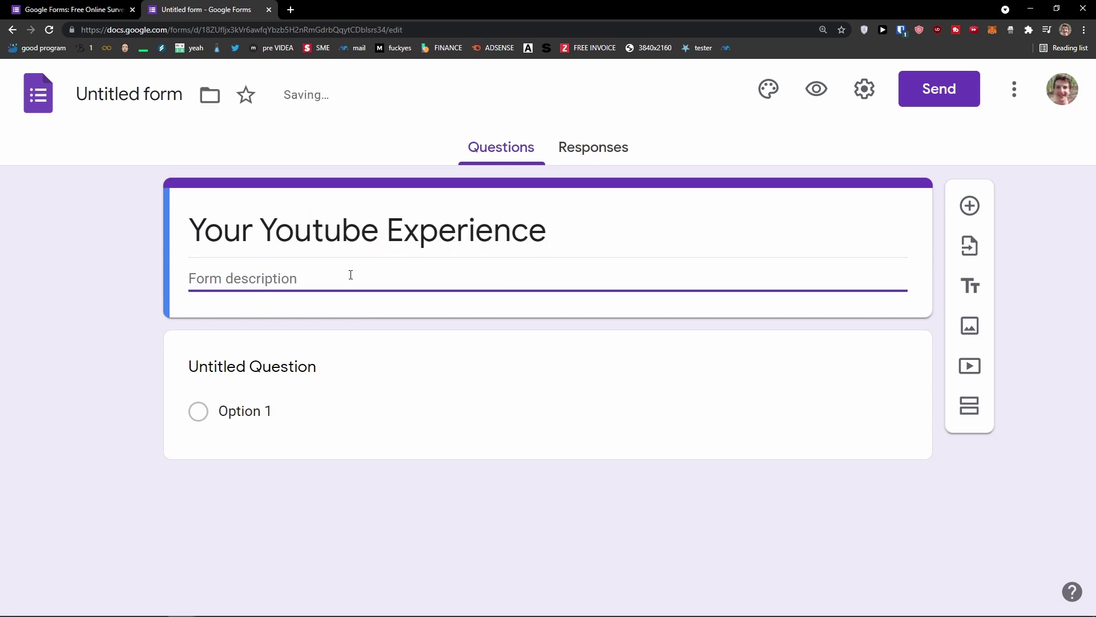
type("In this Form")
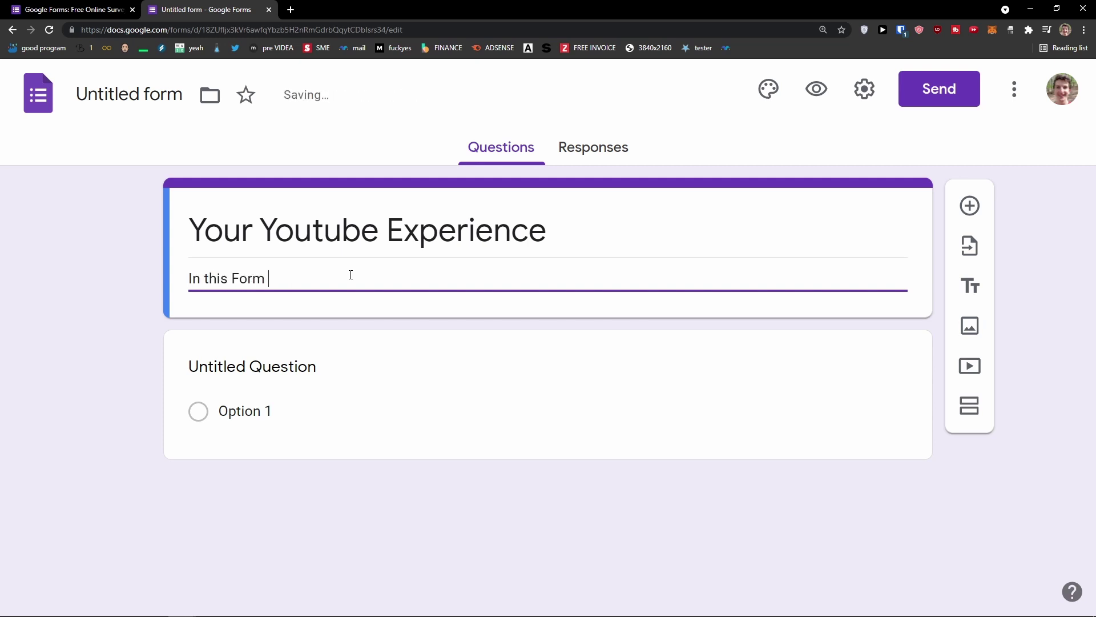
type(" Fill y")
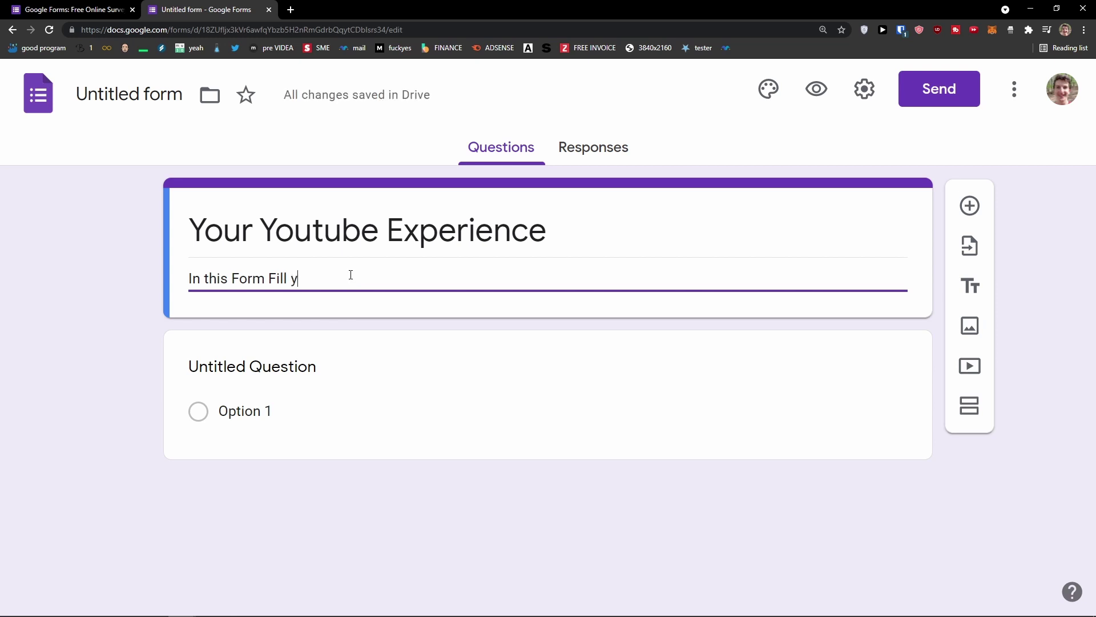
type("our experience on youtube")
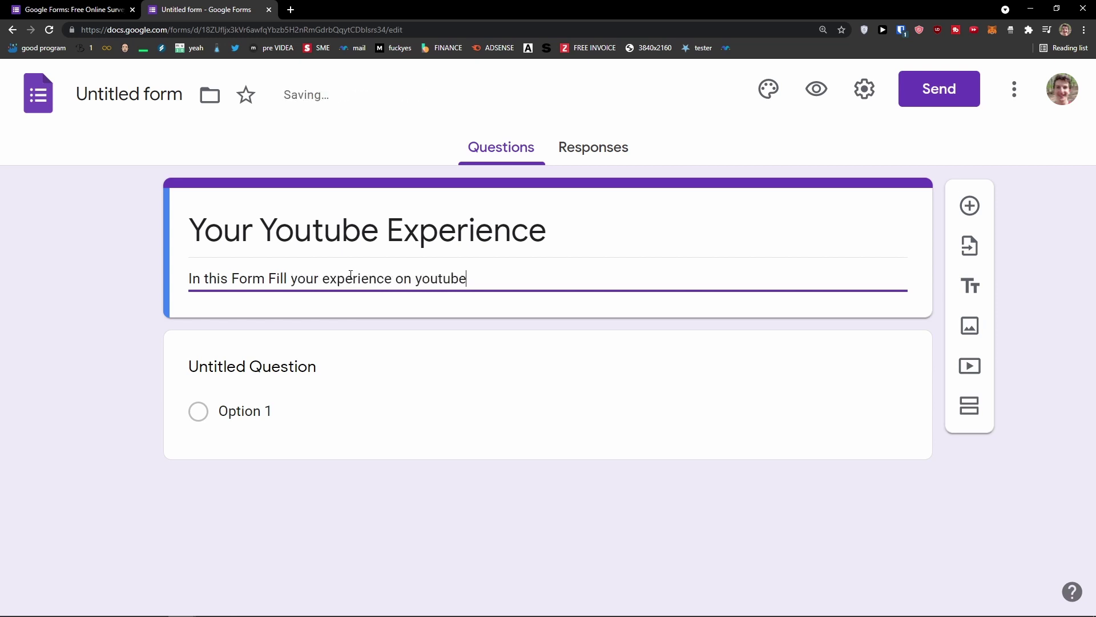
left_click(129, 94)
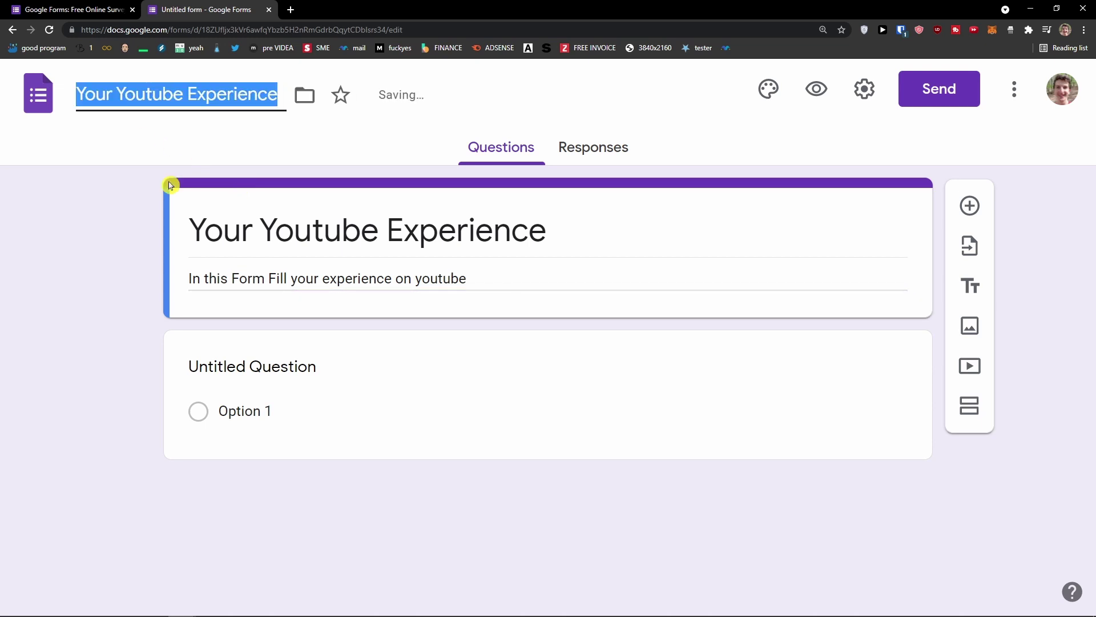
- Change the document name at top left to 'Youtube Journey' and save it
left_click(125, 216)
double_click(152, 94)
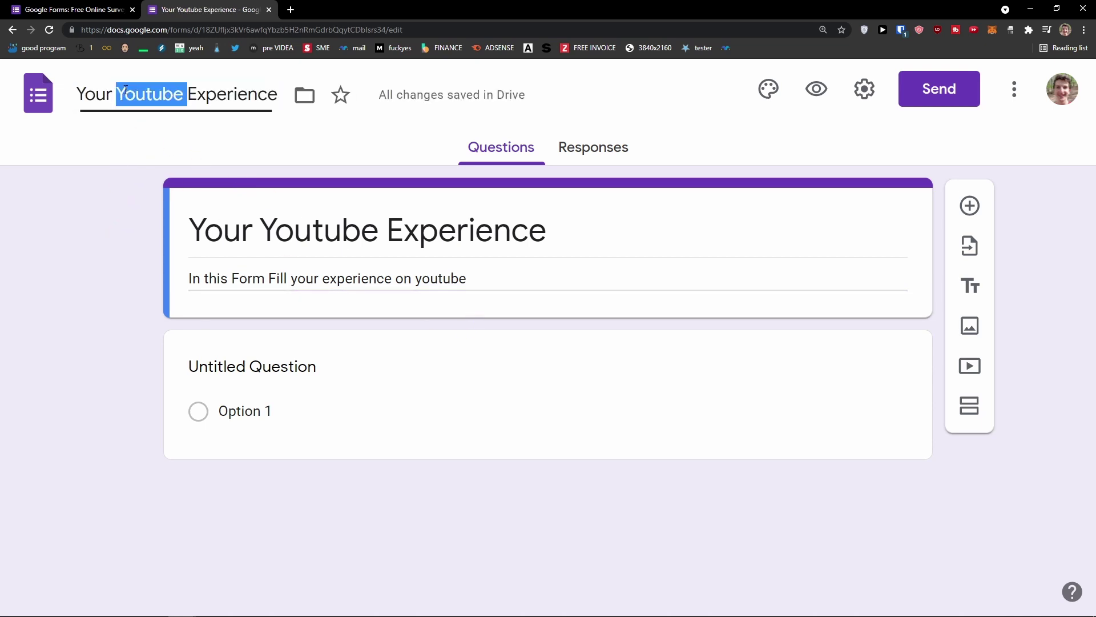
left_click(128, 188)
left_click(130, 99)
left_click(130, 121)
triple_click(152, 94)
left_click(211, 236)
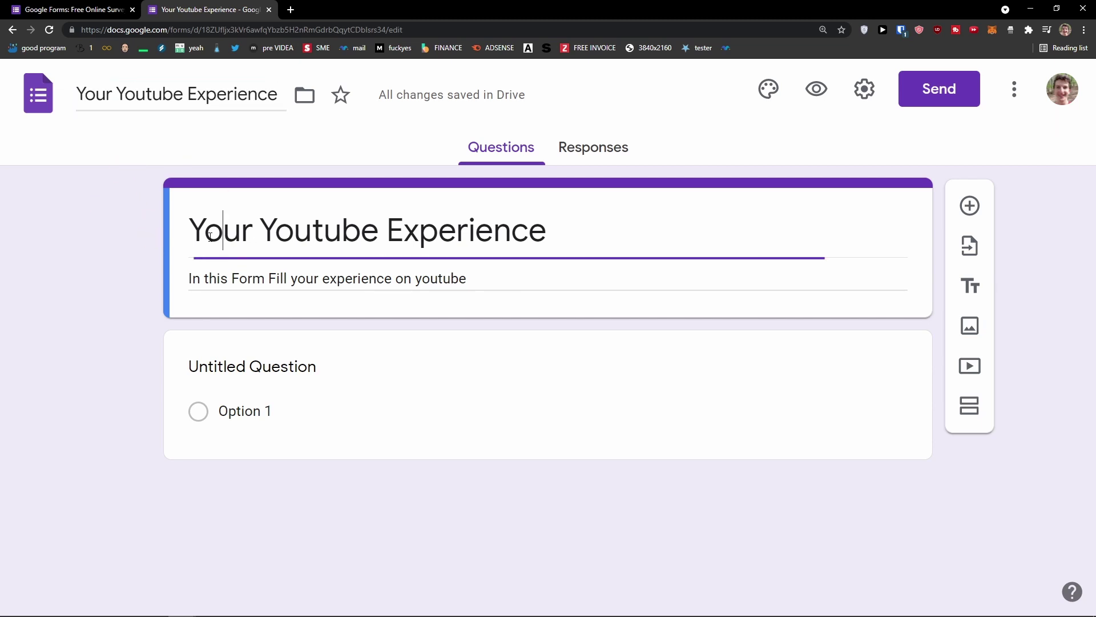
triple_click(466, 230)
double_click(143, 96)
triple_click(143, 97)
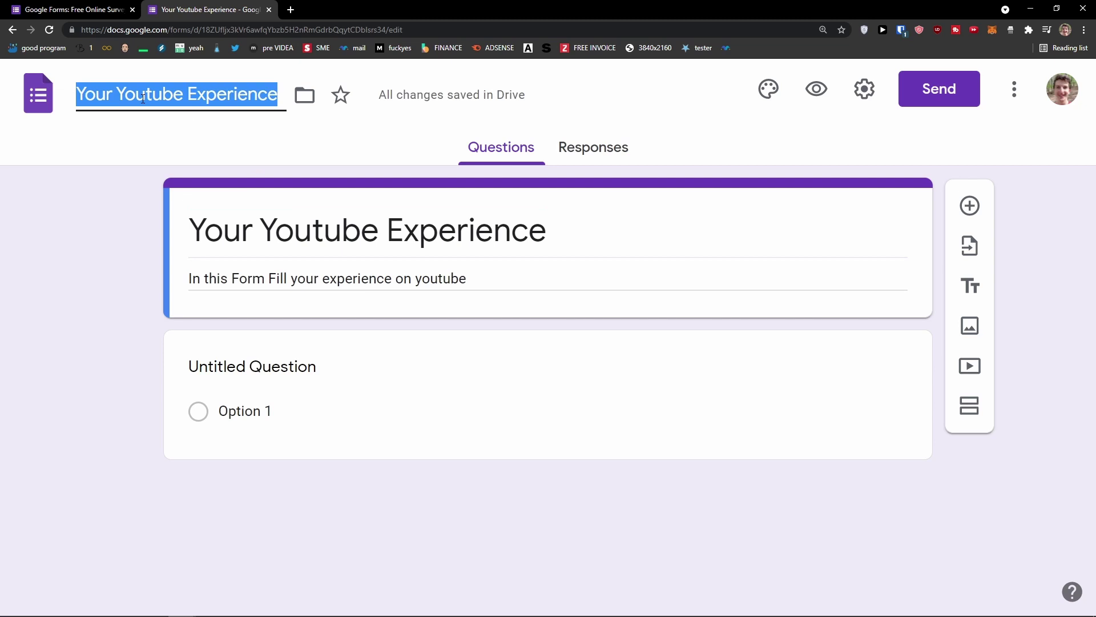
type("Y")
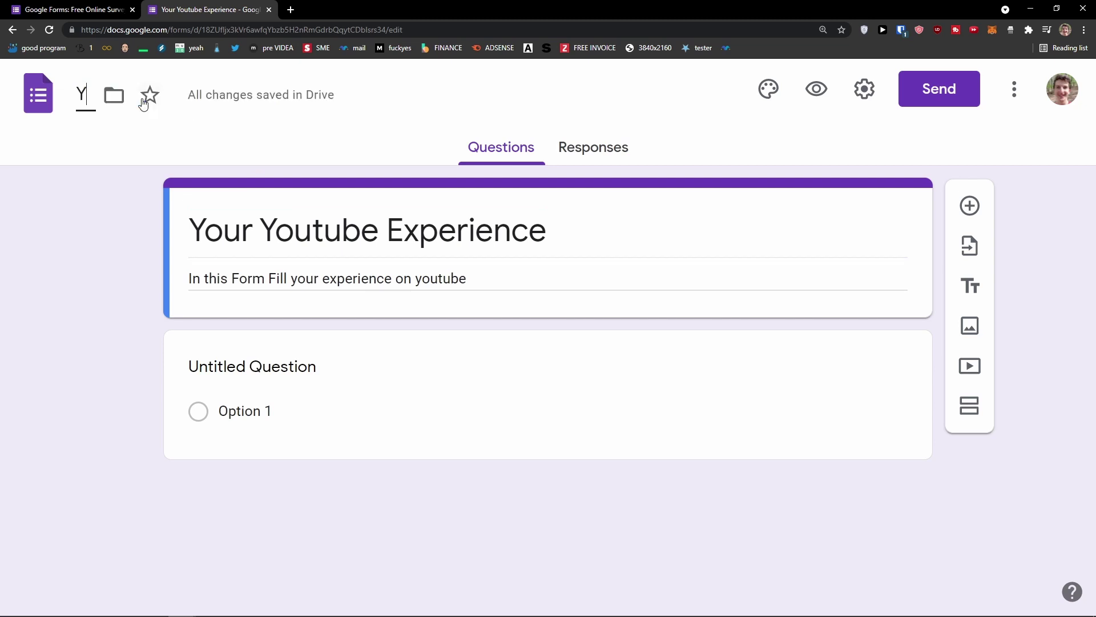
type("outube Journey")
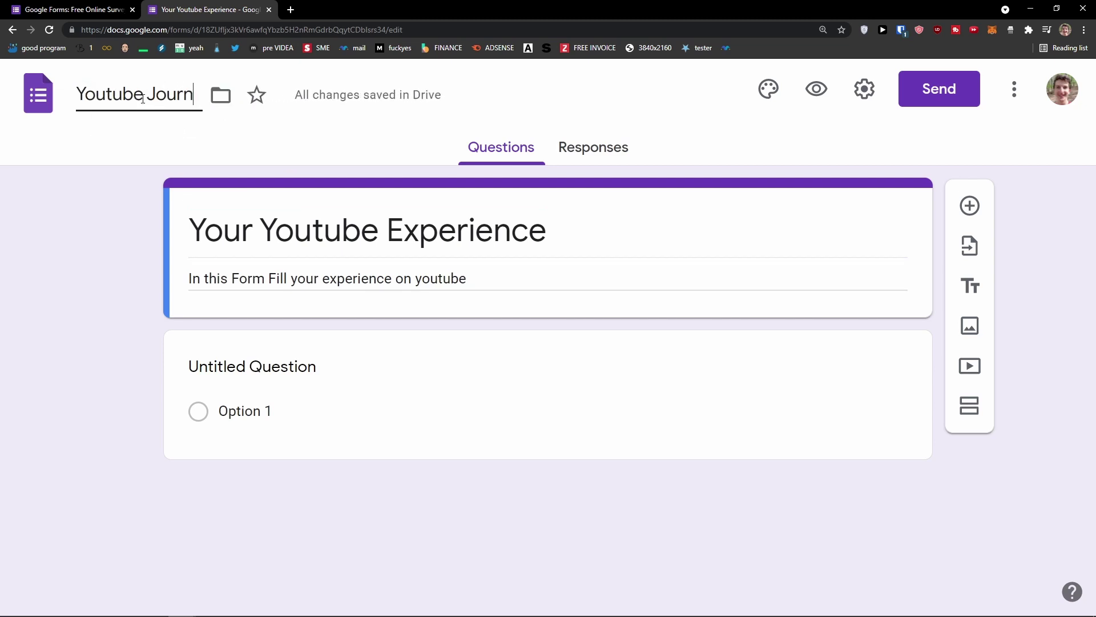
left_click(110, 209)
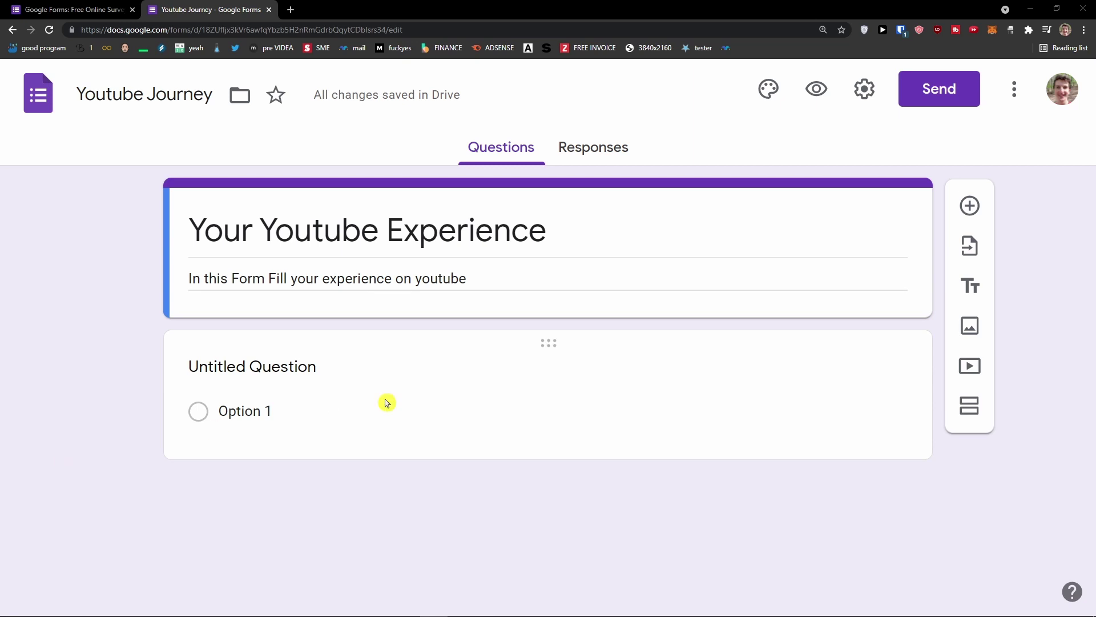
- Write the first question 'What is your name' and set its type to Multiple choice
left_click(192, 370)
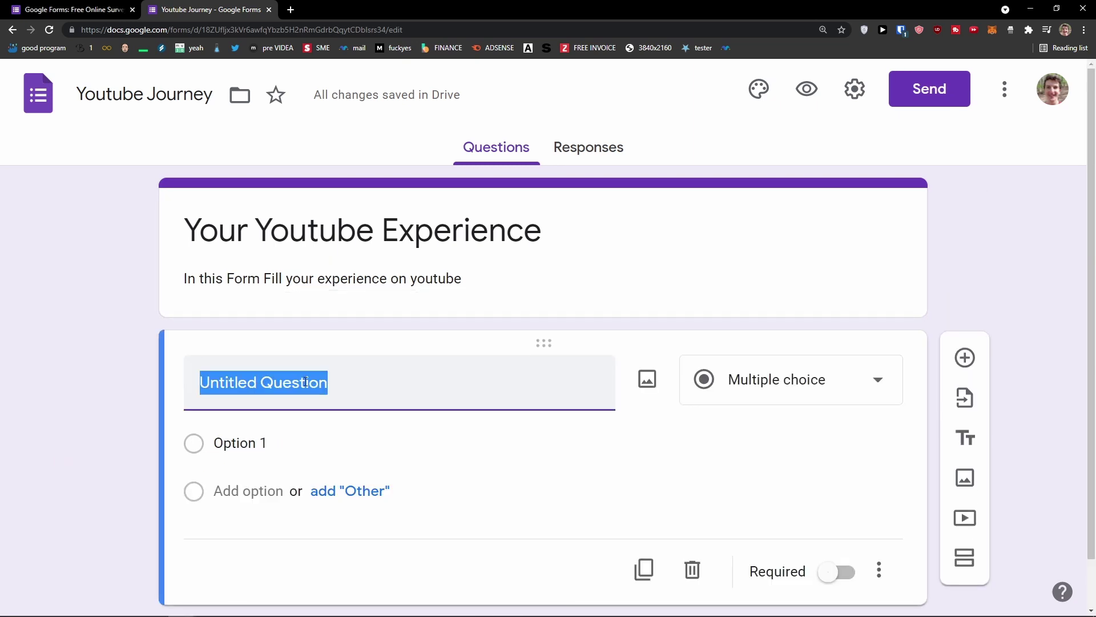
type("What is your name?")
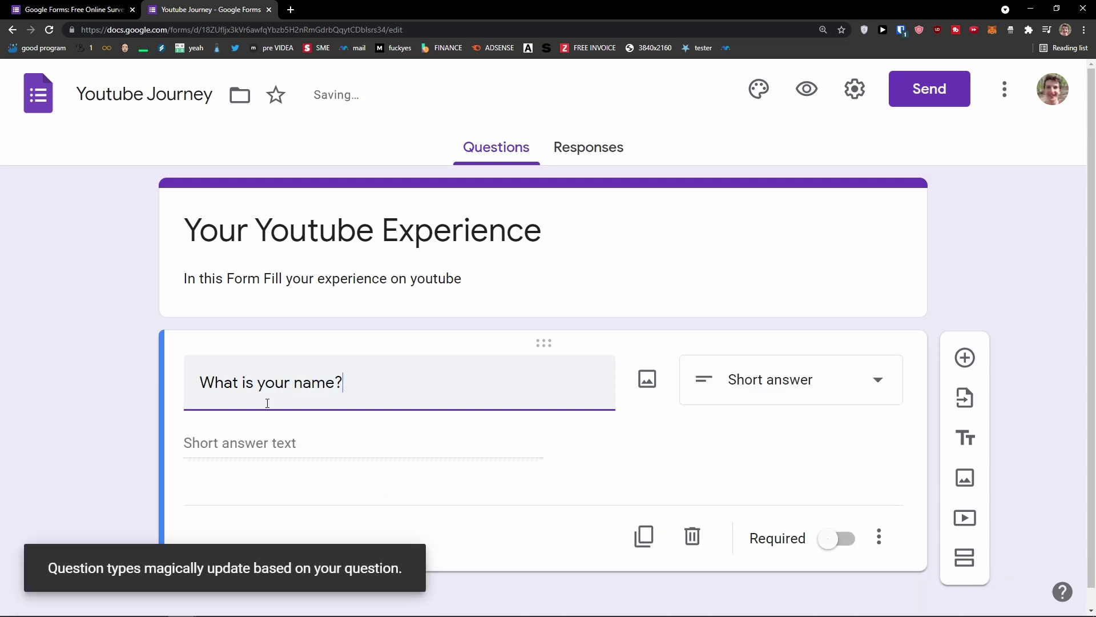
left_click(769, 388)
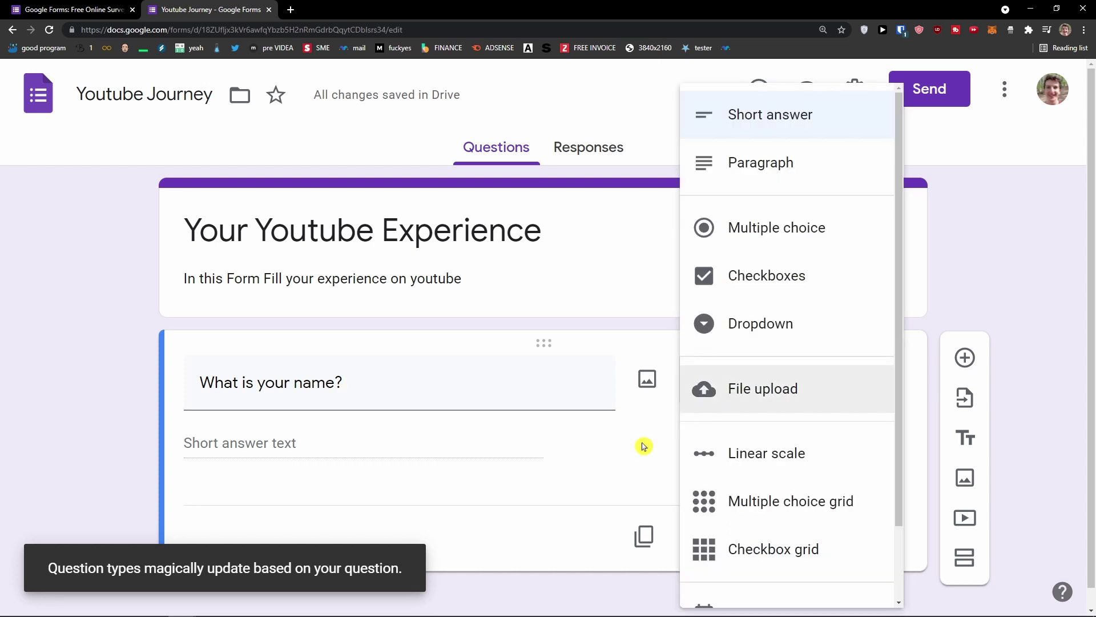
left_click(597, 466)
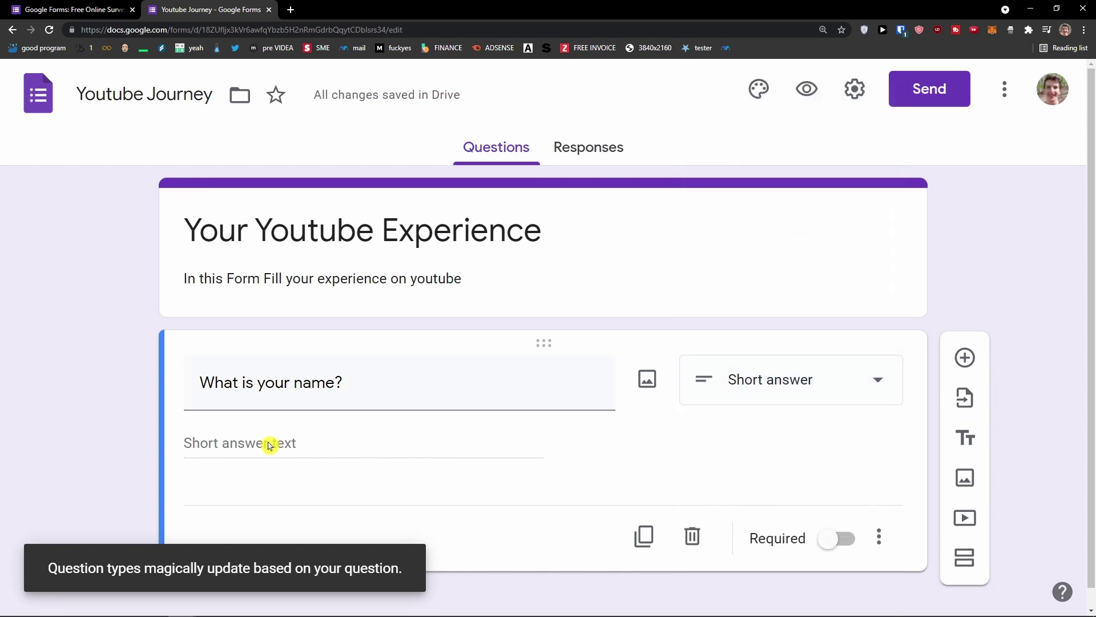
left_click(745, 387)
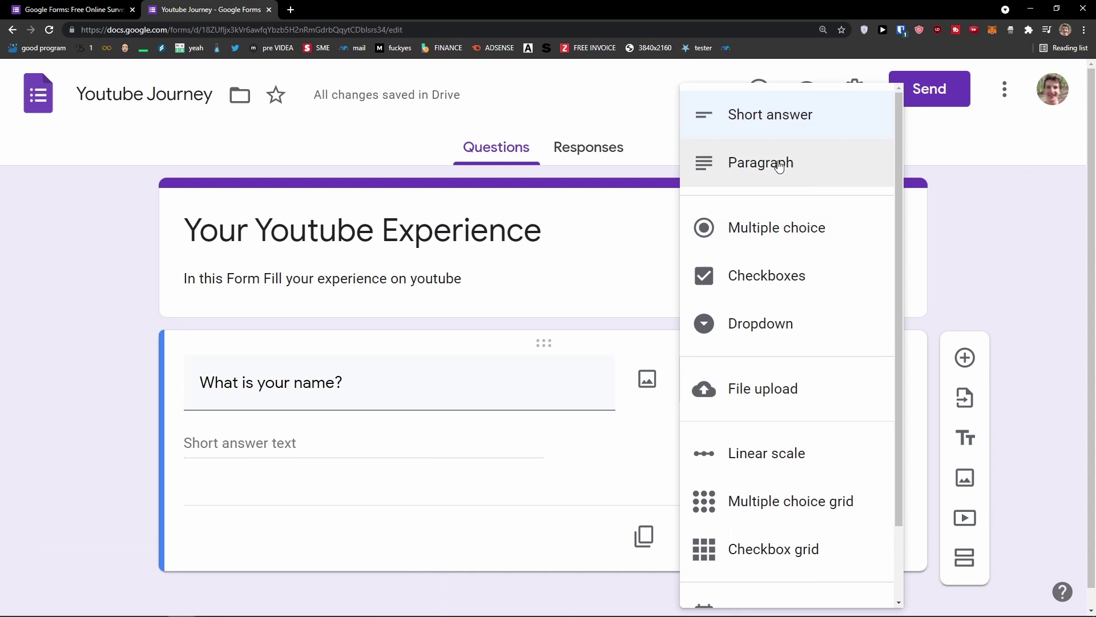
left_click(774, 164)
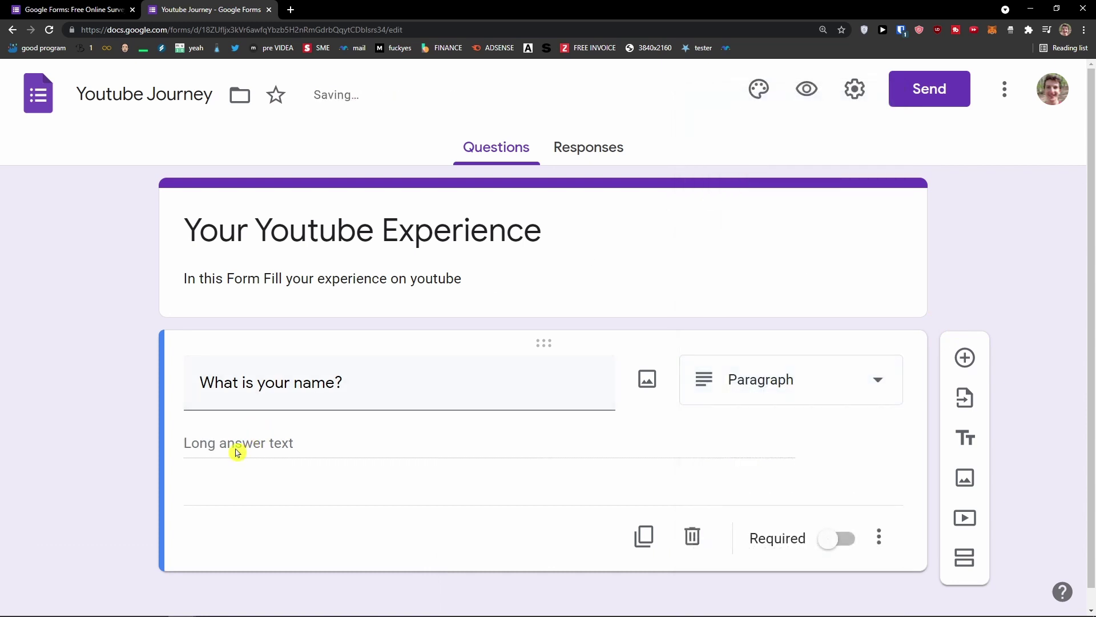
left_click(763, 396)
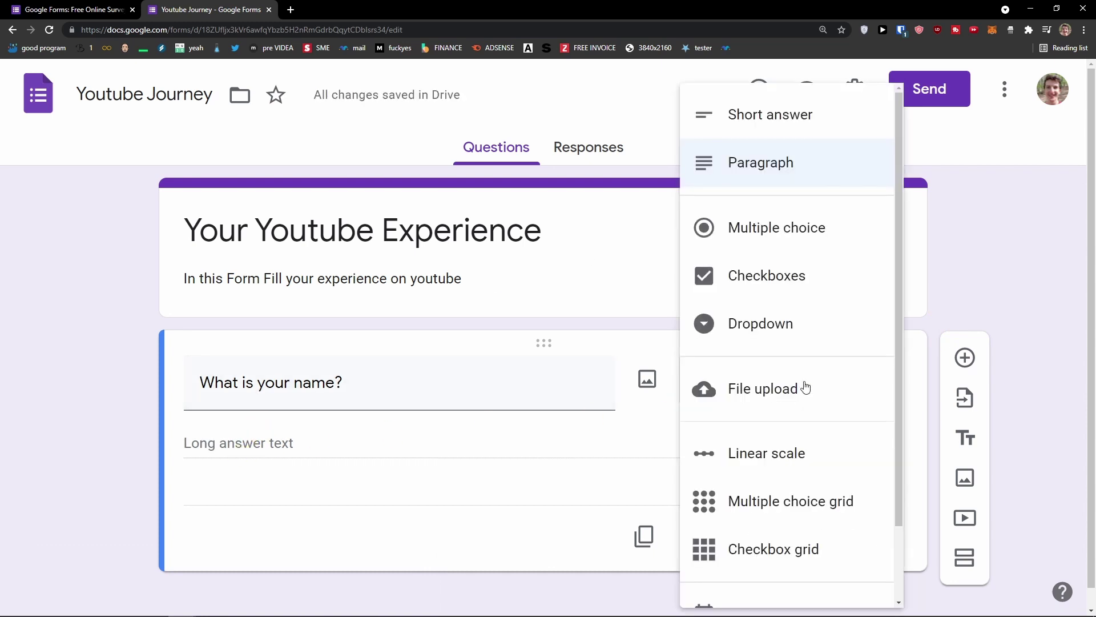
left_click(828, 229)
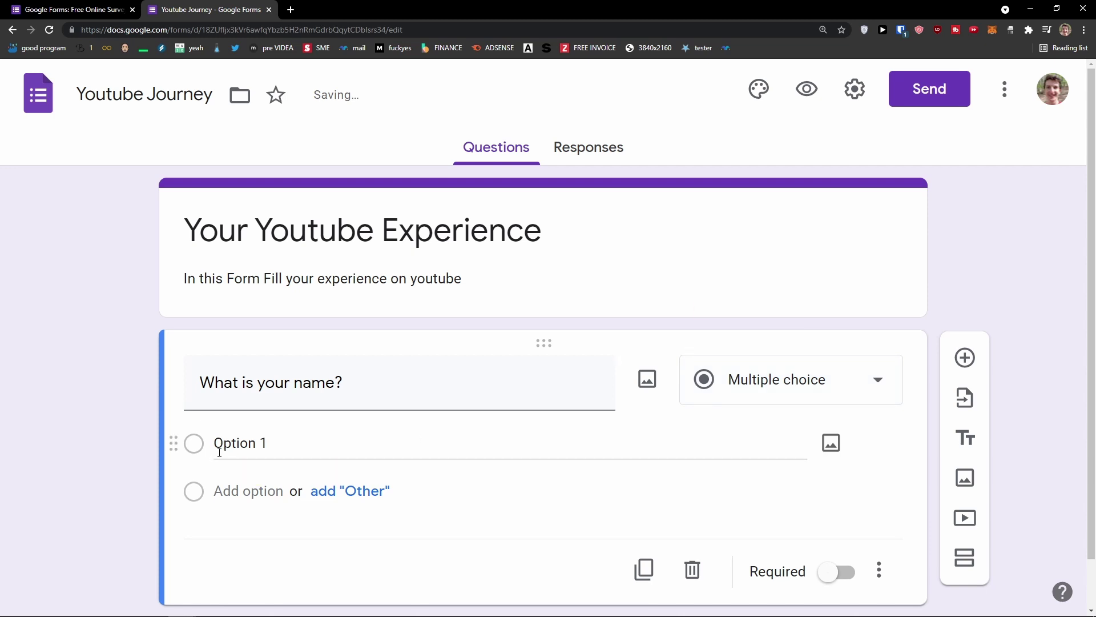
scroll(226, 442, "down", 1)
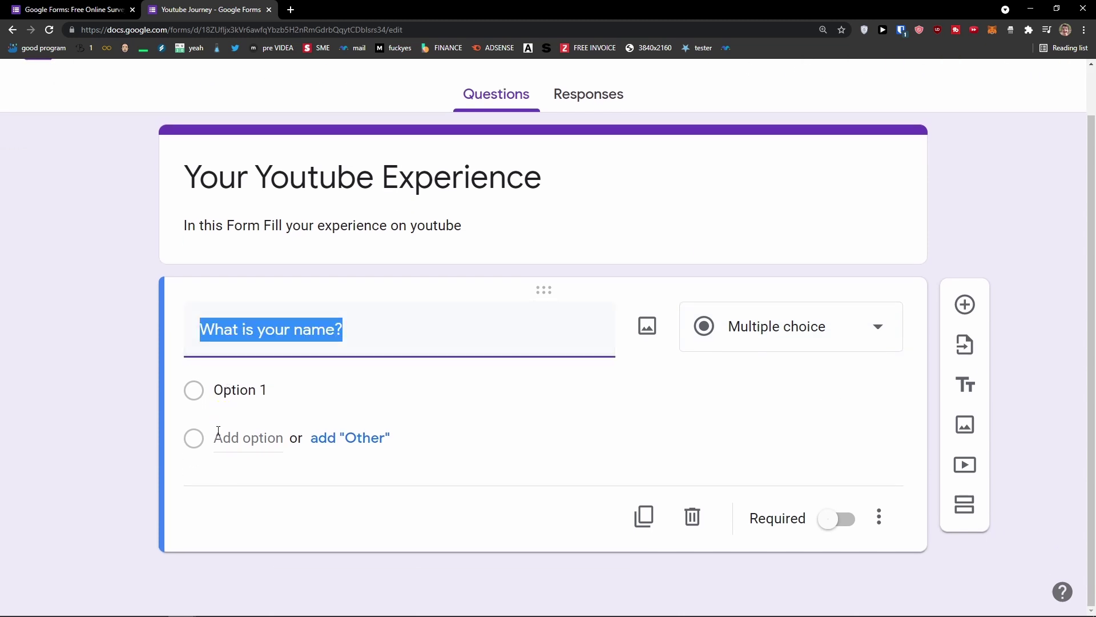
- Enter an earnings question with answer options 0-10k, 10-20k and 20-50k
double_click(309, 337)
left_click(309, 337)
type("How m")
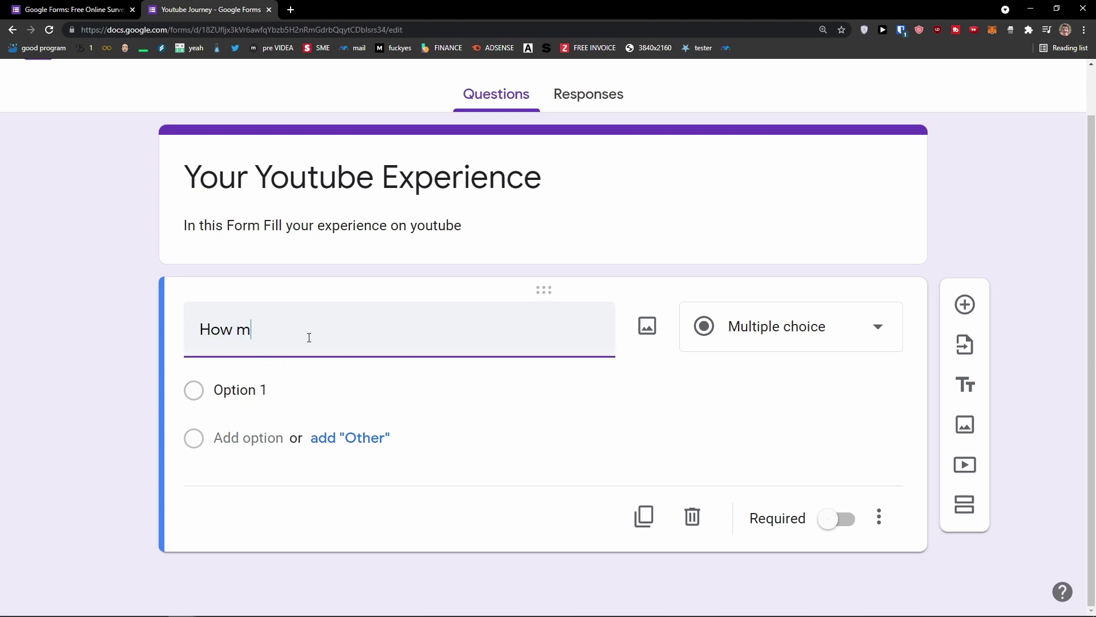
type("uch money you make fr")
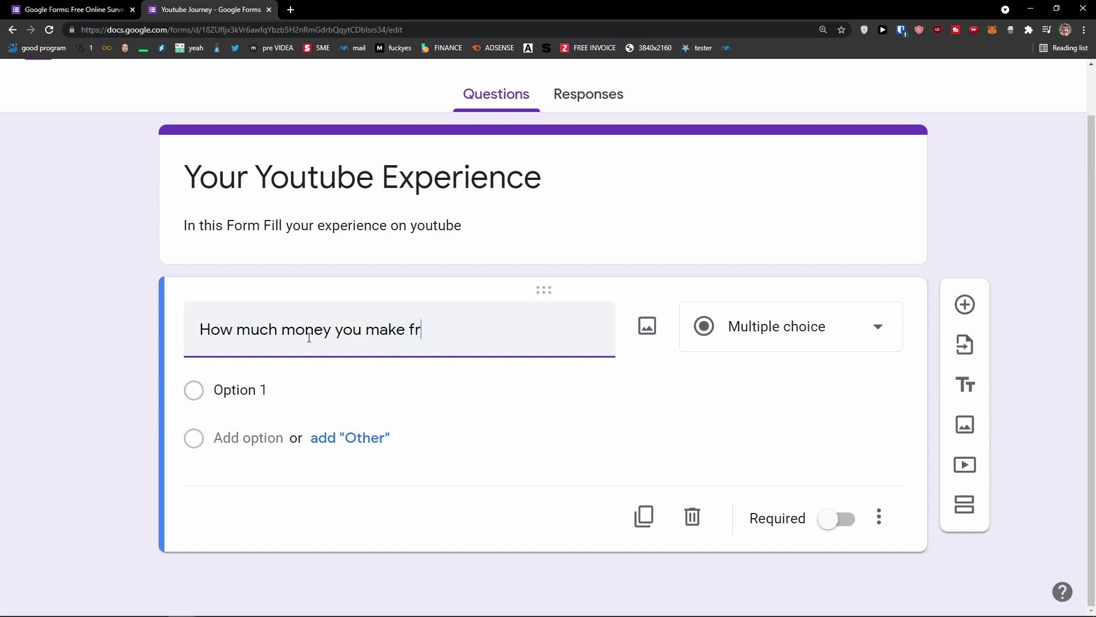
type("om Youtube as a Creator?")
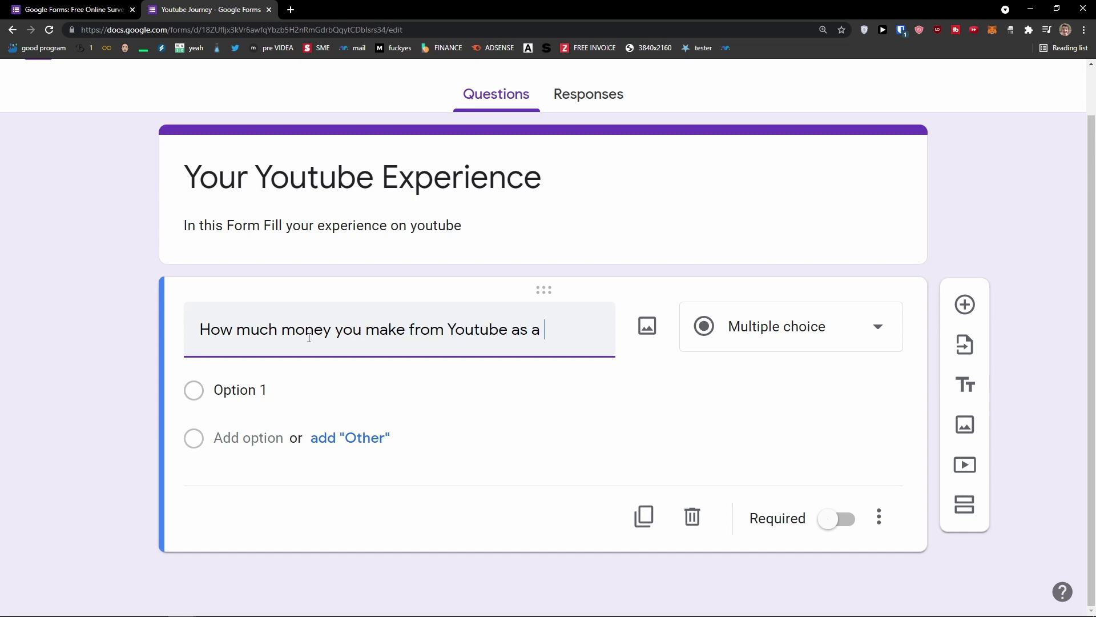
left_click(229, 412)
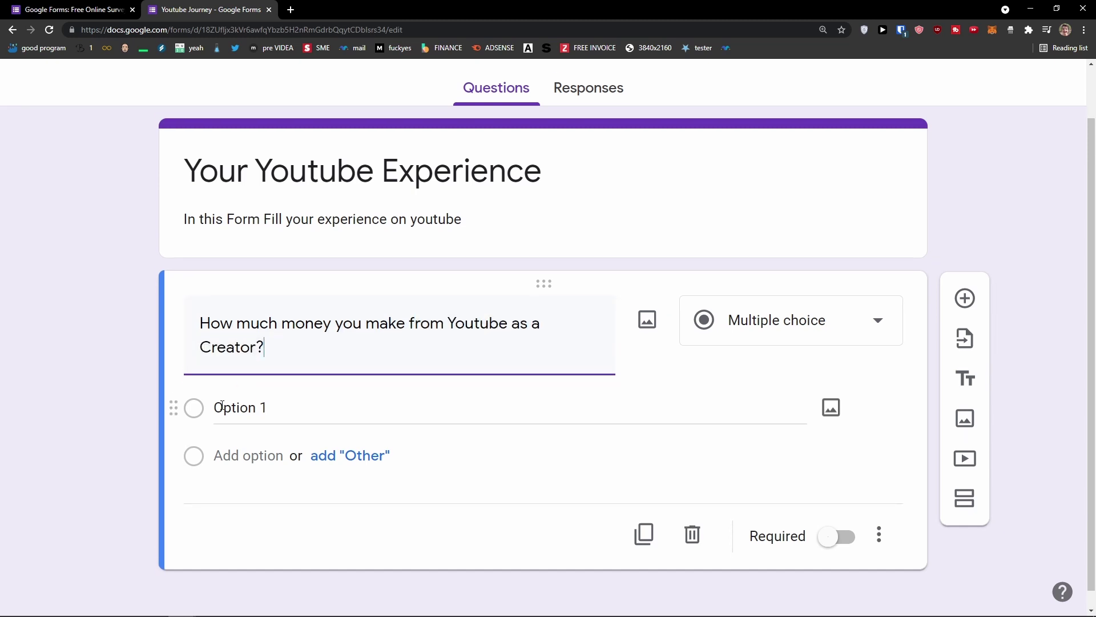
type("0.")
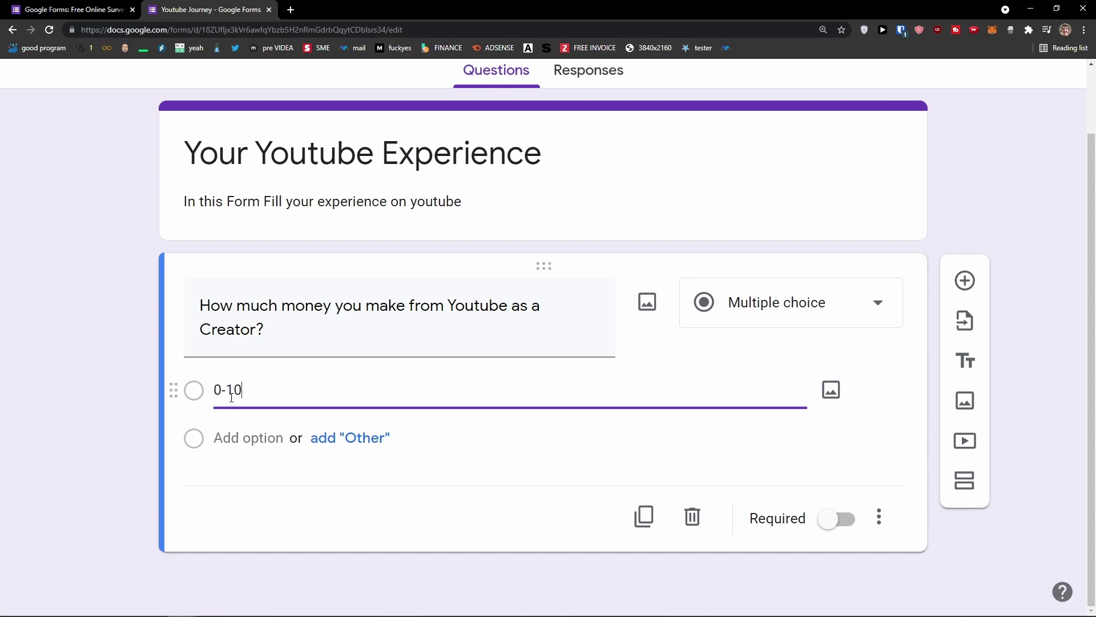
left_click(226, 439)
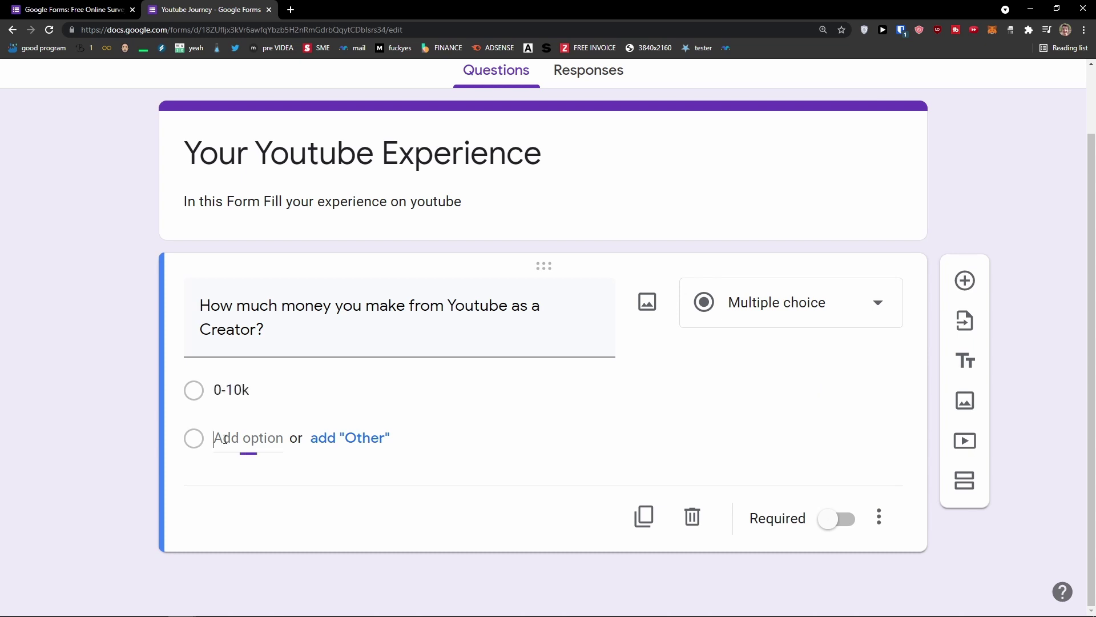
type("10-20k")
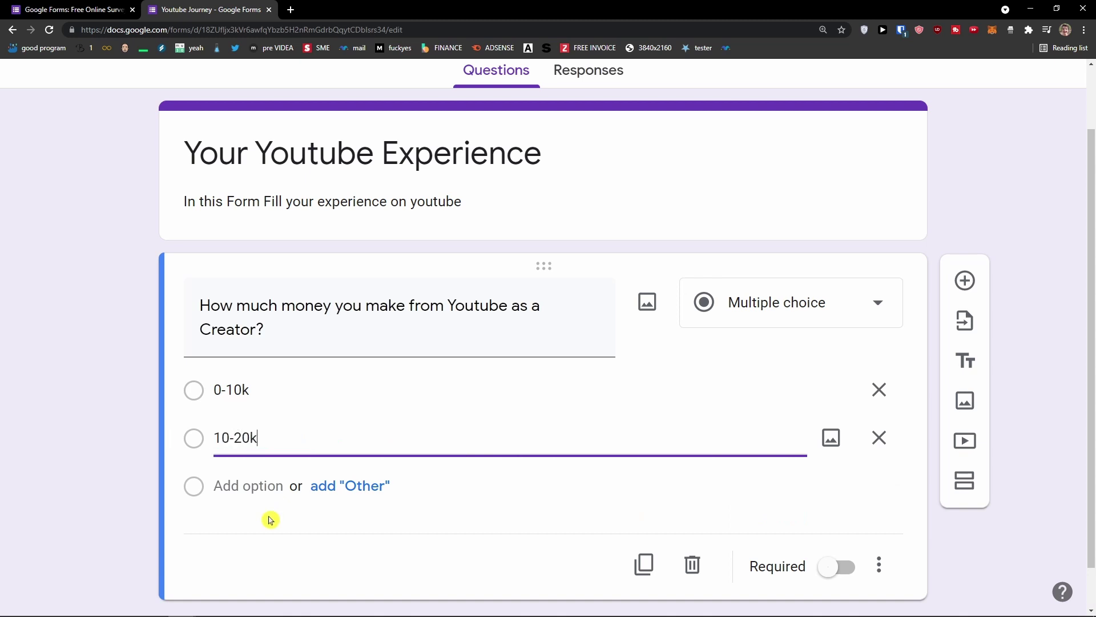
scroll(269, 511, "down", 1)
left_click(247, 435)
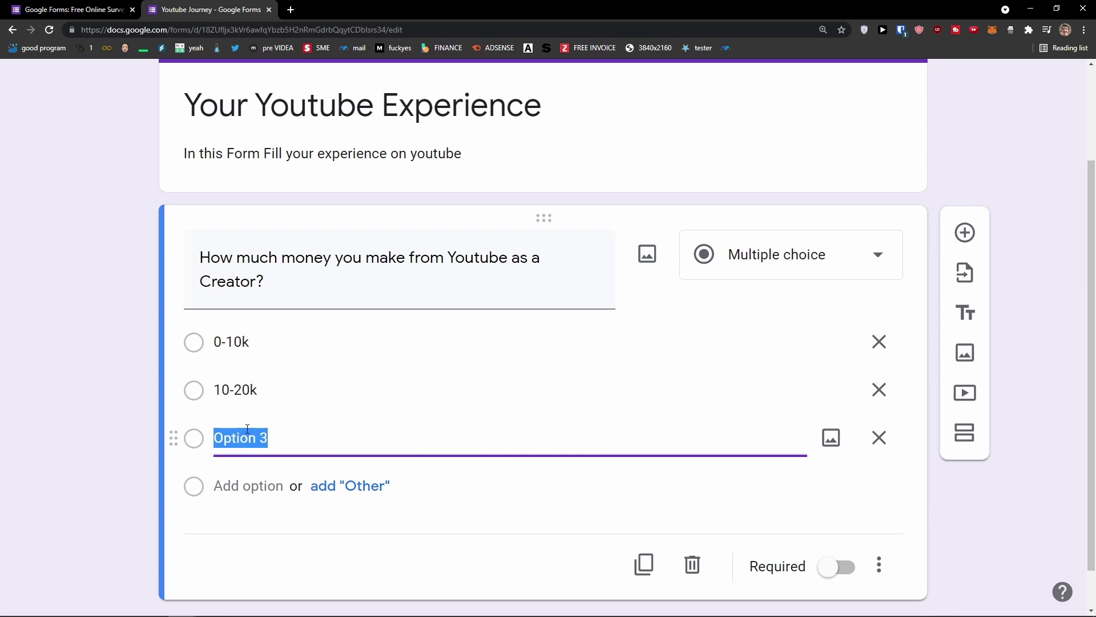
type("20-50")
- Retitle the question 'How much money You make On Youtube as a Creator'
triple_click(258, 279)
type("y")
key("BackSpace")
type("How much money You make ON yo")
key("BackSpace")
key("BackSpace")
key("BackSpace")
key("BackSpace")
type("n Youtube as a Creator")
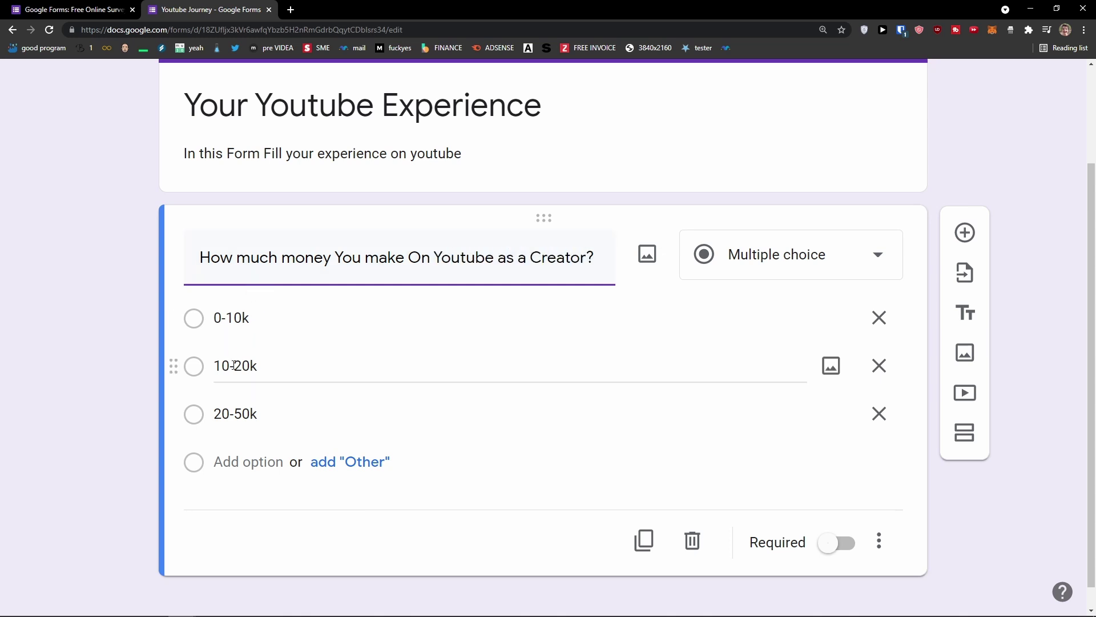
- Preview the form and try selecting the 0-10k, then the 10-20k answer
scroll(240, 414, "up", 2)
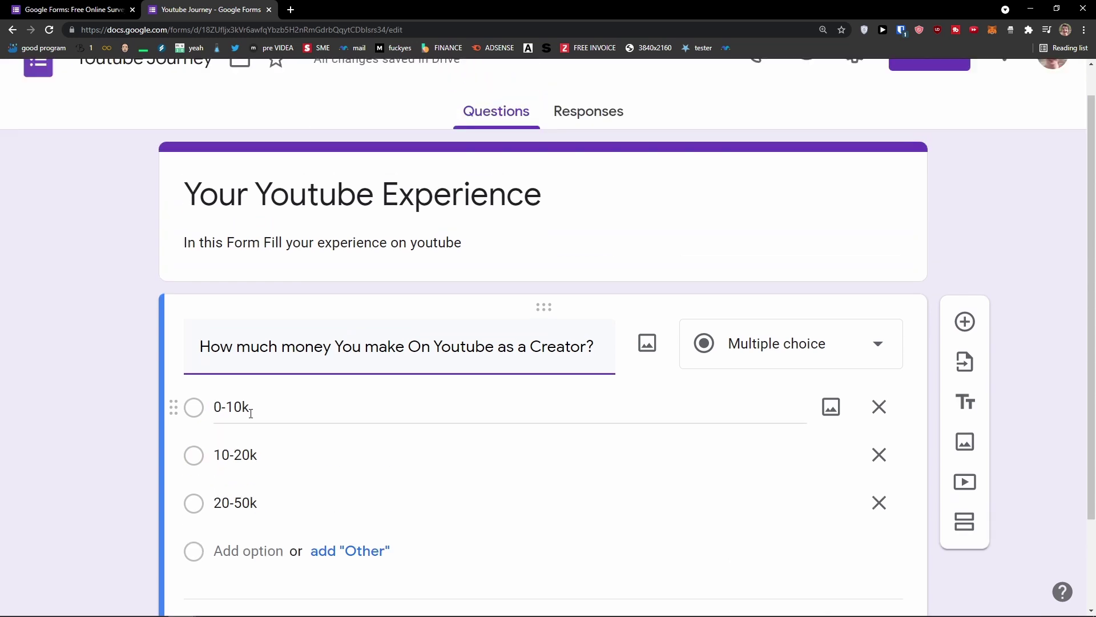
scroll(235, 411, "down", 2)
scroll(228, 414, "up", 2)
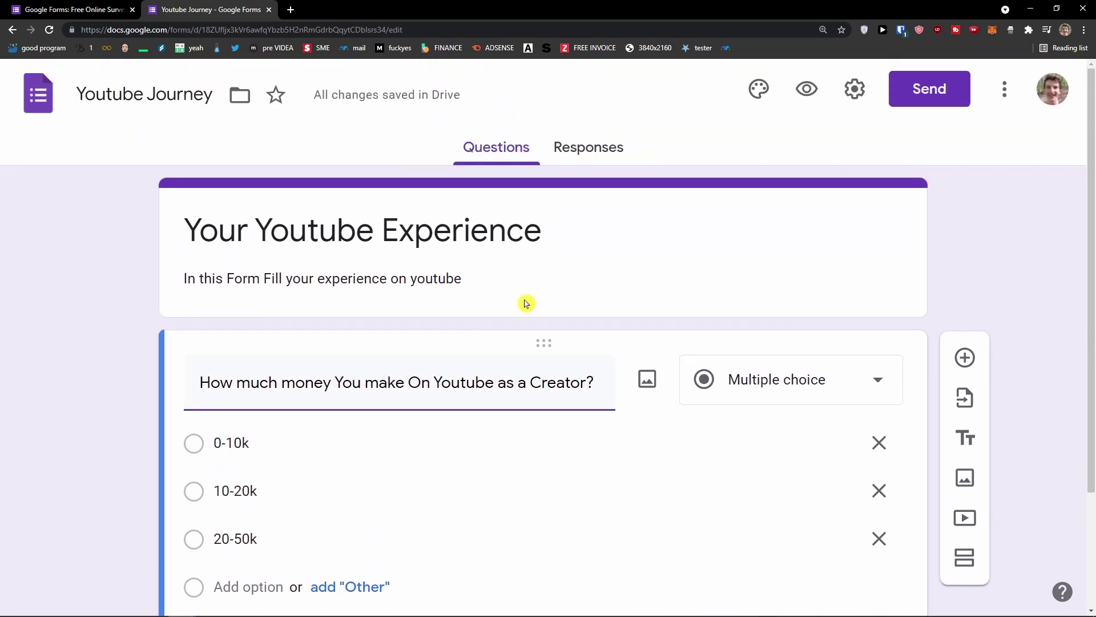
left_click(806, 90)
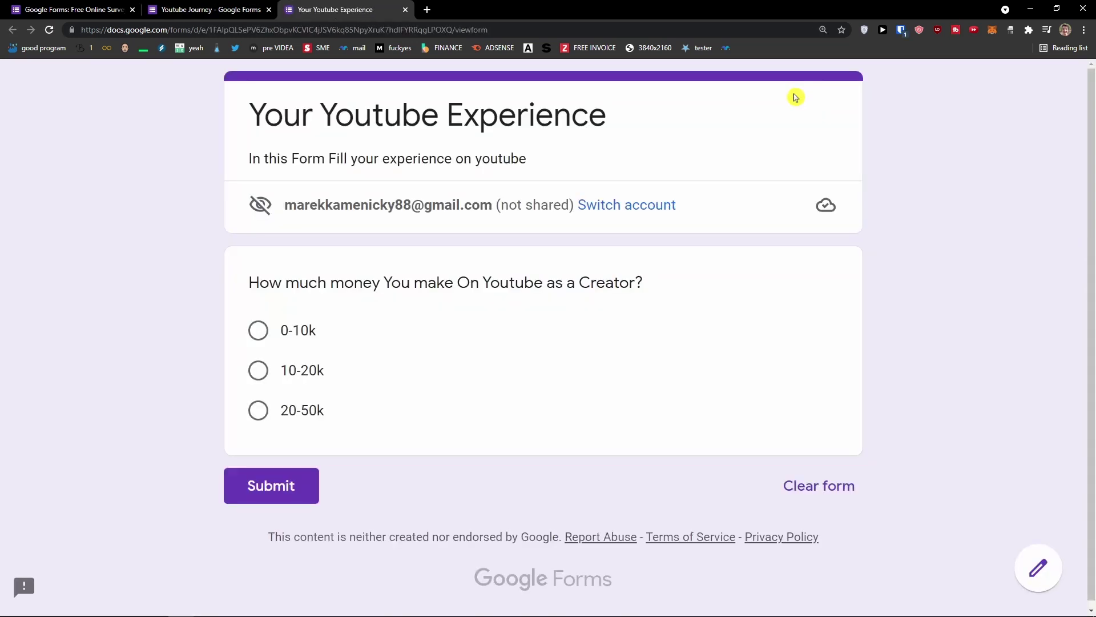
left_click_drag(261, 292, 684, 281)
left_click(258, 330)
left_click(251, 369)
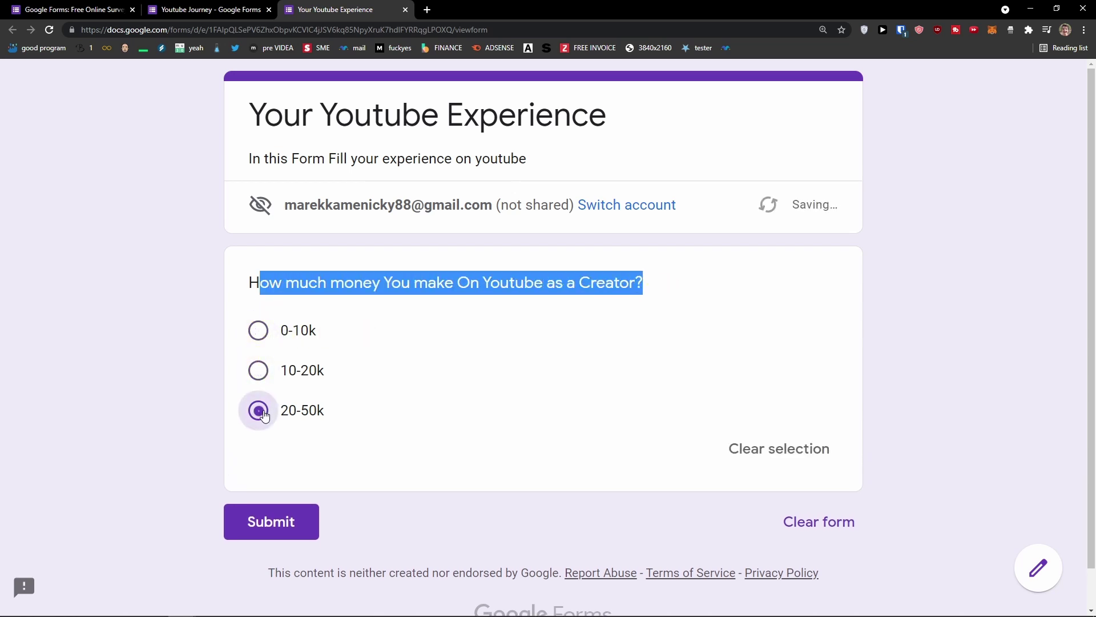
- Leave the preview after choosing 20-50k and go back to the earnings question in the editor
left_click(194, 6)
- Change the earnings question to a Checkboxes question
scroll(386, 325, "down", 2)
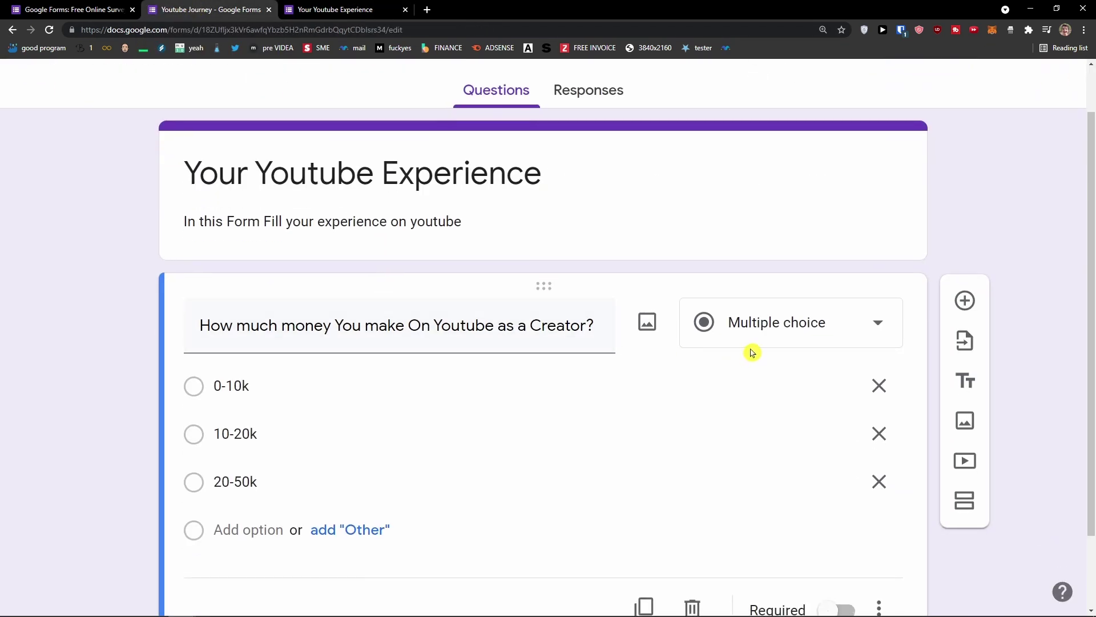
left_click(754, 342)
left_click(776, 278)
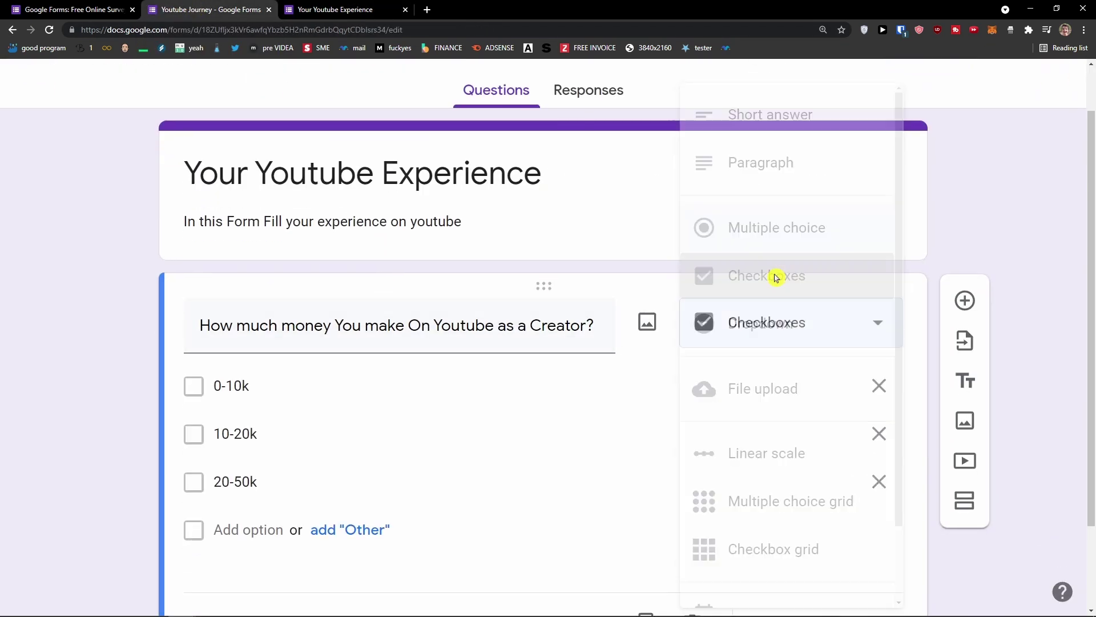
scroll(239, 417, "down", 1)
scroll(235, 419, "up", 2)
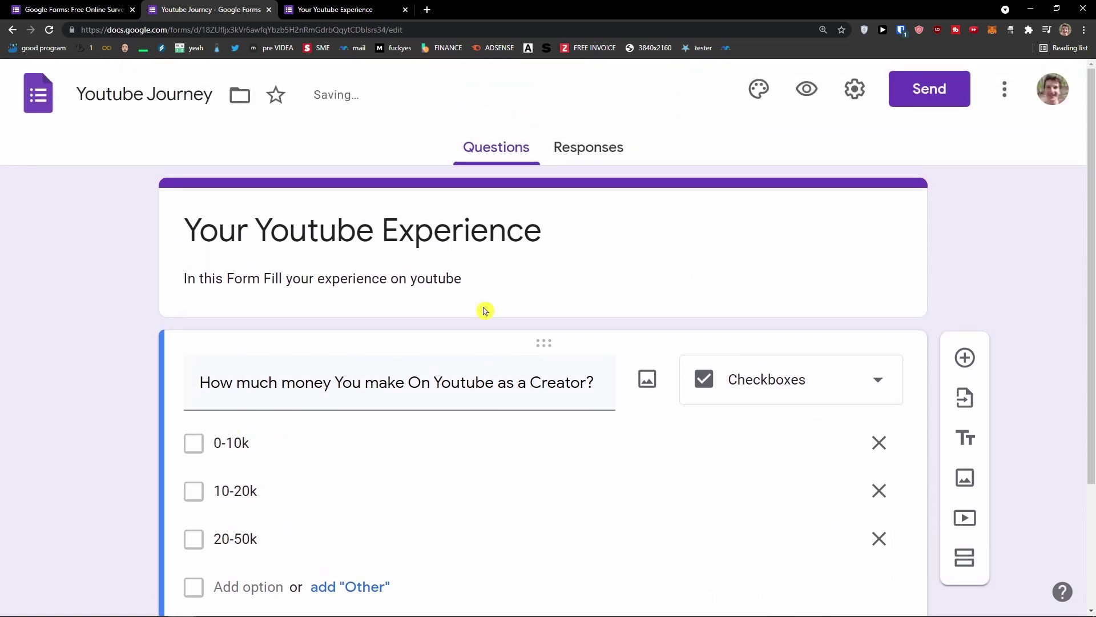
- Preview the checkbox question, ticking and unticking 0-10k, 10-20k and 20-50k, ending on 10-20k
left_click(805, 90)
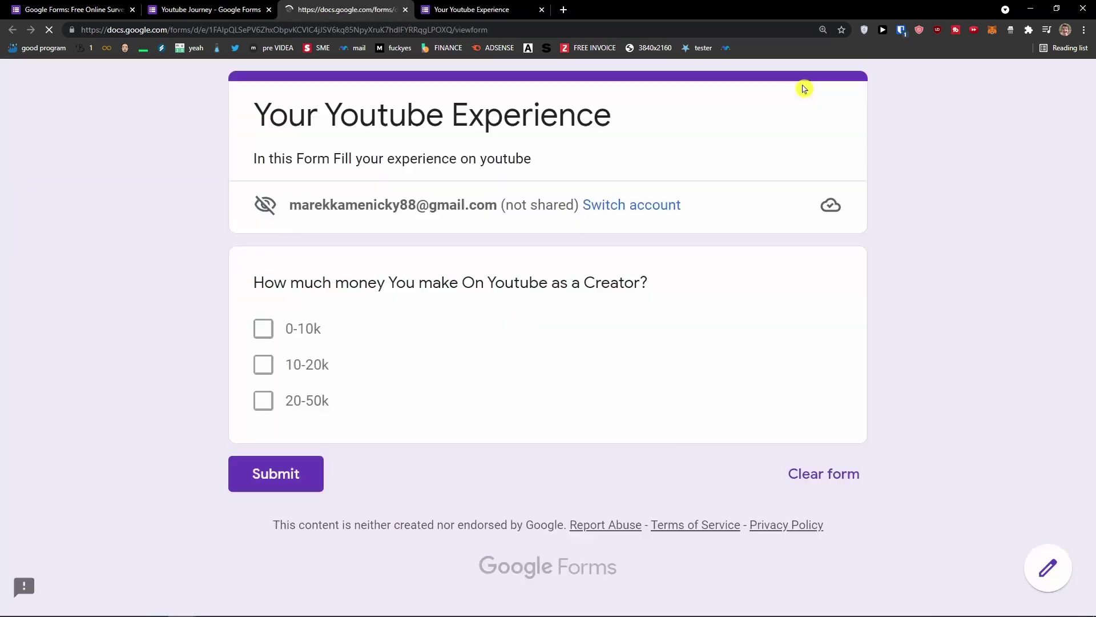
left_click(263, 363)
left_click(264, 400)
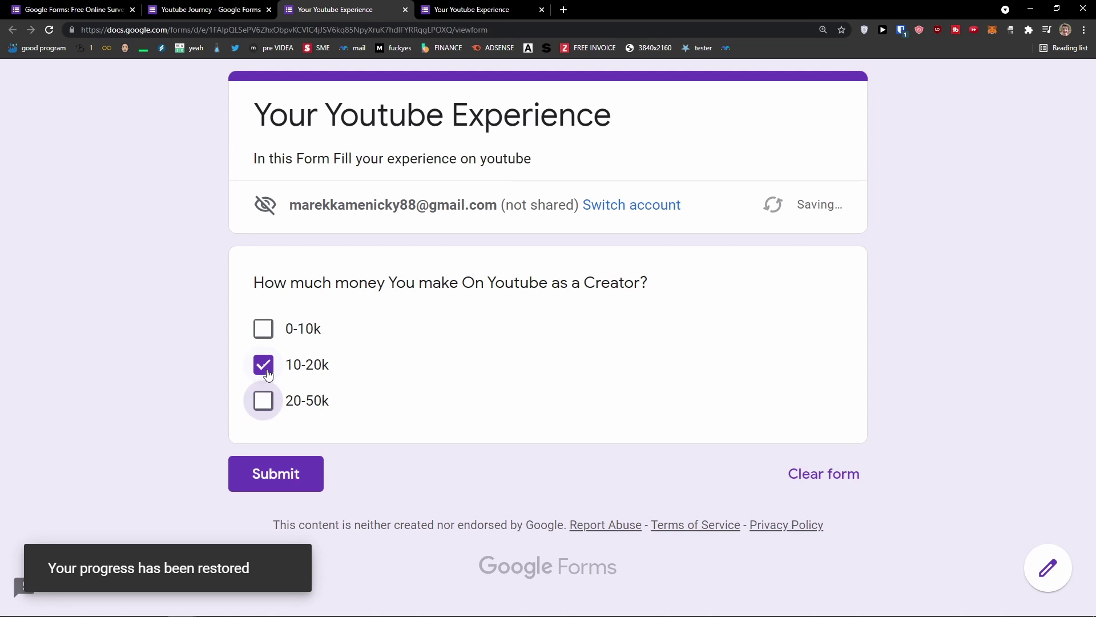
left_click(264, 365)
left_click(263, 329)
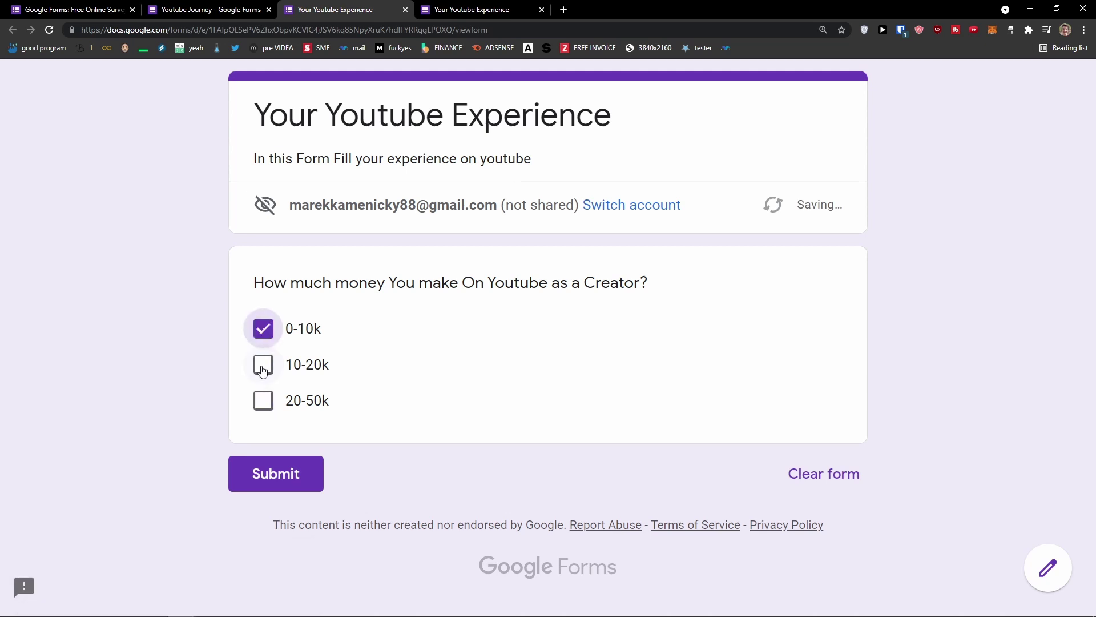
left_click(263, 369)
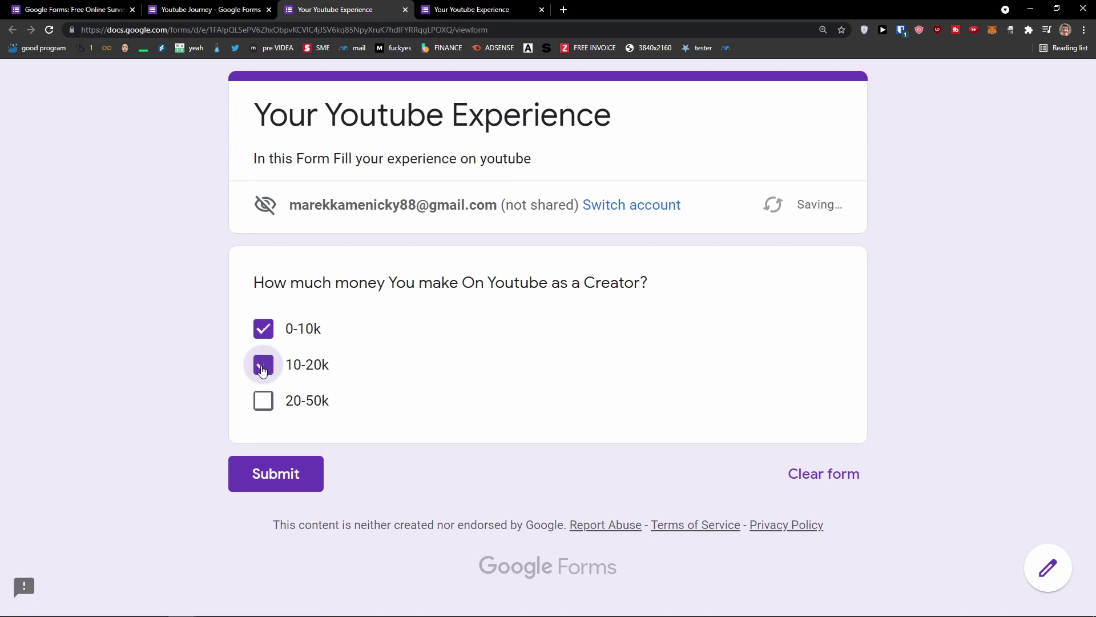
left_click(353, 359)
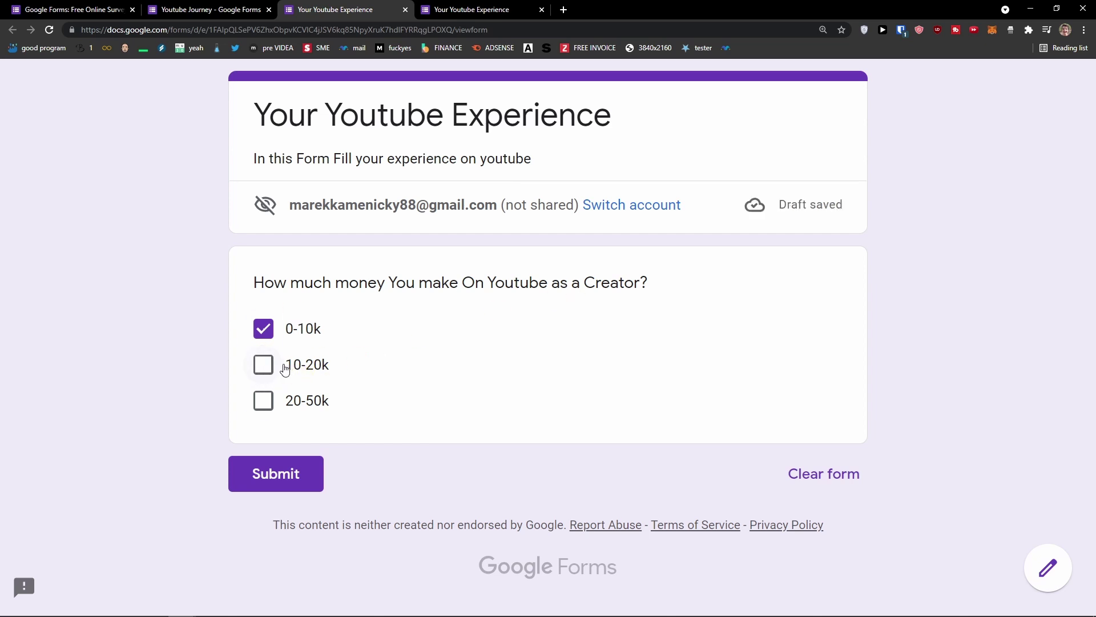
left_click(240, 370)
left_click(260, 366)
left_click(258, 363)
left_click(262, 327)
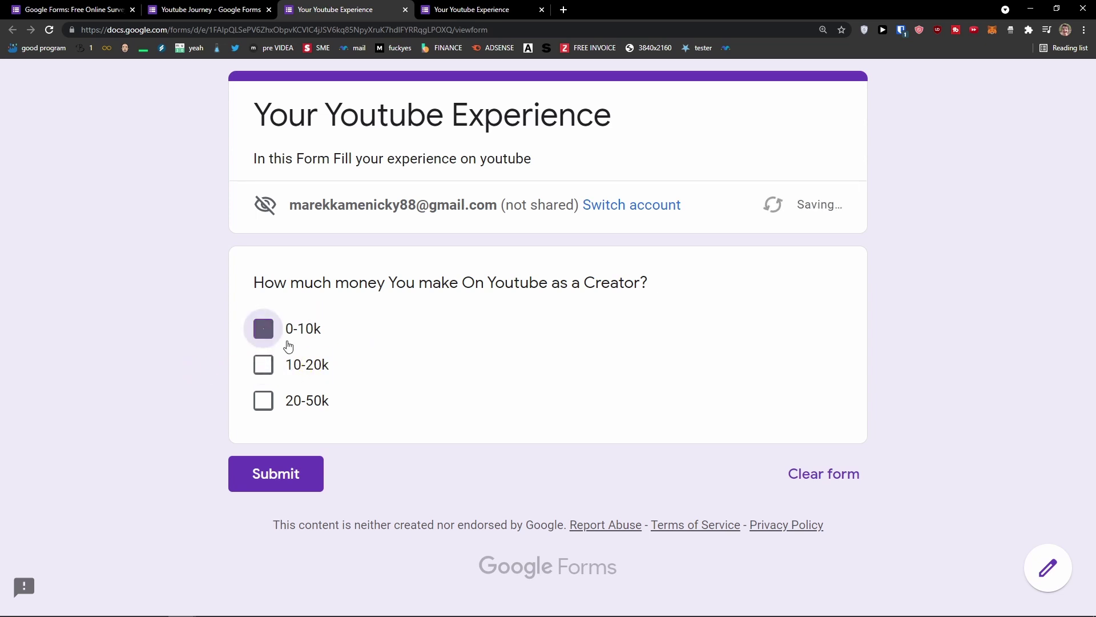
left_click(346, 364)
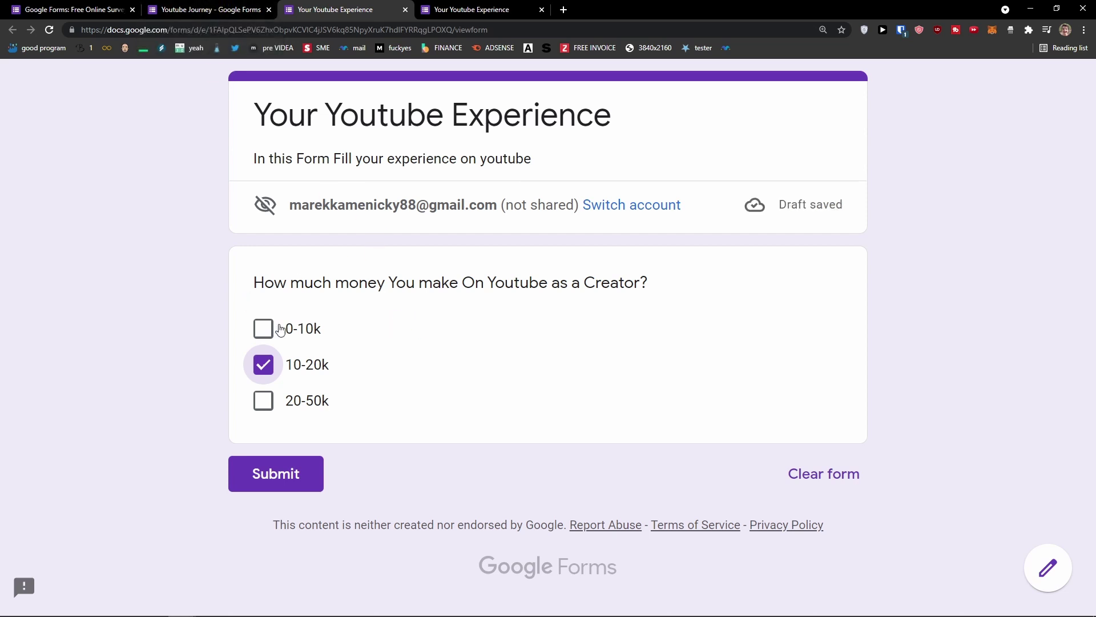
- Turn the earnings question into a Dropdown listing 0-10k, 10-20k and 20-50k
left_click(228, 4)
scroll(362, 249, "down", 1)
left_click(774, 323)
left_click(775, 326)
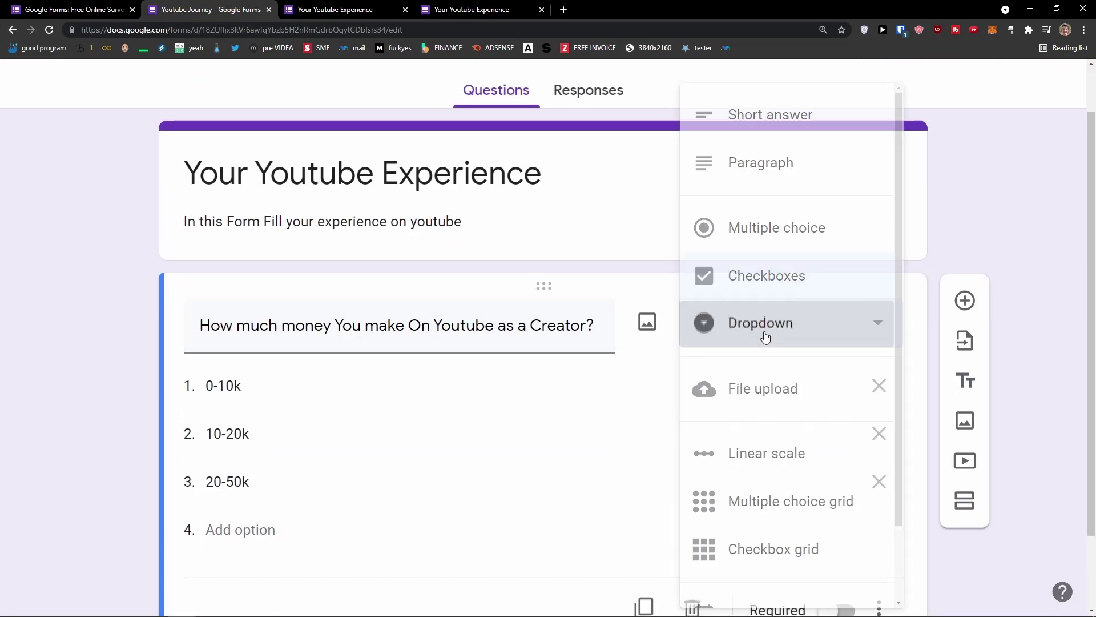
scroll(268, 439, "down", 1)
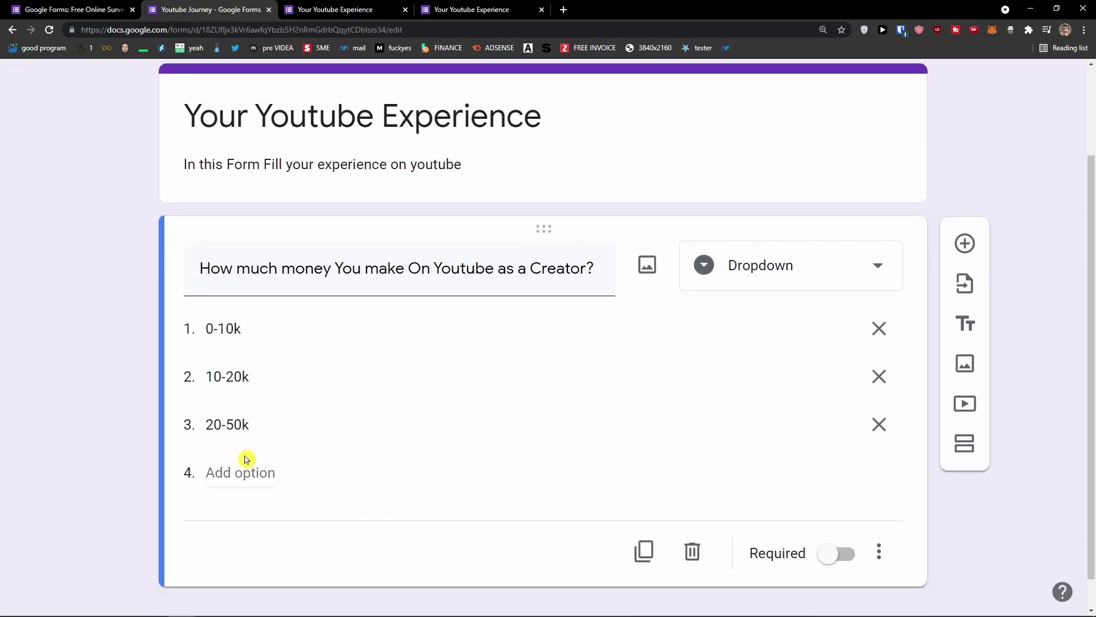
scroll(268, 448, "up", 2)
left_click(807, 90)
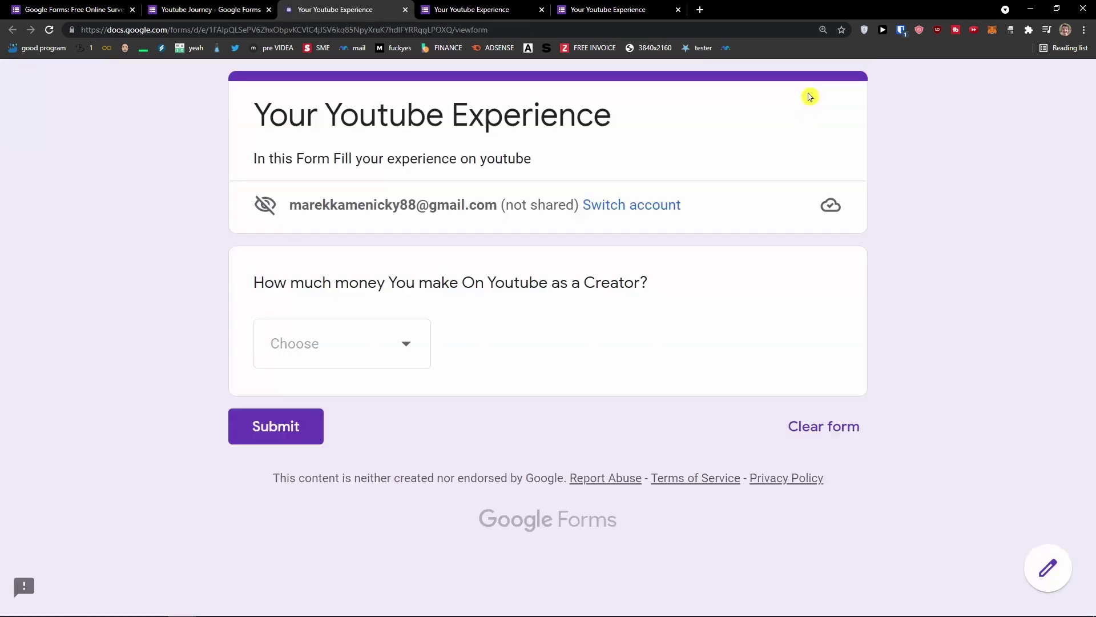
left_click(546, 10)
left_click_drag(275, 282, 673, 286)
left_click(360, 358)
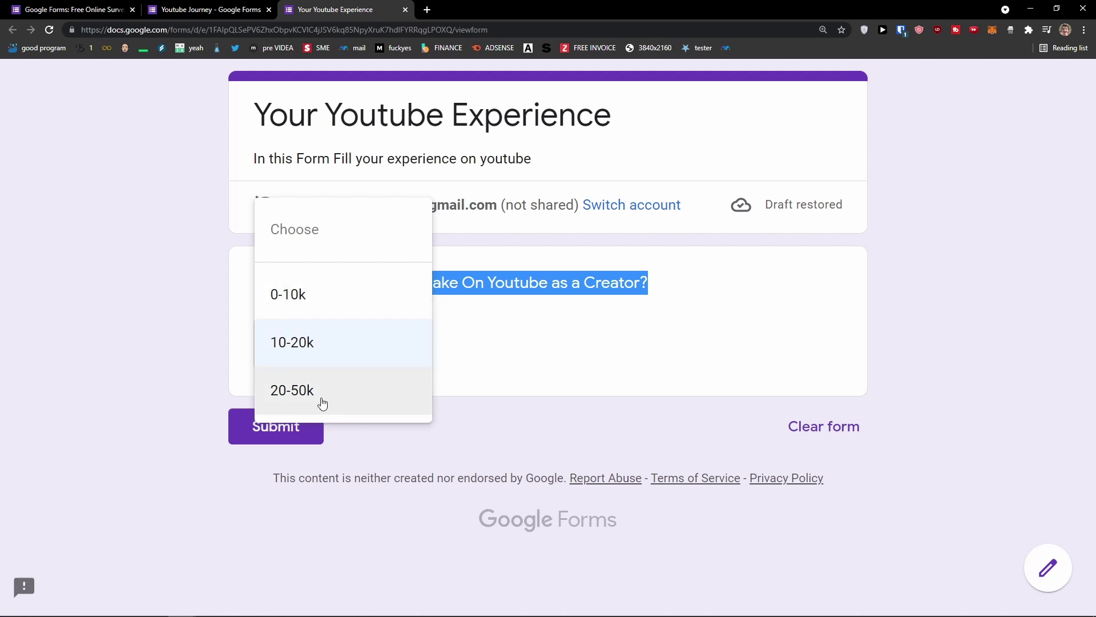
left_click(496, 374)
left_click(203, 10)
left_click(301, 331)
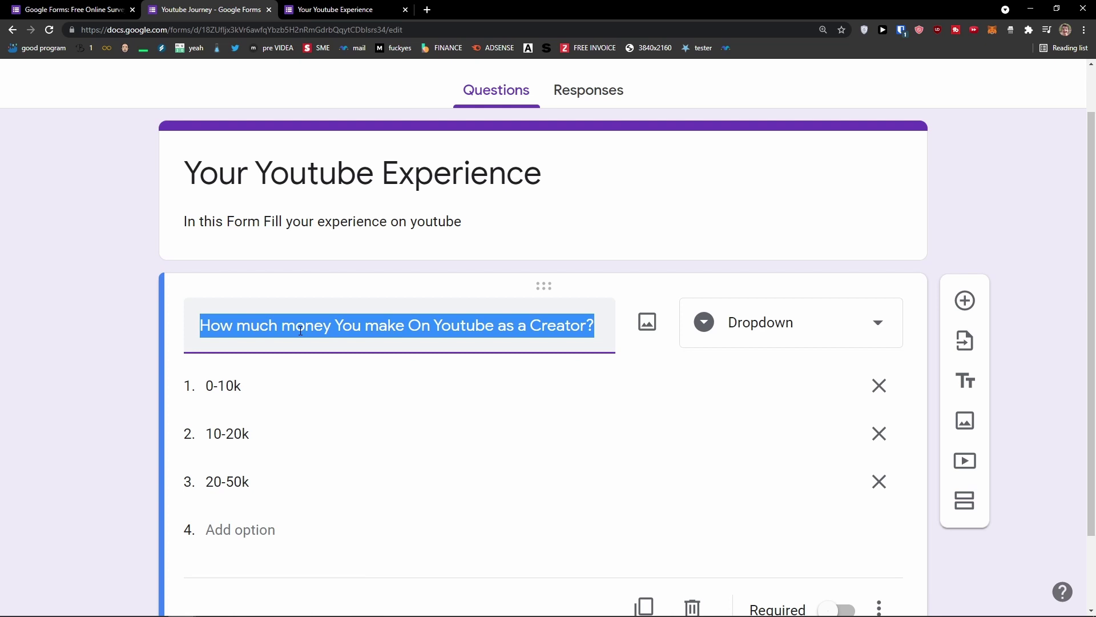
- Reword the question to 'How did you hear about us?' with options Facebook, Google Search and Twitter
type("How did you hear about us")
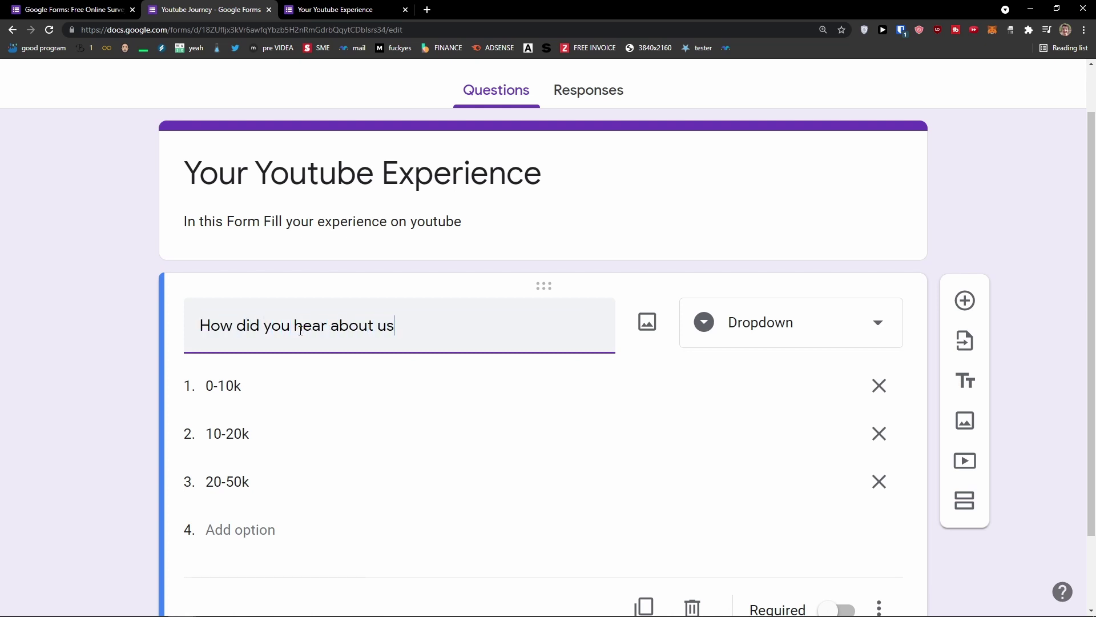
left_click(879, 386)
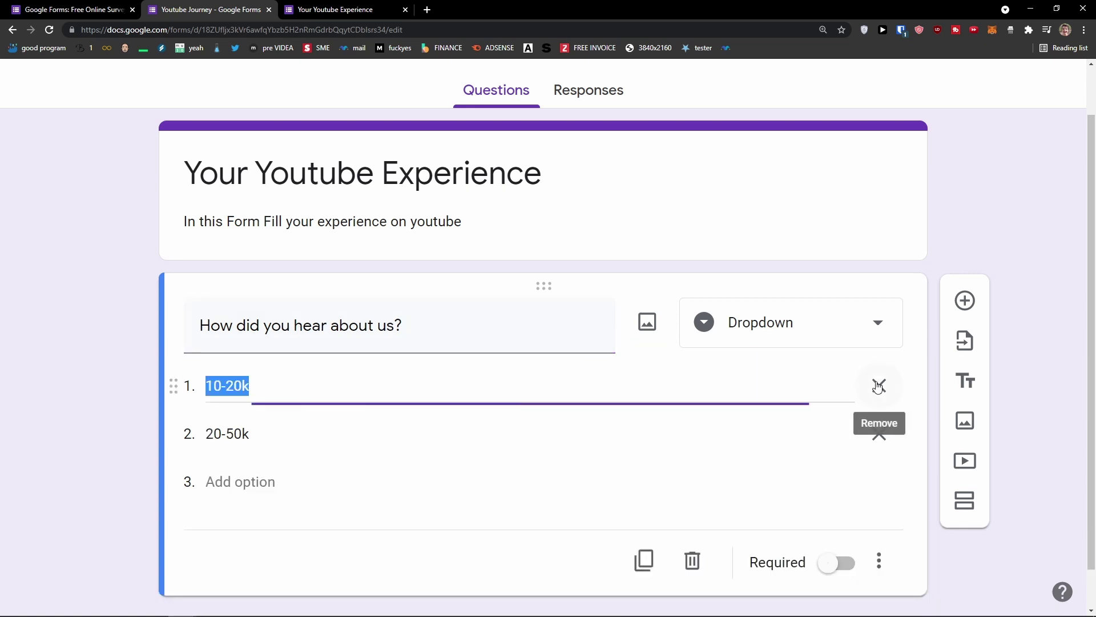
left_click(879, 384)
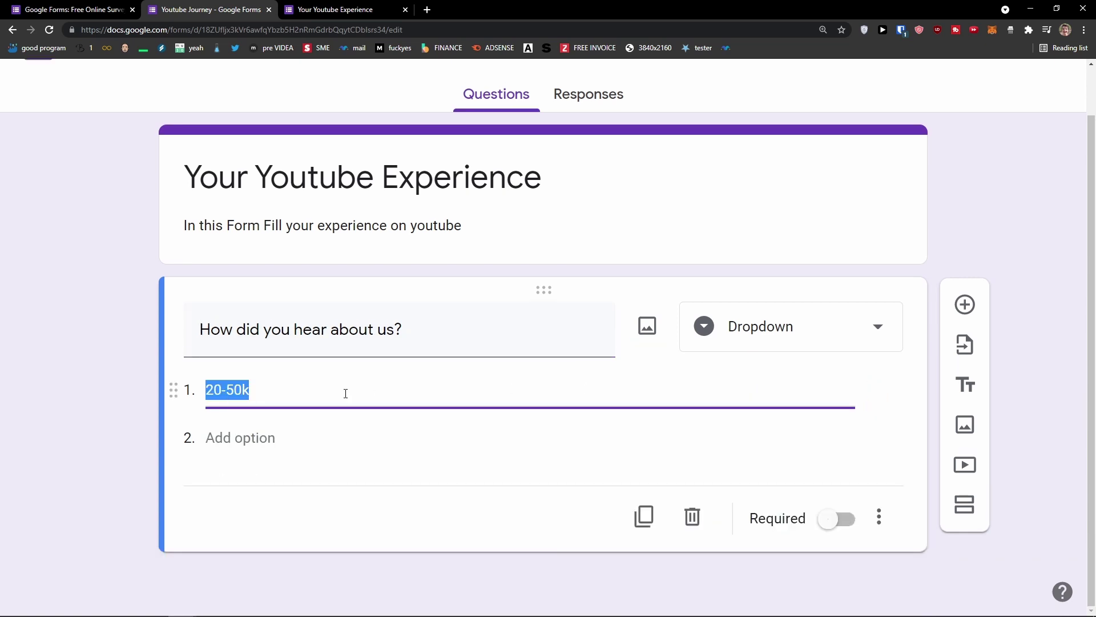
type("Facebook")
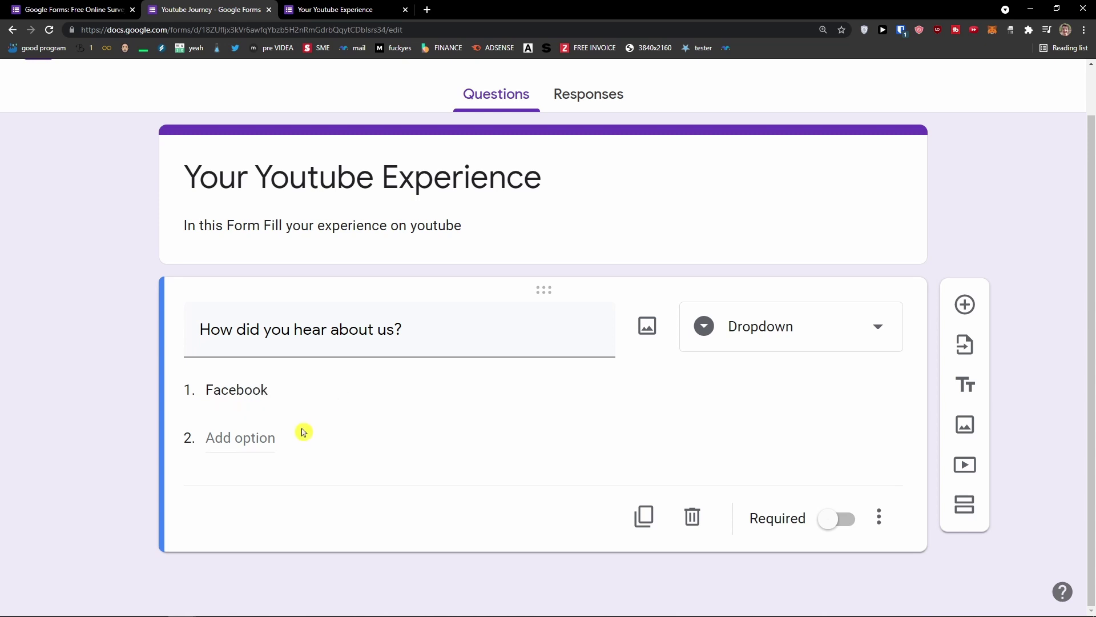
left_click(277, 437)
type("Google S")
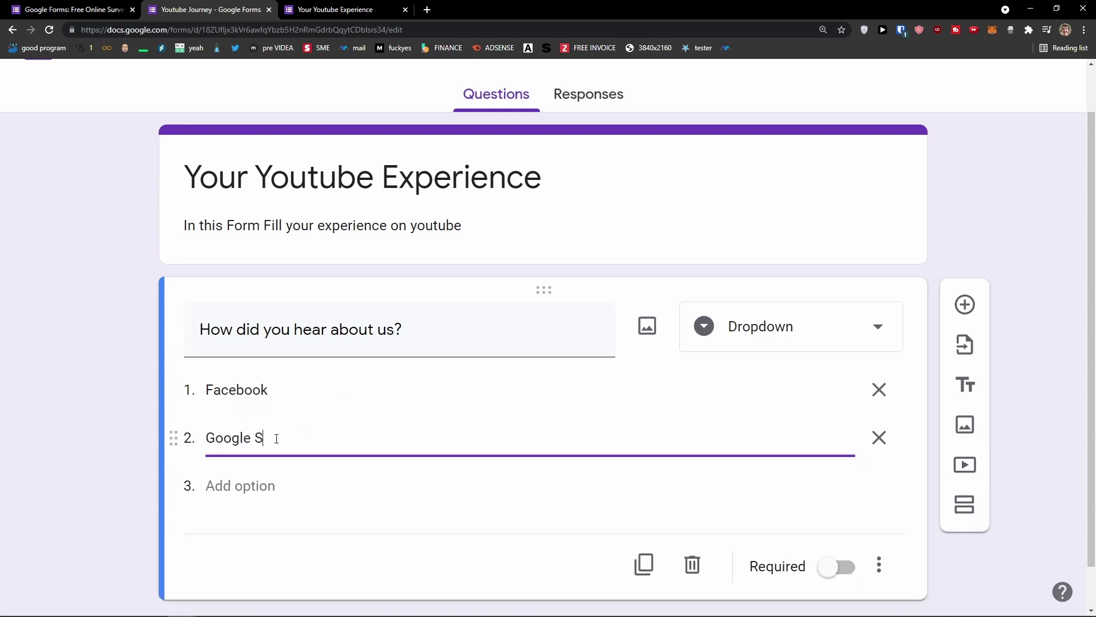
type("earch")
left_click(242, 485)
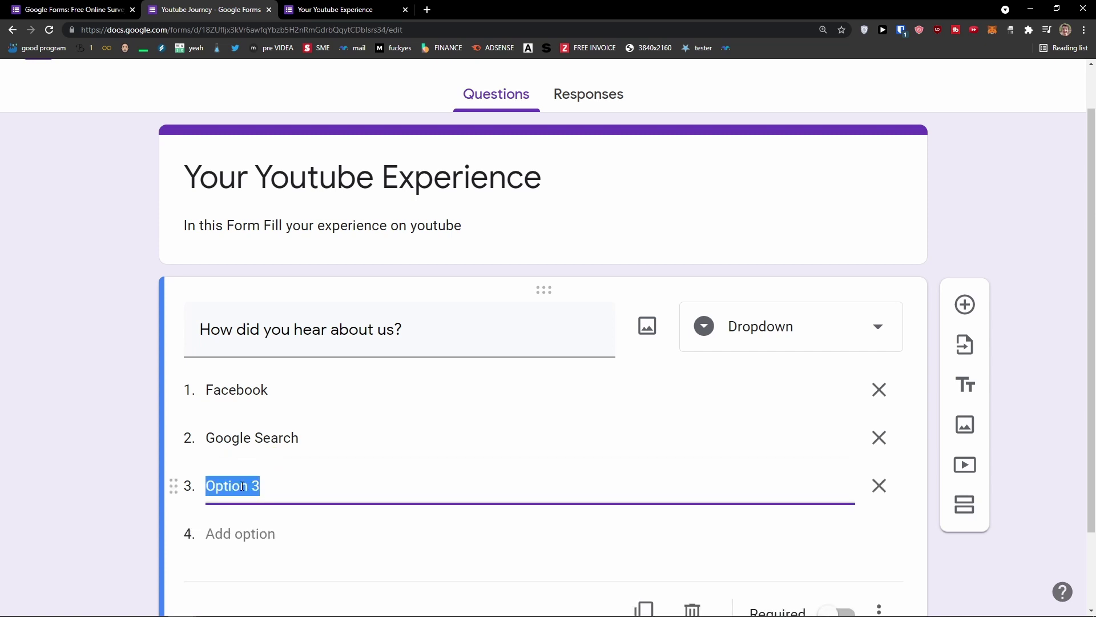
type("Twitter")
left_click(110, 416)
- Preview the dropdown, choosing Google Search and then Twitter as the answer
scroll(110, 416, "up", 2)
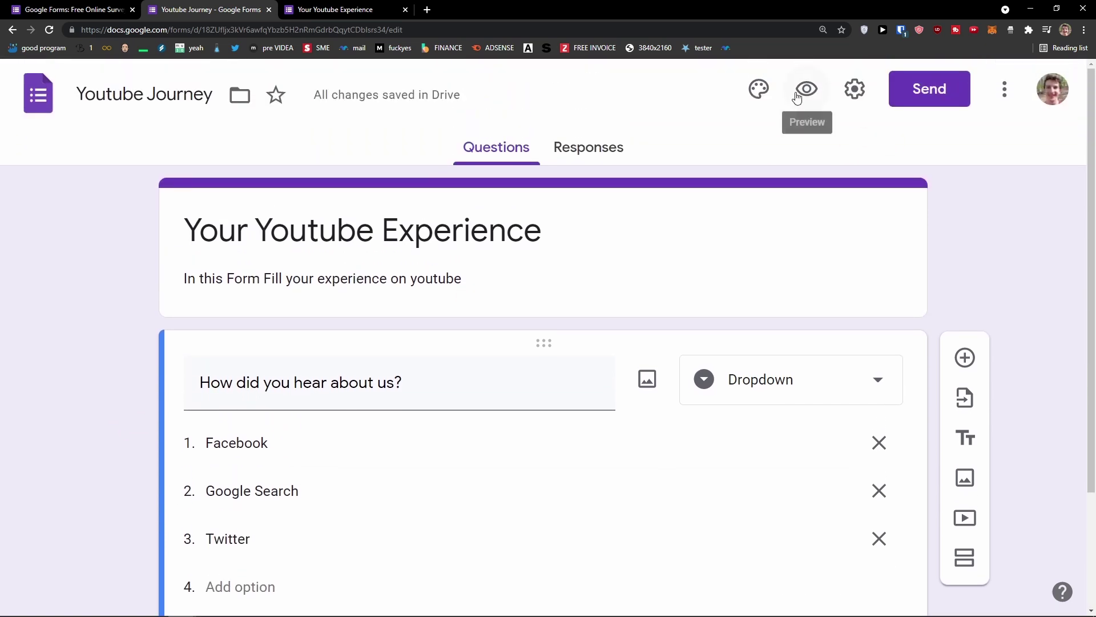
left_click(805, 90)
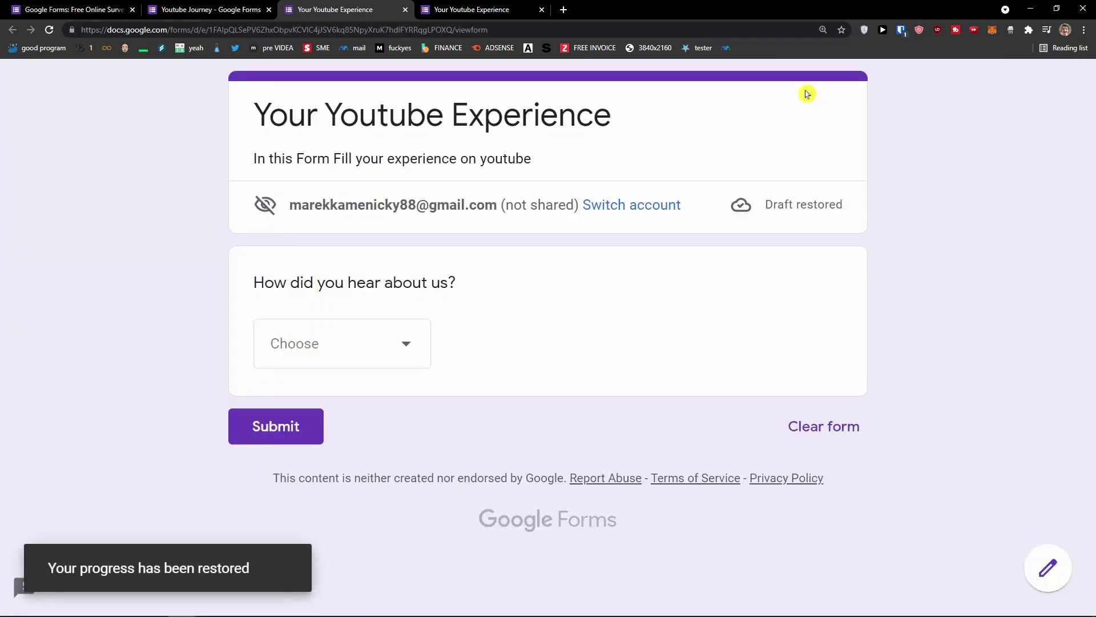
left_click_drag(265, 282, 399, 345)
left_click(389, 349)
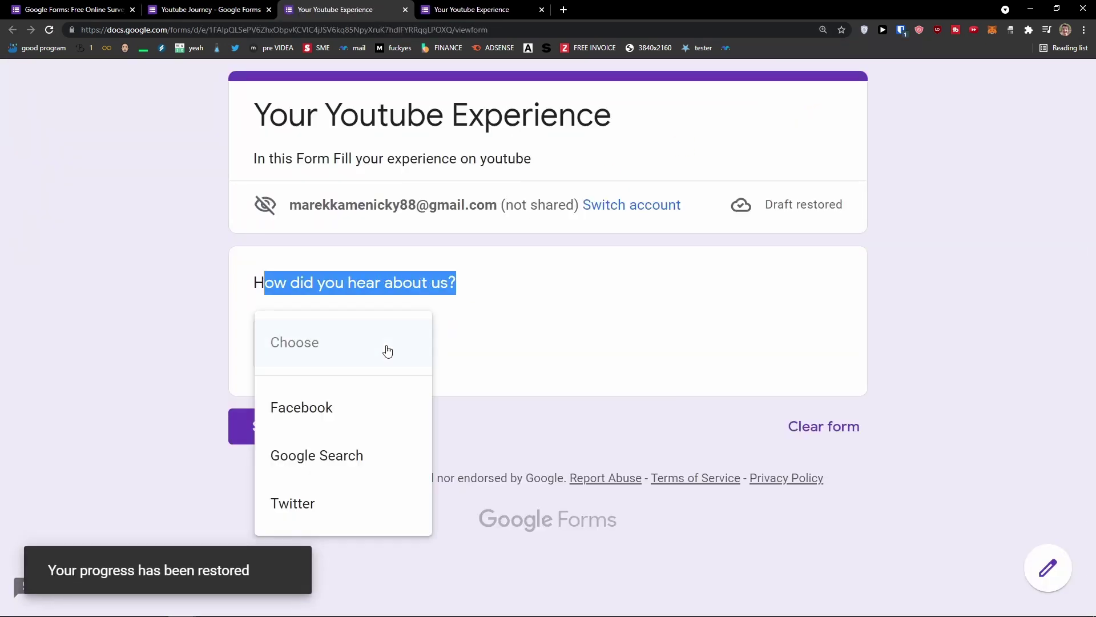
left_click(345, 454)
left_click(354, 355)
left_click(335, 410)
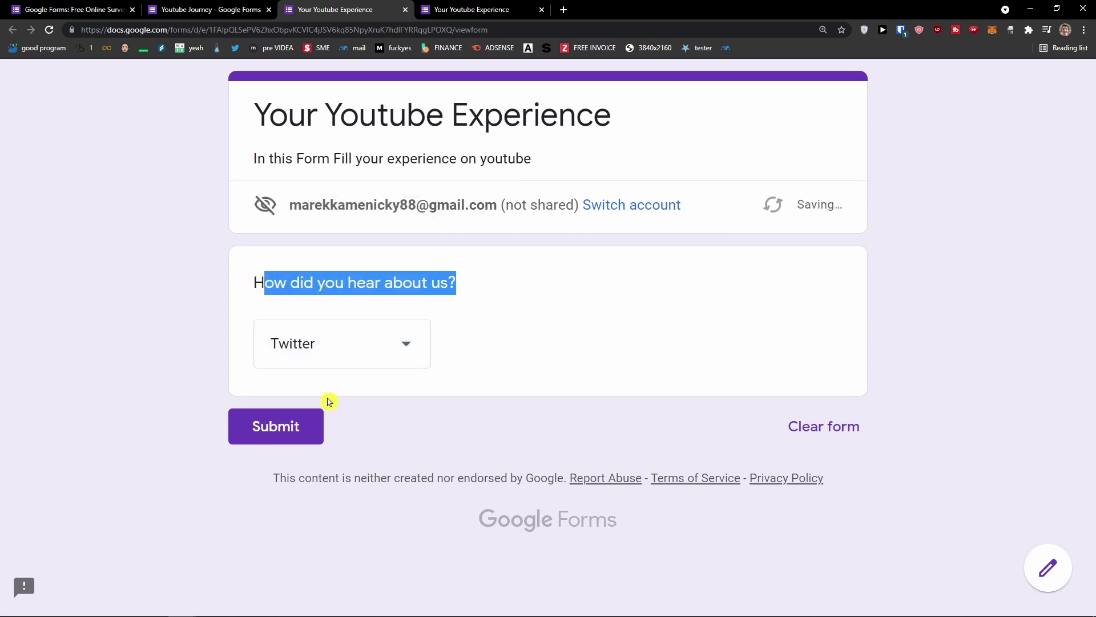
left_click(224, 10)
scroll(144, 225, "down", 1)
scroll(144, 225, "down", 2)
left_click(775, 285)
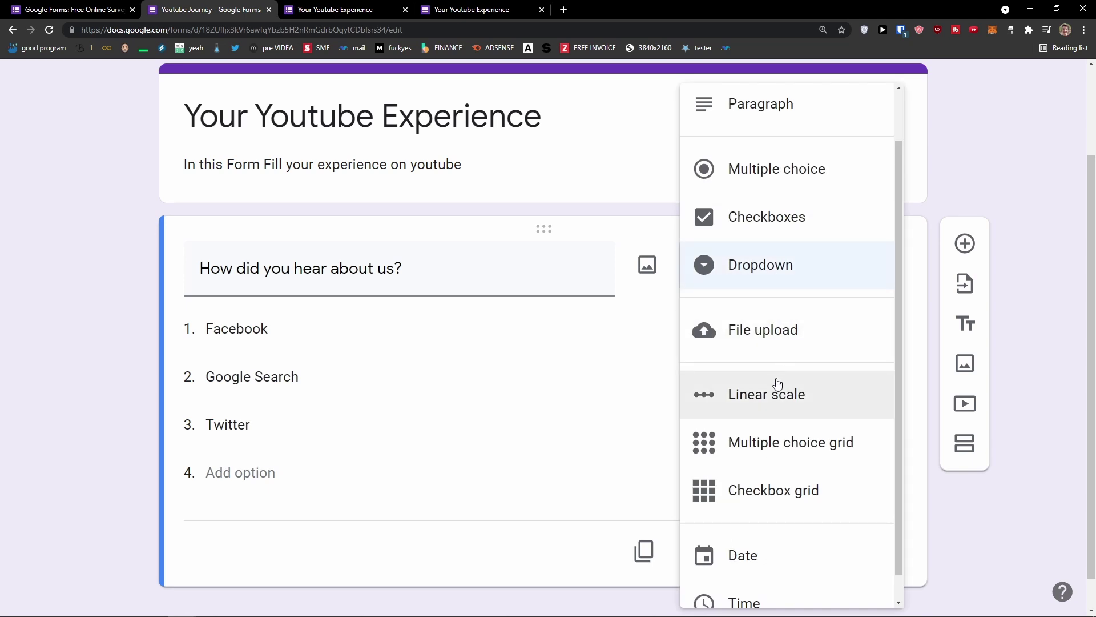
- Convert the question to a 1-to-5 linear scale and start filling its end labels
scroll(764, 396, "down", 1)
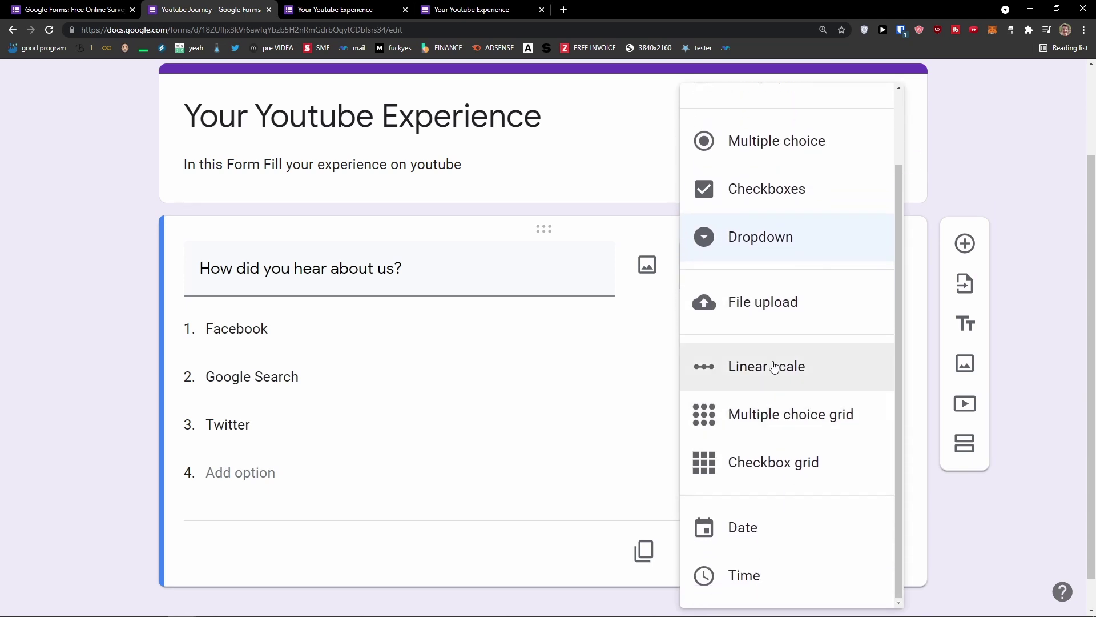
left_click(771, 371)
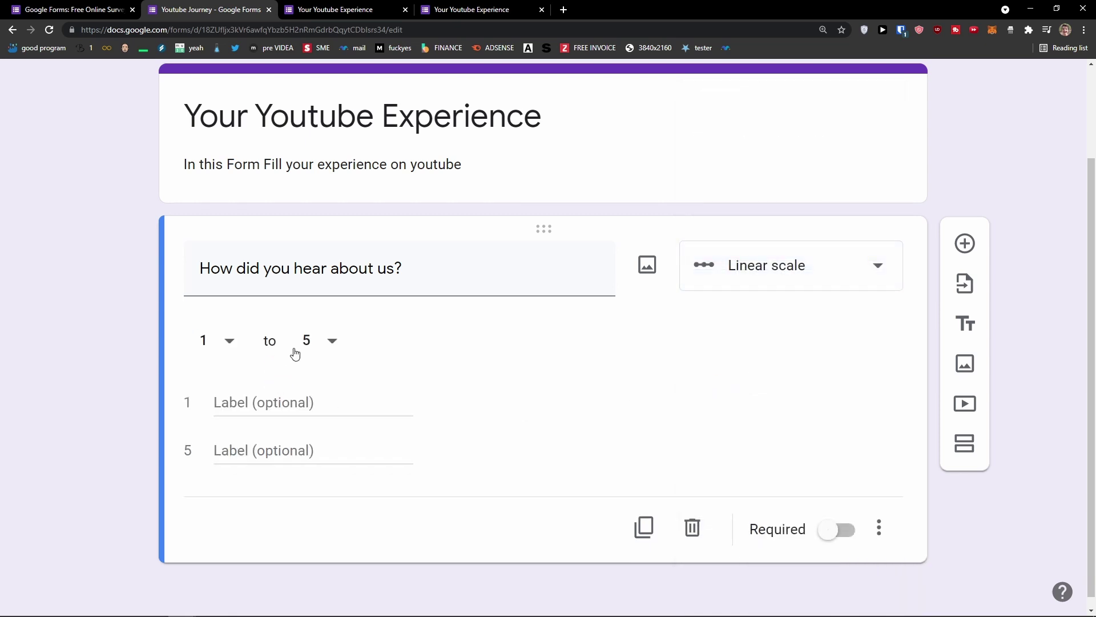
left_click(284, 407)
type("2")
left_click(294, 447)
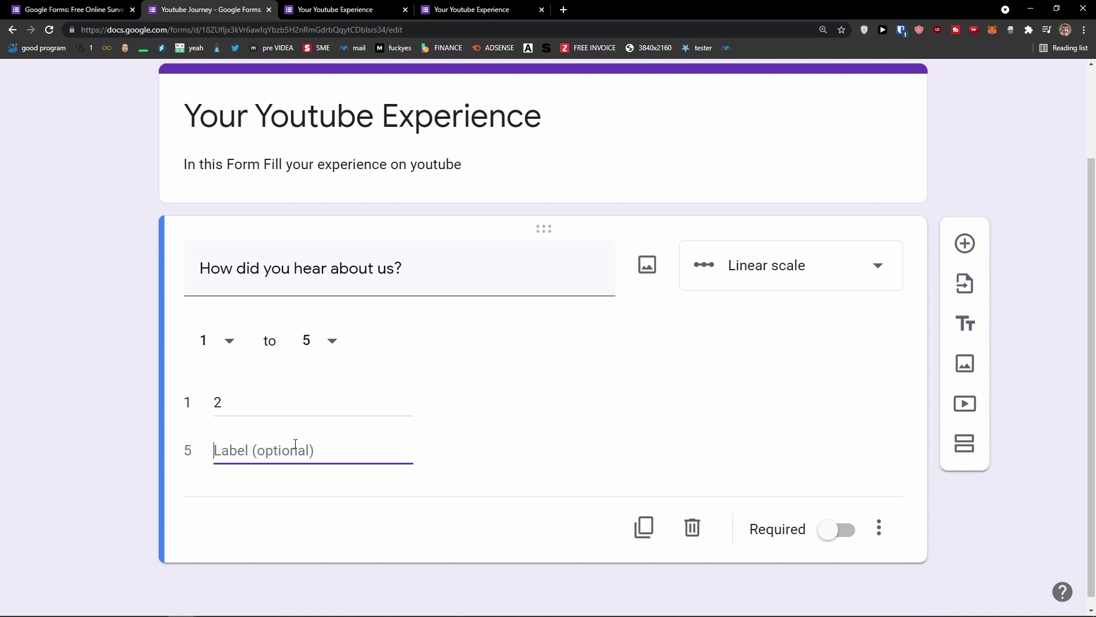
type("3")
- Preview the linear scale question as a respondent
scroll(634, 333, "up", 2)
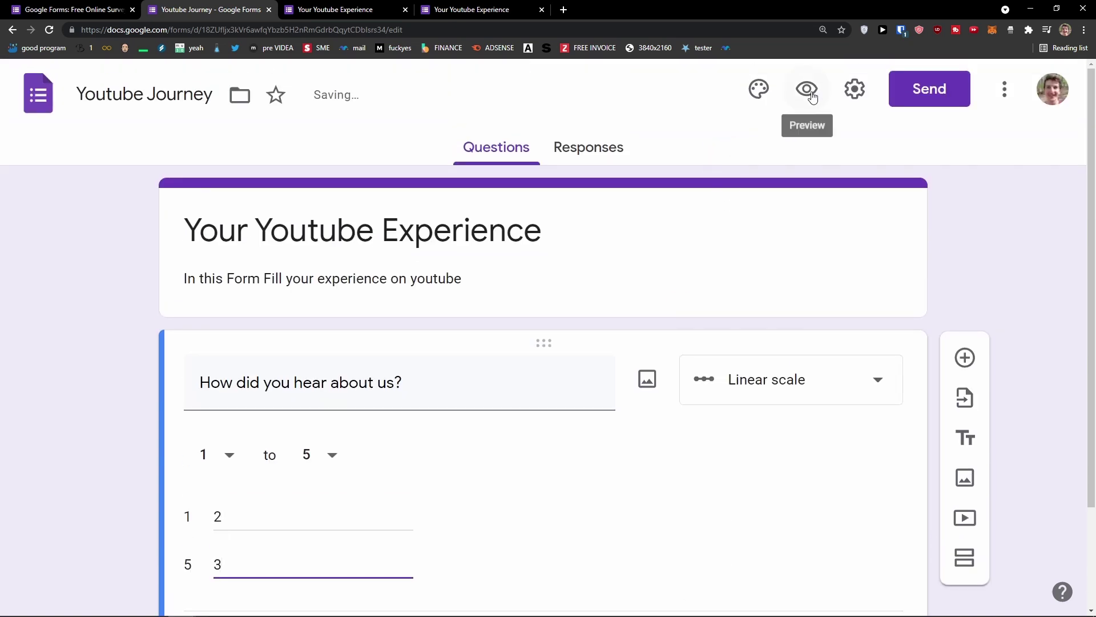
left_click(808, 75)
left_click_drag(243, 285, 568, 288)
left_click(228, 8)
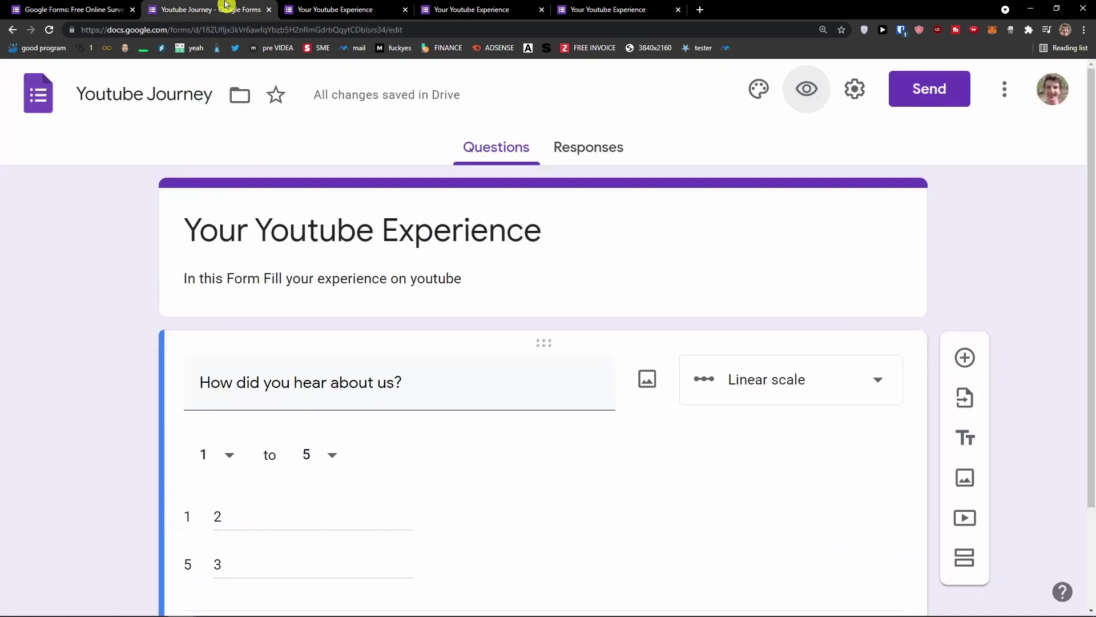
- Retitle the question 'How happy you are?' and label 1 Not happy and 5 Happy
scroll(249, 409, "down", 2)
double_click(250, 404)
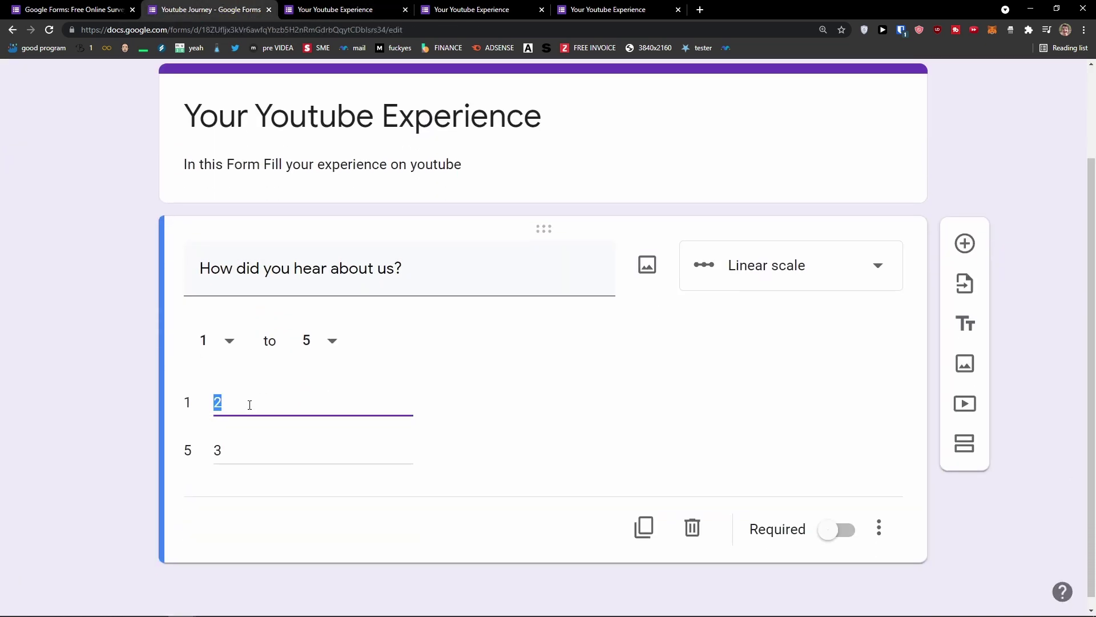
triple_click(274, 260)
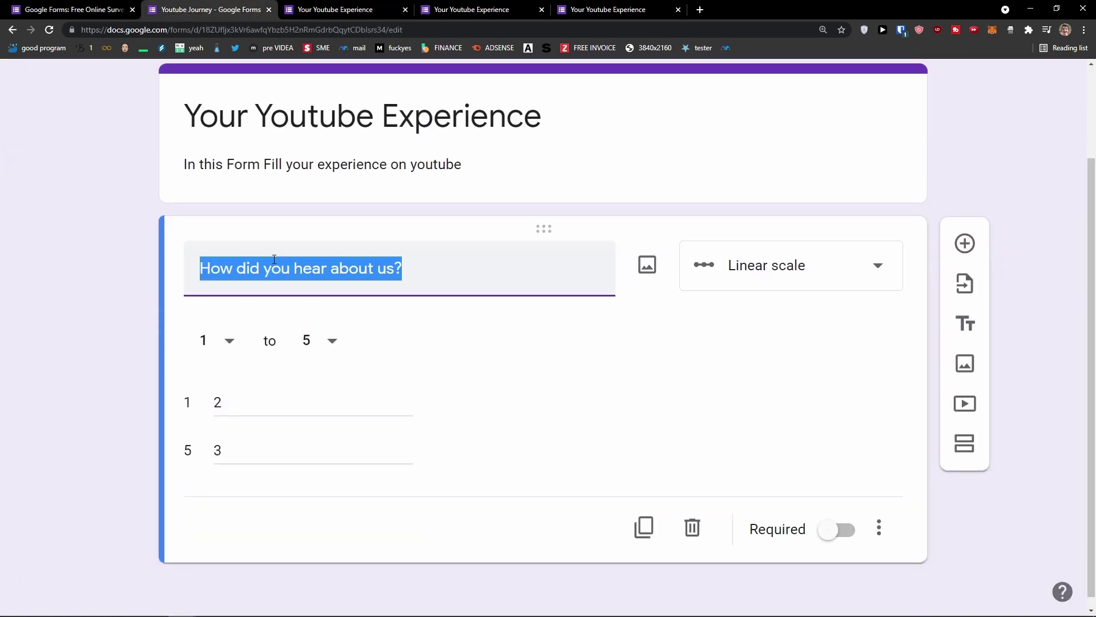
type("Hoo")
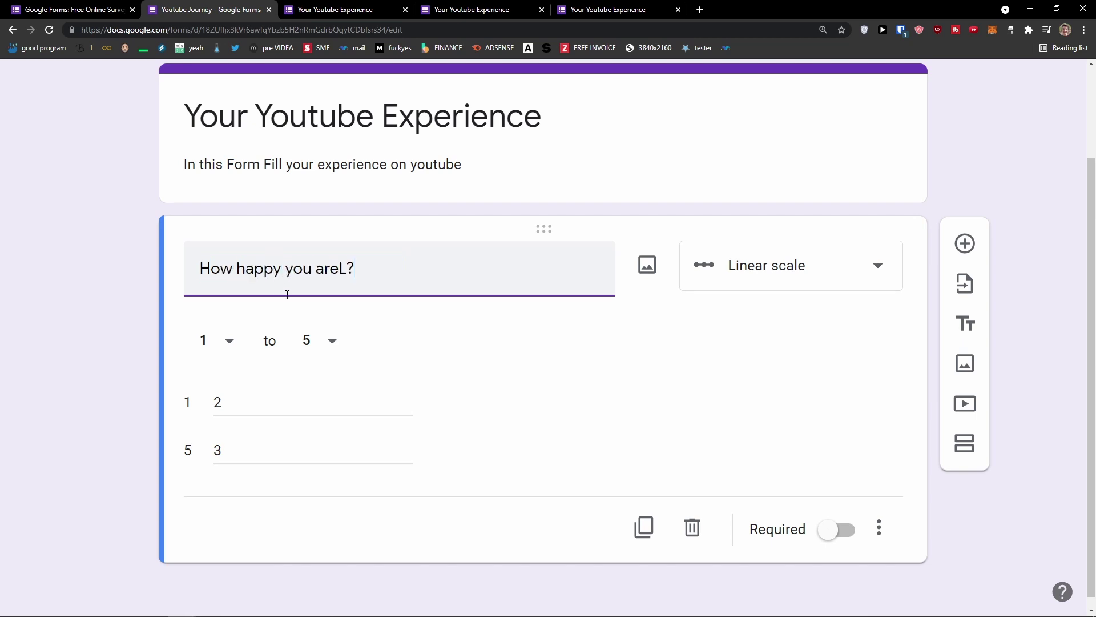
left_click(268, 394)
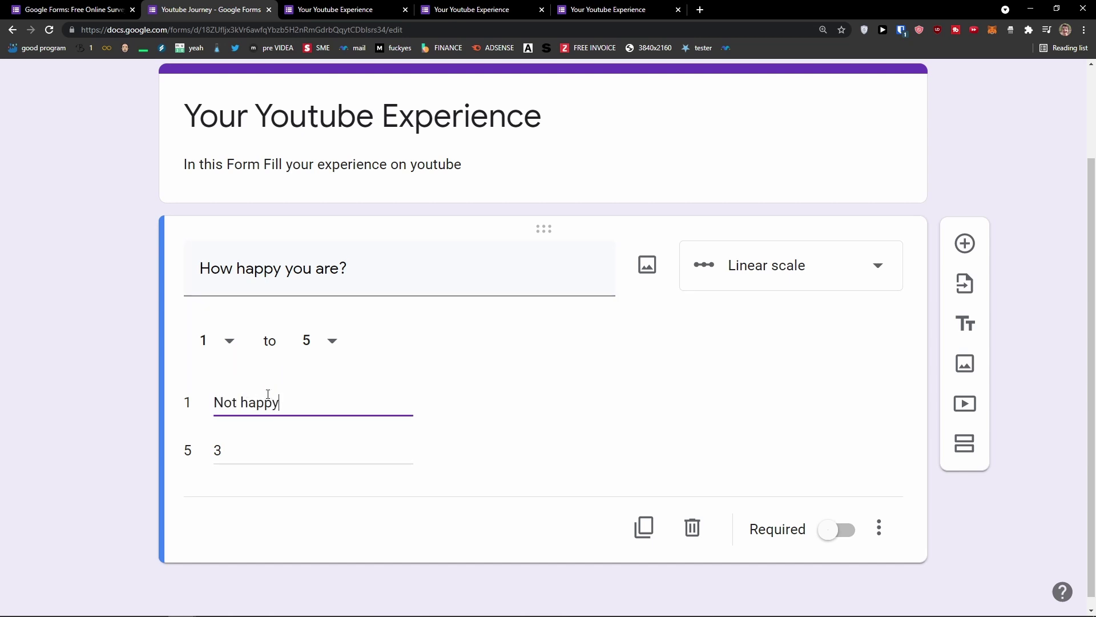
left_click(239, 447)
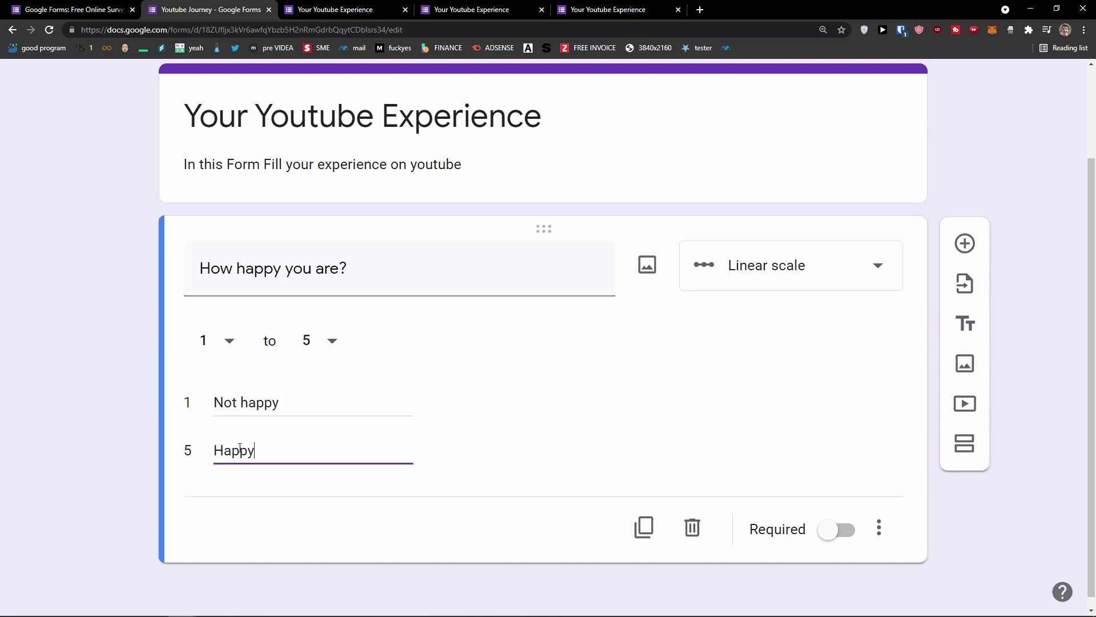
left_click(447, 371)
- Preview the happiness scale and answer it with 4, after briefly trying 5
scroll(443, 382, "up", 2)
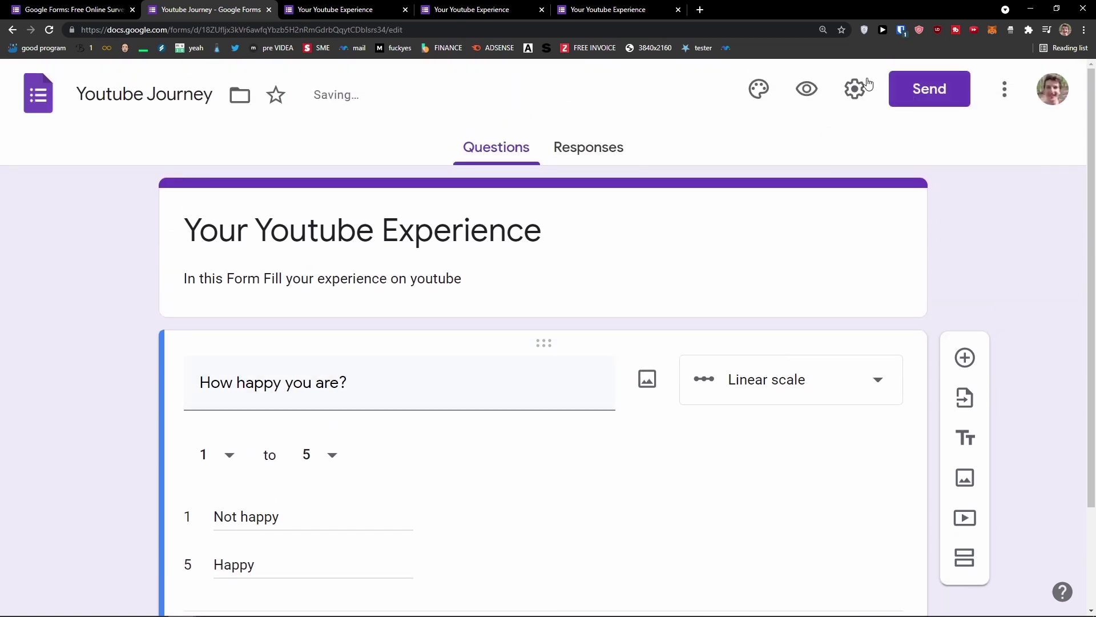
left_click(808, 88)
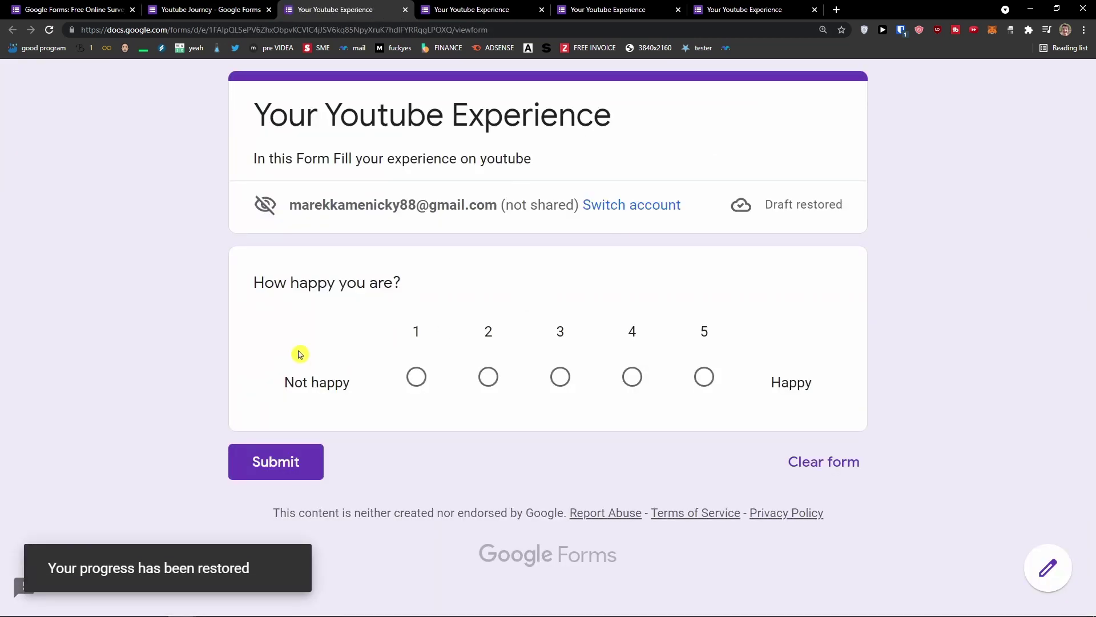
left_click_drag(263, 291, 496, 295)
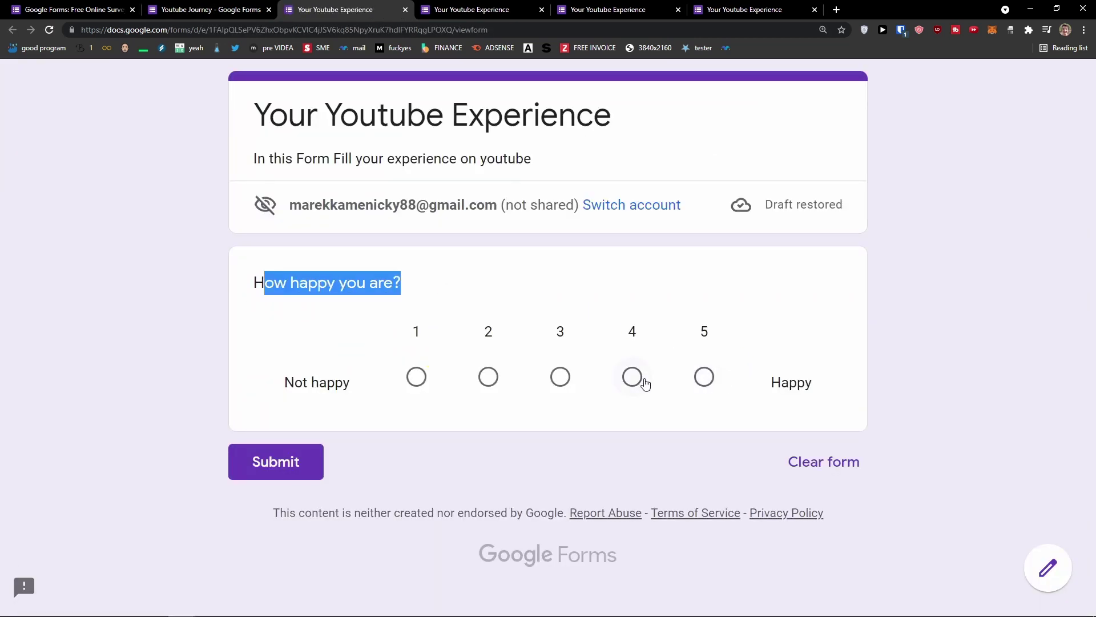
left_click(665, 381)
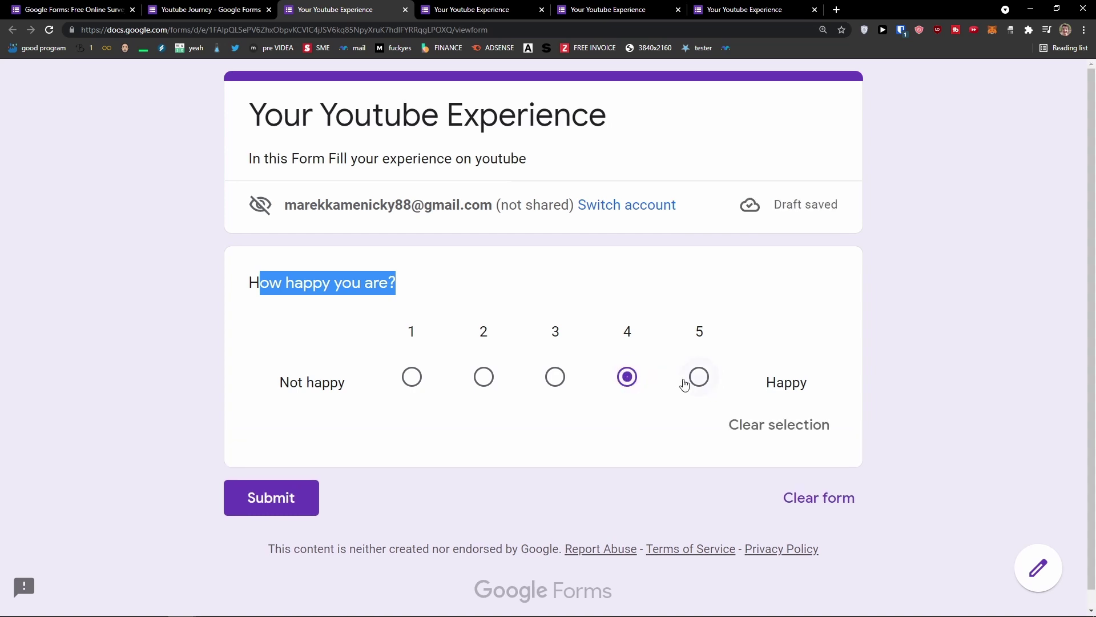
left_click(688, 381)
left_click(644, 382)
left_click(697, 377)
left_click(627, 377)
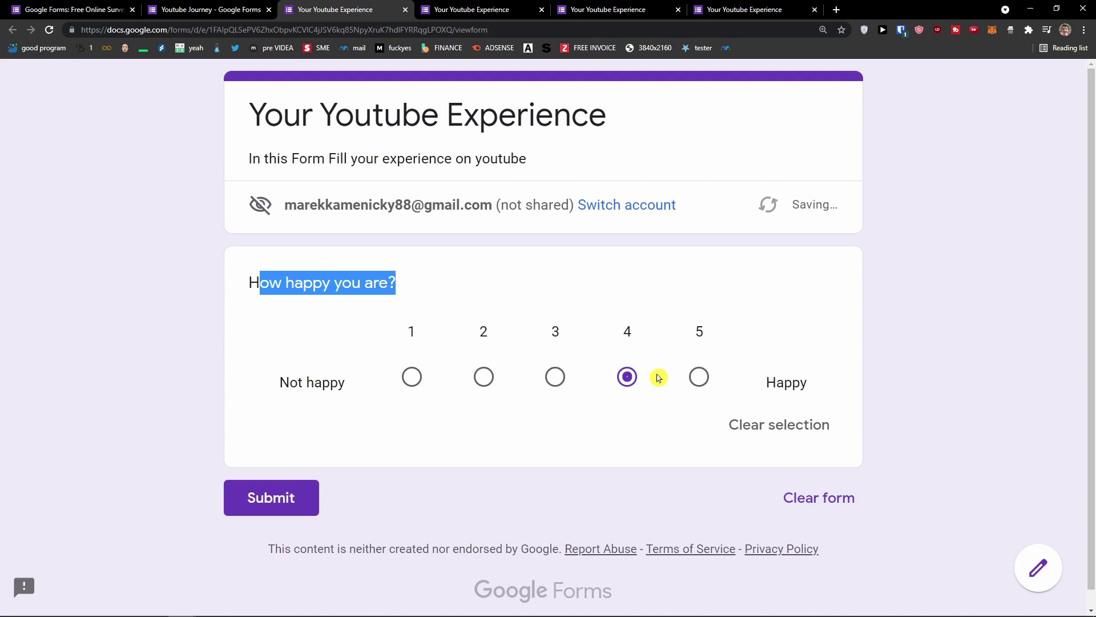
left_click(243, 9)
left_click(791, 368)
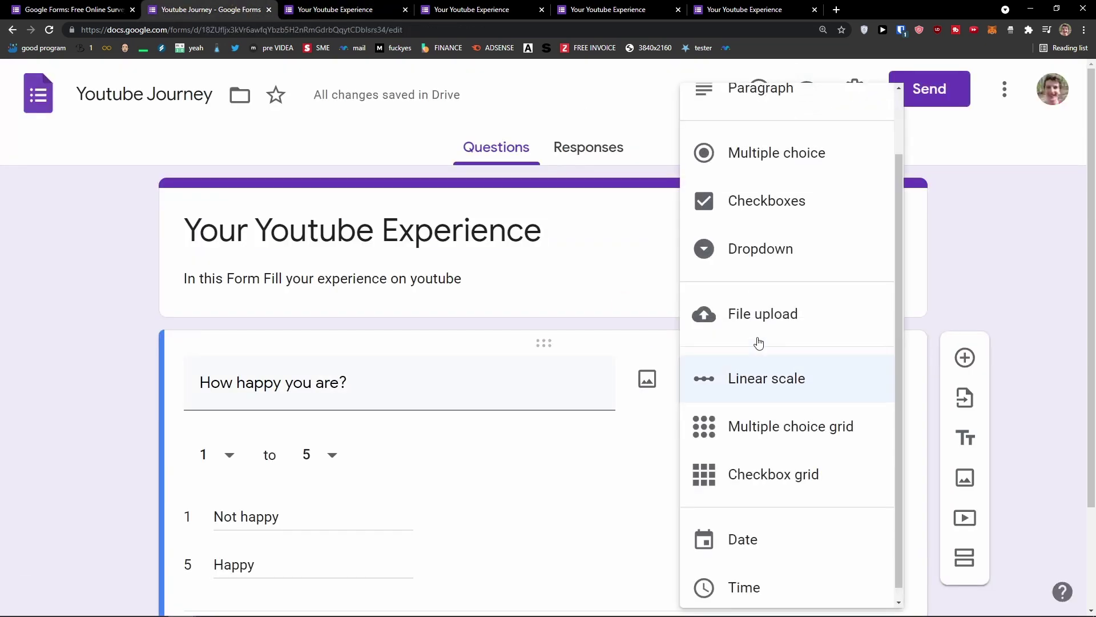
- Convert the happiness question to a multiple choice grid and take a first preview
scroll(661, 386, "down", 2)
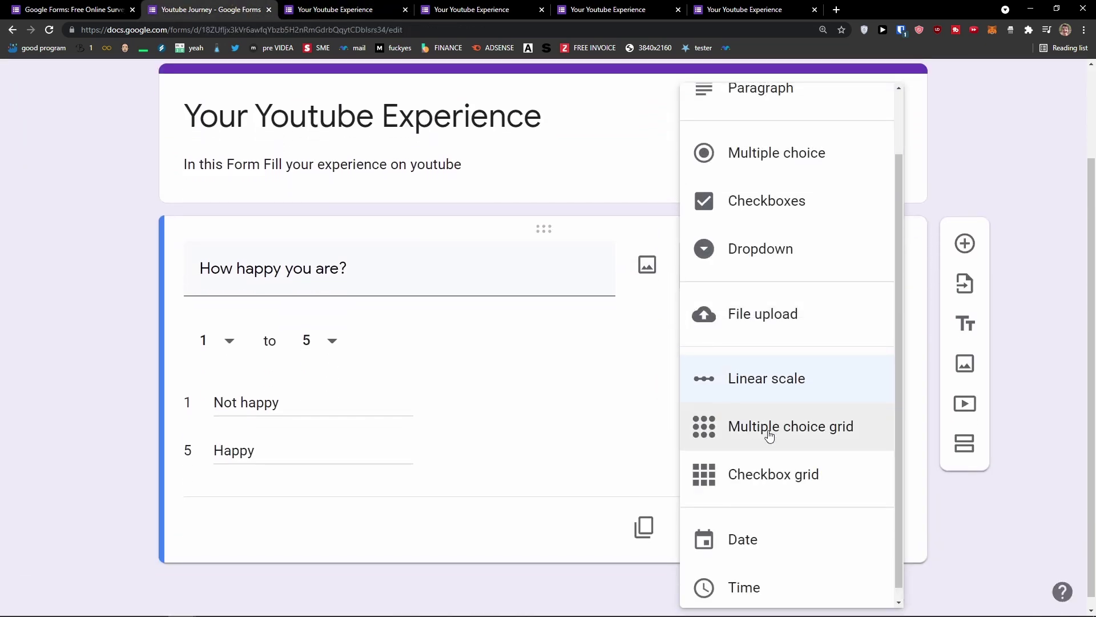
left_click(769, 435)
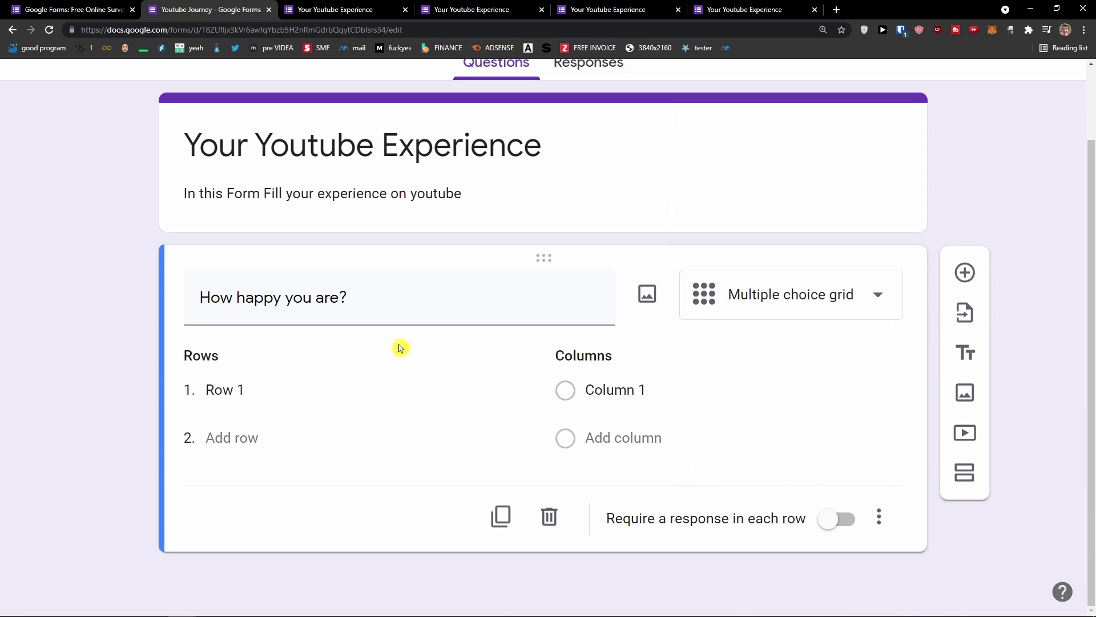
left_click(219, 379)
left_click(653, 388)
scroll(537, 392, "up", 2)
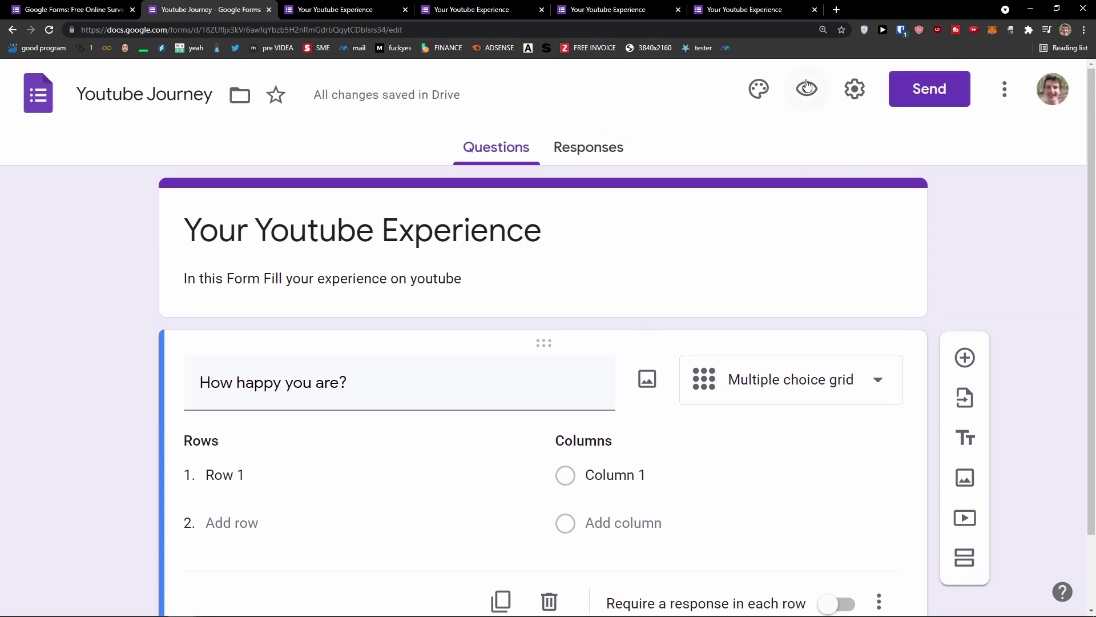
left_click(807, 87)
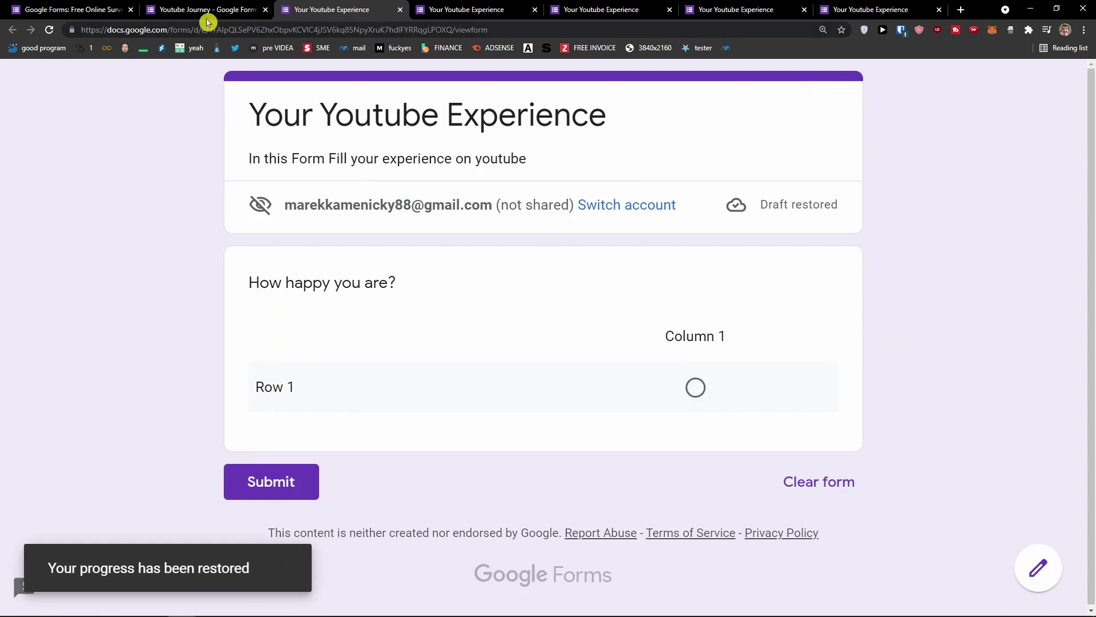
left_click(207, 16)
scroll(631, 349, "down", 2)
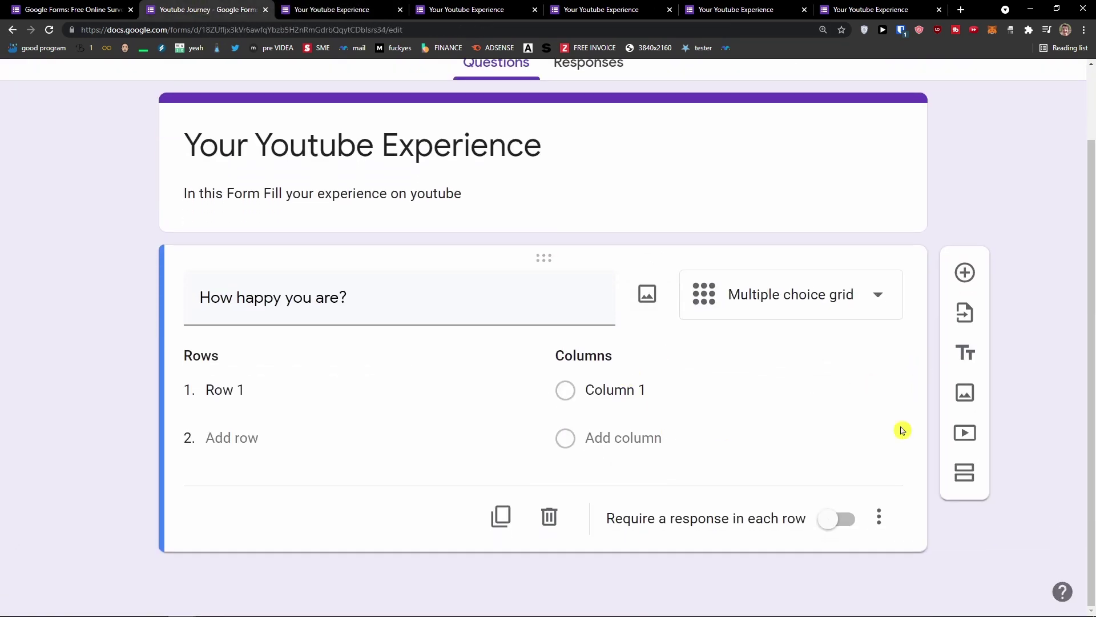
- Add a second grid row and name the rows Happy and Not happy
left_click(223, 438)
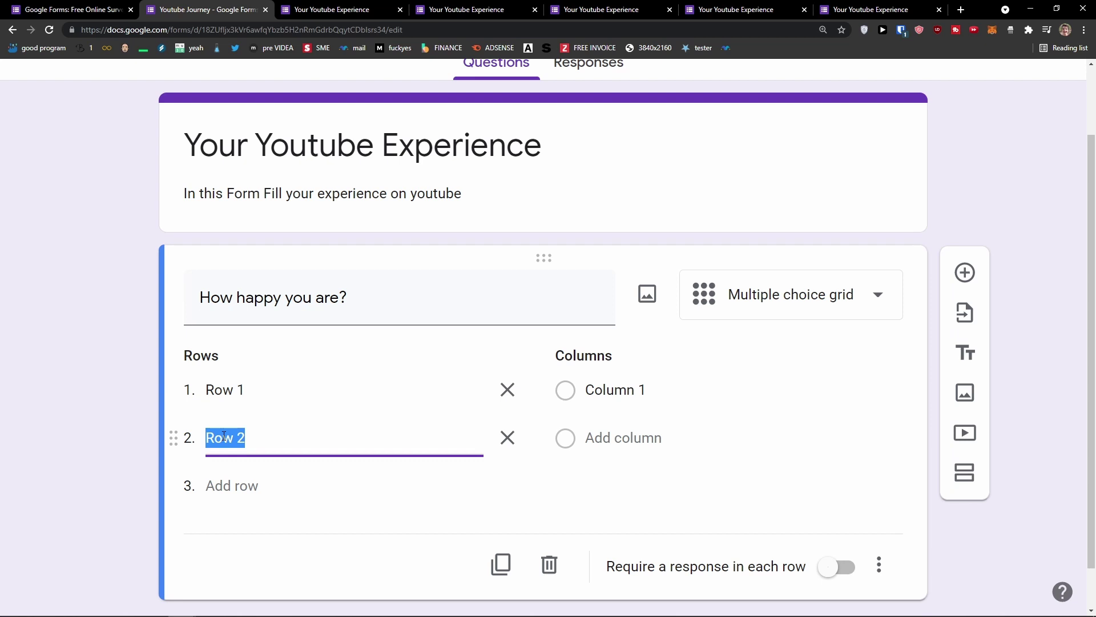
left_click(295, 392)
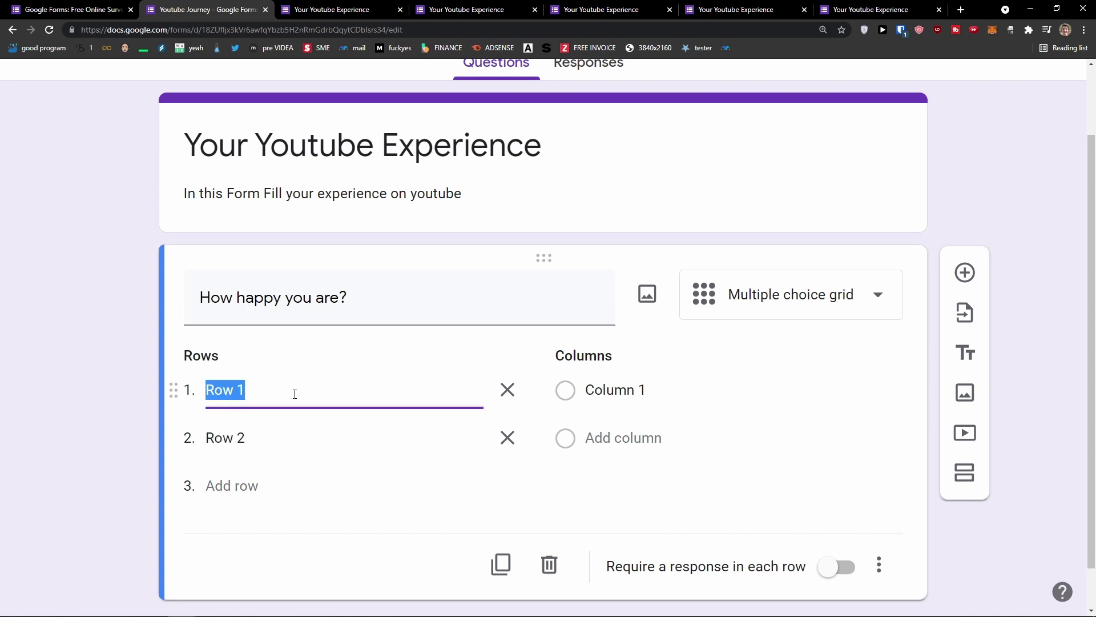
type("Happy")
right_click(295, 393)
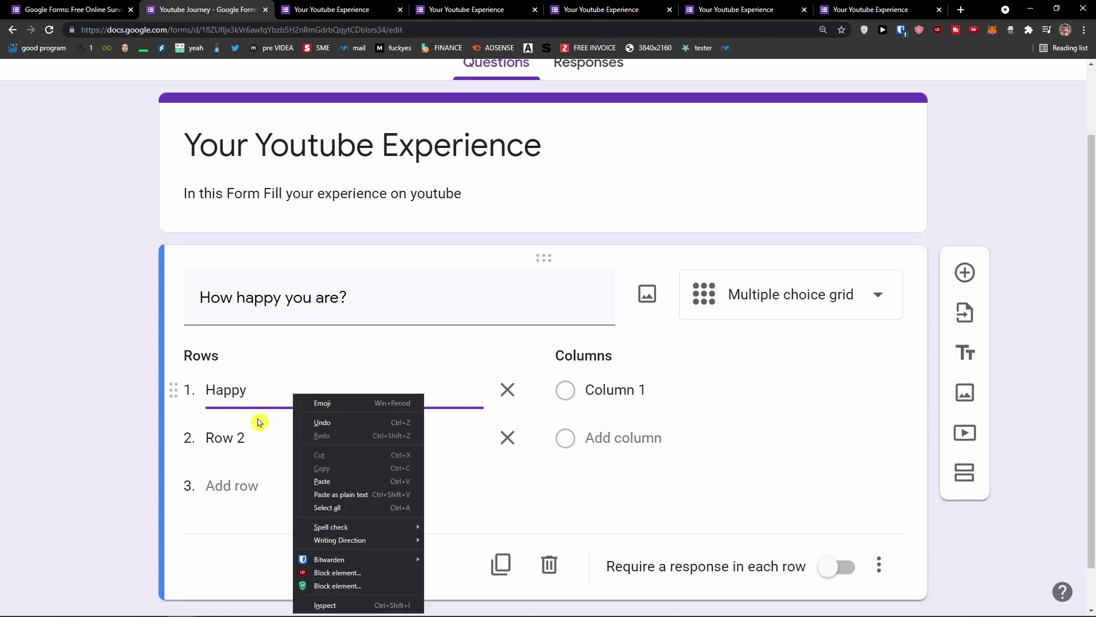
left_click(250, 437)
type("Not happ")
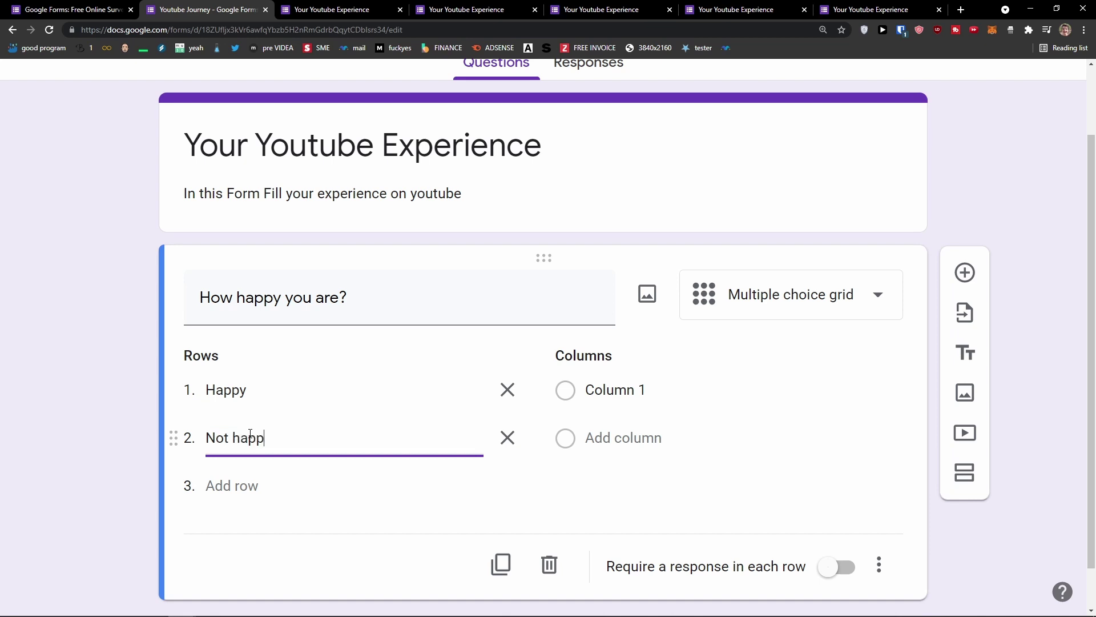
type("y")
- Add a second column, name the columns 1 and 2, and preview the grid
left_click(614, 389)
left_click(622, 437)
type("2")
left_click(631, 392)
type("1")
left_click(629, 437)
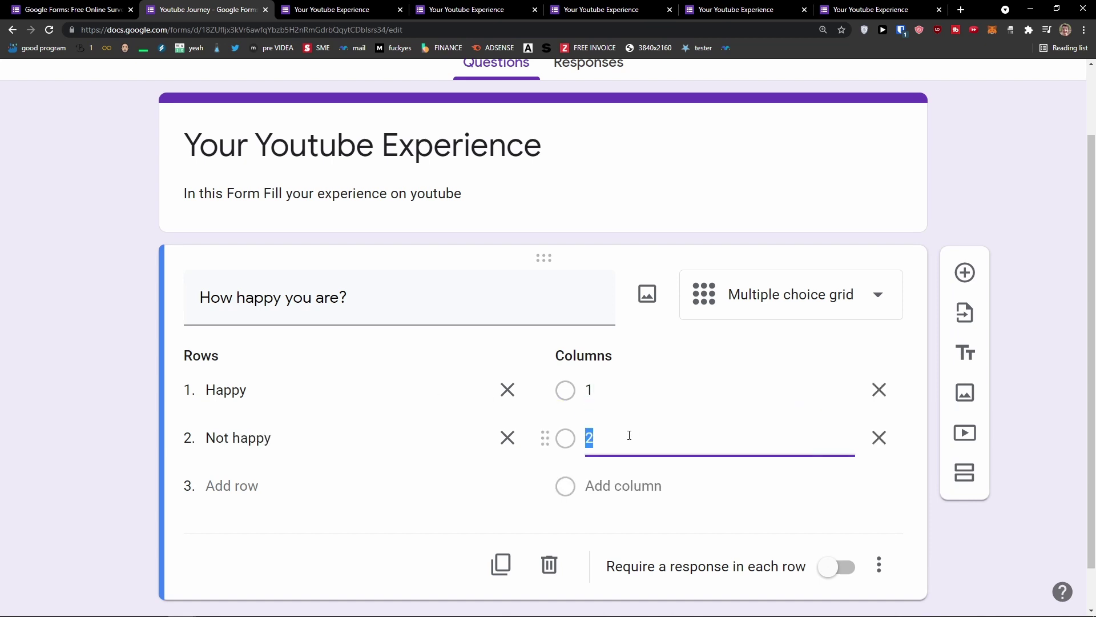
scroll(636, 477, "up", 2)
left_click(805, 89)
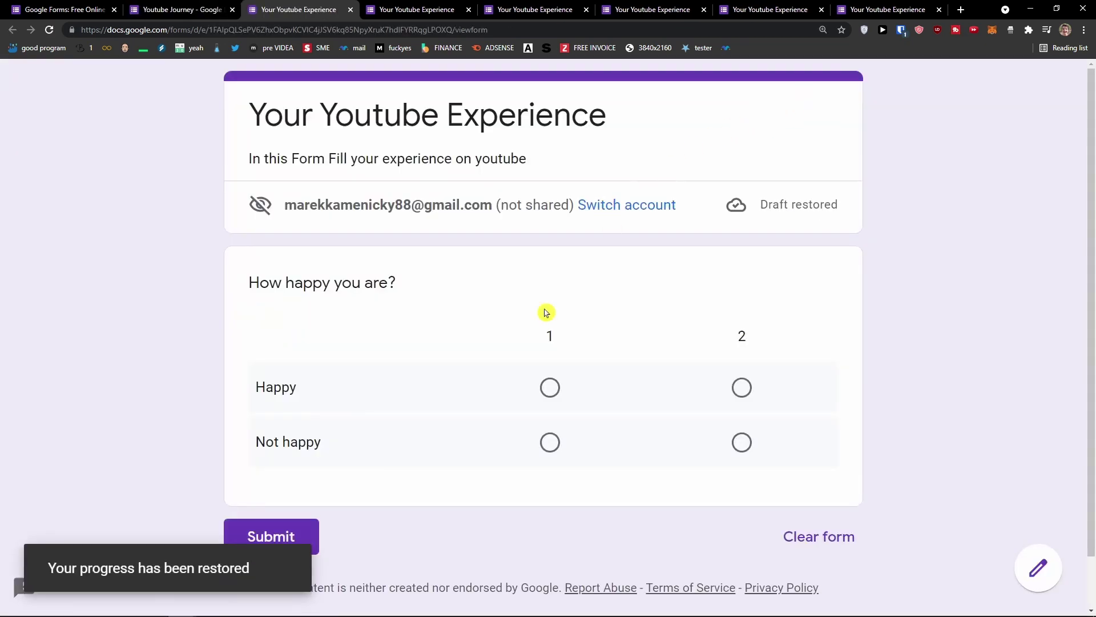
- In the preview grid, answer 1 for Happy and 2 for Not happy
left_click(552, 386)
left_click(749, 449)
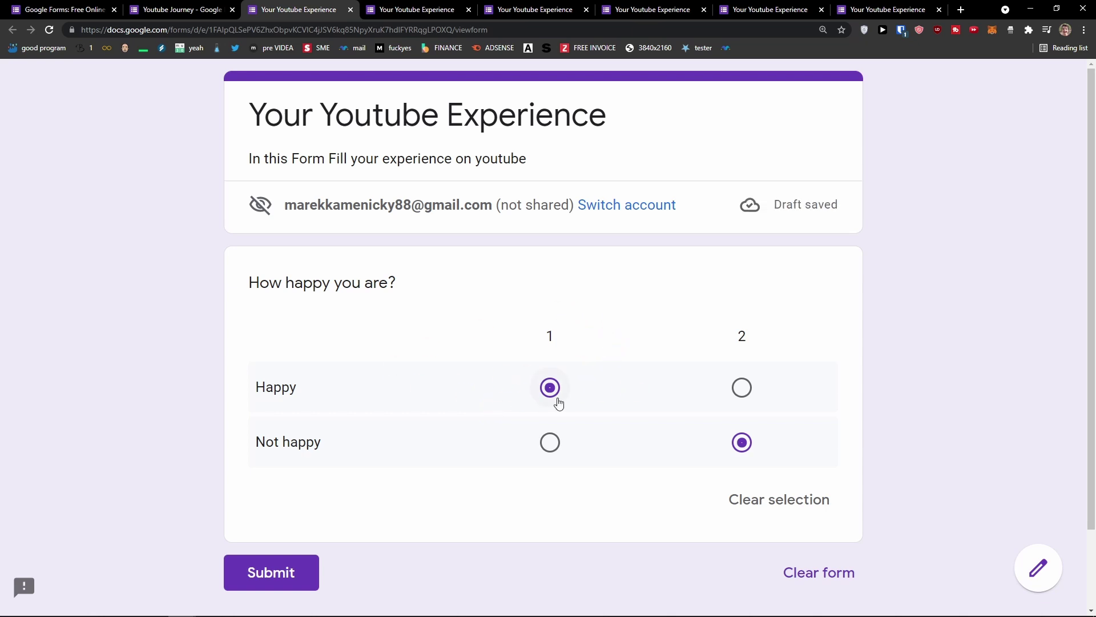
left_click_drag(274, 401, 230, 394)
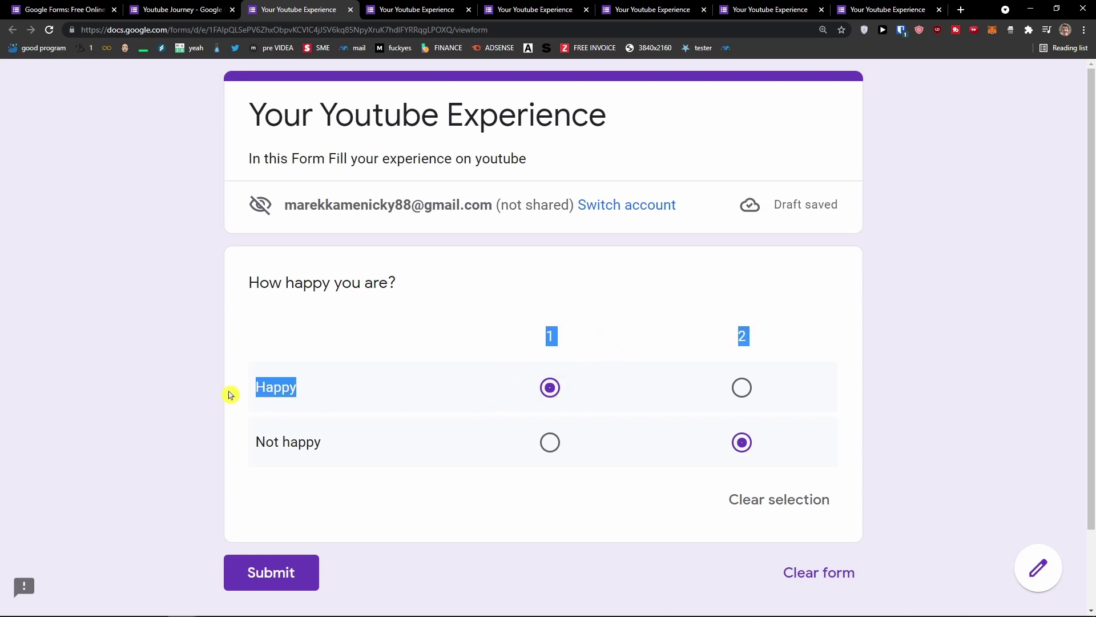
left_click(334, 398)
mouse_move(255, 394)
left_mouse_down()
mouse_move(320, 394)
mouse_move(274, 392)
left_mouse_up()
left_click(317, 394)
left_click(216, 10)
left_click(770, 374)
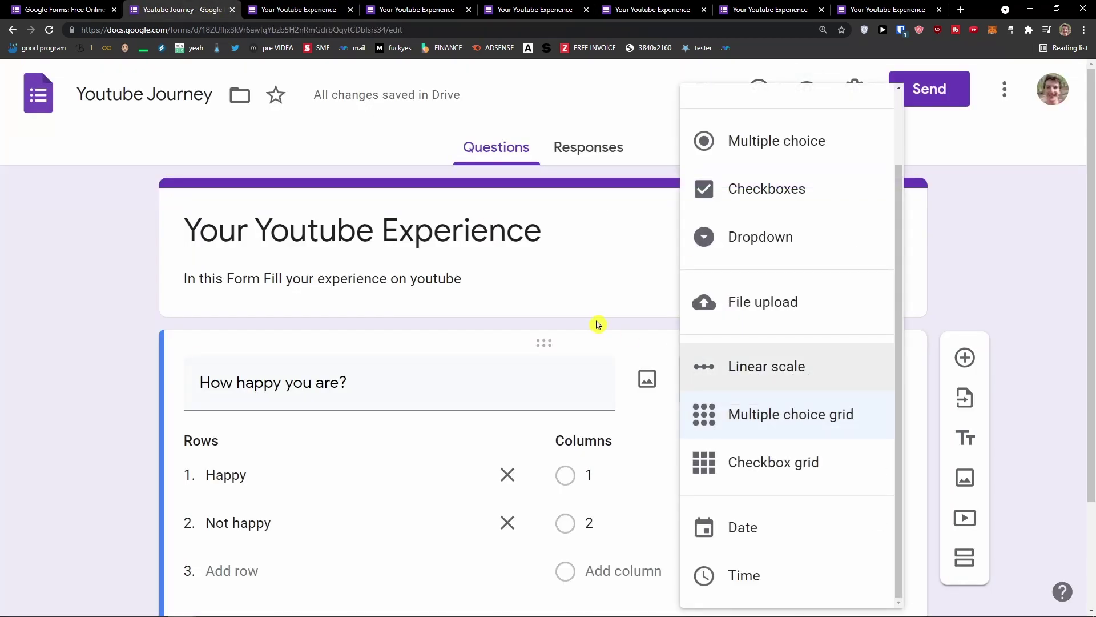
- Change the happiness question to a Checkbox grid
scroll(594, 324, "down", 2)
left_click(742, 463)
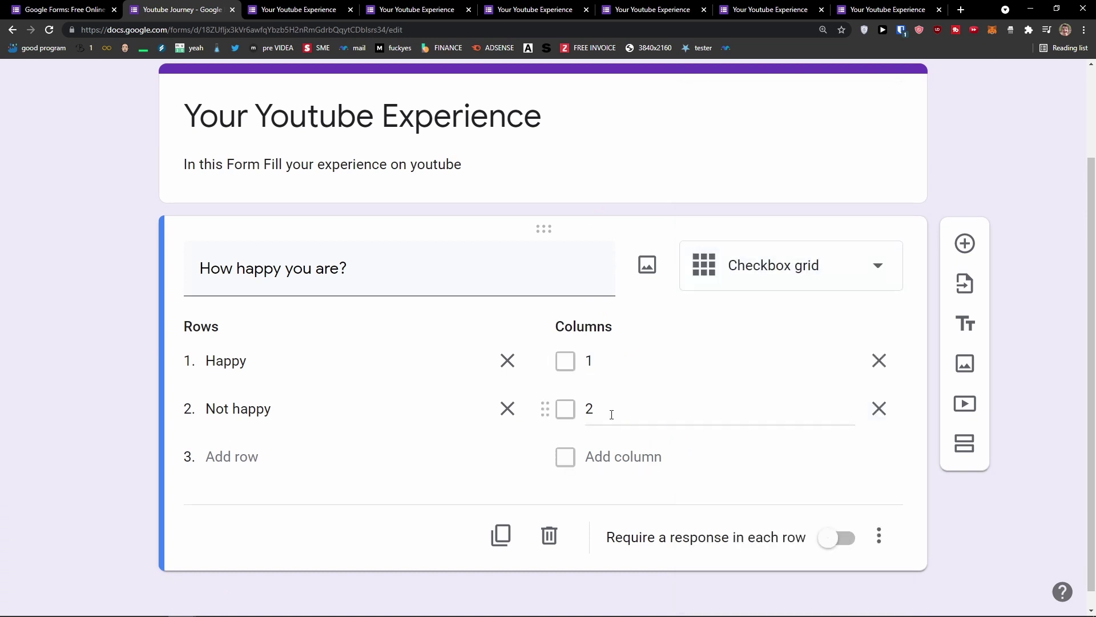
scroll(622, 415, "up", 1)
left_click(768, 343)
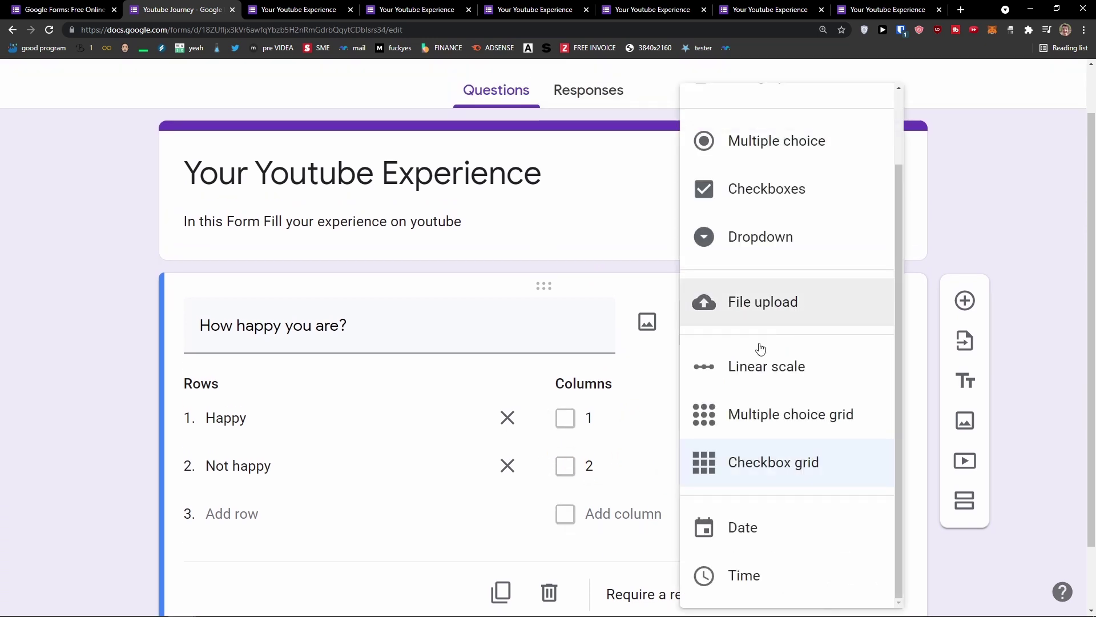
left_click(505, 249)
scroll(505, 308, "up", 2)
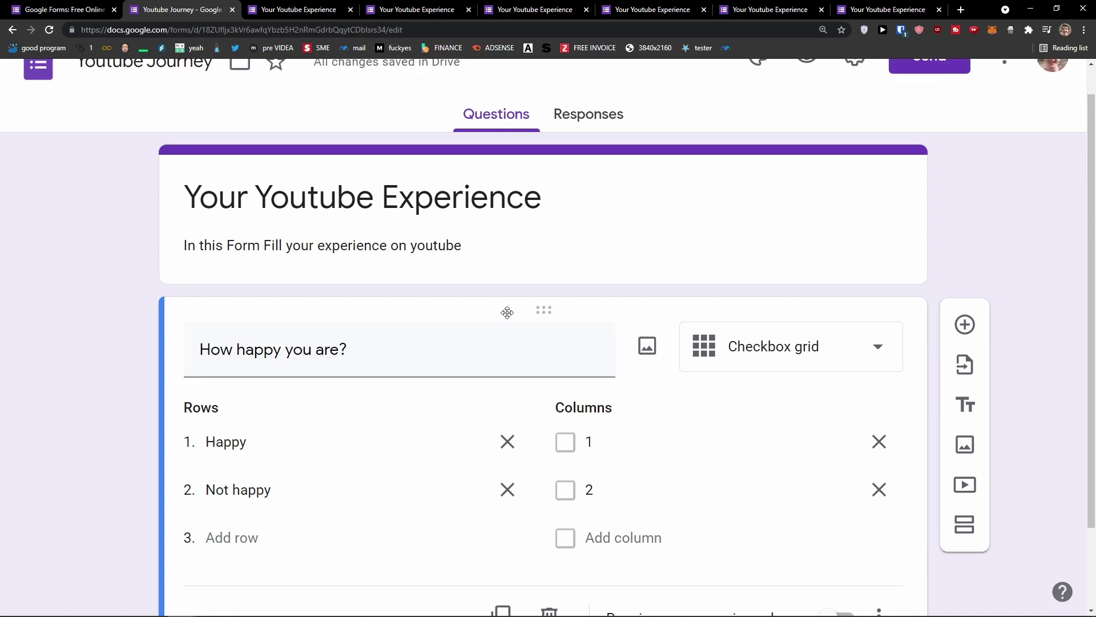
scroll(750, 299, "down", 3)
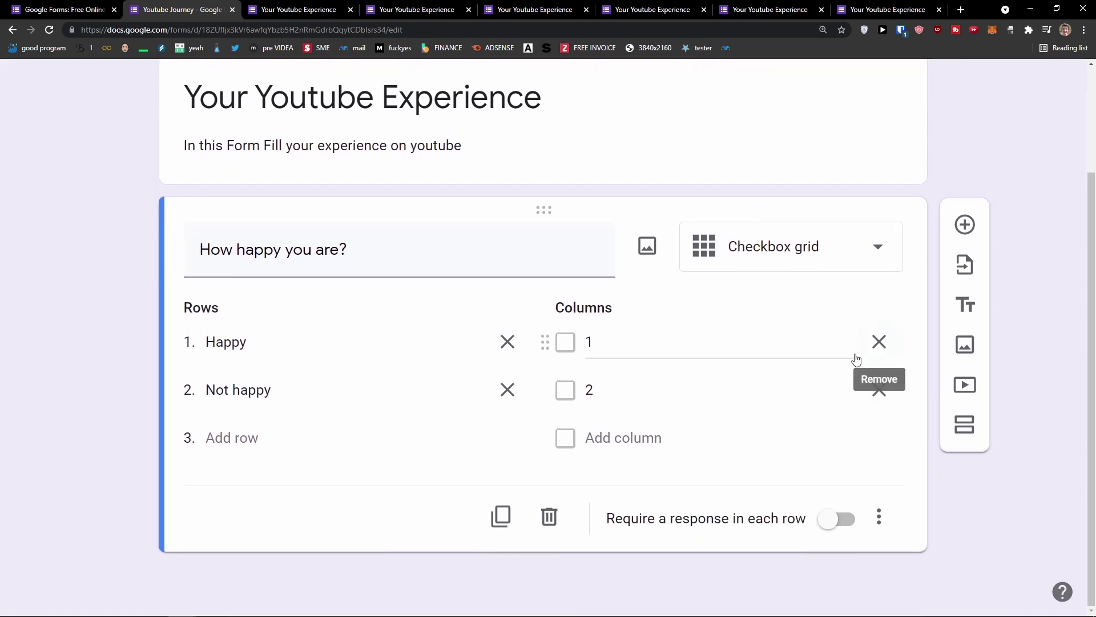
scroll(887, 440, "up", 2)
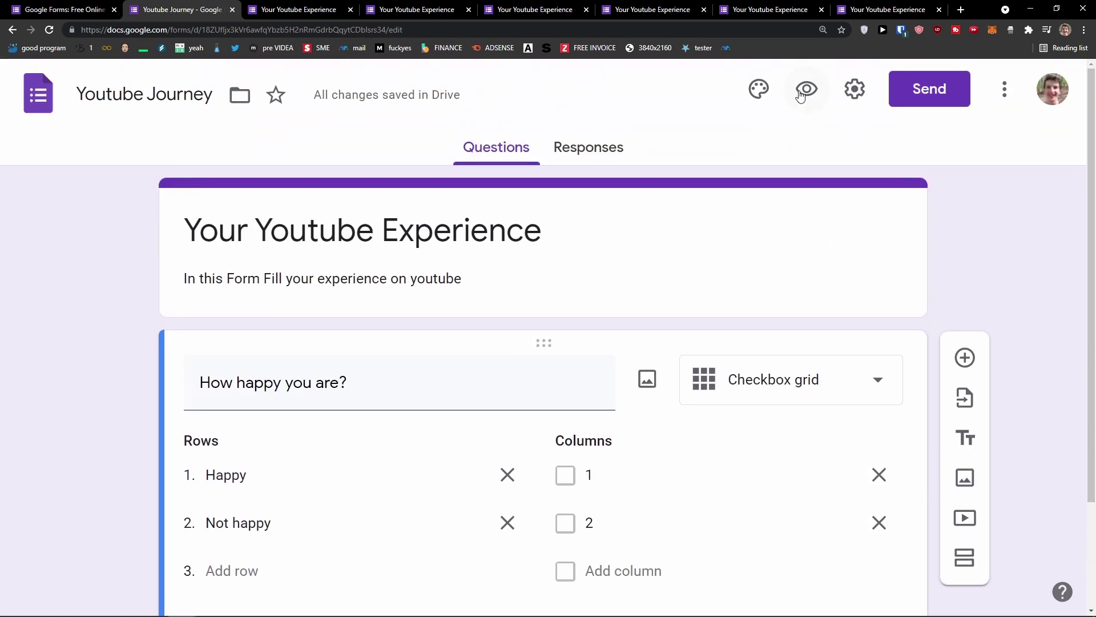
- Preview the checkbox grid, ticking boxes in the Happy and Not happy rows
left_click(804, 93)
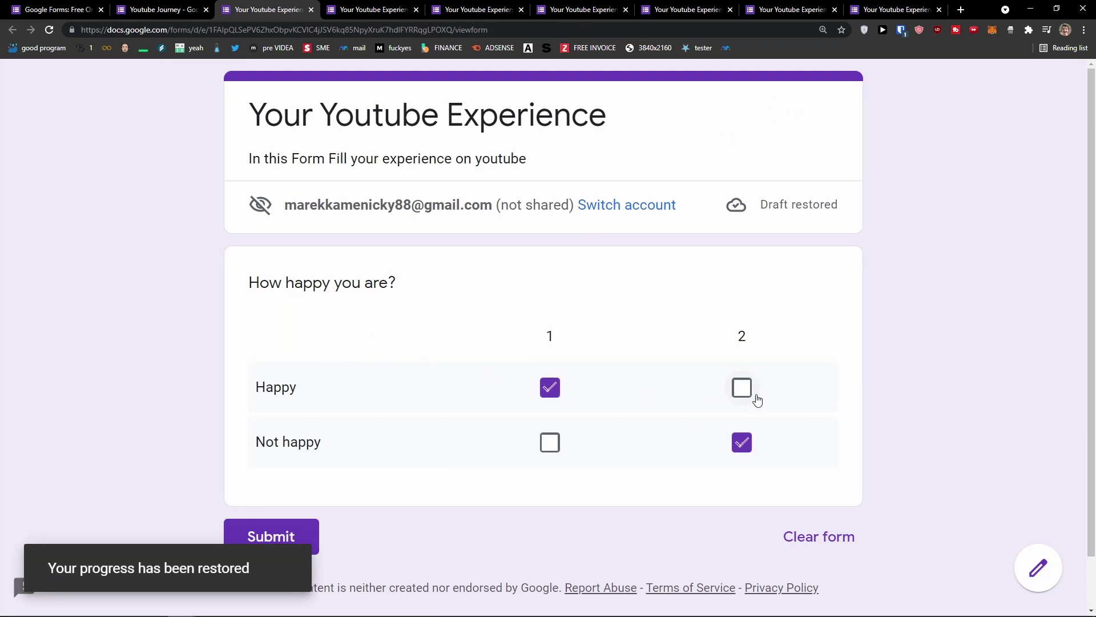
left_click(741, 387)
left_click(550, 442)
left_click(551, 393)
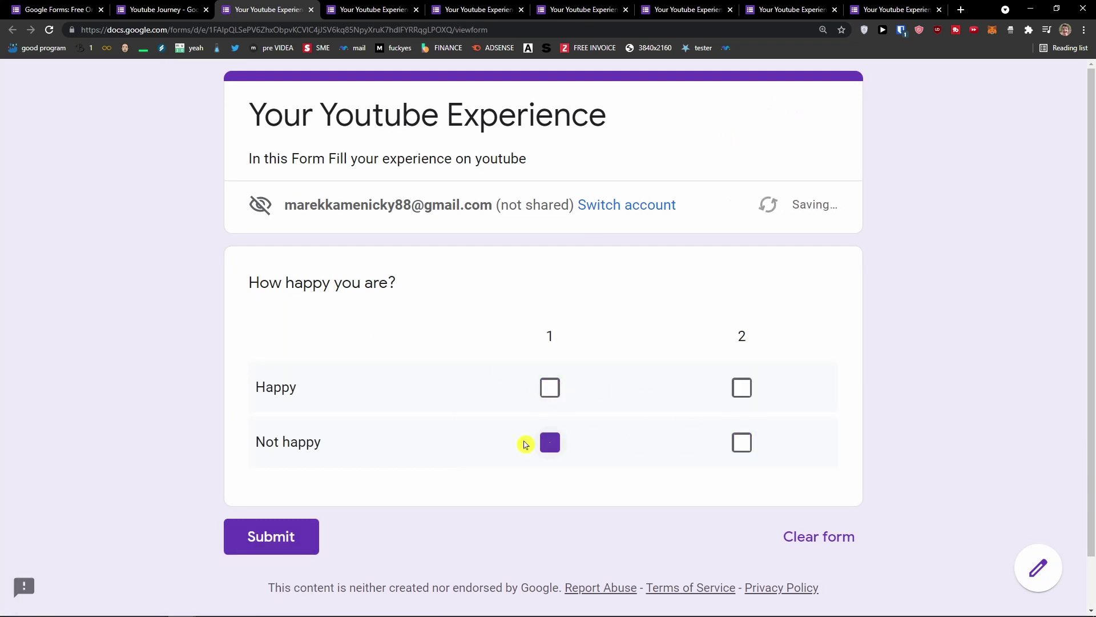
- Close the extra preview tabs and return to the Youtube form editor
left_click(416, 9)
left_click(417, 10)
left_click(416, 9)
left_click(417, 10)
left_click(418, 11)
left_click(419, 10)
left_click(188, 9)
scroll(705, 428, "down", 2)
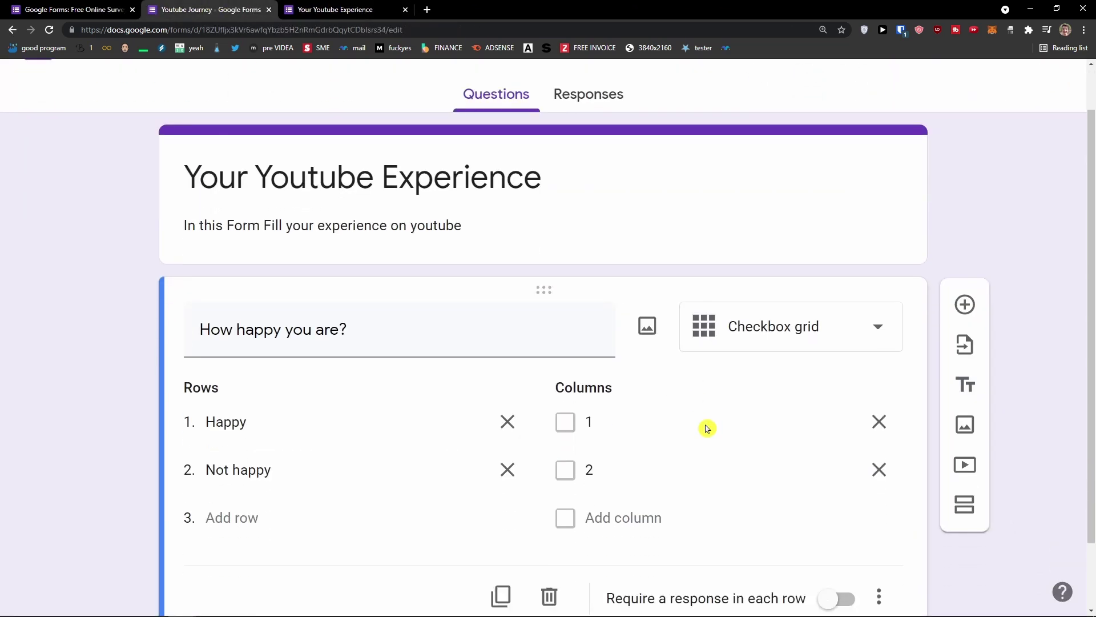
left_click(765, 261)
- Make it a Date question titled 'When you were born?' and preview it
left_click(772, 517)
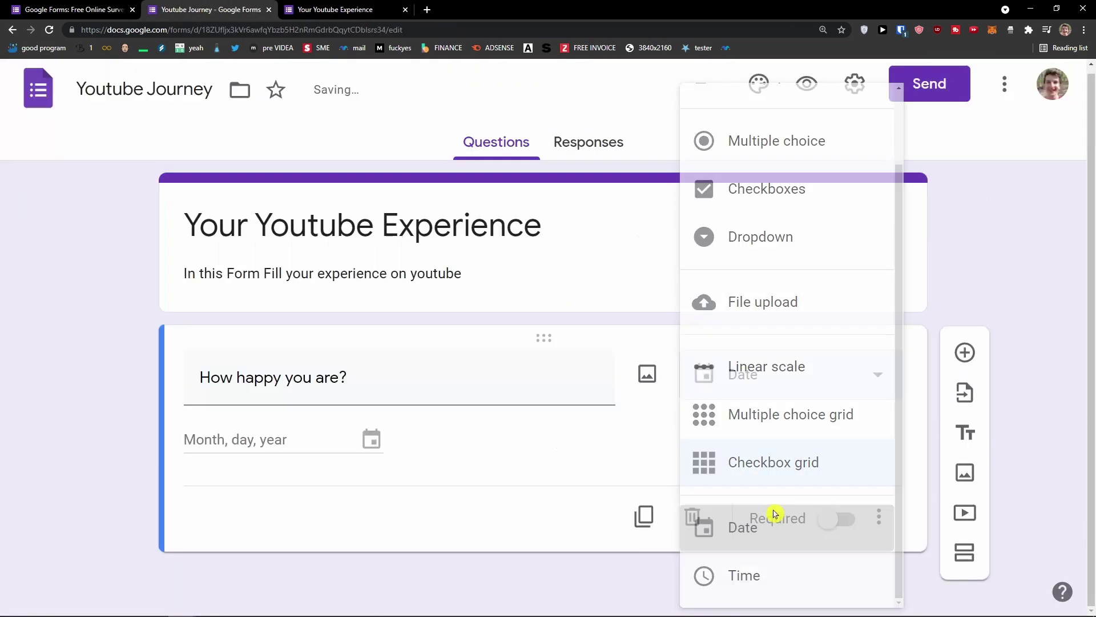
triple_click(350, 376)
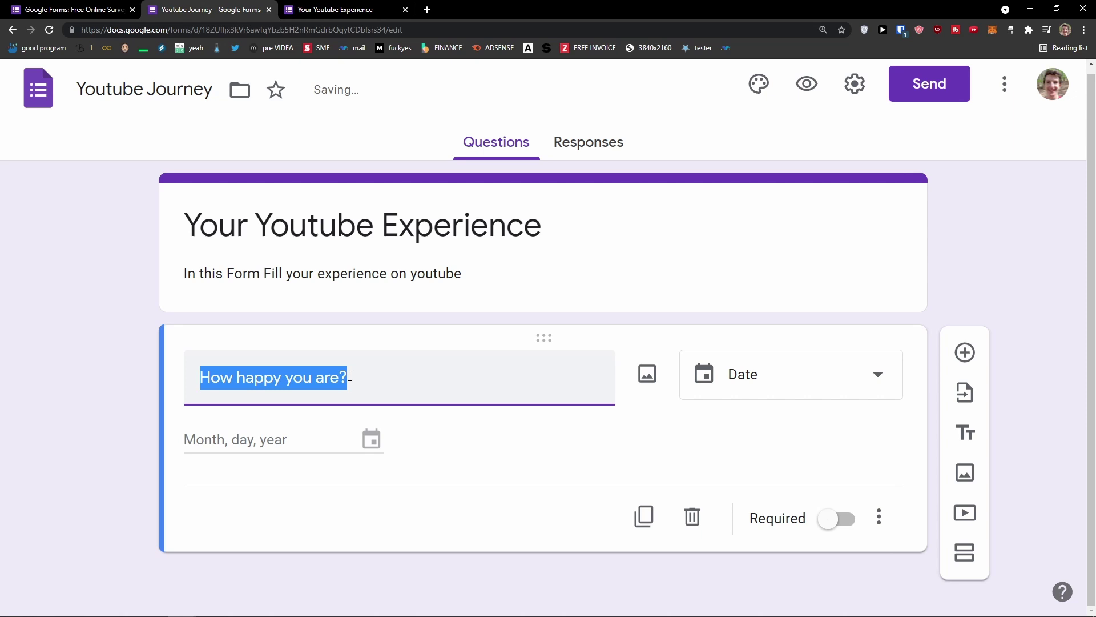
type("wz")
key("BackSpace")
key("BackSpace")
type("When")
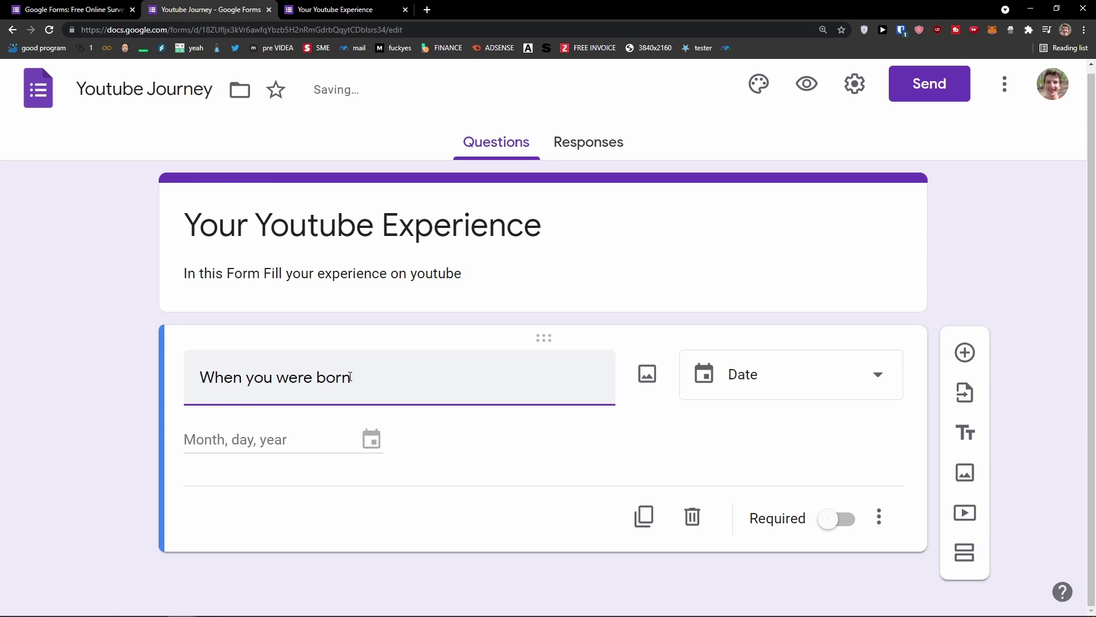
scroll(365, 379, "up", 1)
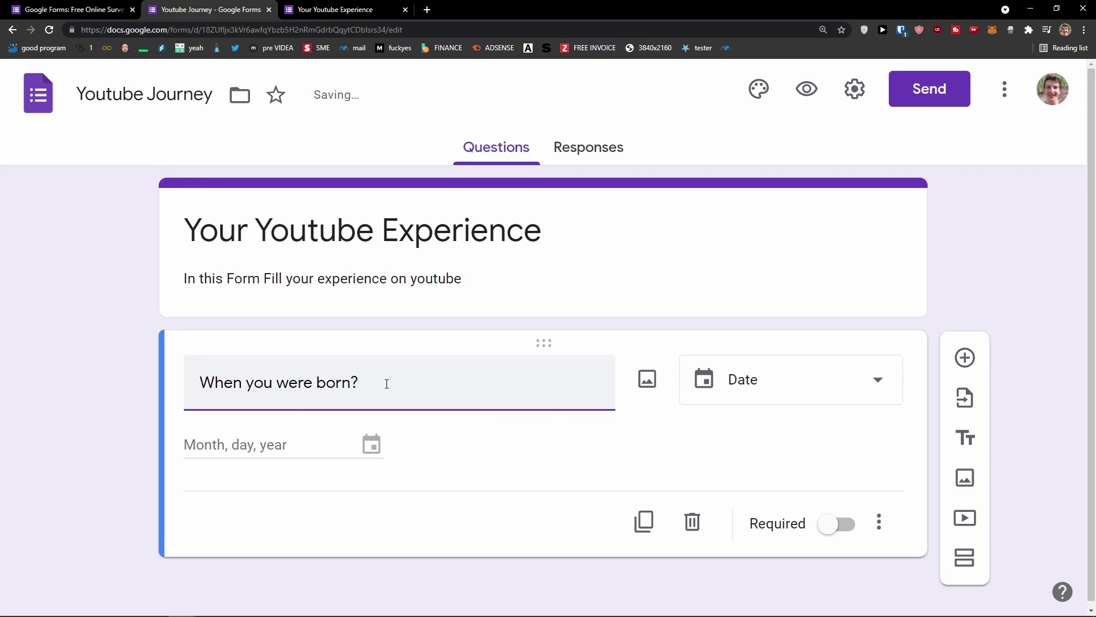
left_click(807, 91)
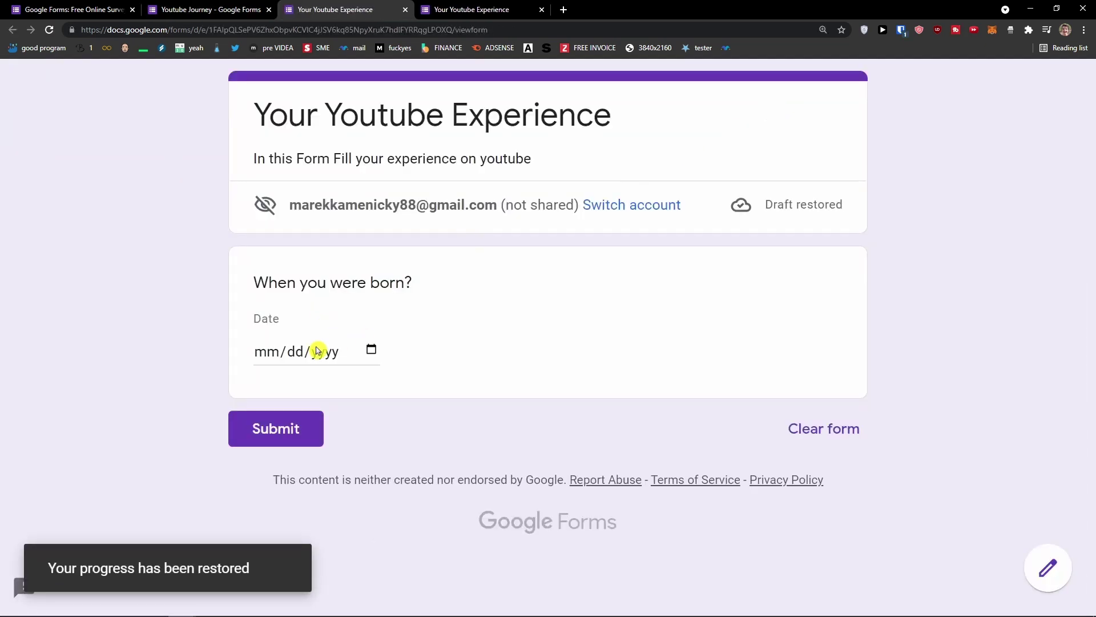
- Answer the birth date in preview as 08/21/1996 using the calendar picker
left_click(325, 351)
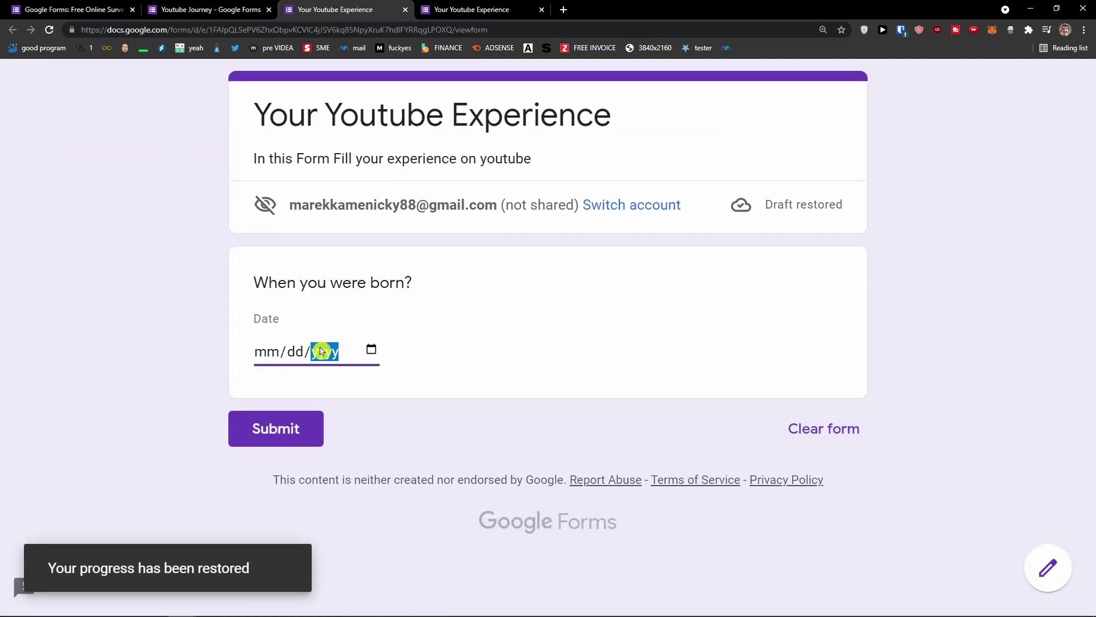
left_click(370, 349)
left_click(365, 81)
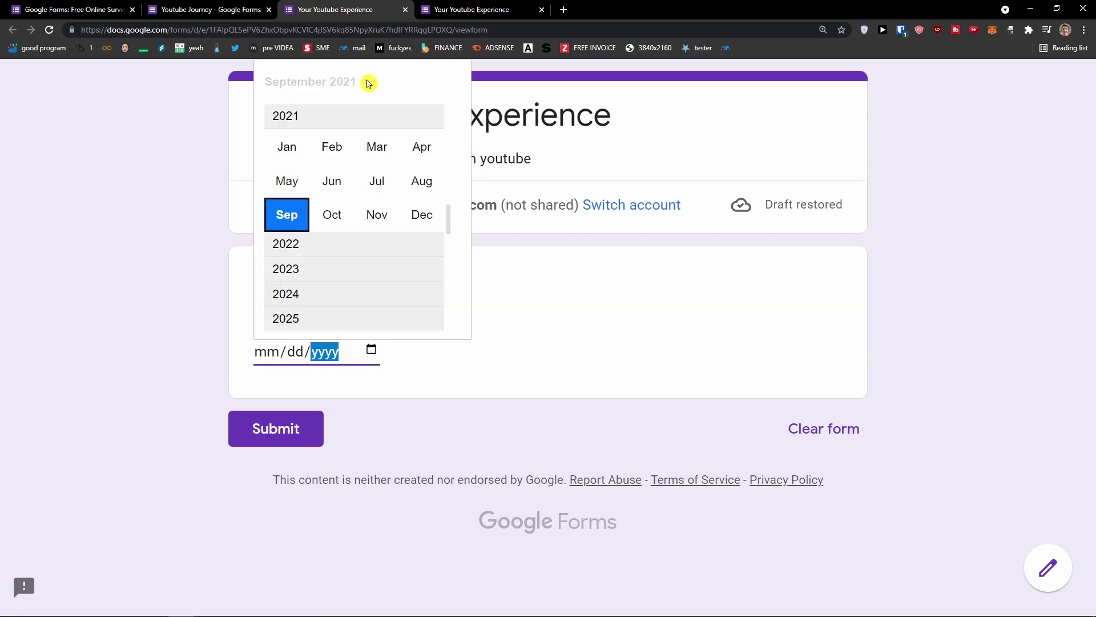
scroll(316, 278, "up", 8)
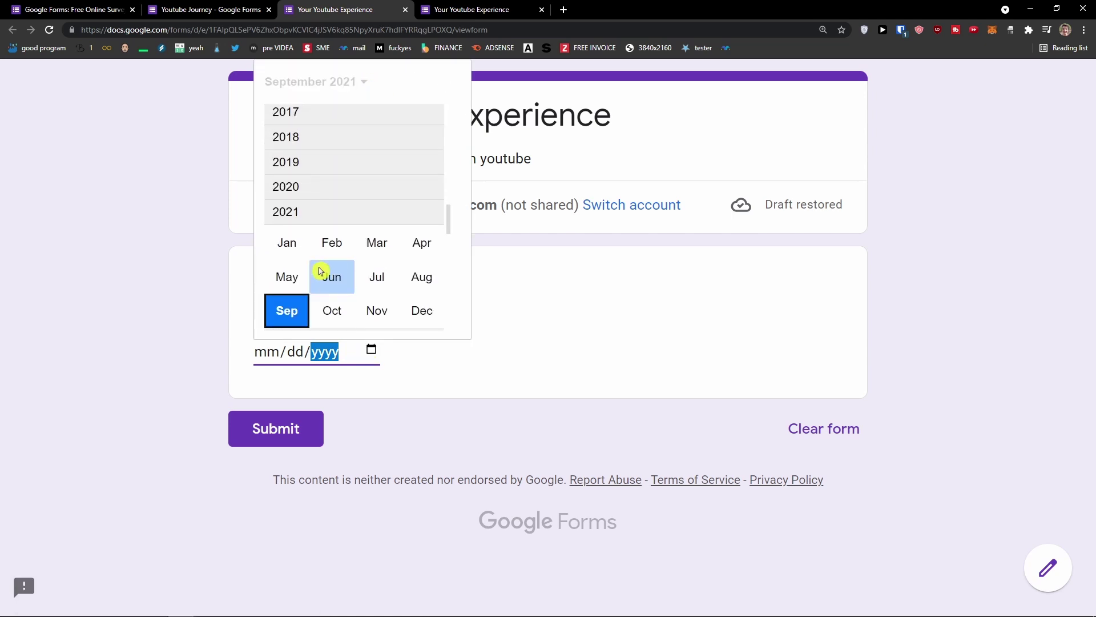
scroll(321, 270, "up", 5)
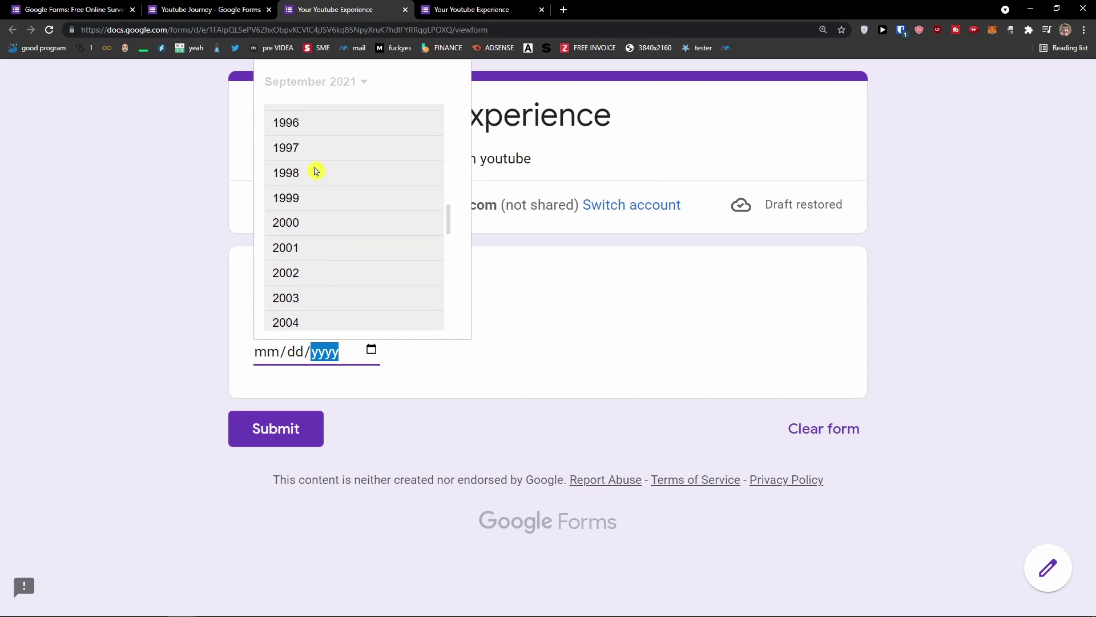
left_click(324, 127)
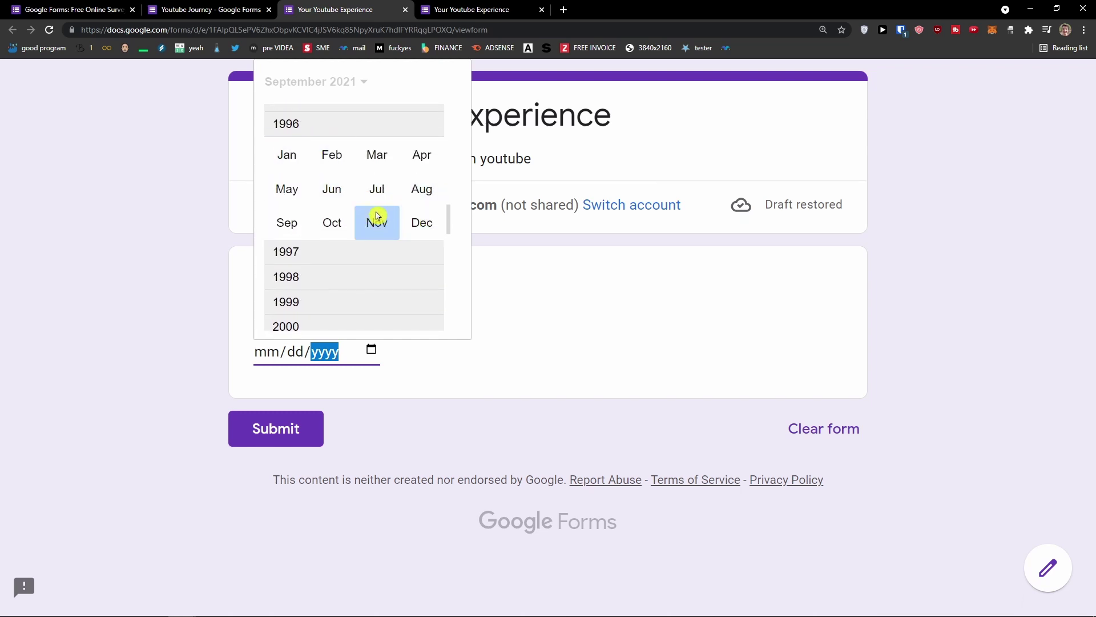
left_click(420, 187)
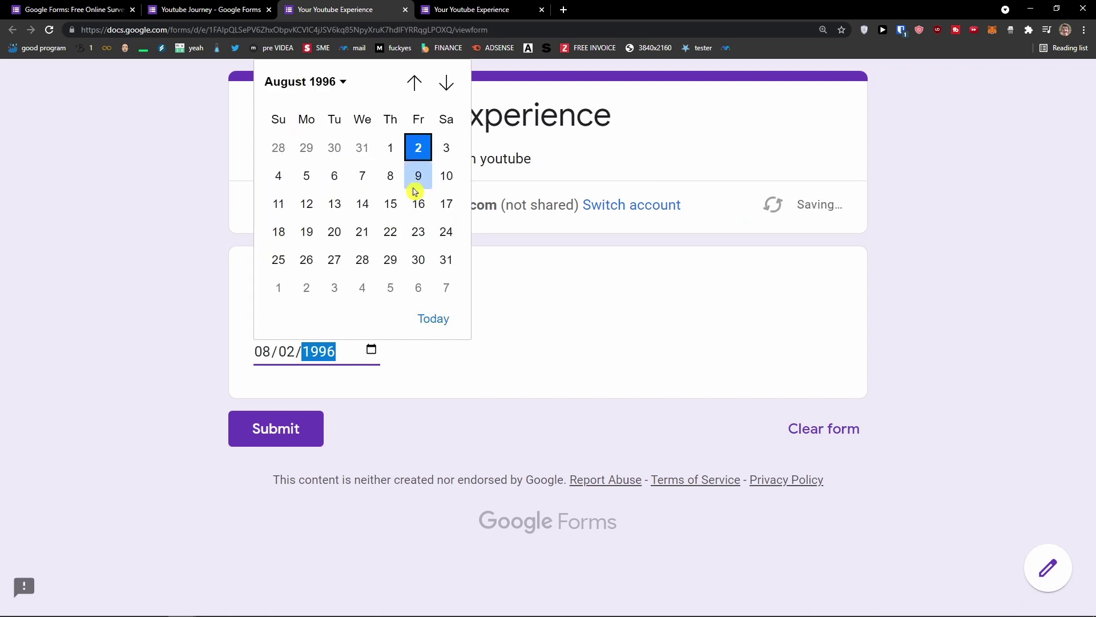
left_click(360, 233)
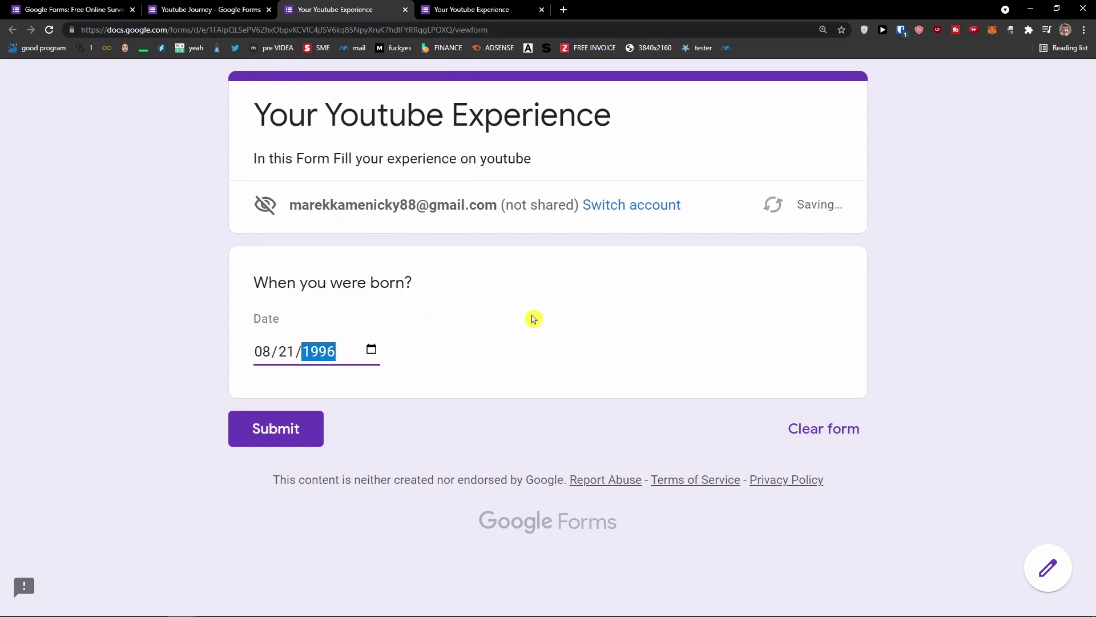
left_click(287, 350)
left_click(328, 354)
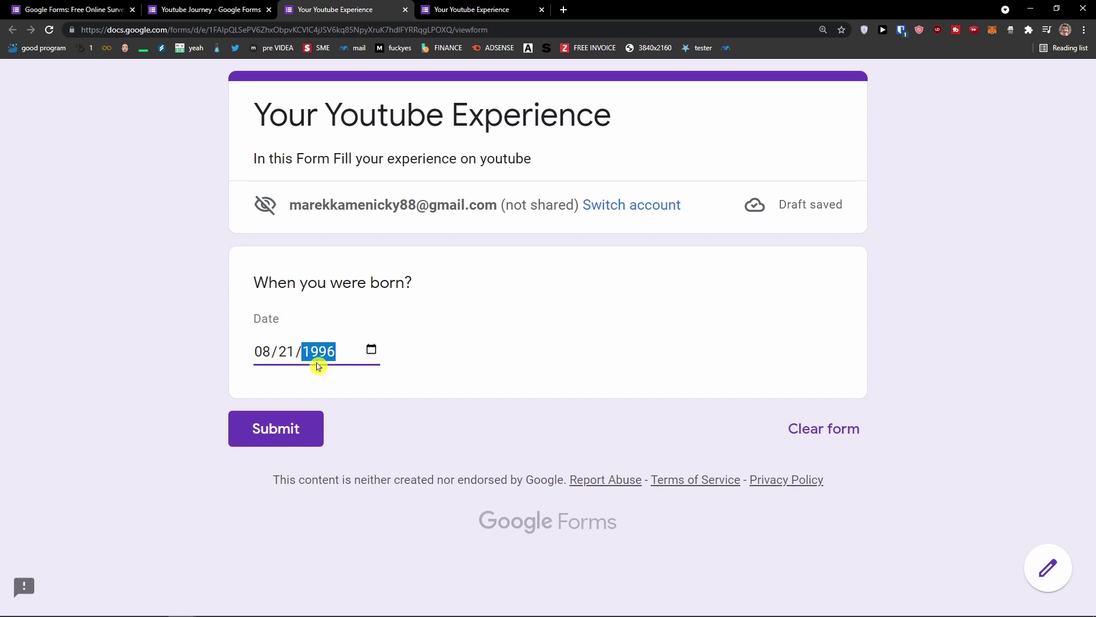
- Change 'When you were born?' to a Time question and preview its hour, minute and AM/PM fields
left_click(262, 6)
left_click(758, 379)
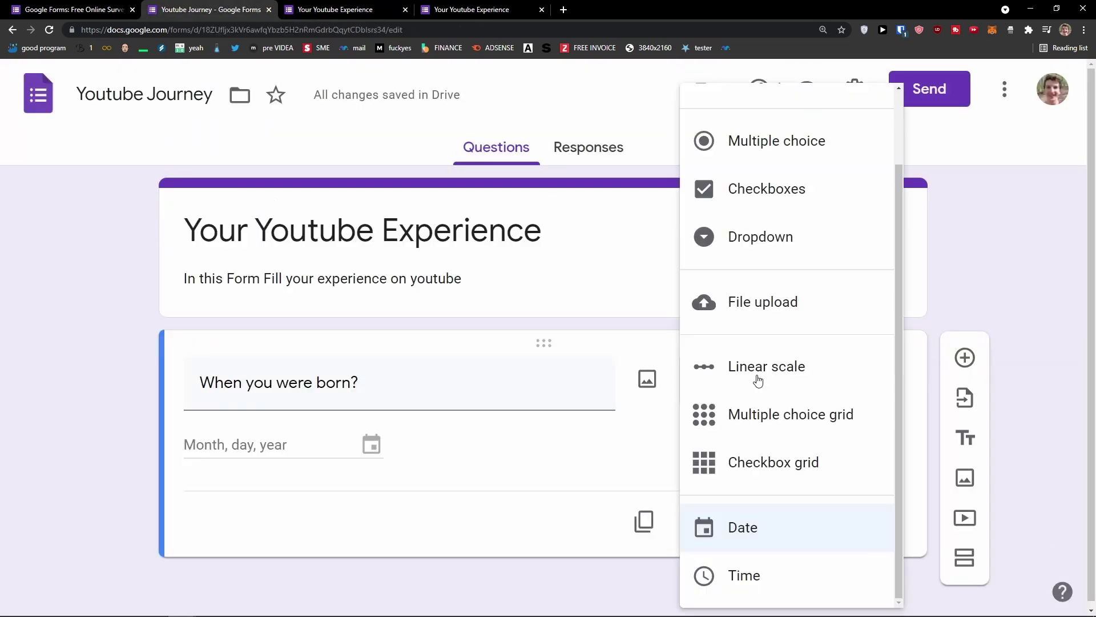
left_click(746, 567)
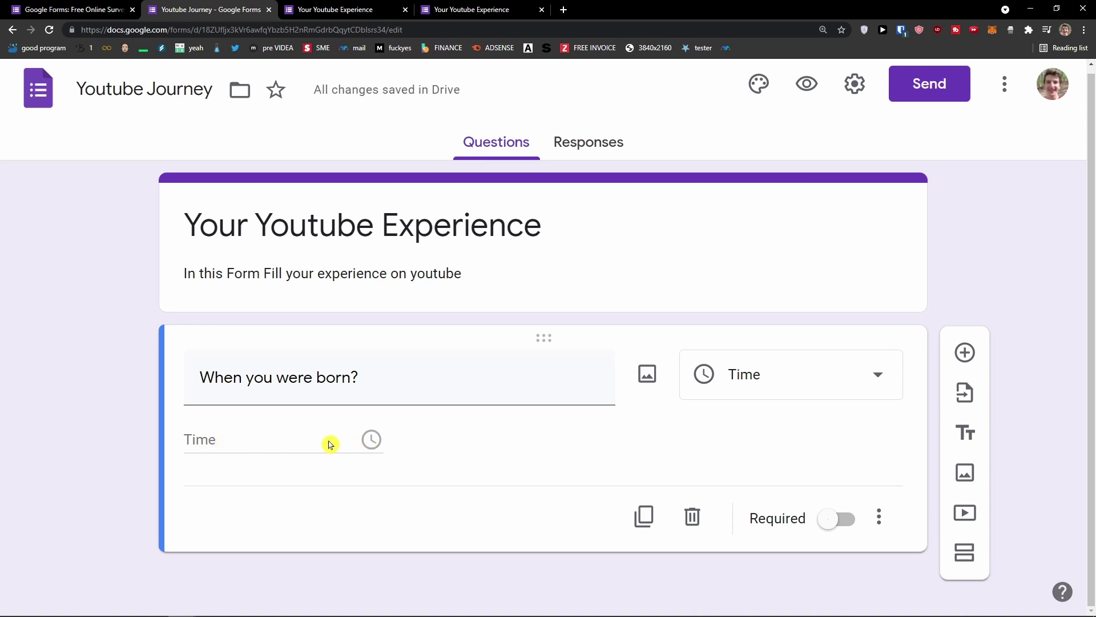
left_click(806, 85)
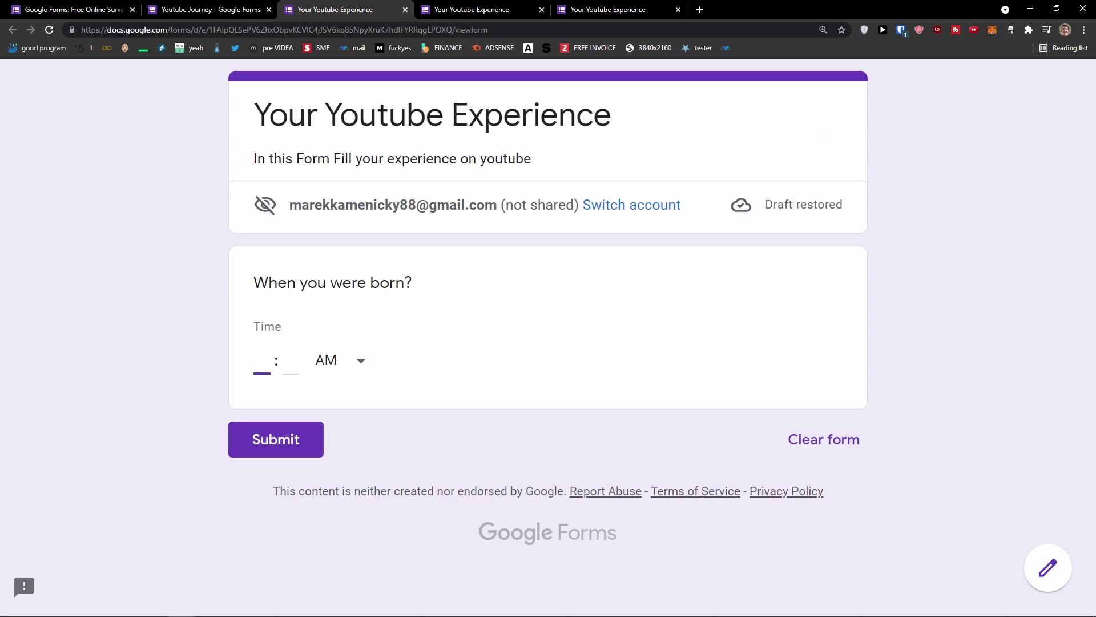
left_click(177, 9)
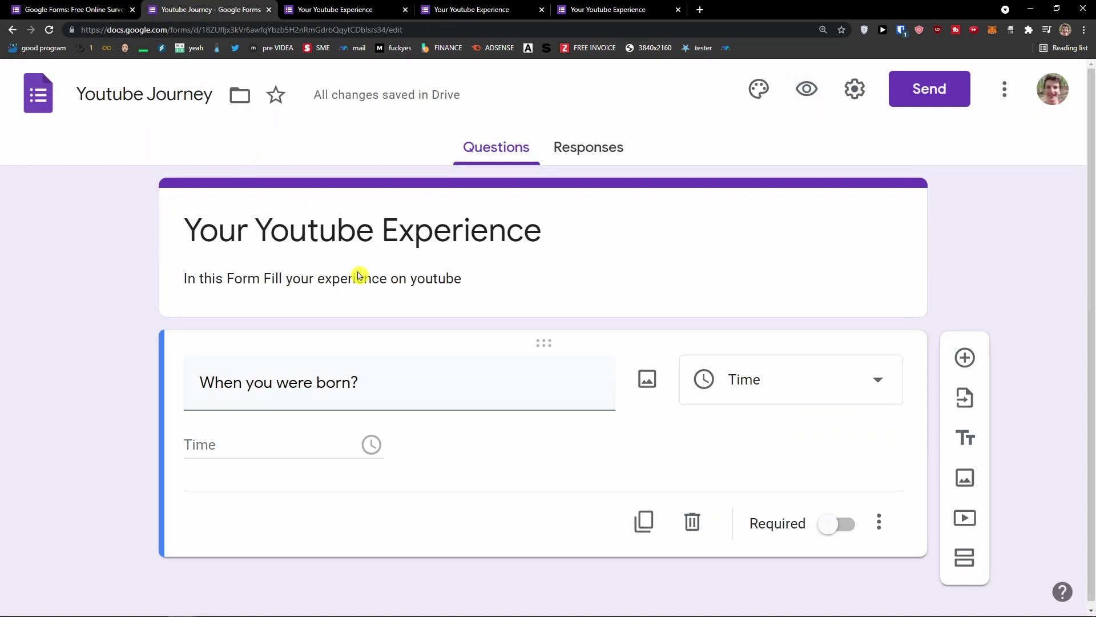
- Duplicate the 'When you were born?' question, delete the copy, and toggle Required on and off
scroll(542, 477, "down", 1)
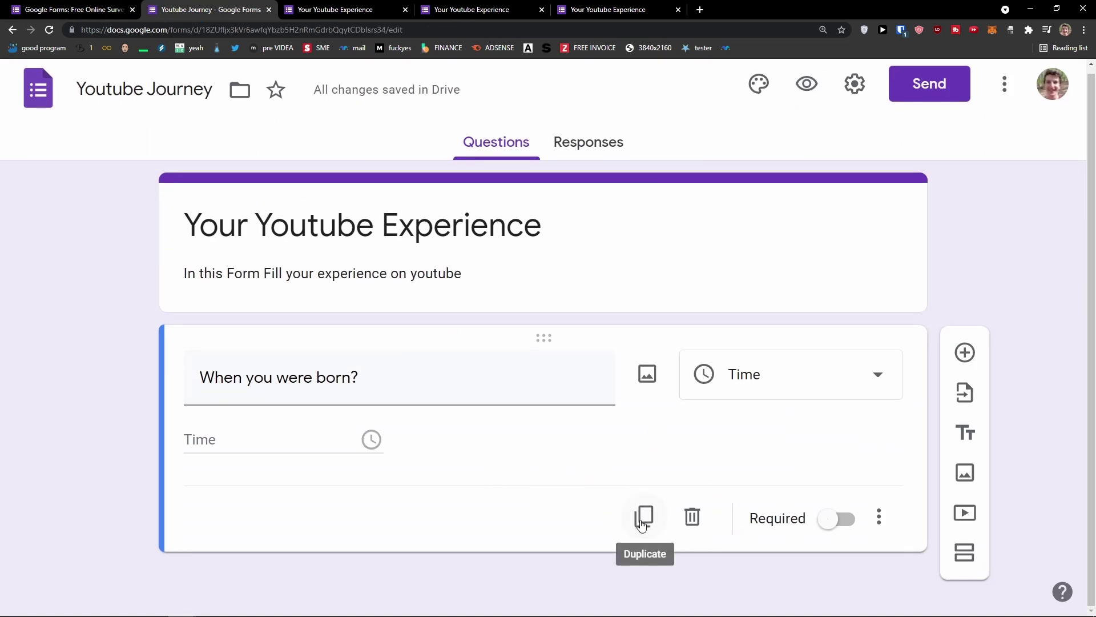
left_click(643, 517)
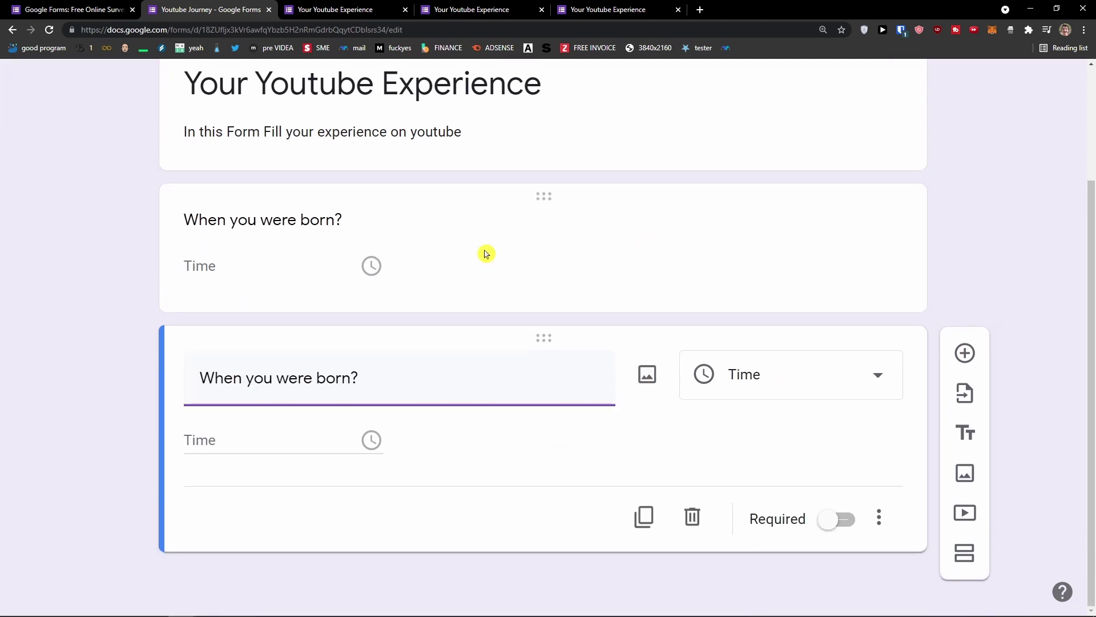
left_click(694, 517)
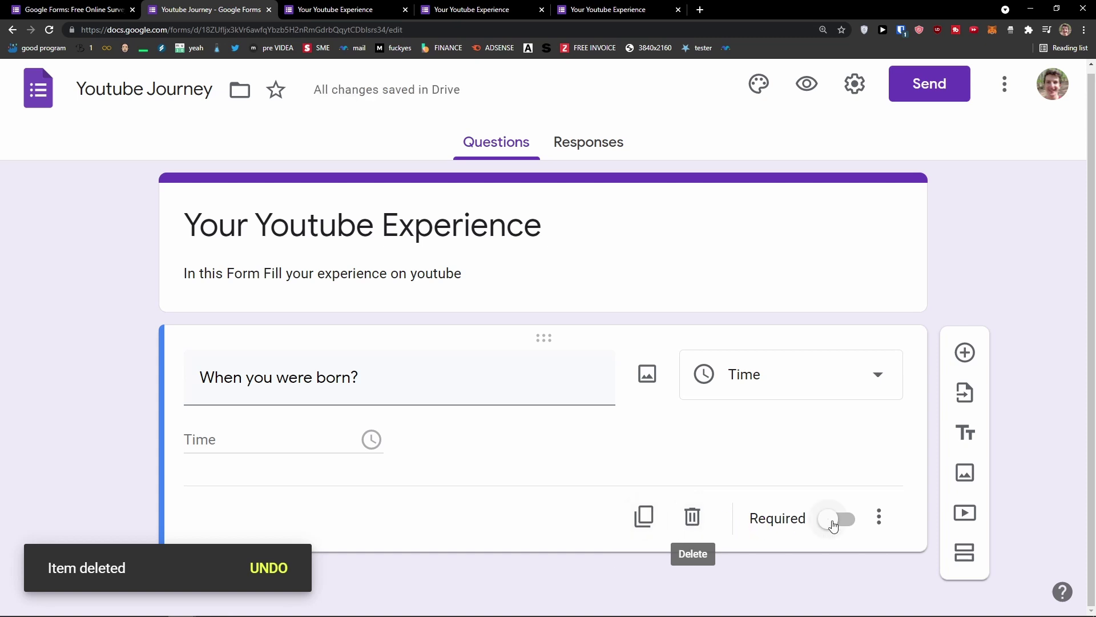
left_click(834, 522)
left_click(836, 520)
- Retitle the question 'Whats your Name?', make it Short answer, and mark it required
left_click(371, 382)
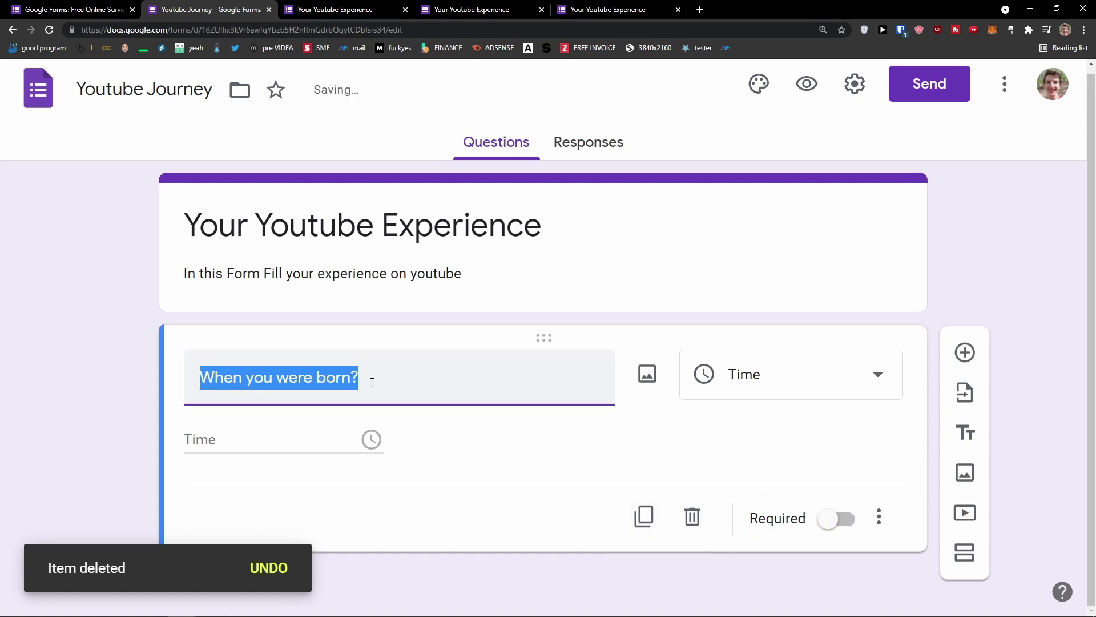
type("W")
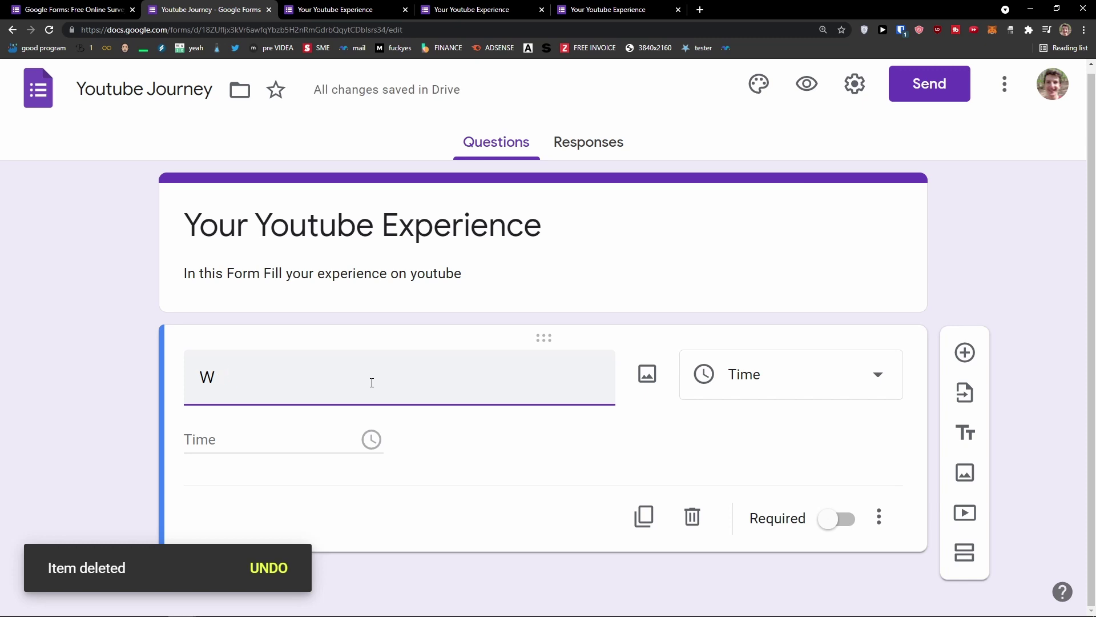
type("Hahats your Name?")
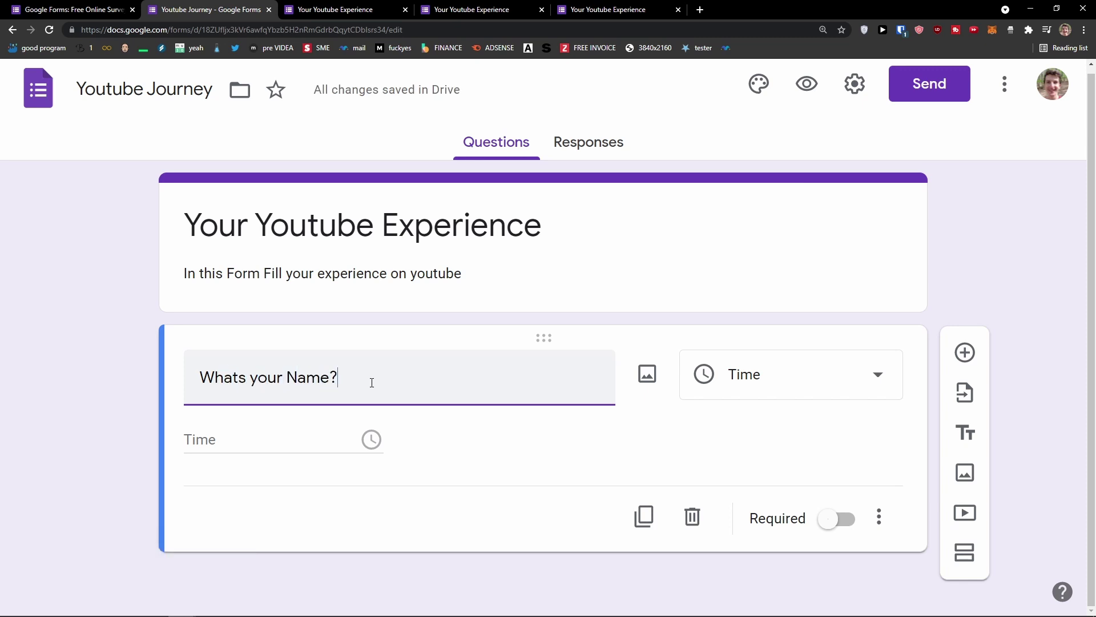
left_click(717, 390)
scroll(759, 408, "up", 2)
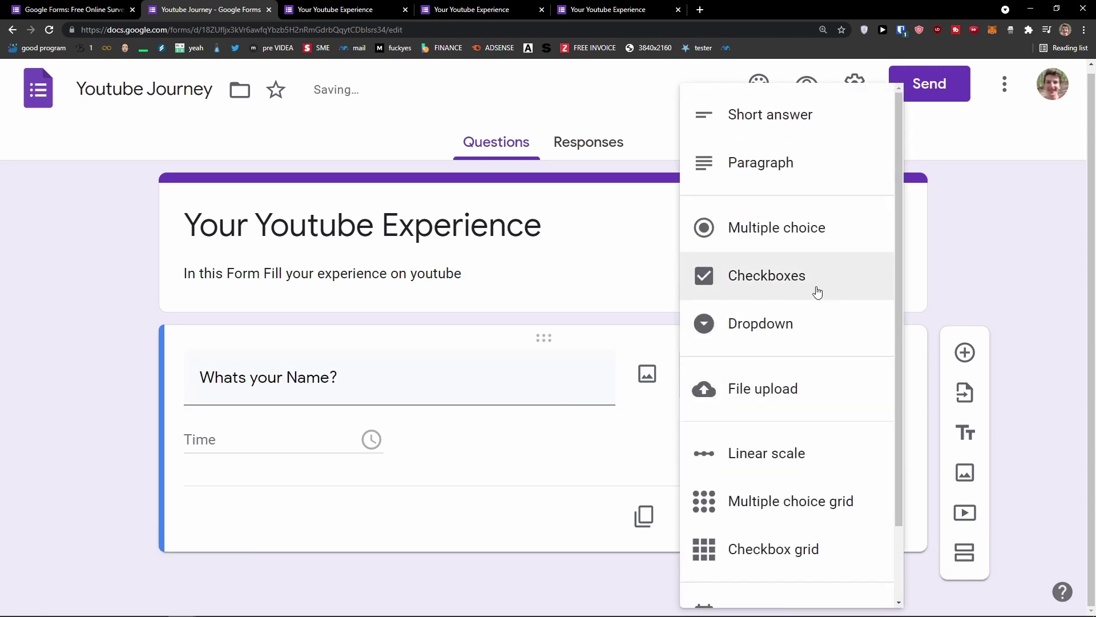
left_click(741, 135)
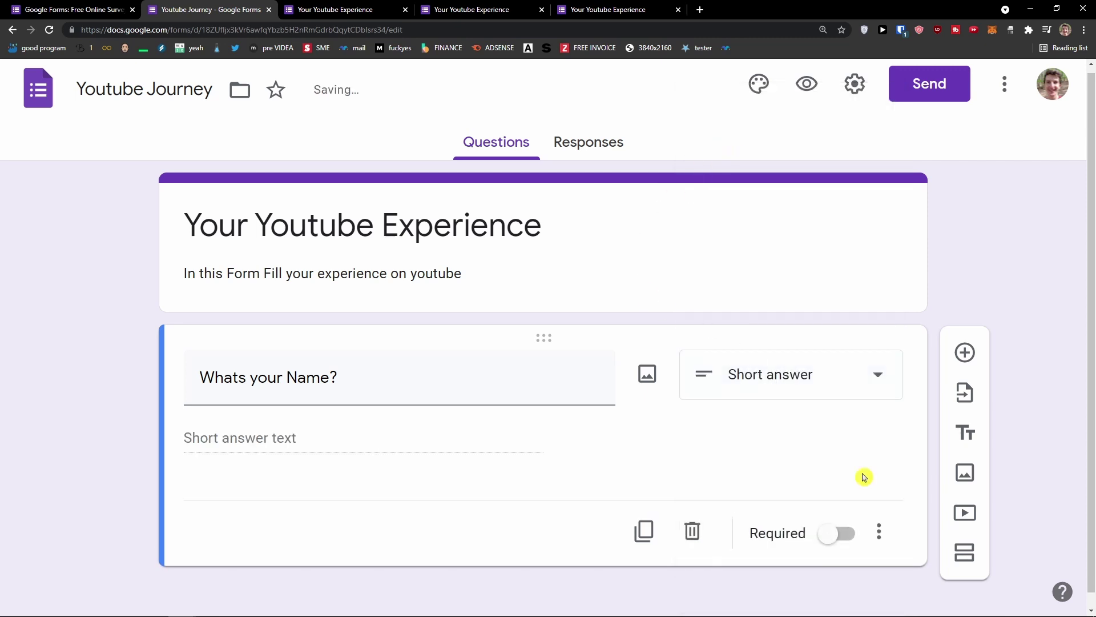
left_click(841, 534)
left_click(879, 532)
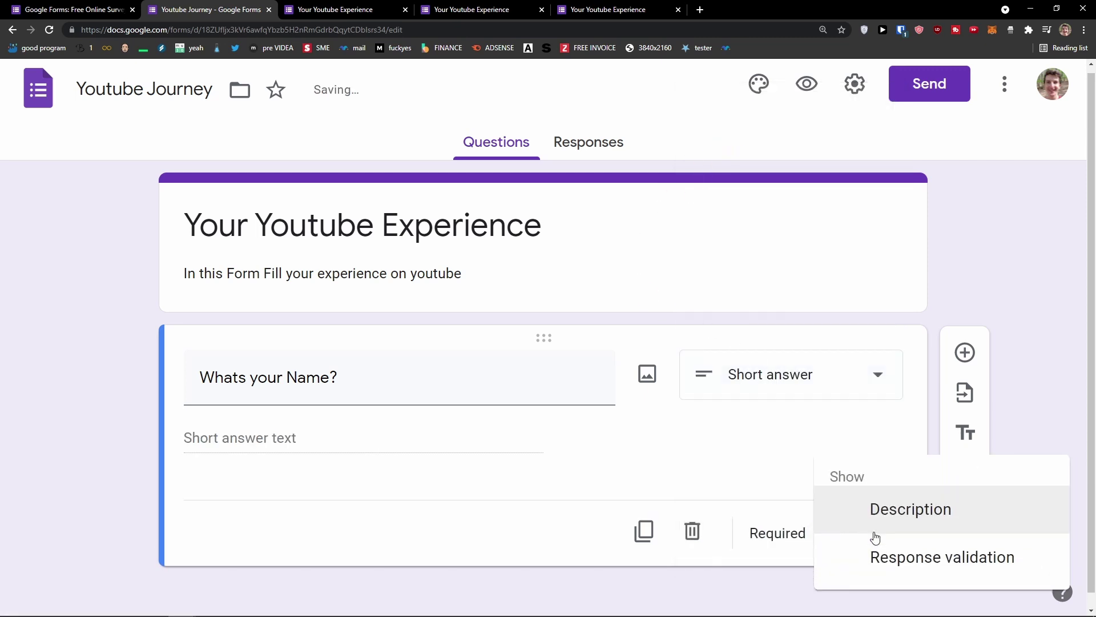
left_click(761, 480)
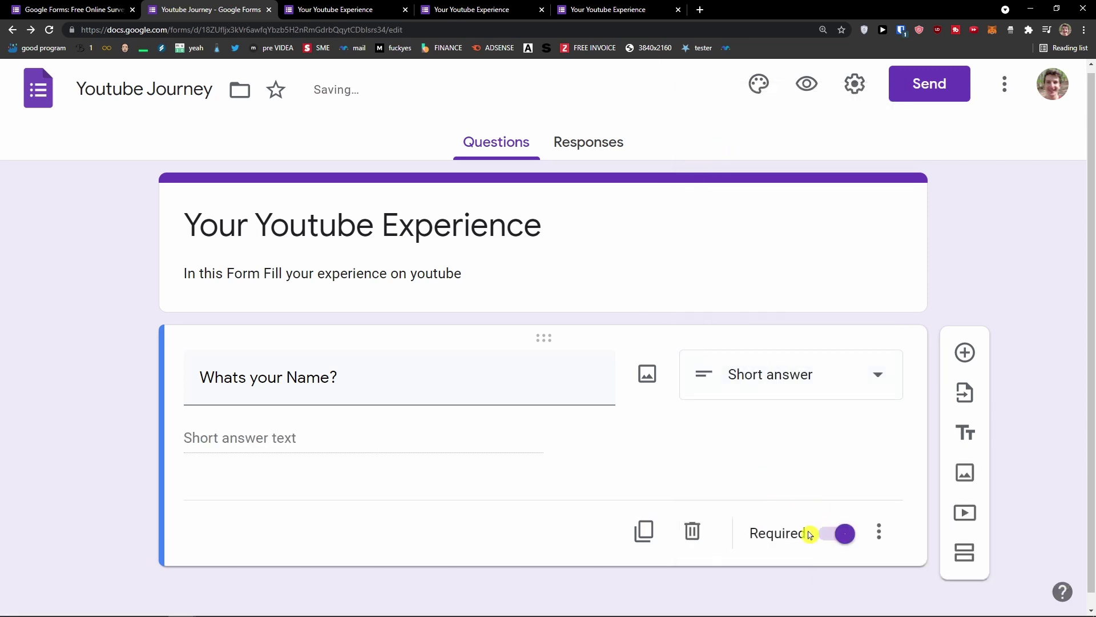
- In the form preview, replace the old date answer with a sample name
left_click(807, 84)
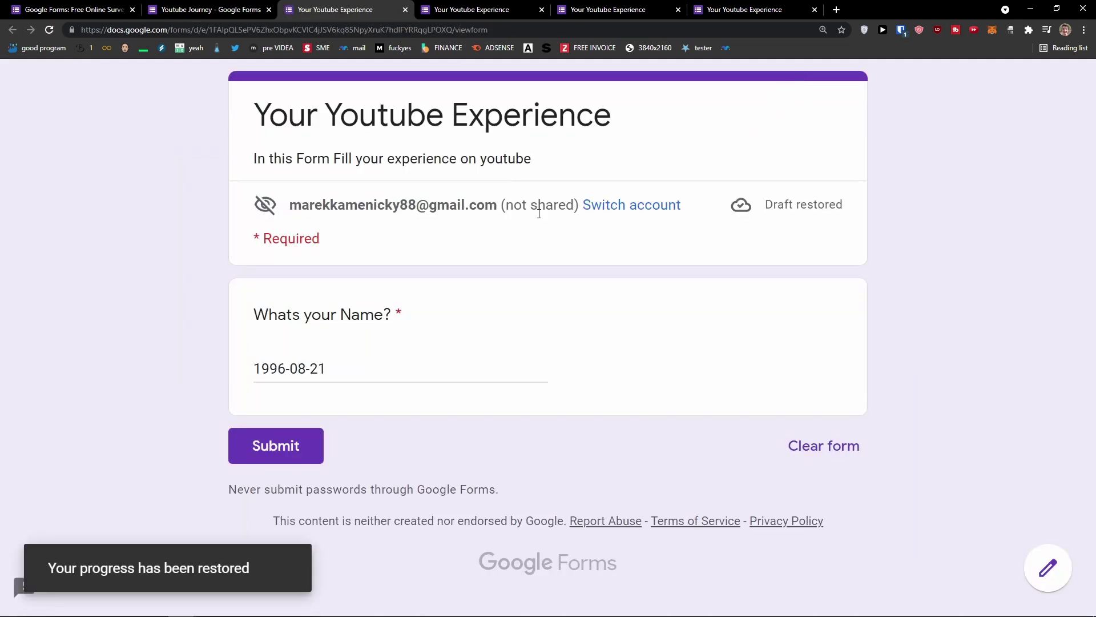
left_click_drag(260, 314, 403, 315)
triple_click(358, 370)
key("BackSpace")
type("Marcus")
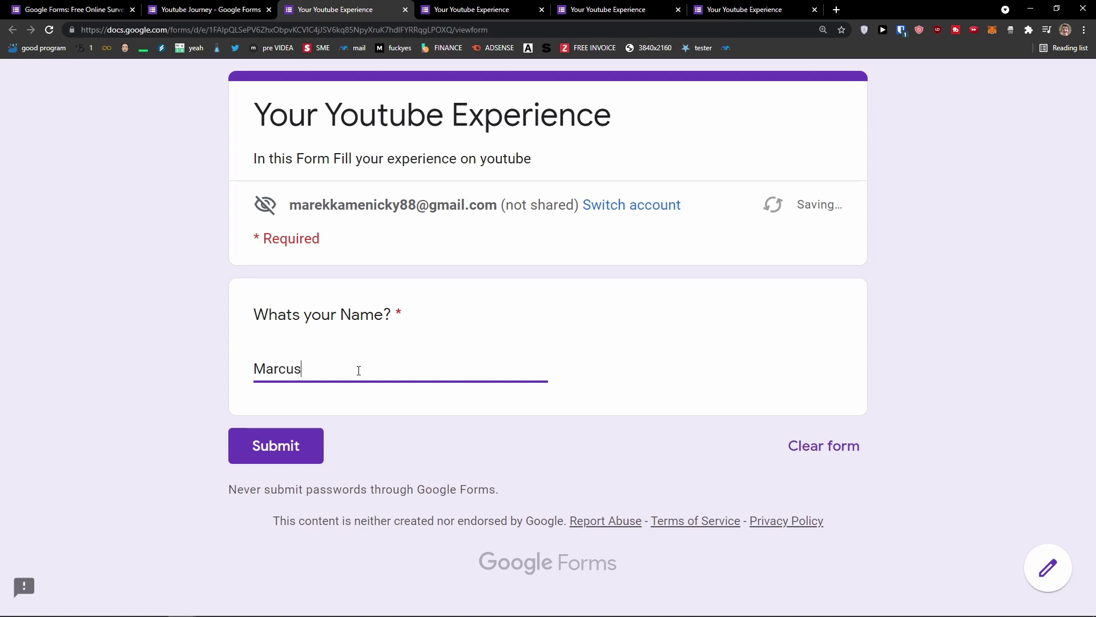
- Highlight the '* Required' note in the preview and return to the form editor
double_click(392, 311)
scroll(403, 318, "up", 3)
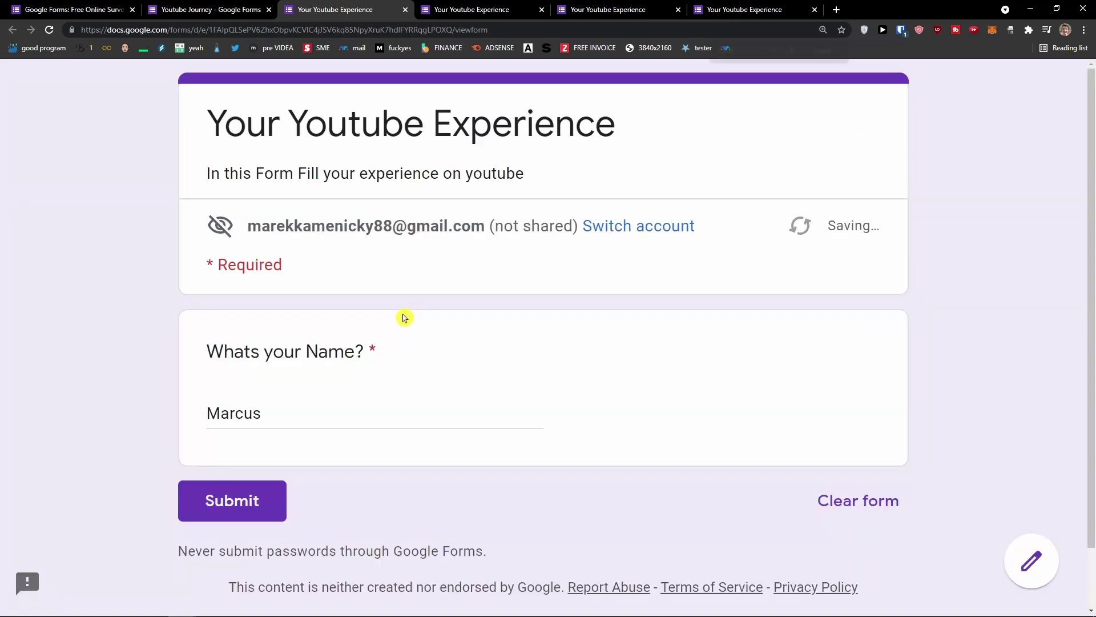
scroll(345, 392, "down", 1)
double_click(334, 430)
left_click_drag(217, 318, 110, 328)
scroll(361, 380, "down", 2)
scroll(360, 380, "up", 1)
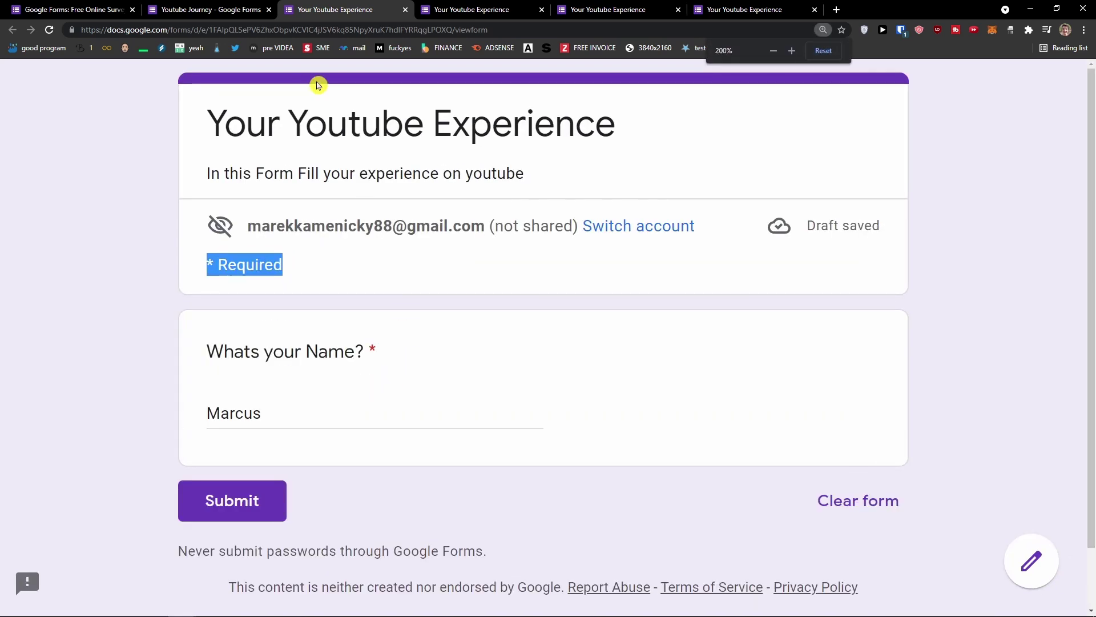
left_click(215, 9)
scroll(387, 346, "down", 1)
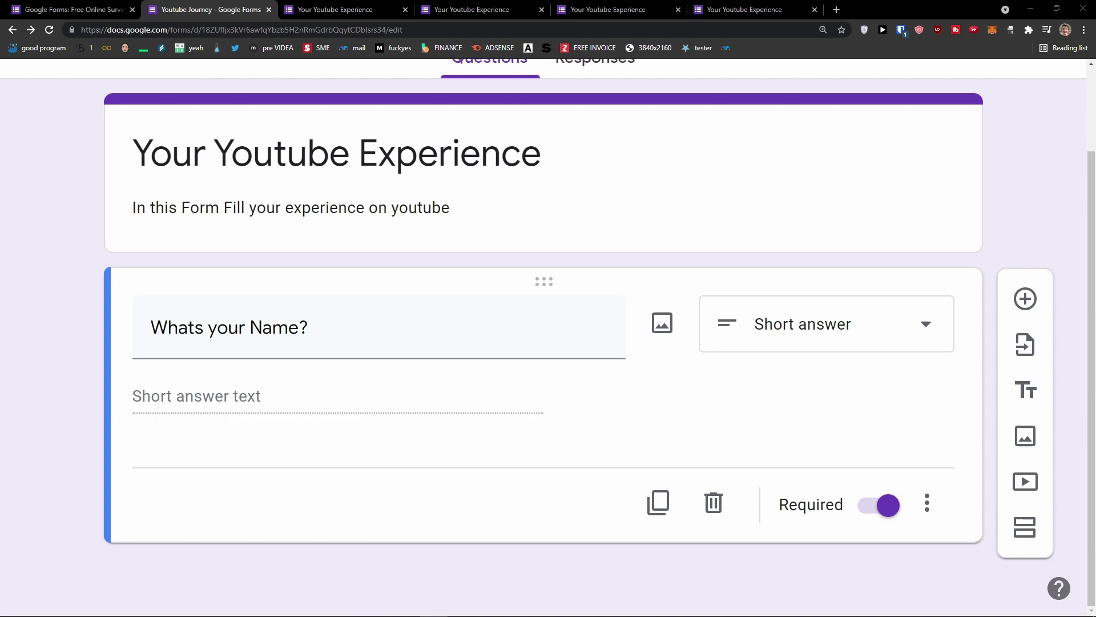
- Upload the baby-yoda picture from the computer into the 'Whats your Name?' question
scroll(590, 467, "up", 2)
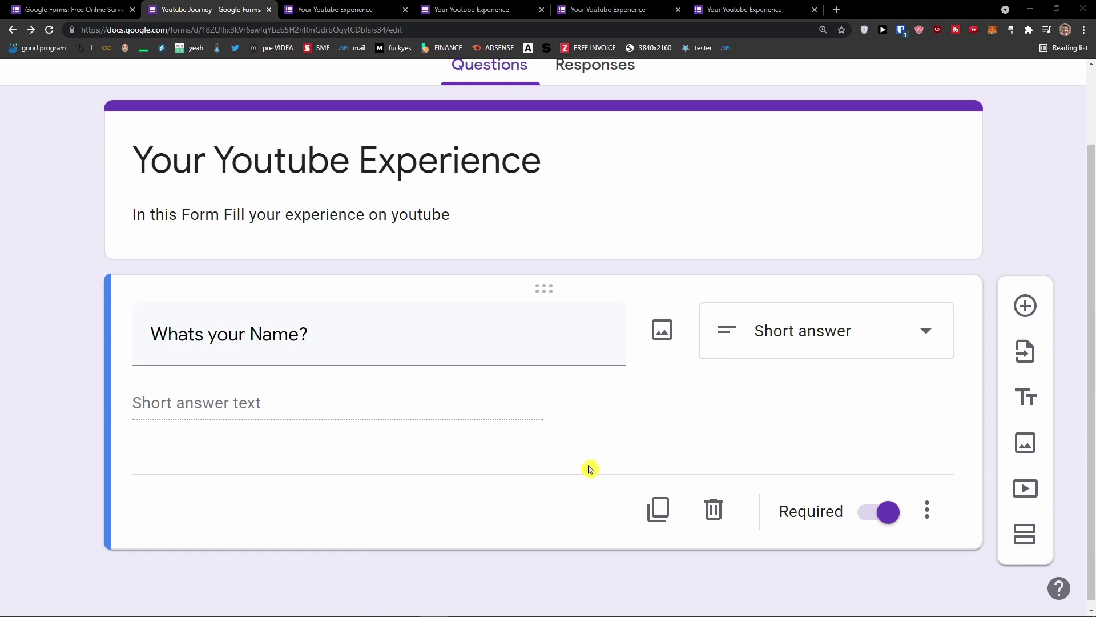
scroll(588, 470, "down", 2)
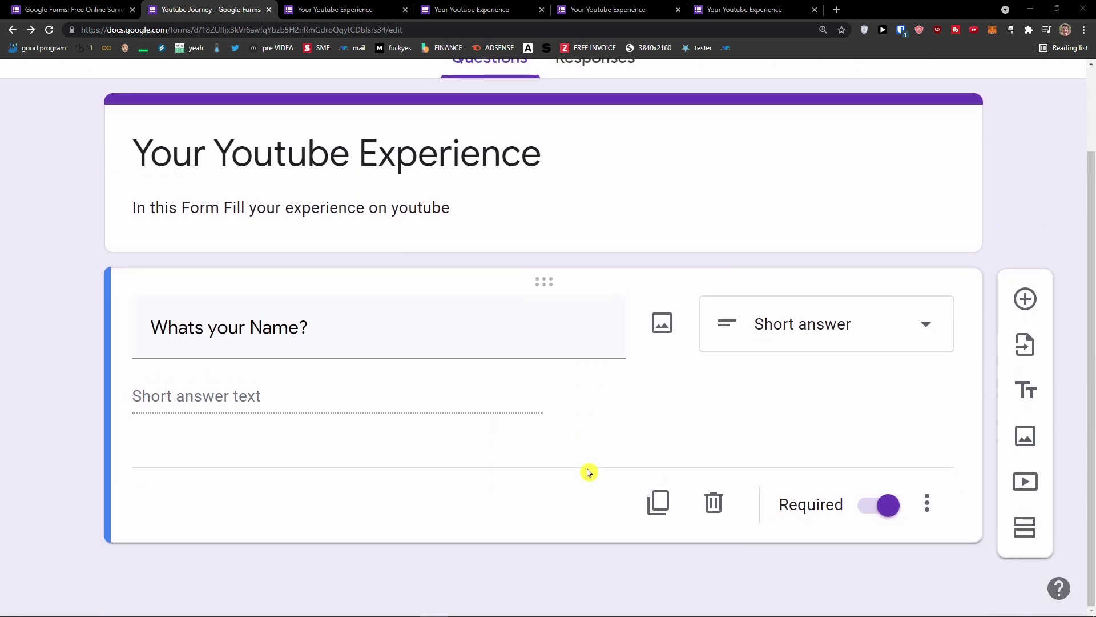
left_click(662, 324)
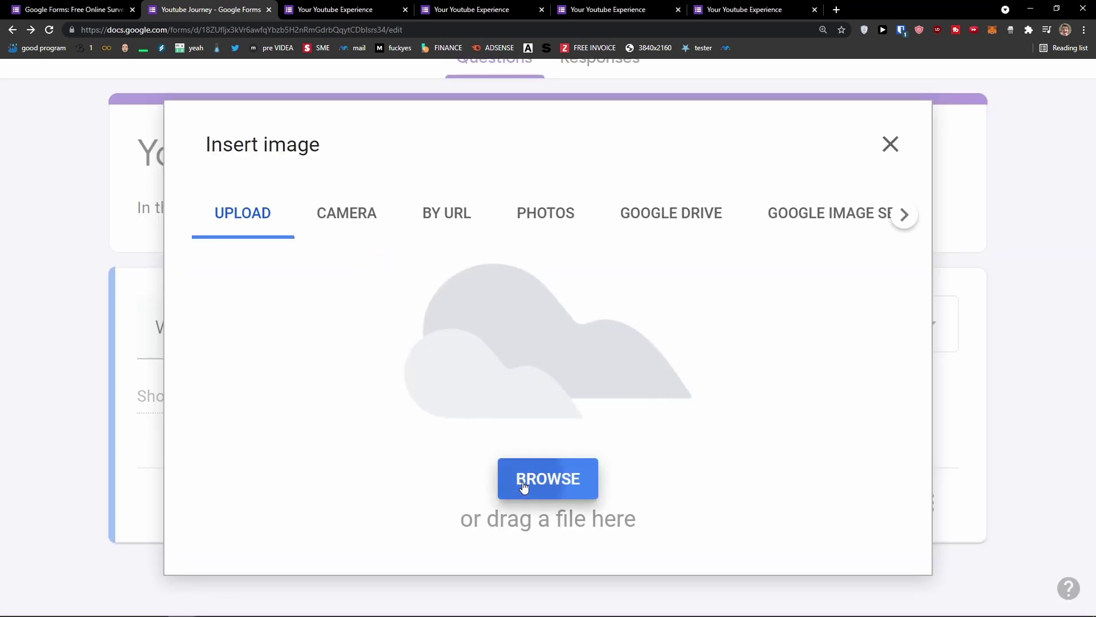
left_click(524, 488)
scroll(266, 316, "down", 10)
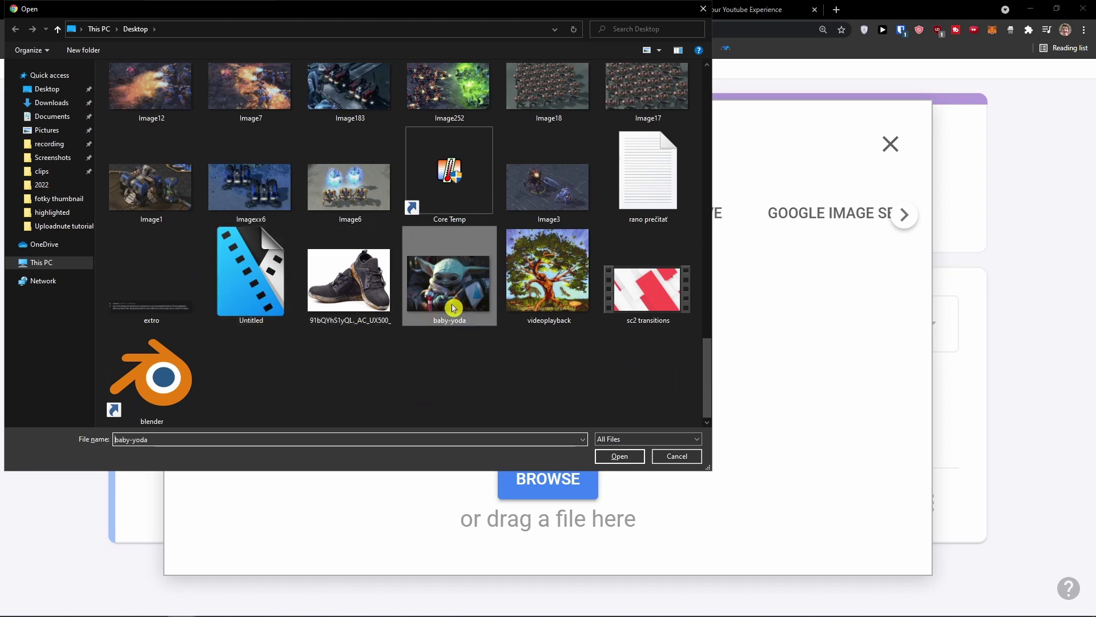
double_click(453, 305)
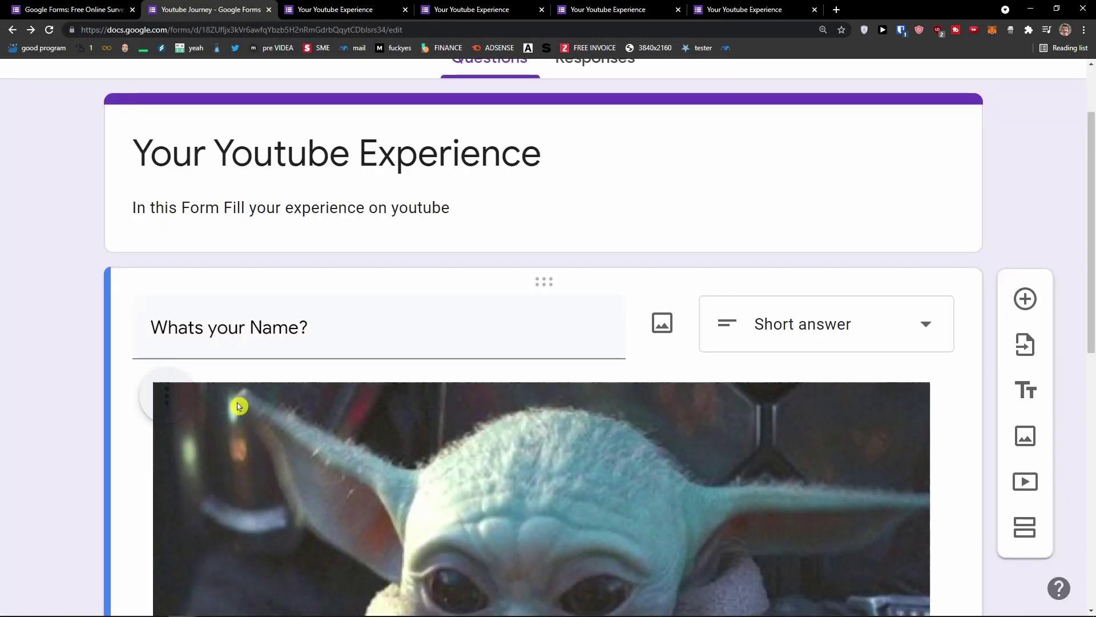
scroll(257, 402, "down", 5)
scroll(285, 400, "down", 3)
scroll(308, 398, "up", 4)
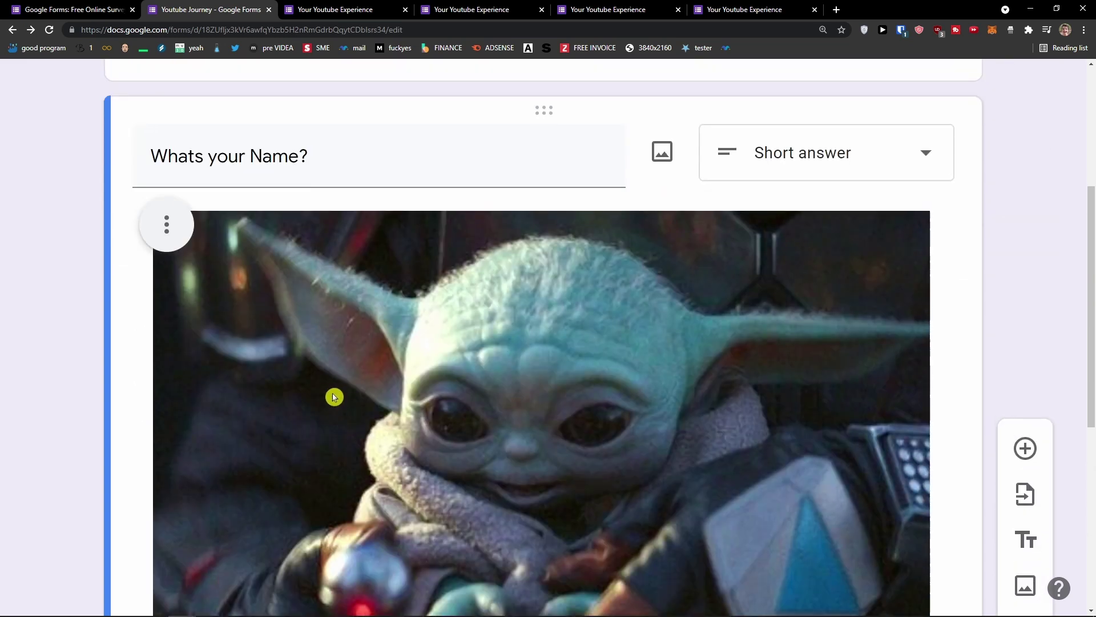
- Shrink the baby-yoda image to a small thumbnail by dragging its corner
left_click(171, 231)
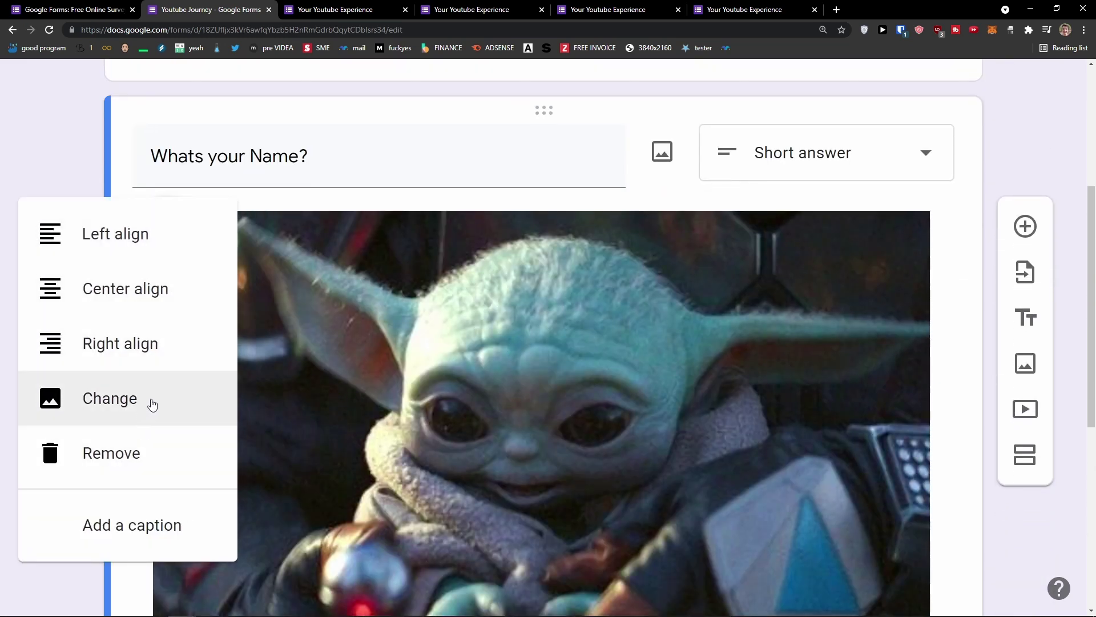
left_click(392, 384)
left_click(277, 323)
left_click_drag(152, 211, 387, 359)
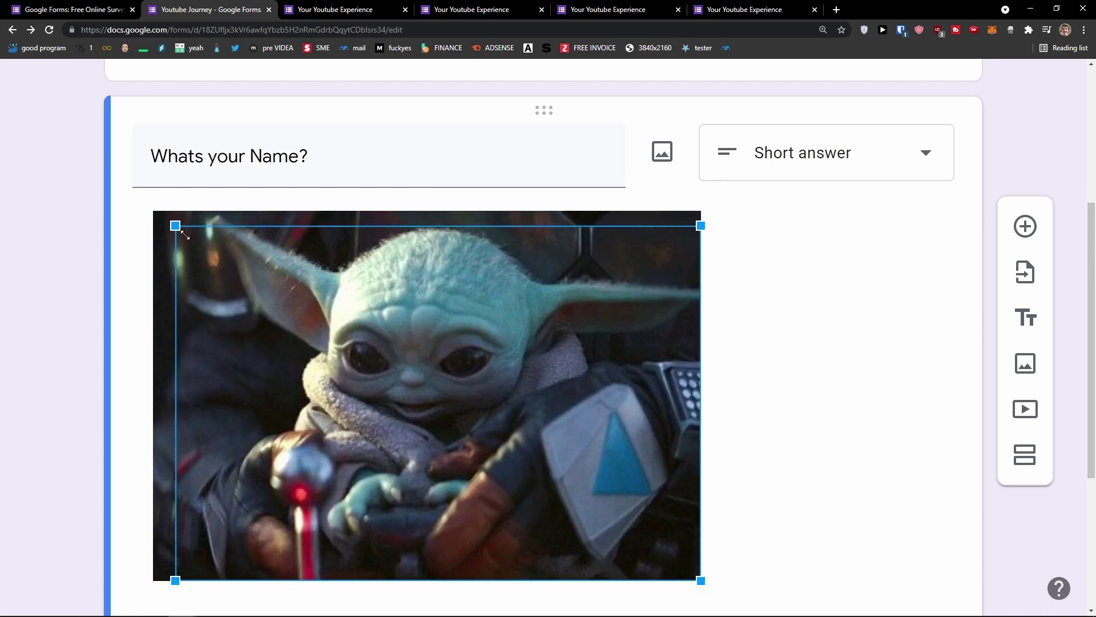
left_click_drag(151, 210, 372, 342)
left_click_drag(152, 210, 178, 225)
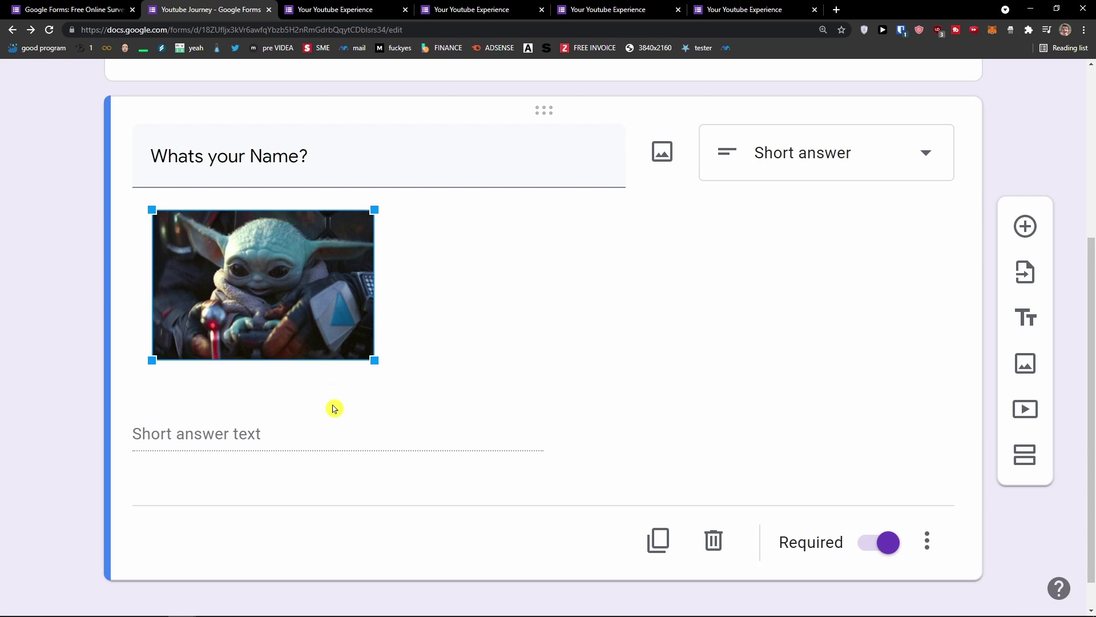
left_click(527, 366)
left_click(281, 289)
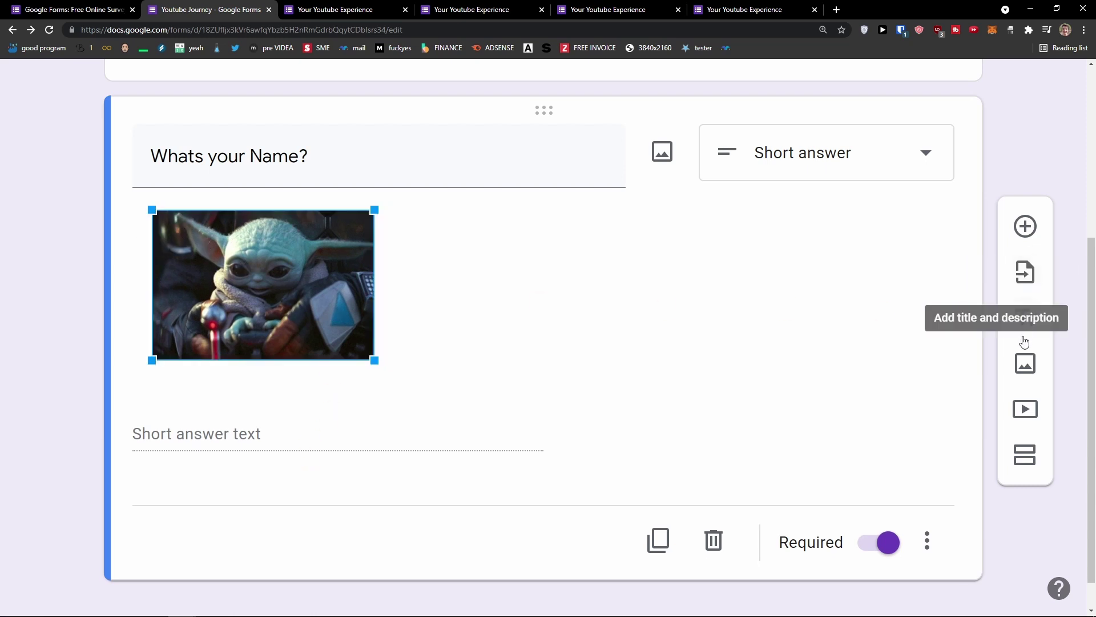
- Add the baby-yoda picture as a standalone image item and shrink it
left_click(1029, 376)
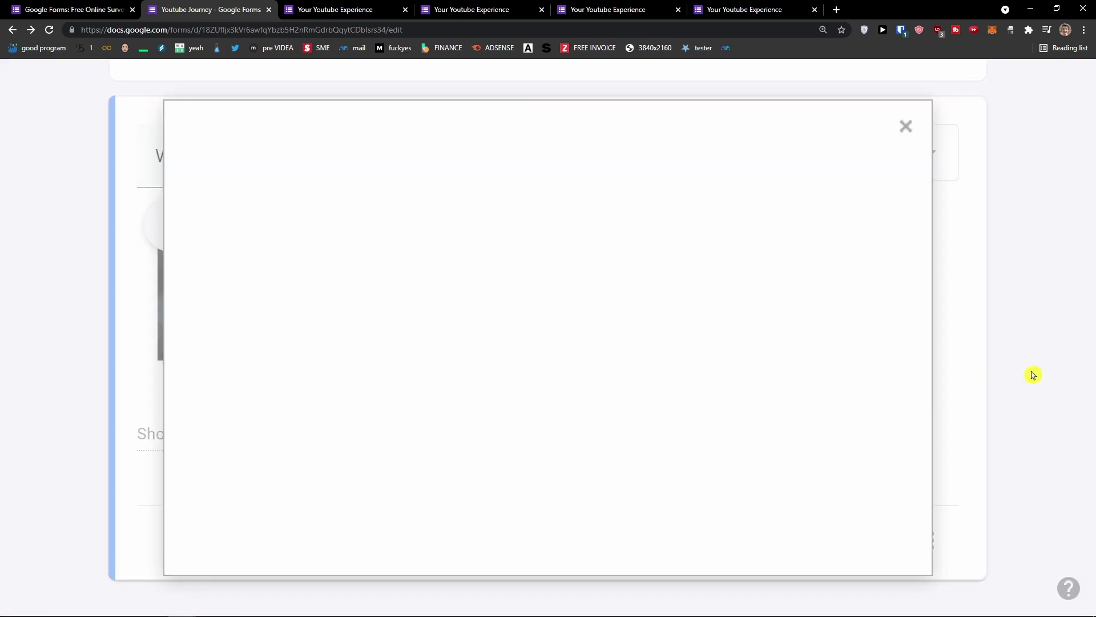
left_click(562, 468)
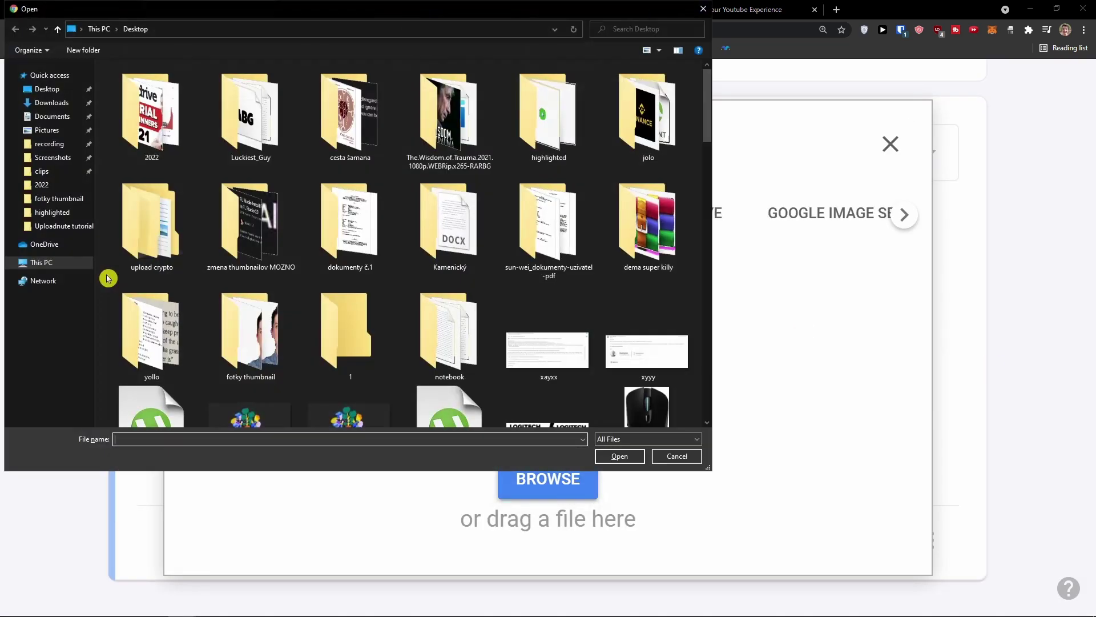
scroll(245, 268, "down", 15)
double_click(465, 294)
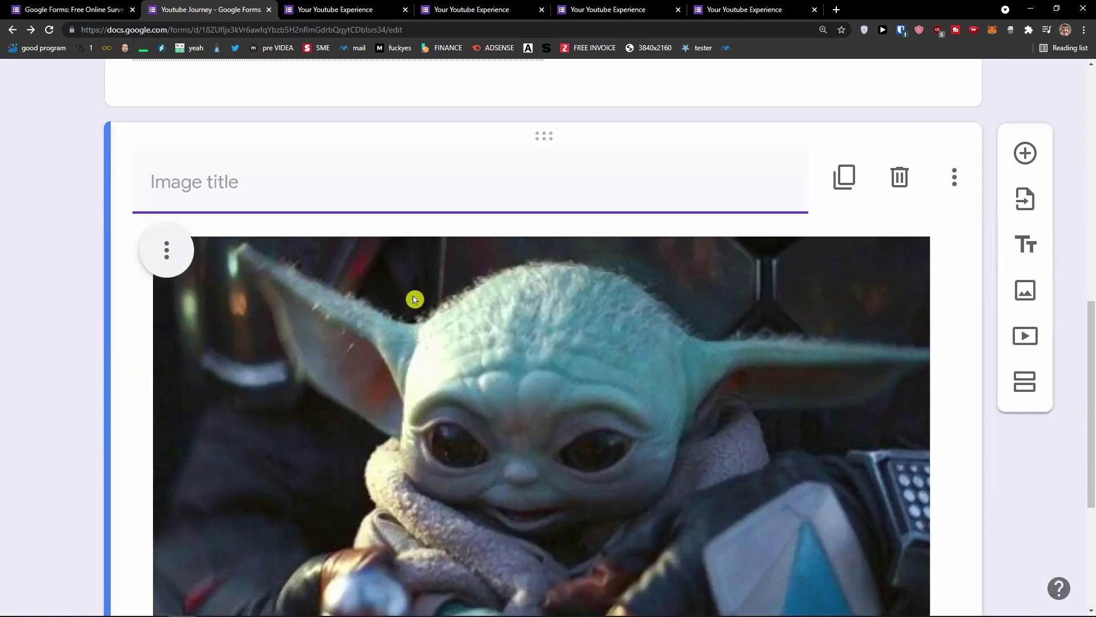
left_click(414, 299)
scroll(414, 300, "down", 5)
scroll(286, 274, "up", 5)
left_click_drag(147, 251, 354, 355)
left_click_drag(152, 255, 262, 331)
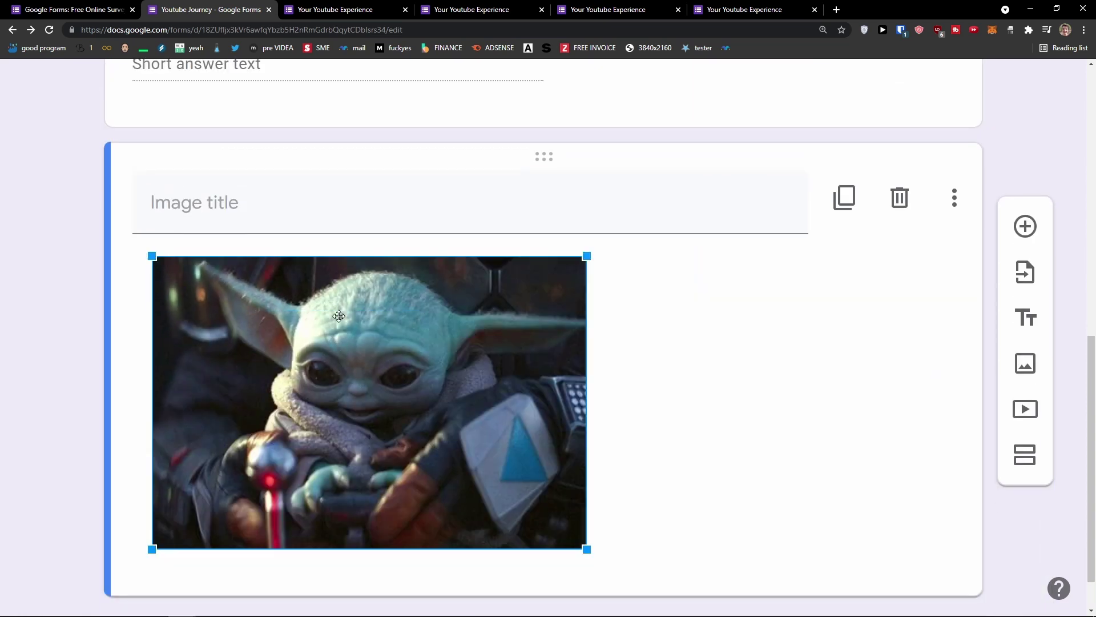
left_click(966, 321)
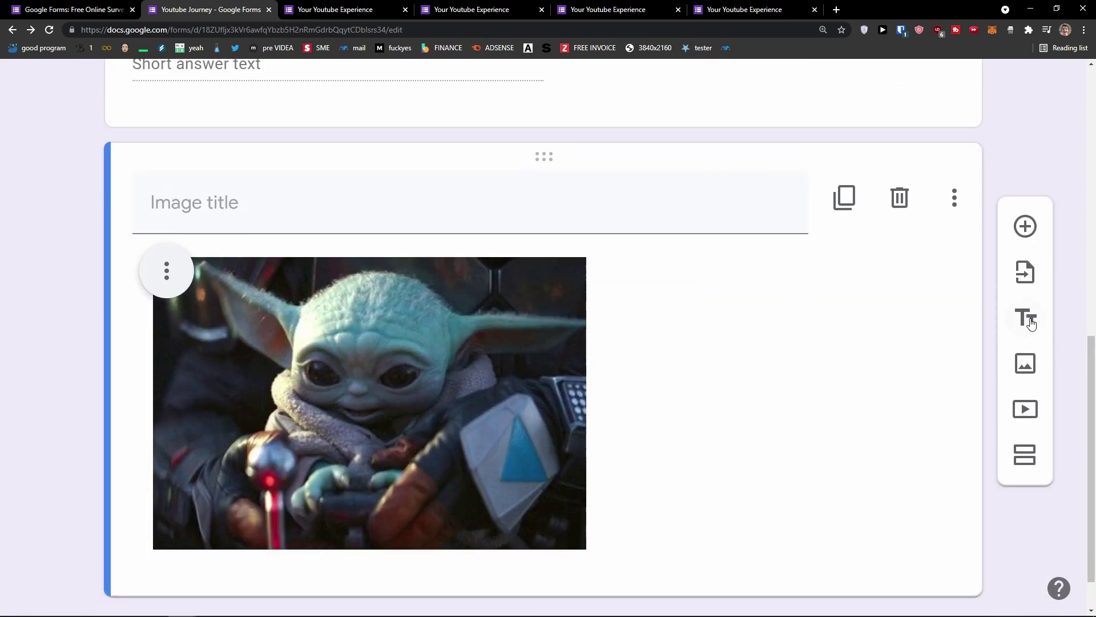
- Inspect the image item's title field and extra options menu
scroll(588, 367, "up", 7)
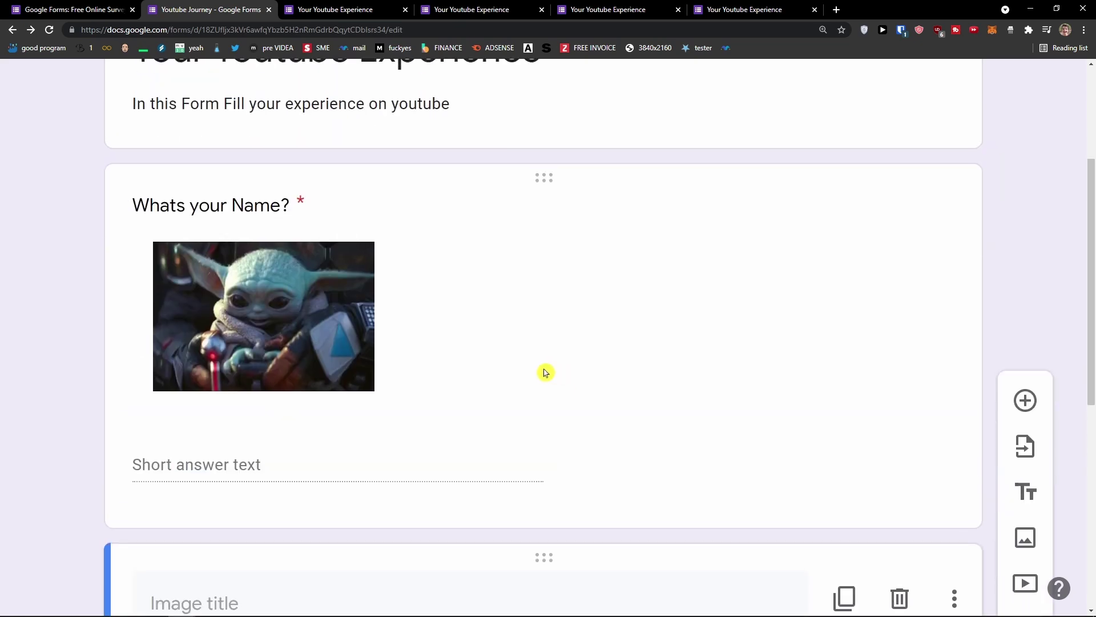
scroll(546, 372, "down", 4)
scroll(529, 366, "down", 2)
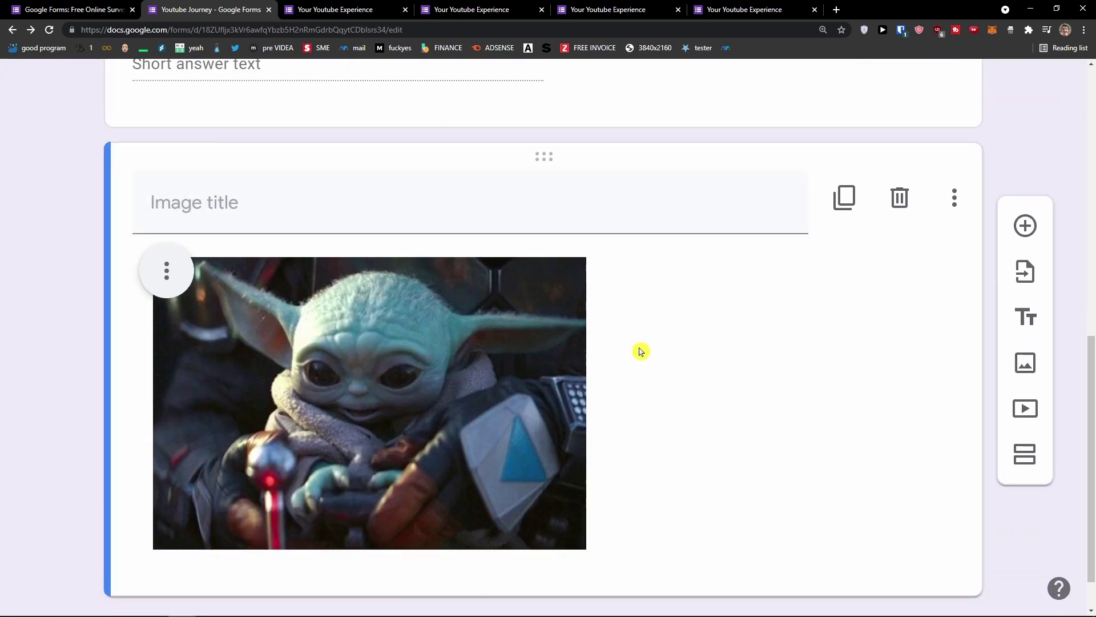
left_click(411, 219)
left_click(952, 197)
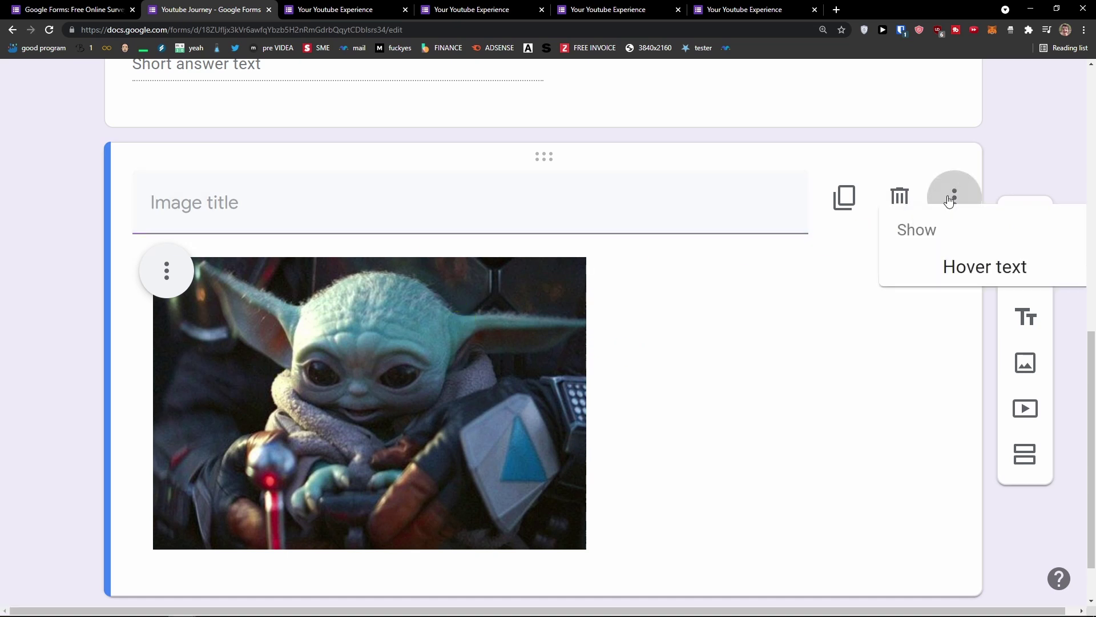
left_click(497, 367)
scroll(641, 443, "up", 2)
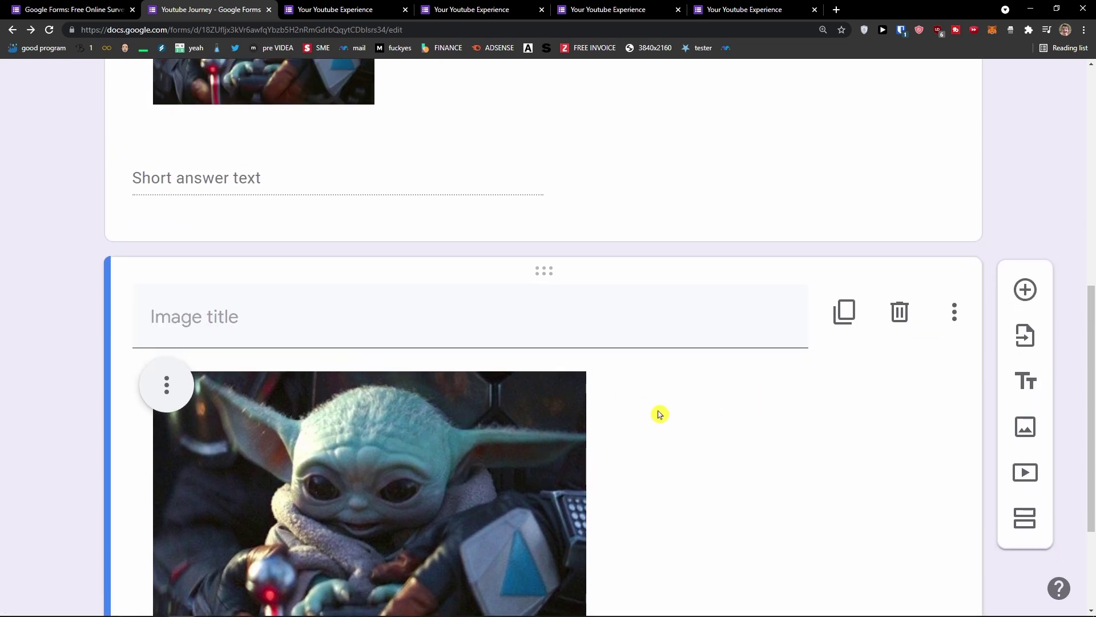
scroll(518, 294, "up", 1)
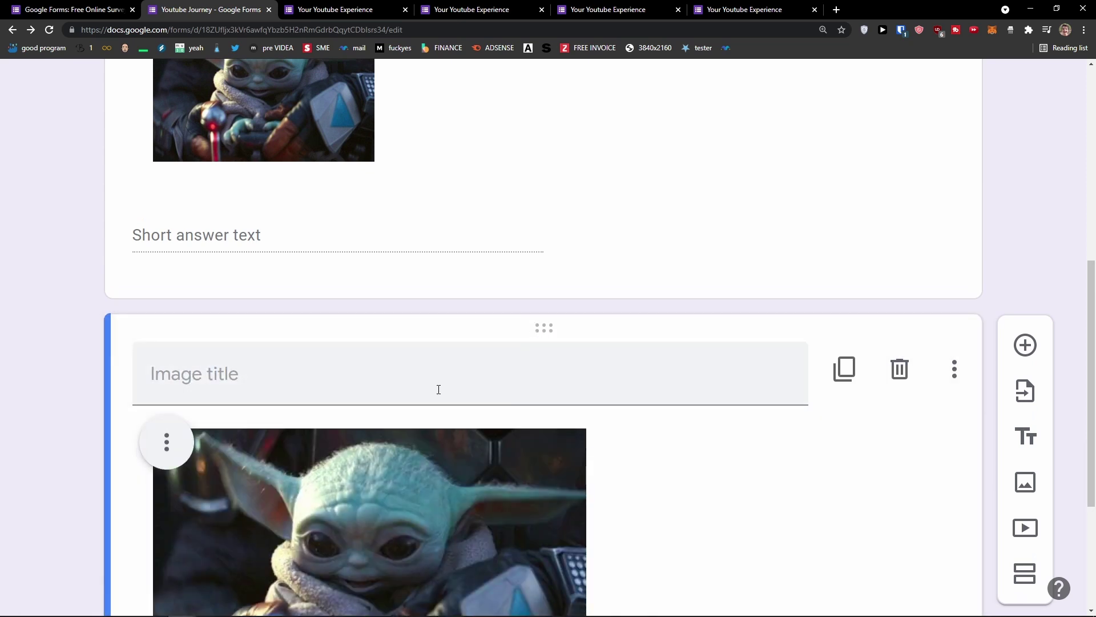
scroll(565, 384, "down", 4)
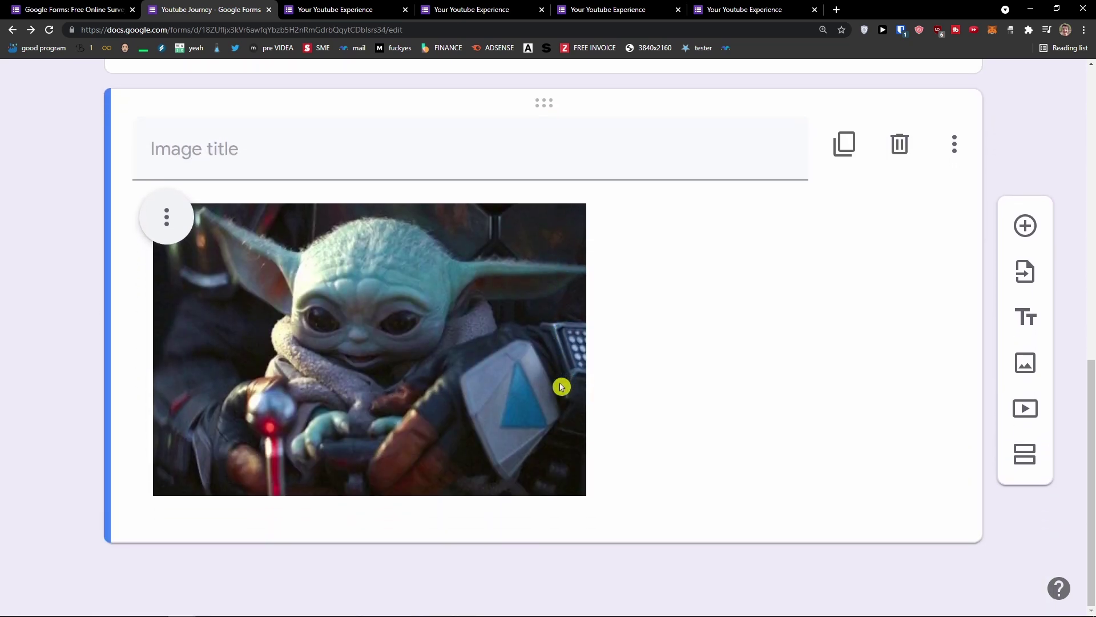
- Start adding a video by URL and load youtube in a new browser tab
left_click(1026, 418)
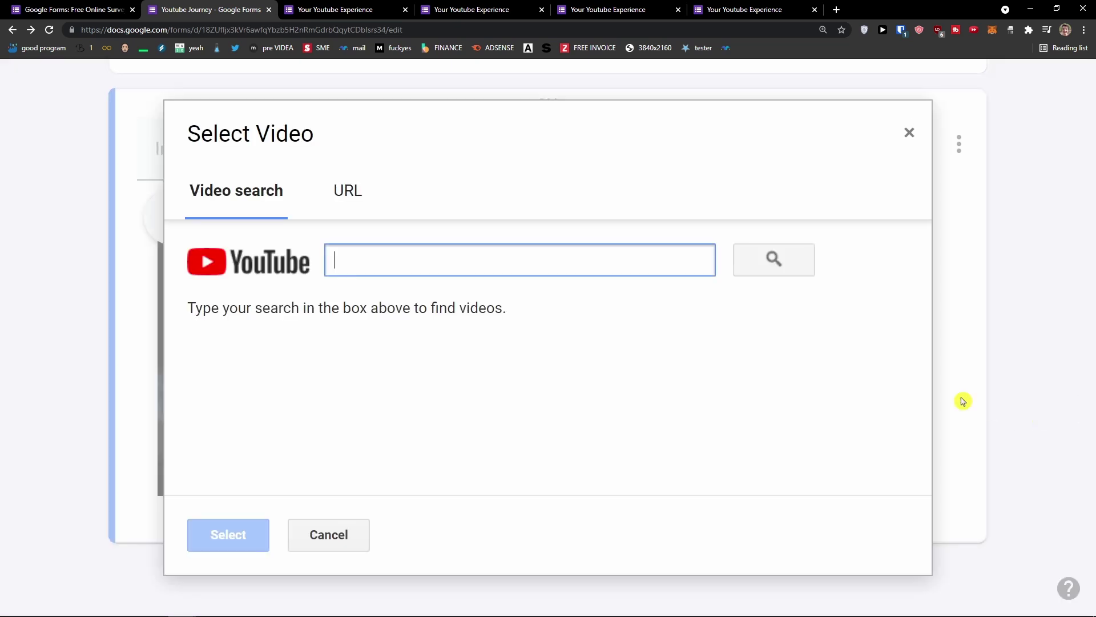
left_click(362, 204)
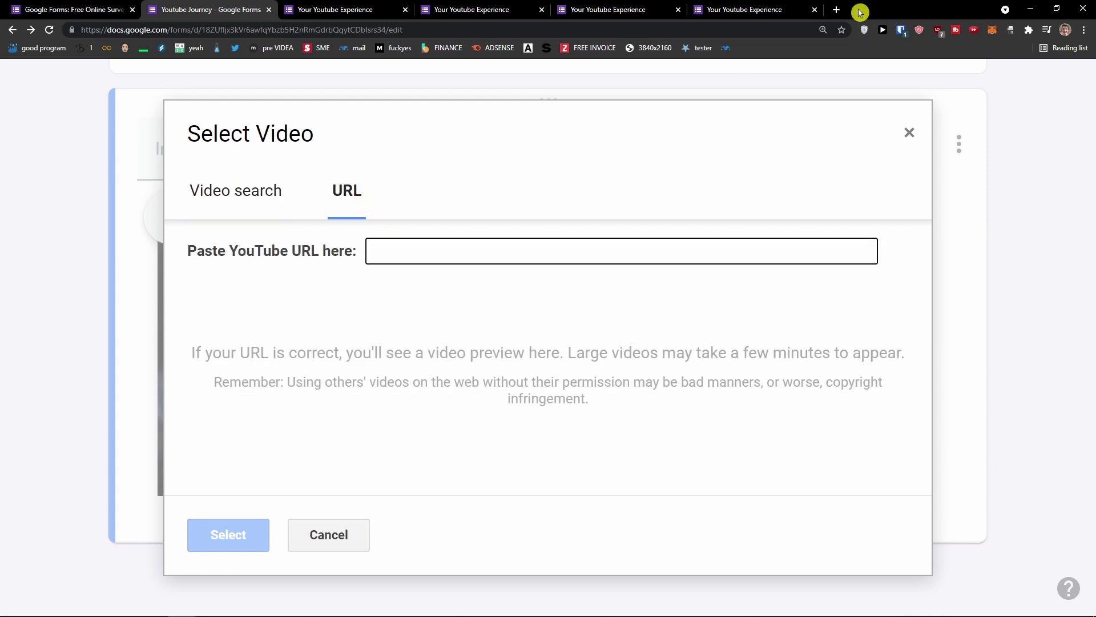
left_click(838, 10)
type("youtube")
key("Return")
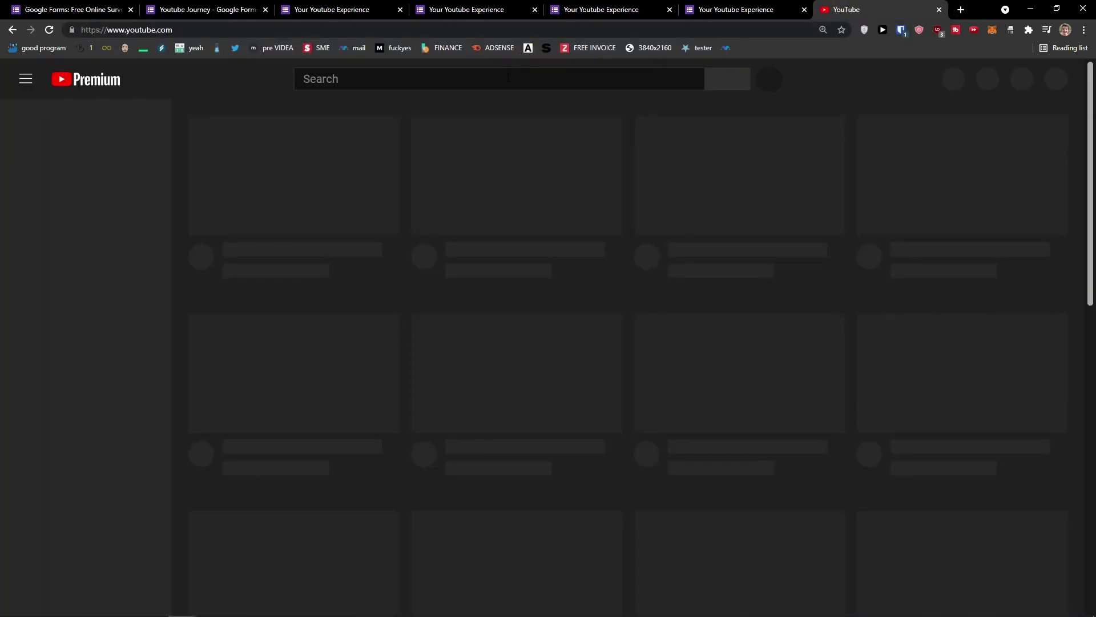
- Search YouTube for 'ed sheeran', open Bad Habits [Official Video], and select its web address
left_click(507, 81)
left_click(274, 126)
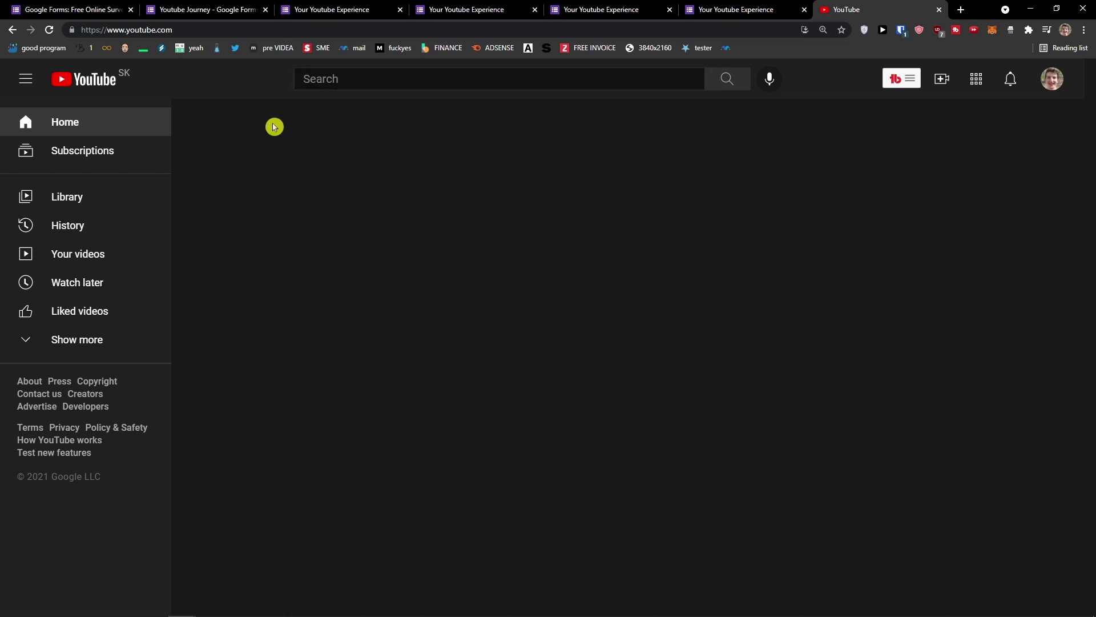
left_click(329, 80)
type("ed sheeran")
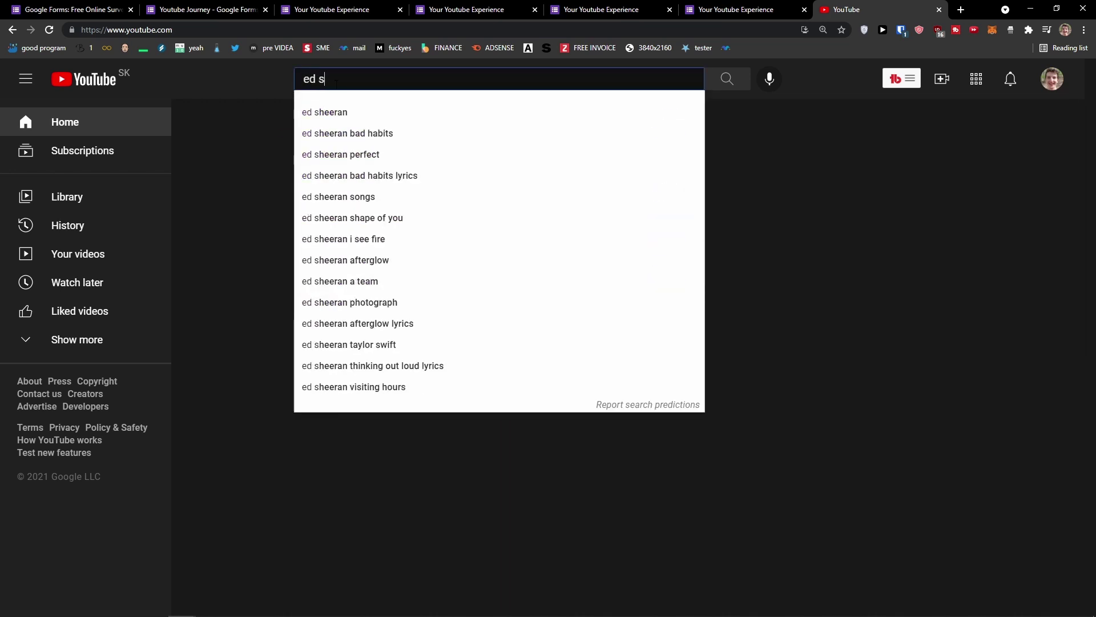
key("Return")
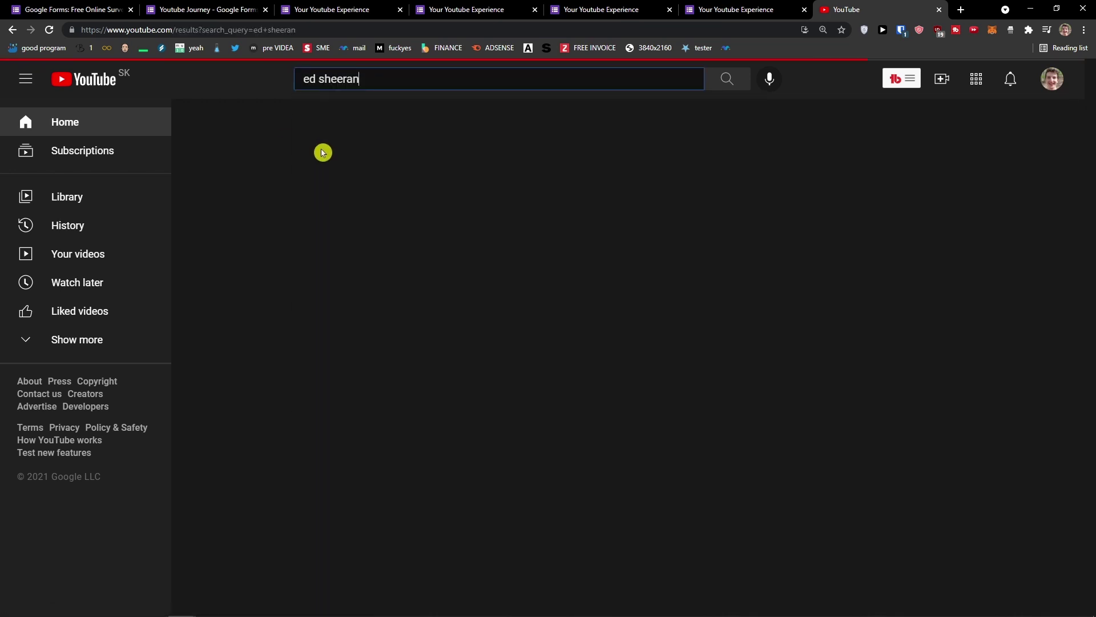
left_click(327, 249)
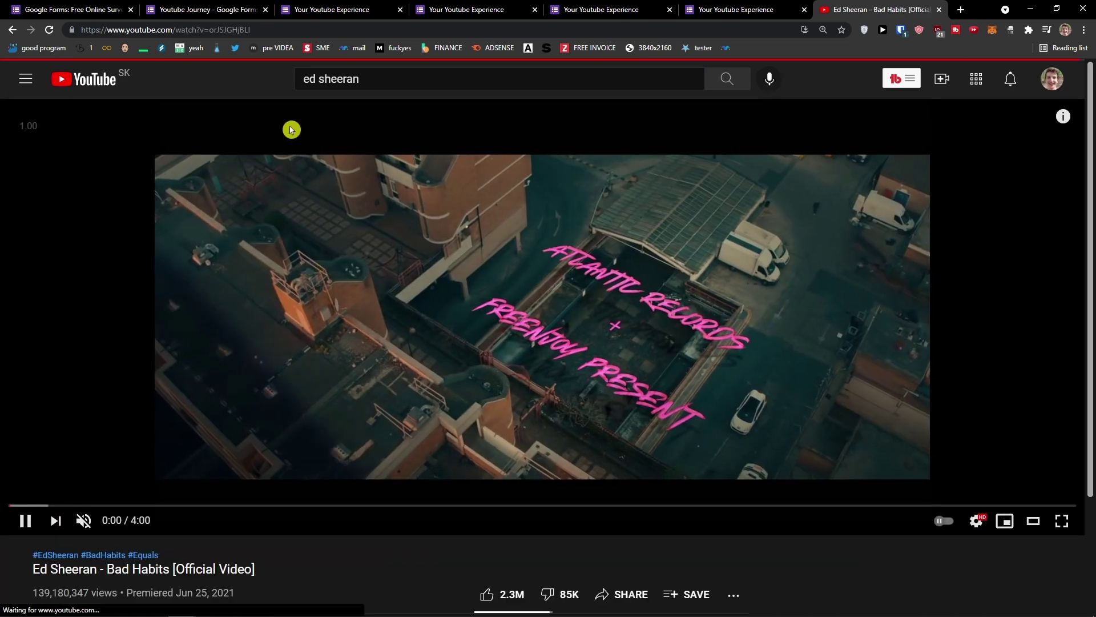
left_click(297, 31)
key("ctrl+c")
- Paste the Bad Habits video link into the form's video picker and insert it
left_click(938, 10)
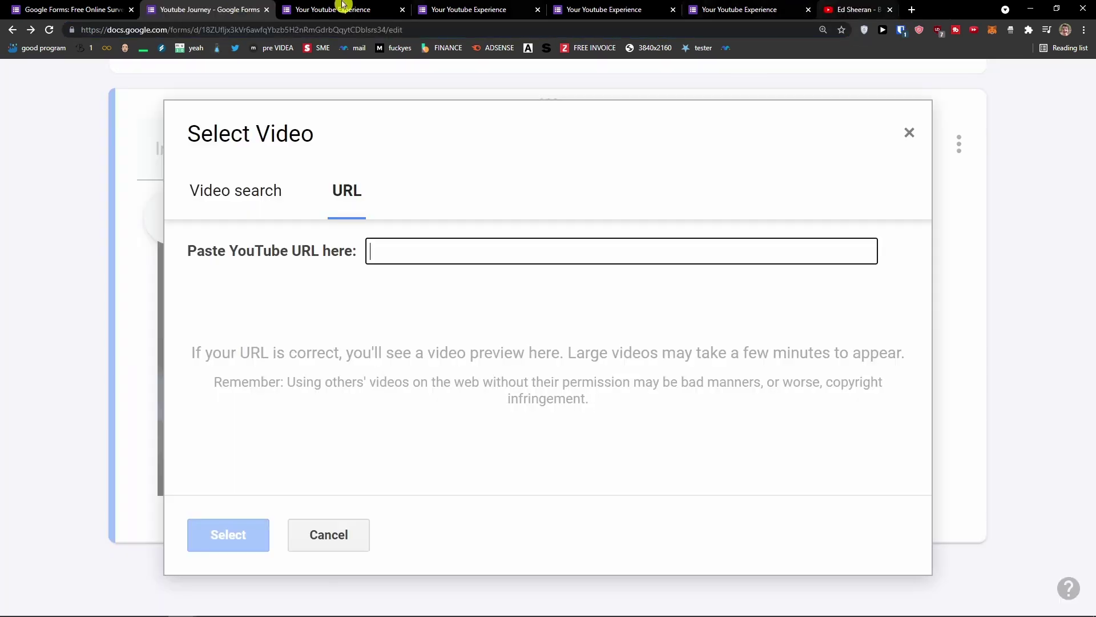
left_click(491, 255)
key("ctrl+v")
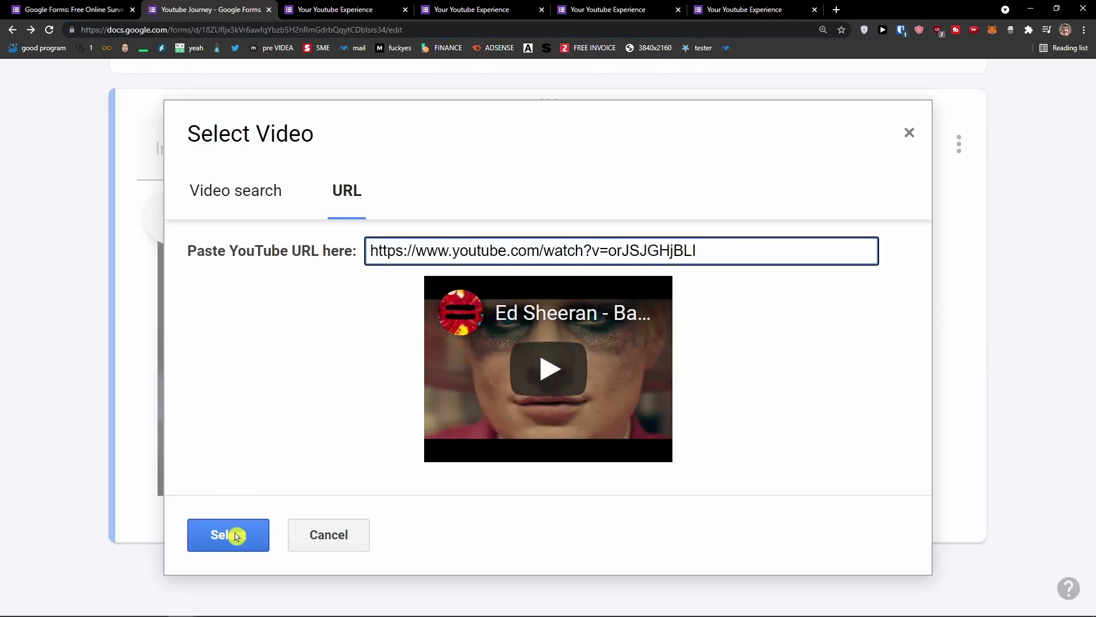
left_click(232, 533)
- Shrink the inserted video and set its alignment to Center
left_click(289, 436)
left_click_drag(492, 497, 400, 420)
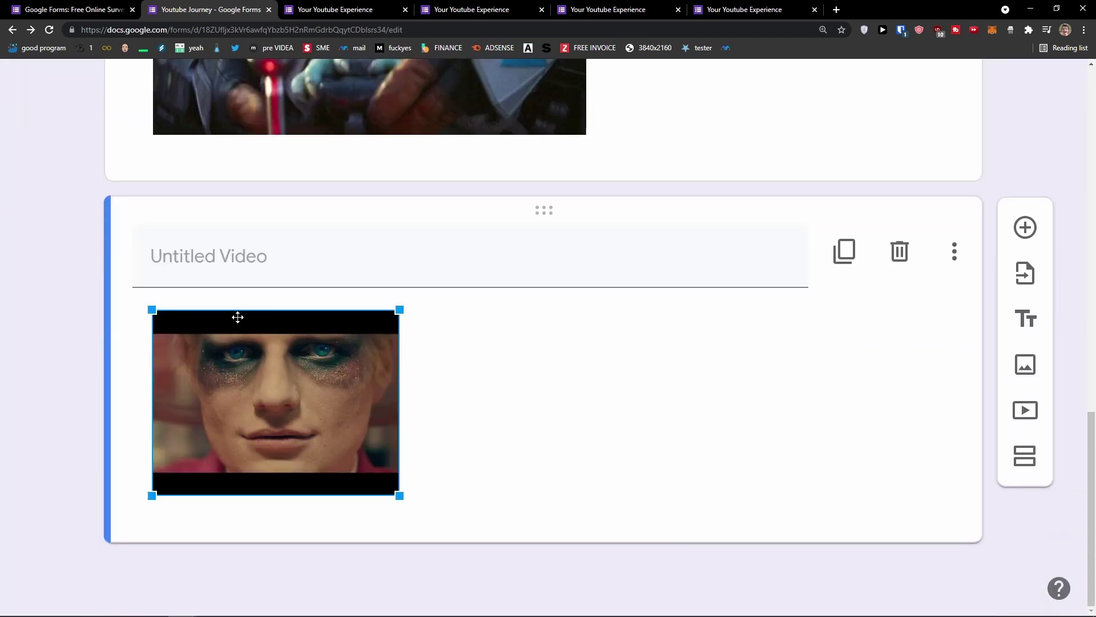
left_click(163, 324)
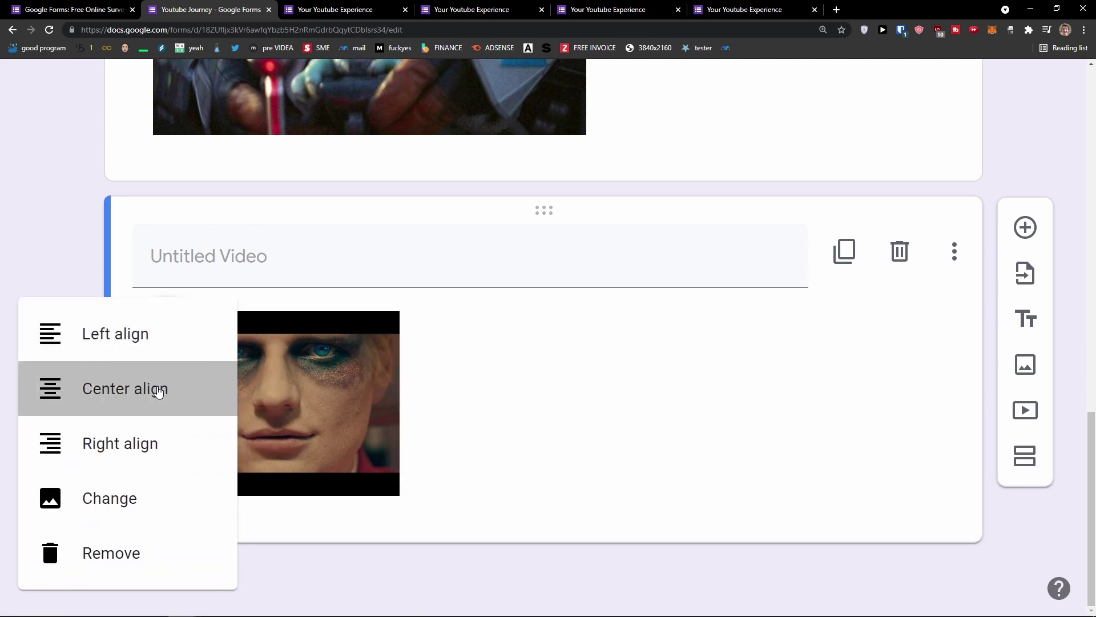
left_click(155, 390)
left_click(431, 327)
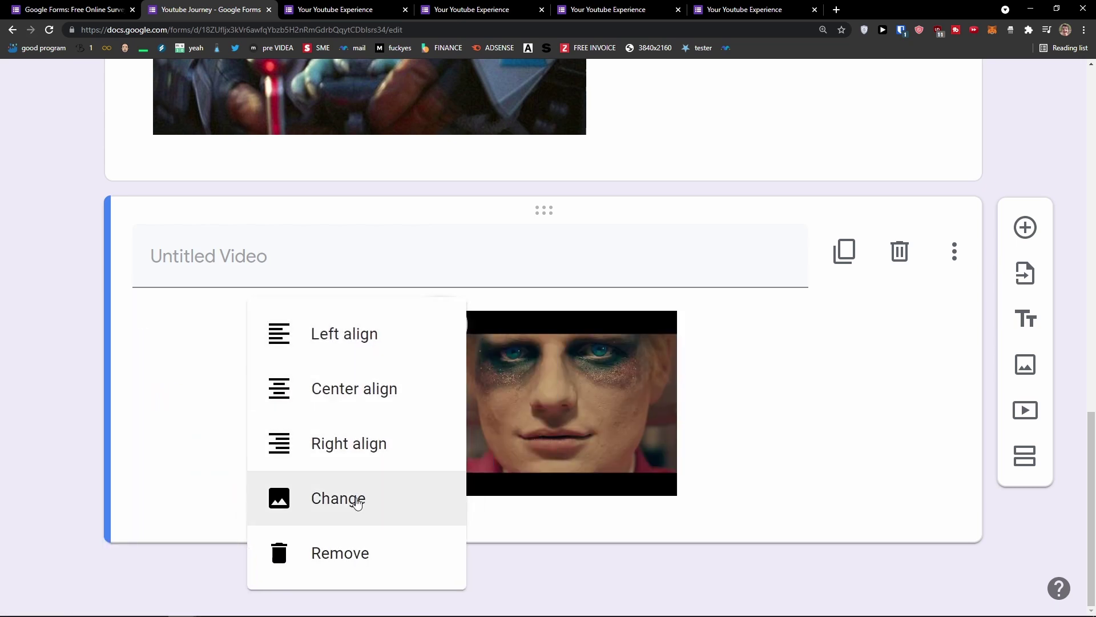
left_click(127, 407)
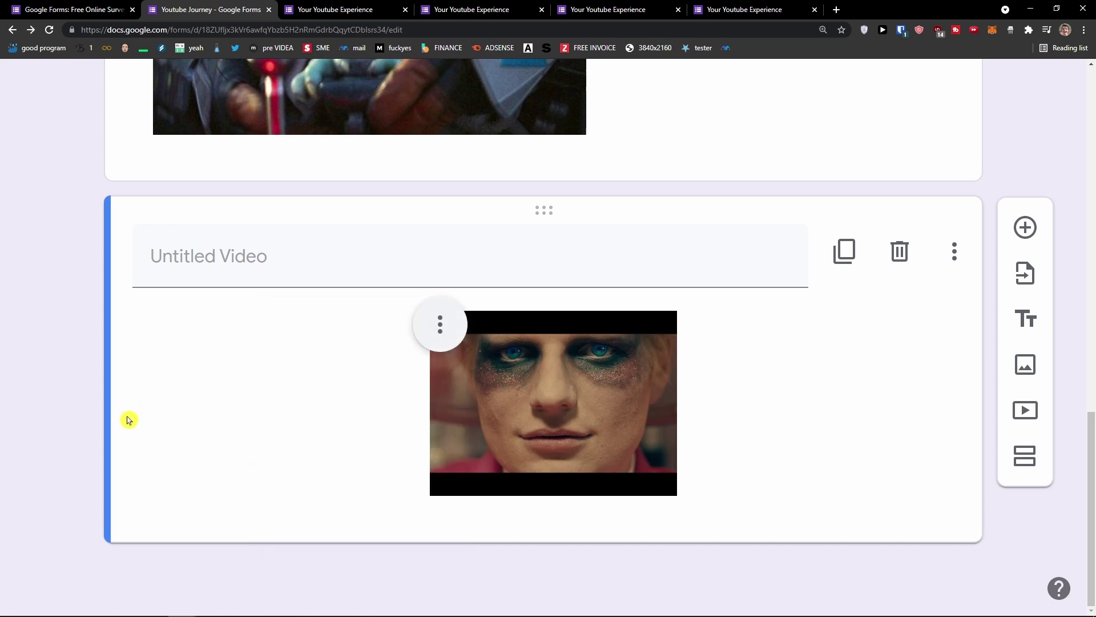
scroll(129, 420, "up", 8)
scroll(147, 436, "down", 5)
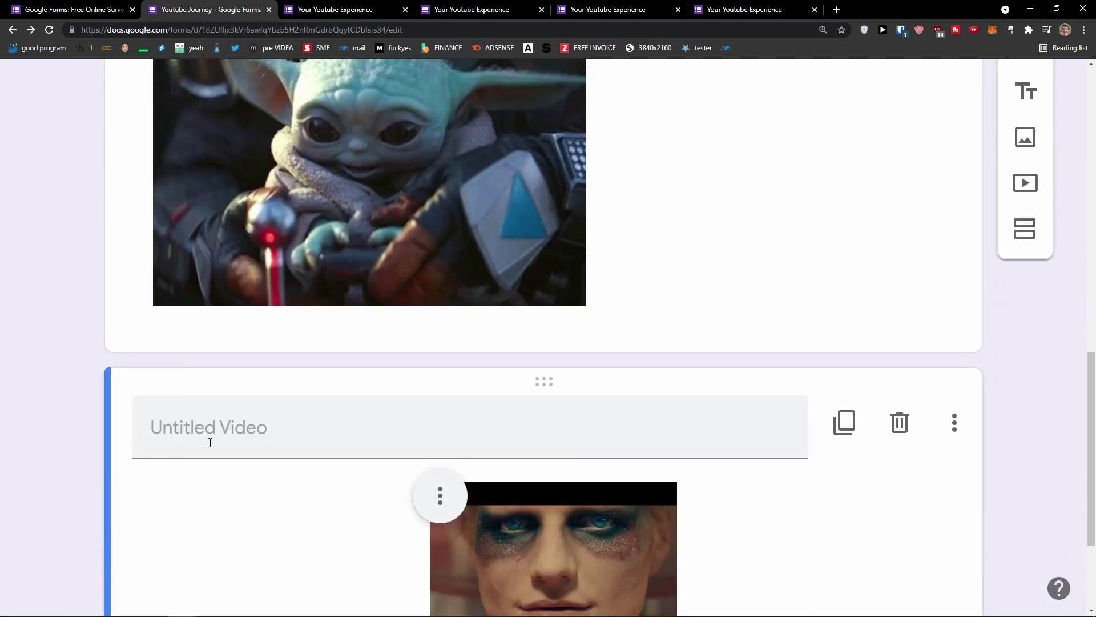
- Delete the Bad Habits video item from the form
left_click(954, 423)
left_click(808, 497)
left_click(899, 423)
scroll(856, 365, "up", 10)
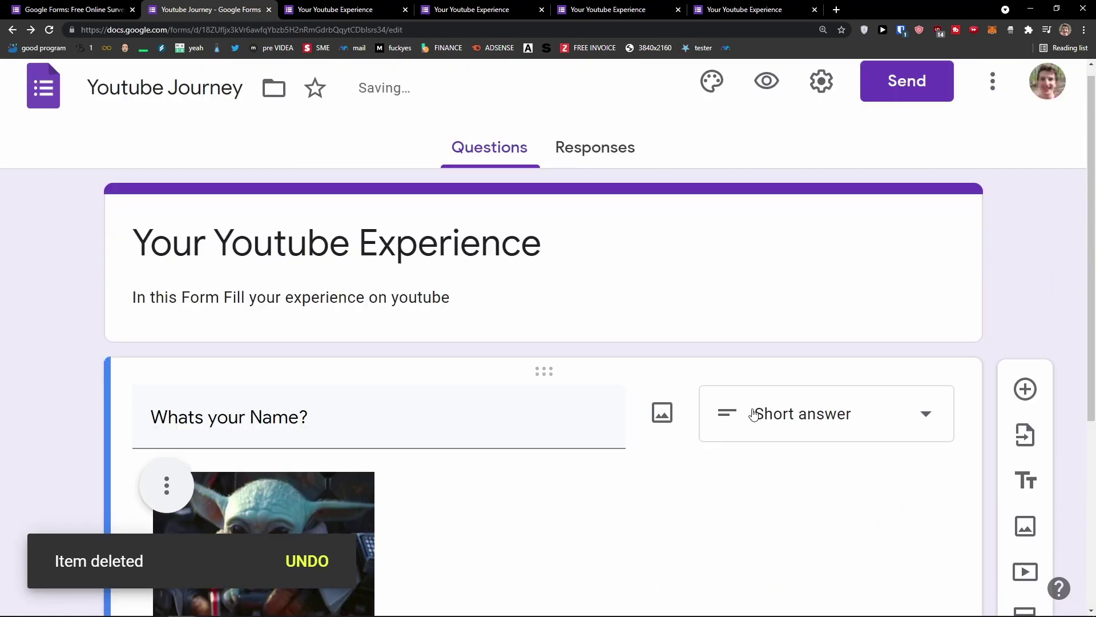
scroll(750, 414, "down", 3)
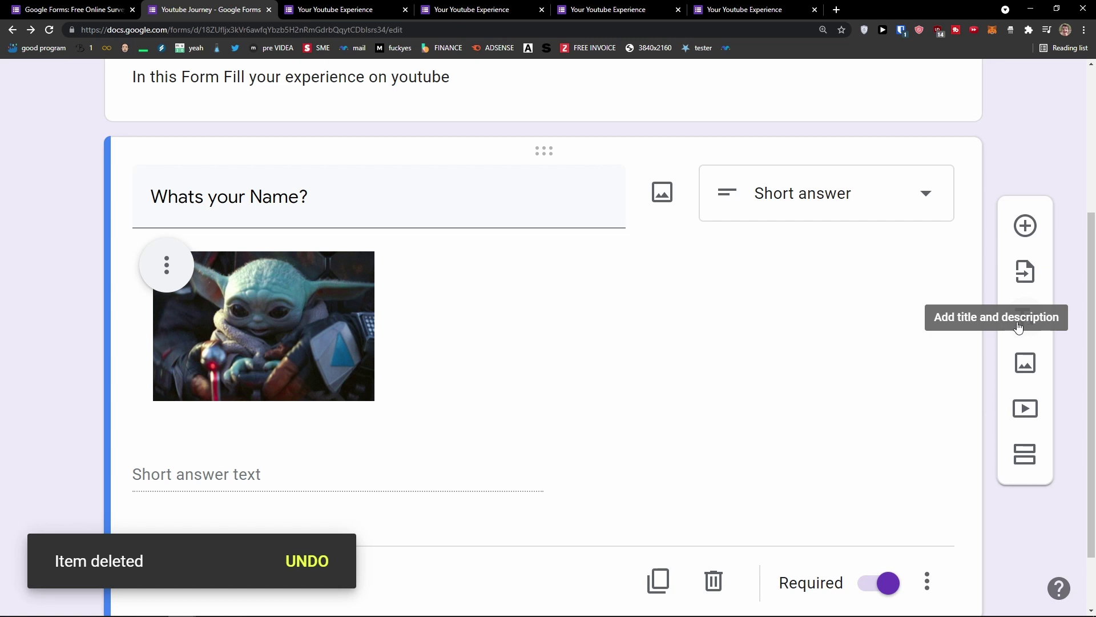
scroll(861, 362, "up", 1)
scroll(673, 380, "down", 1)
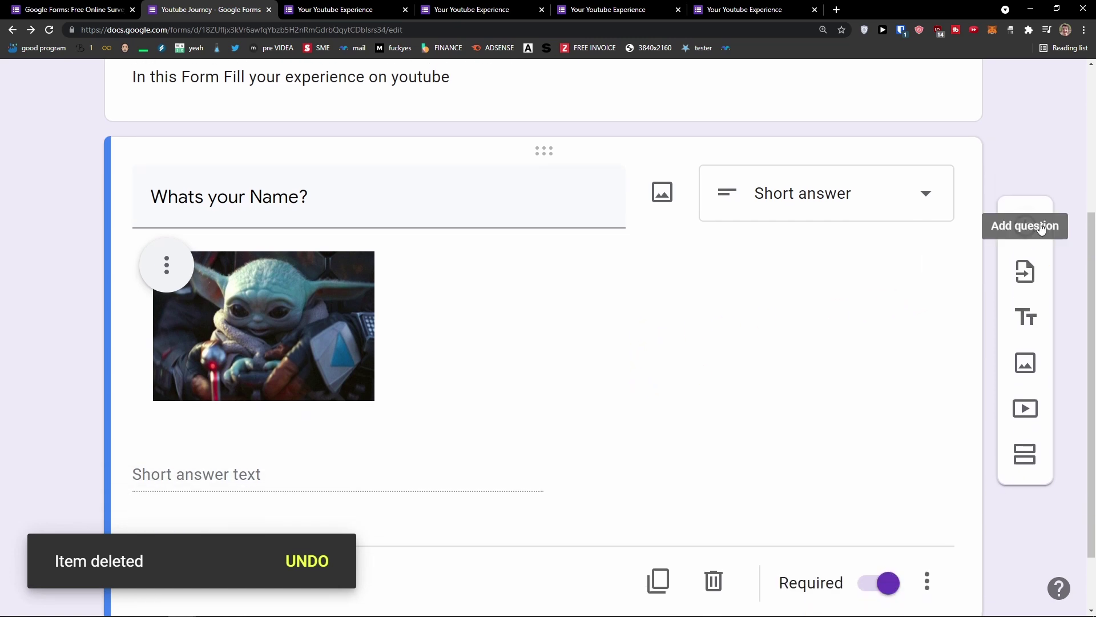
scroll(1038, 228, "up", 1)
scroll(1030, 247, "down", 1)
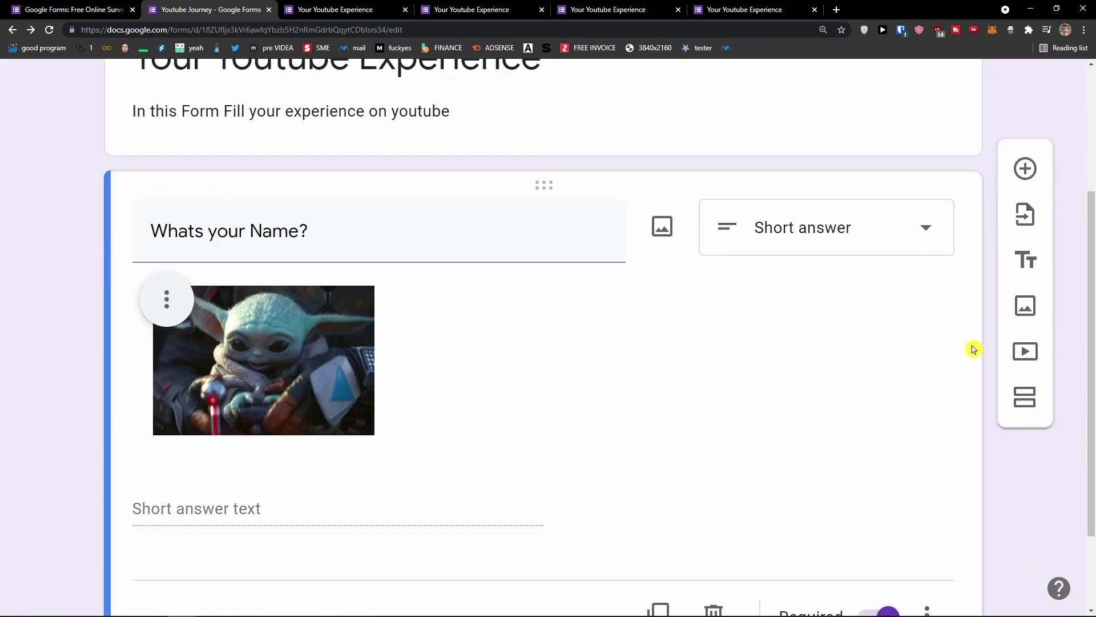
- Add a trial multiple-choice question, then delete it
left_click(1026, 230)
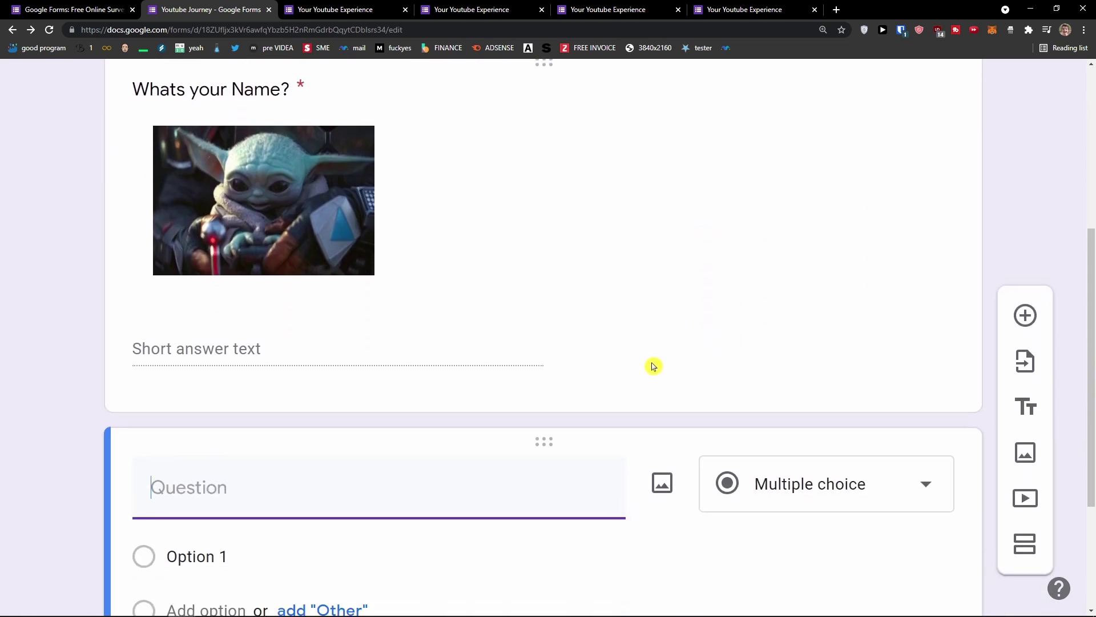
scroll(678, 428, "up", 1)
scroll(852, 523, "down", 1)
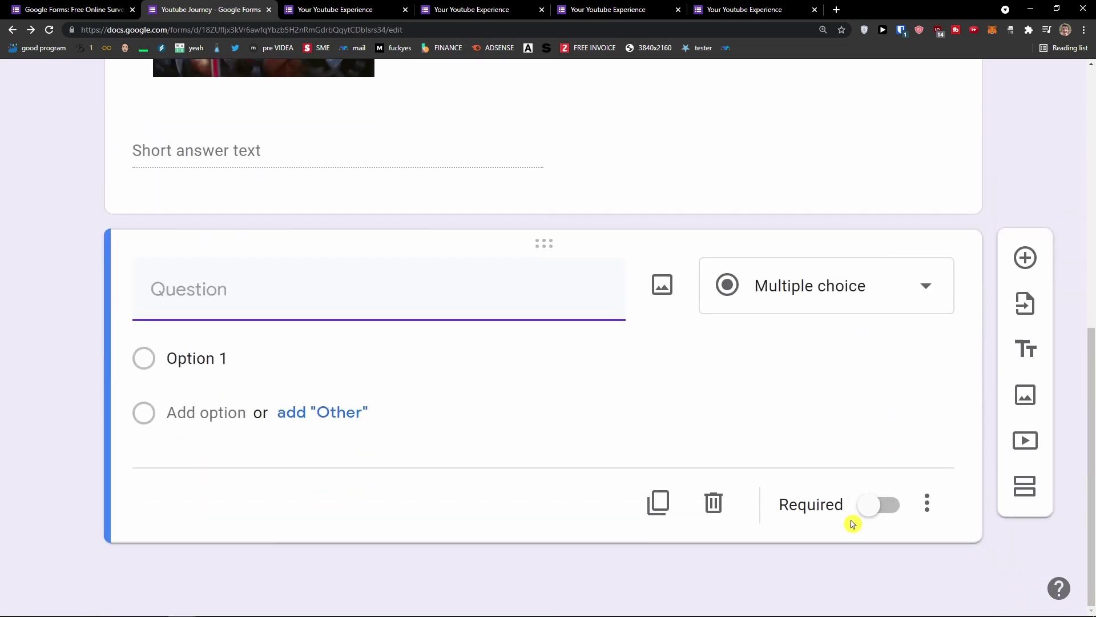
left_click(715, 504)
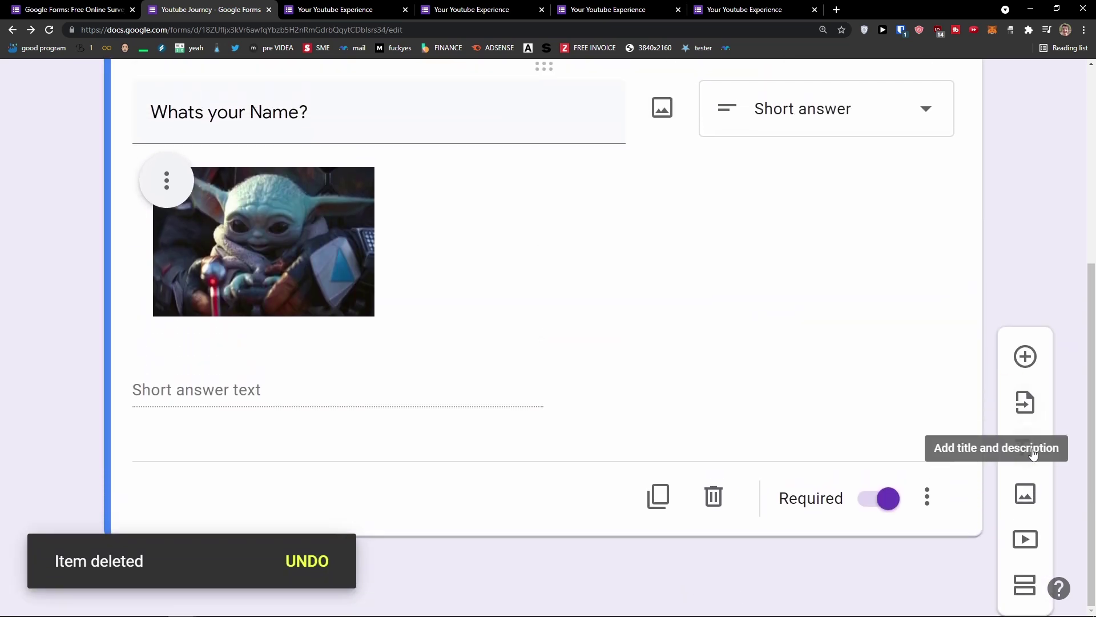
- Add an Untitled Title and description block, then delete it
left_click(1026, 318)
left_click(580, 484)
left_click(955, 422)
left_click(732, 536)
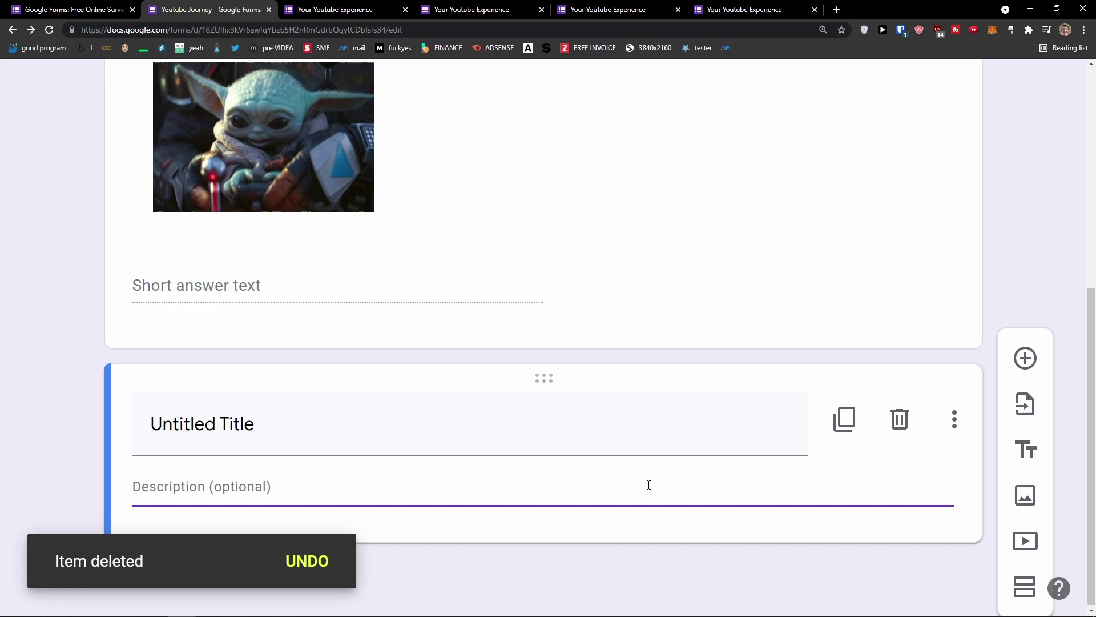
scroll(659, 484, "up", 6)
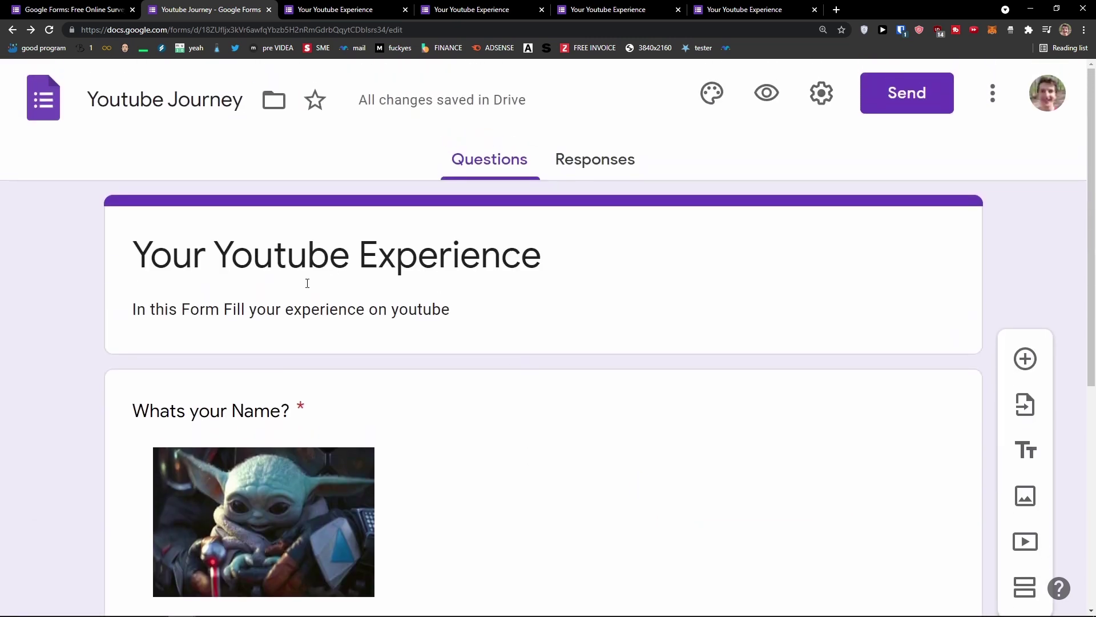
left_click(432, 241)
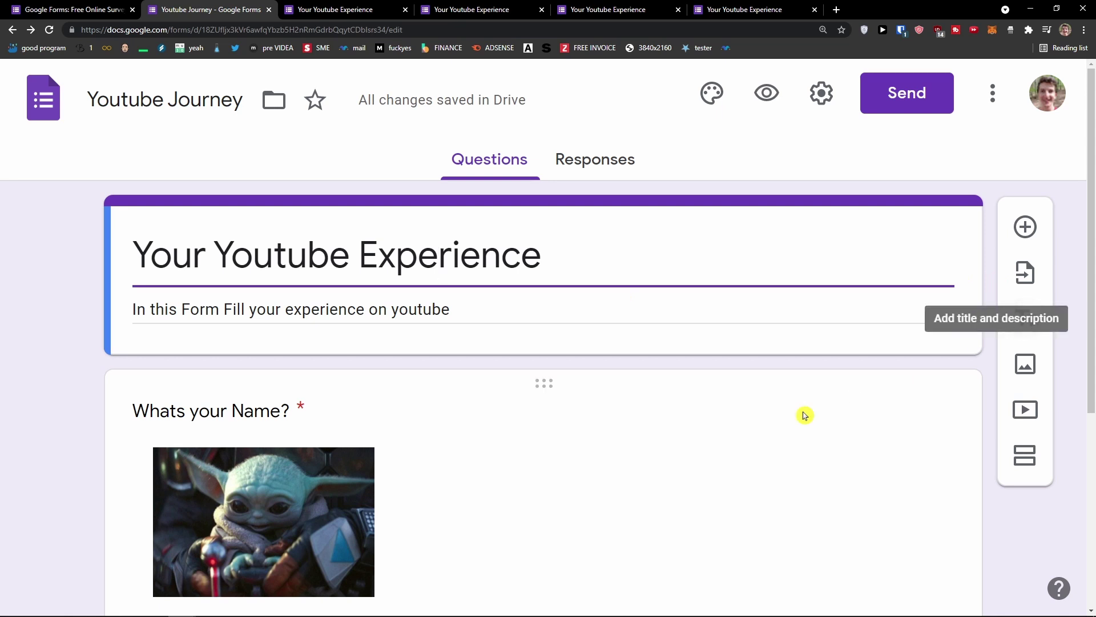
scroll(854, 396, "down", 3)
left_click(638, 324)
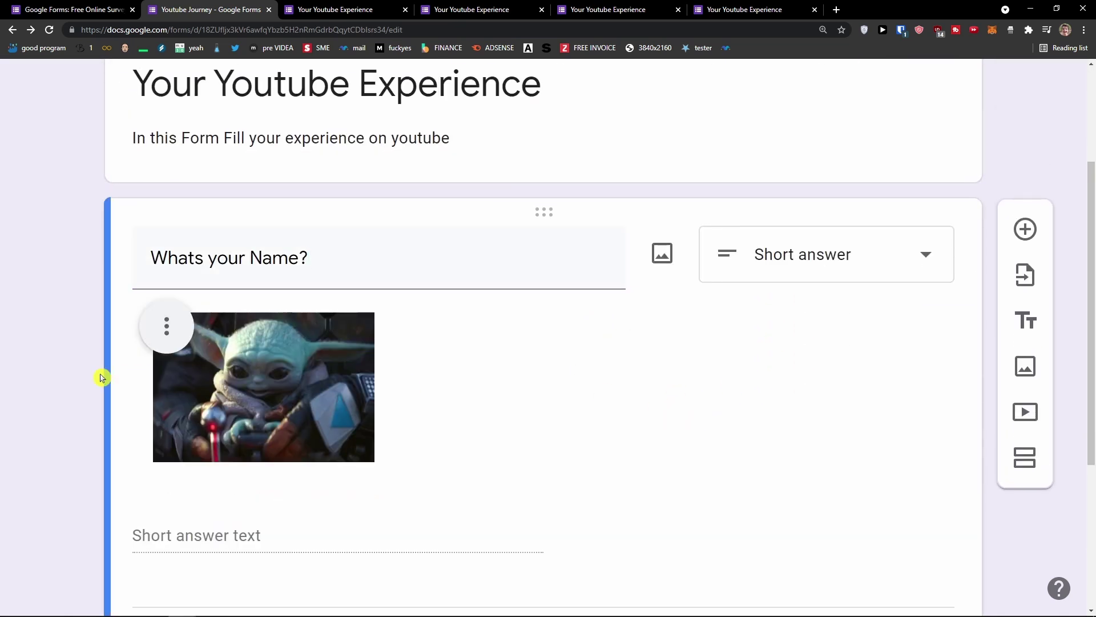
scroll(85, 382, "down", 4)
left_click(393, 460)
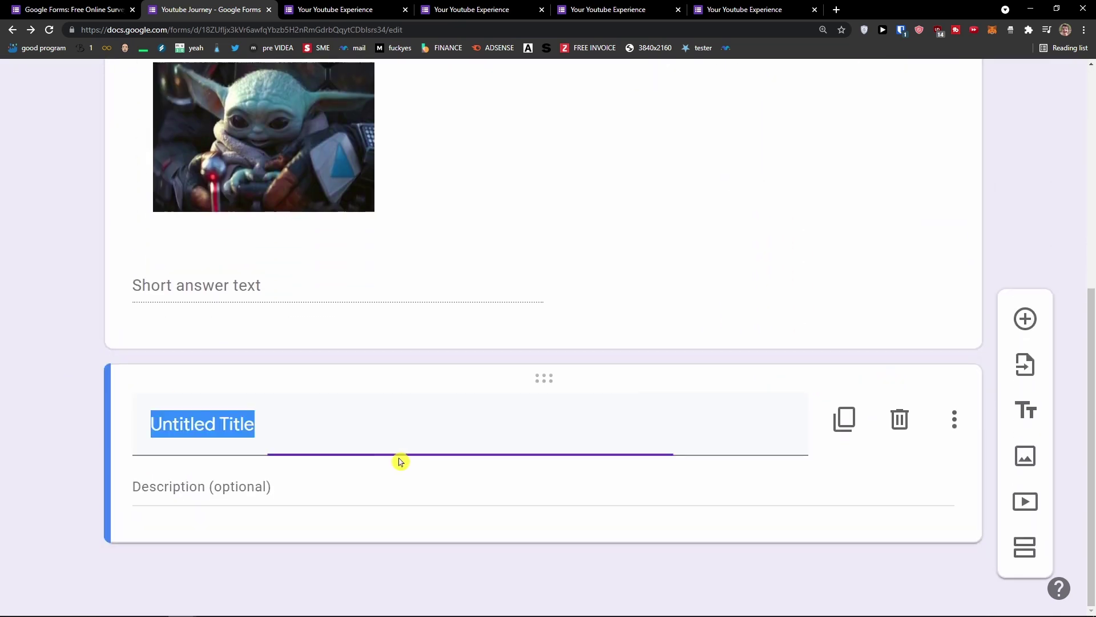
left_click(885, 421)
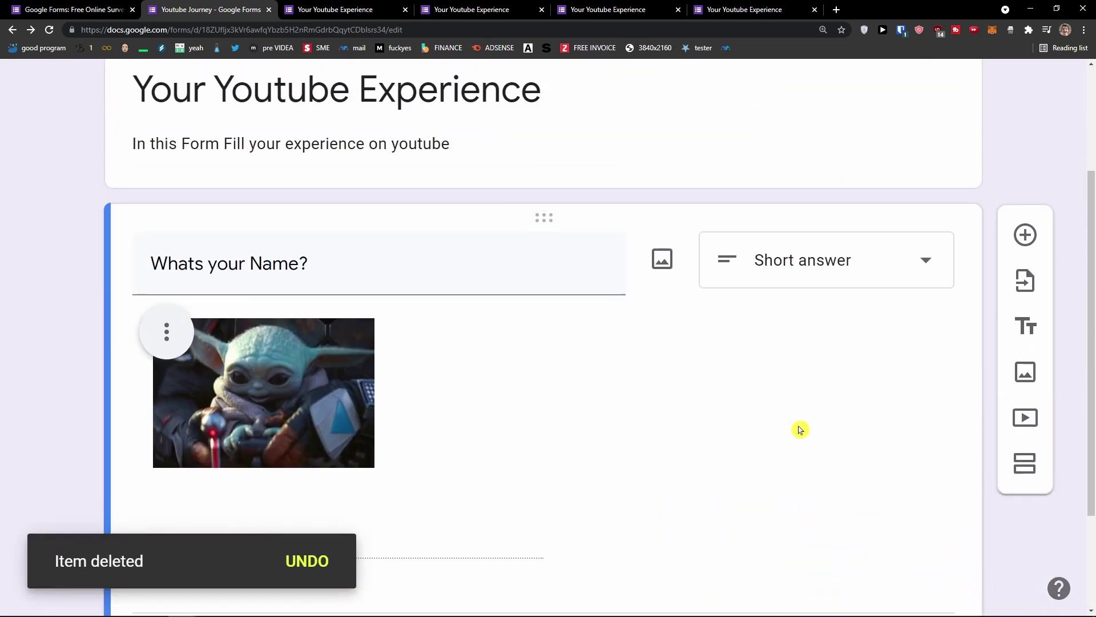
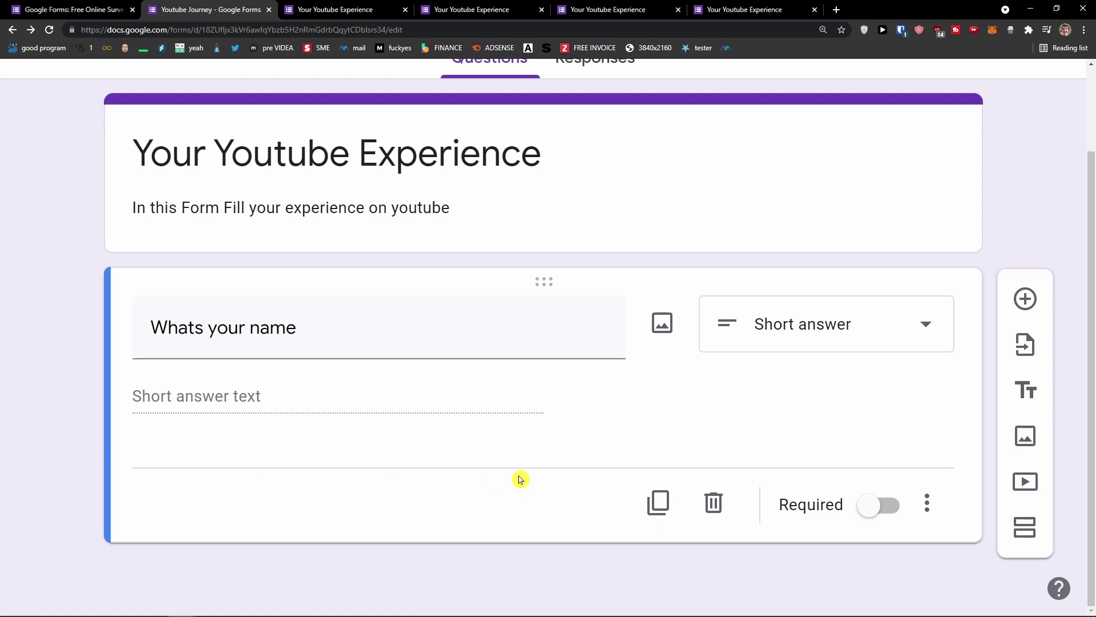
- Reword the first question to 'Whats your Name?' and add a new question 'How old are you?'
left_click(311, 321)
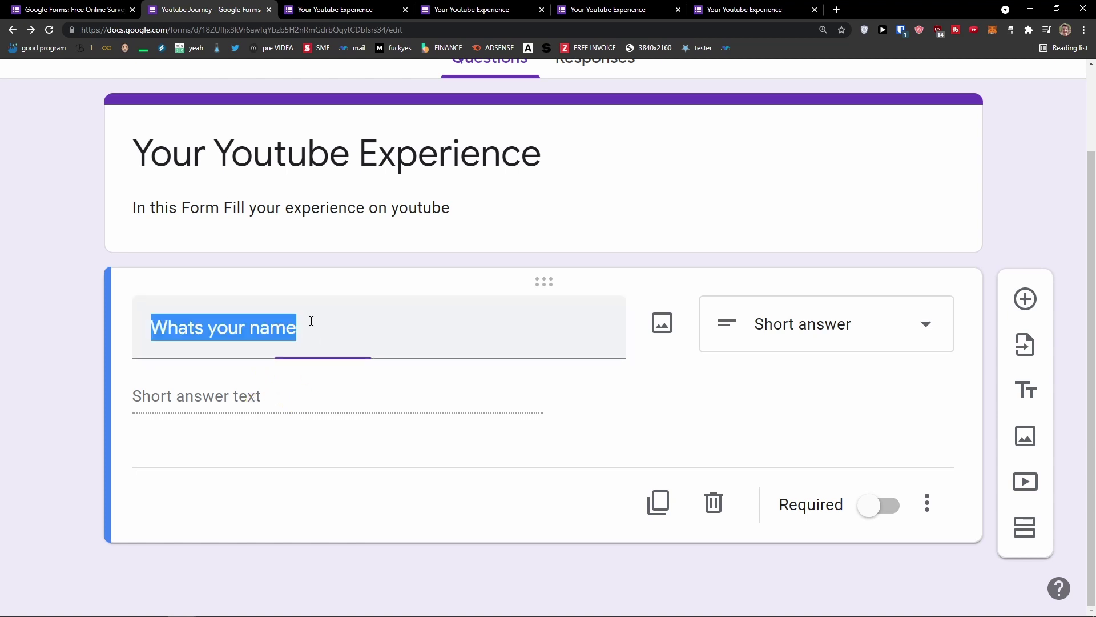
type("What")
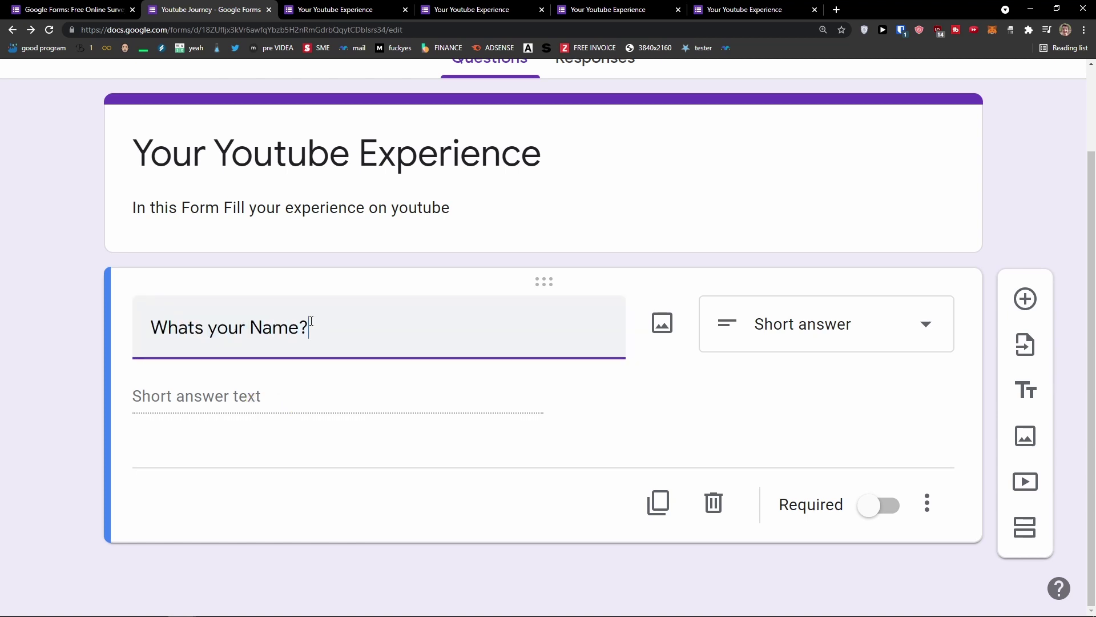
left_click(1026, 299)
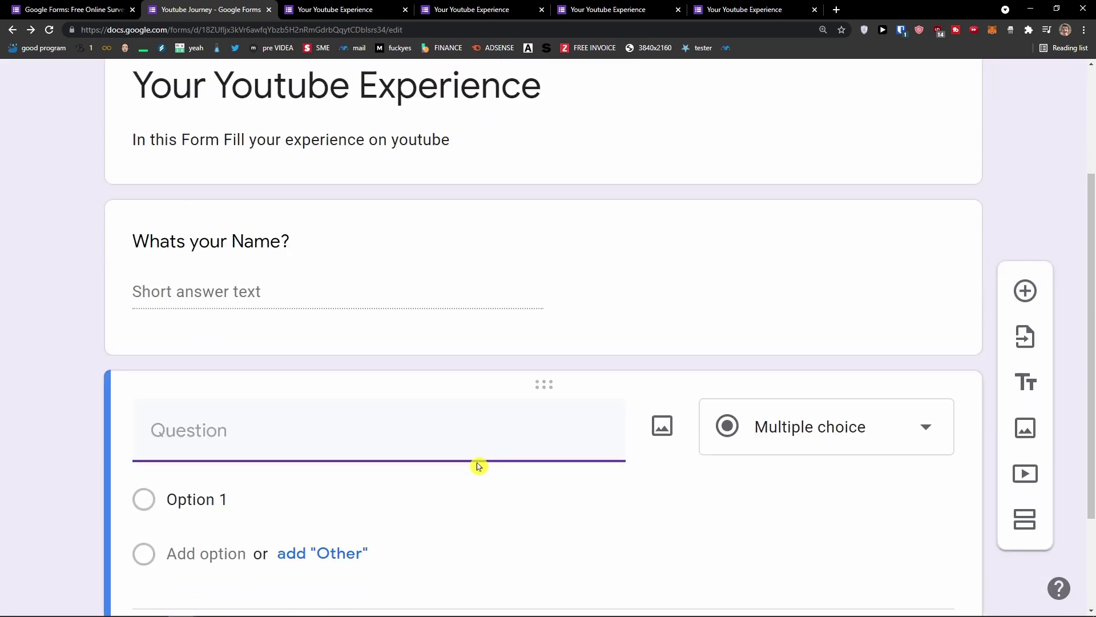
type("How old are you")
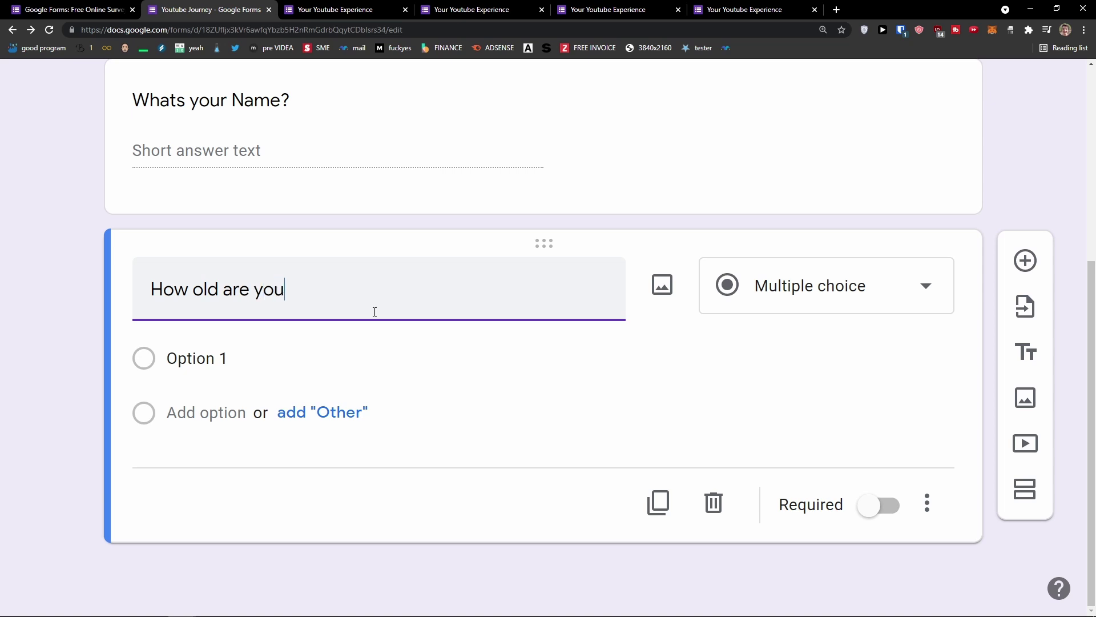
- Make 'How old are you?' a short-answer question
left_click(782, 306)
scroll(828, 406, "down", 3)
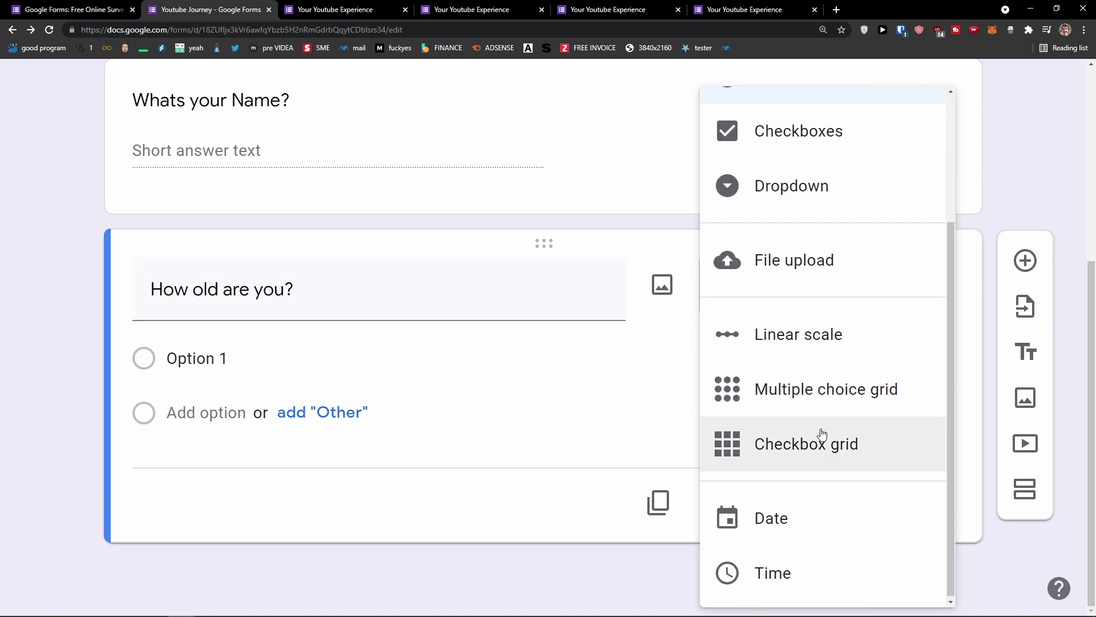
scroll(774, 507, "up", 5)
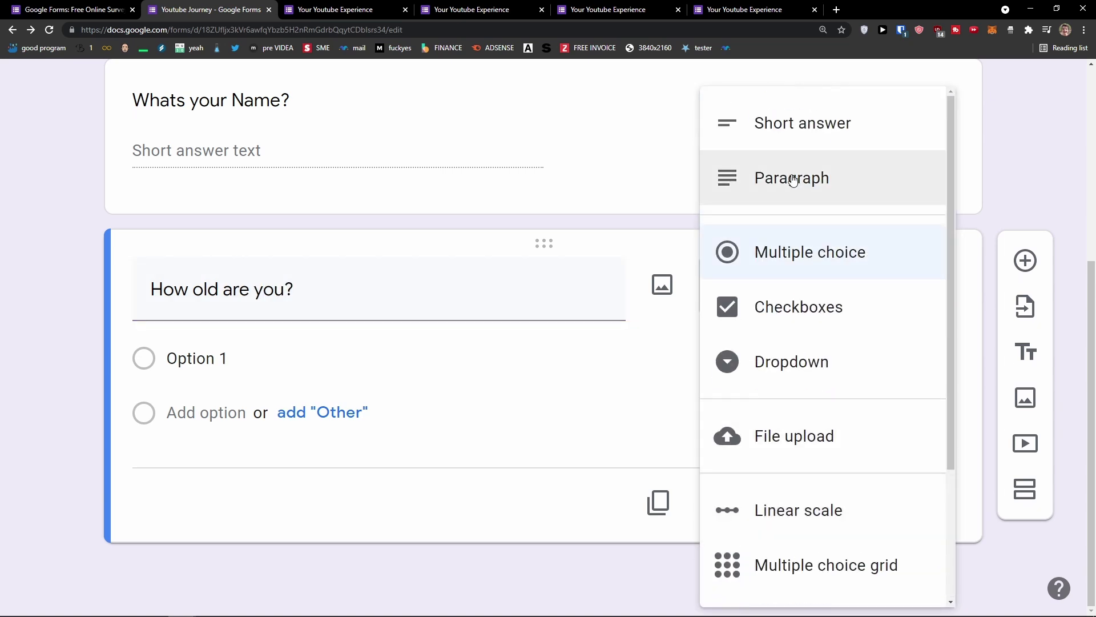
left_click(845, 137)
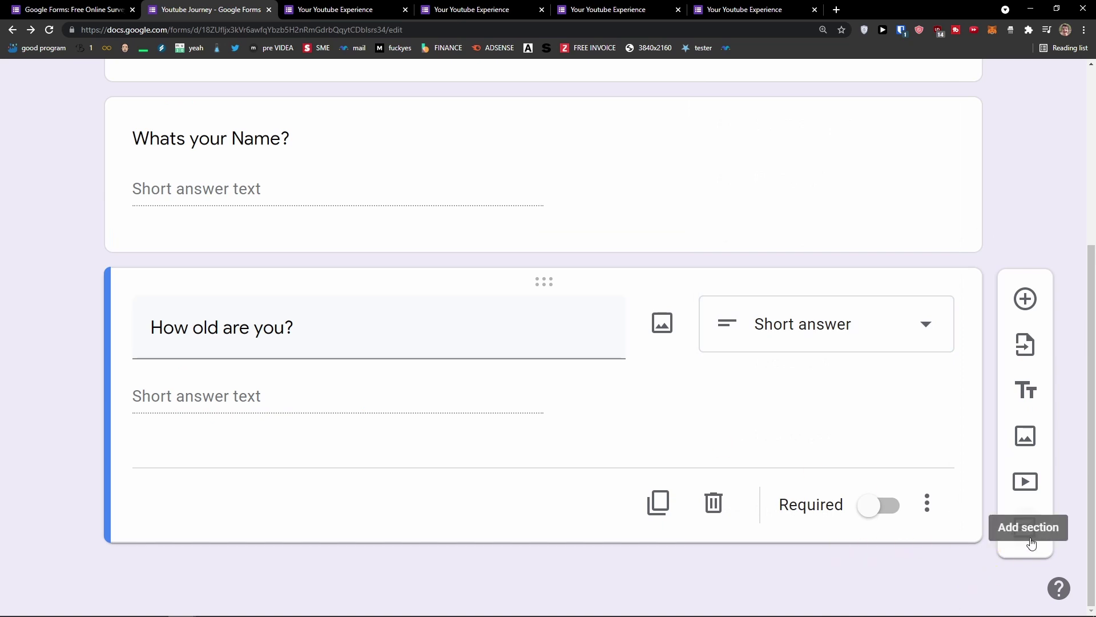
- Add a new section titled 'Money' with the description 'How much money you make?'
left_click(1028, 531)
scroll(658, 477, "up", 4)
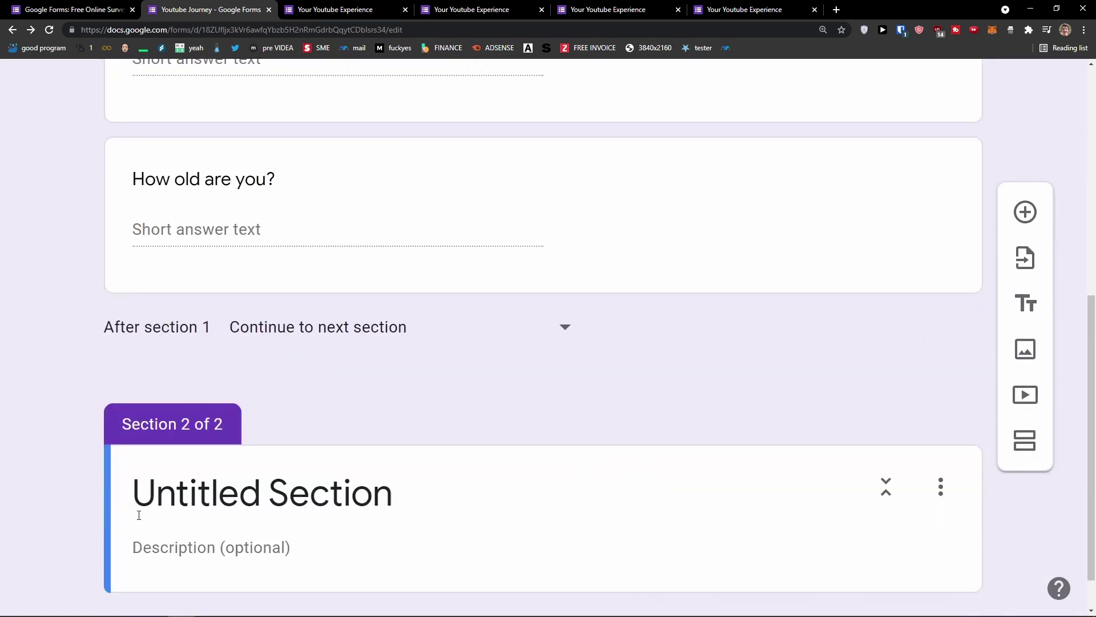
scroll(258, 455, "up", 8)
scroll(258, 455, "down", 8)
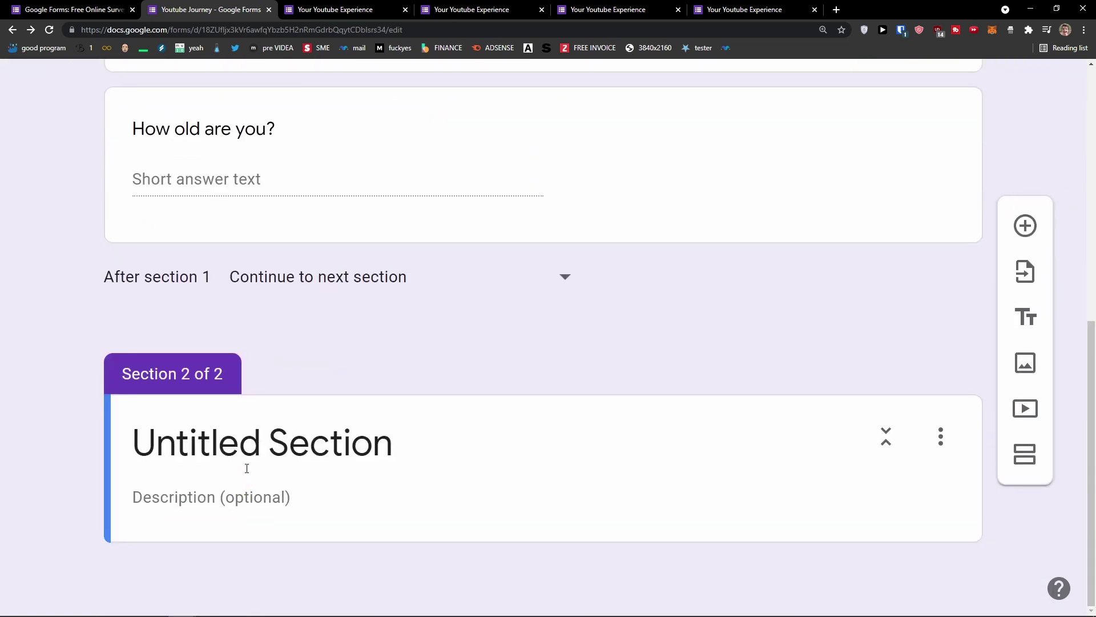
left_click(244, 444)
double_click(249, 461)
triple_click(249, 460)
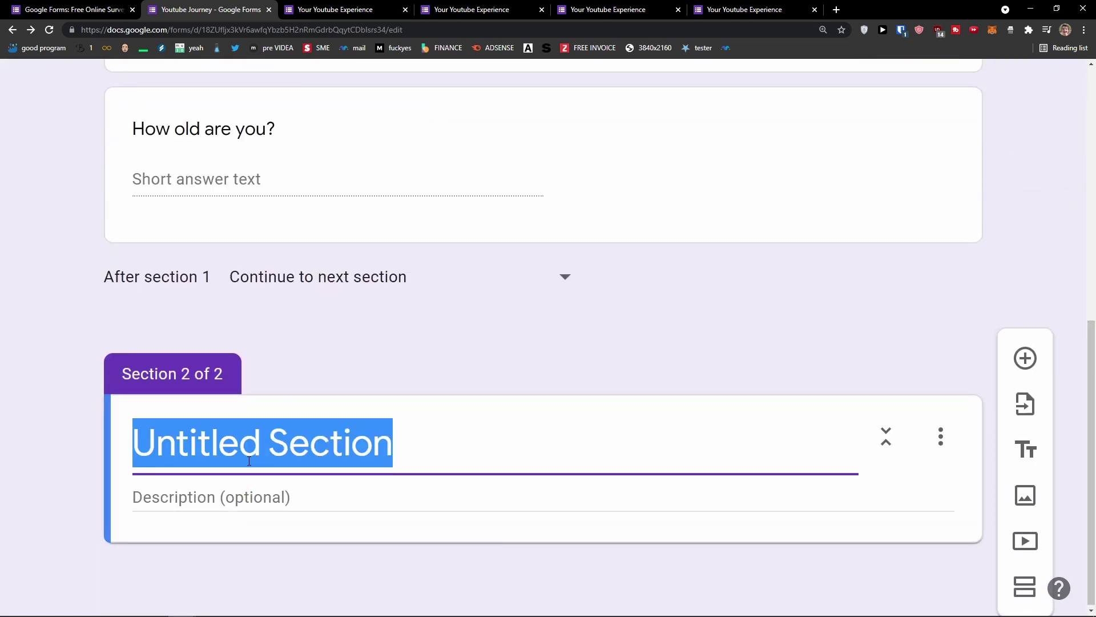
type("H")
key("BackSpace")
type("Money")
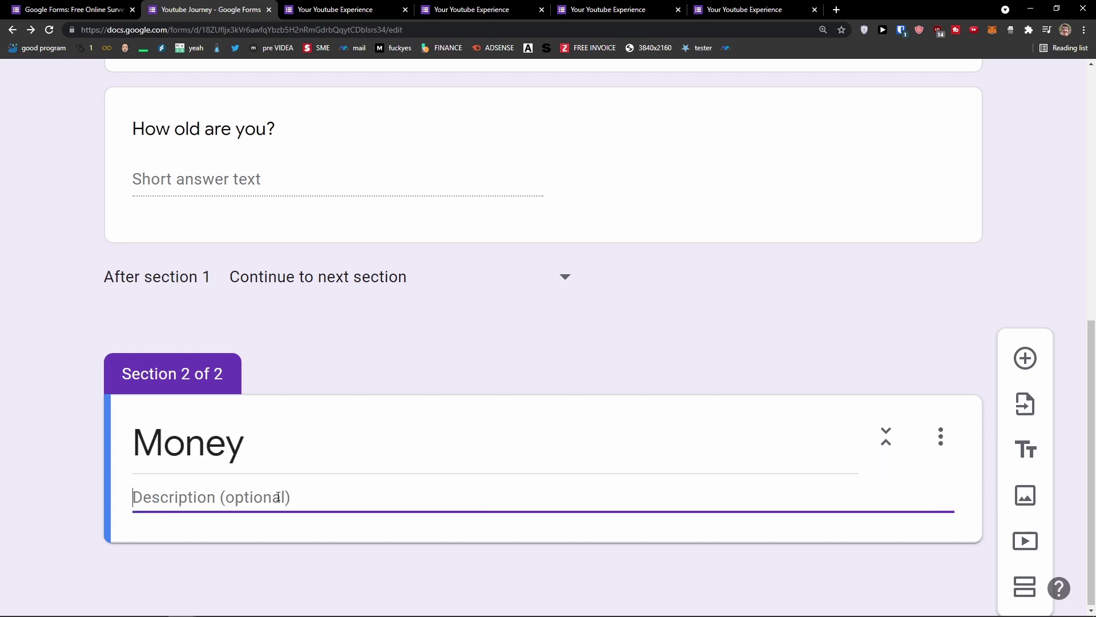
type("How much money you make?")
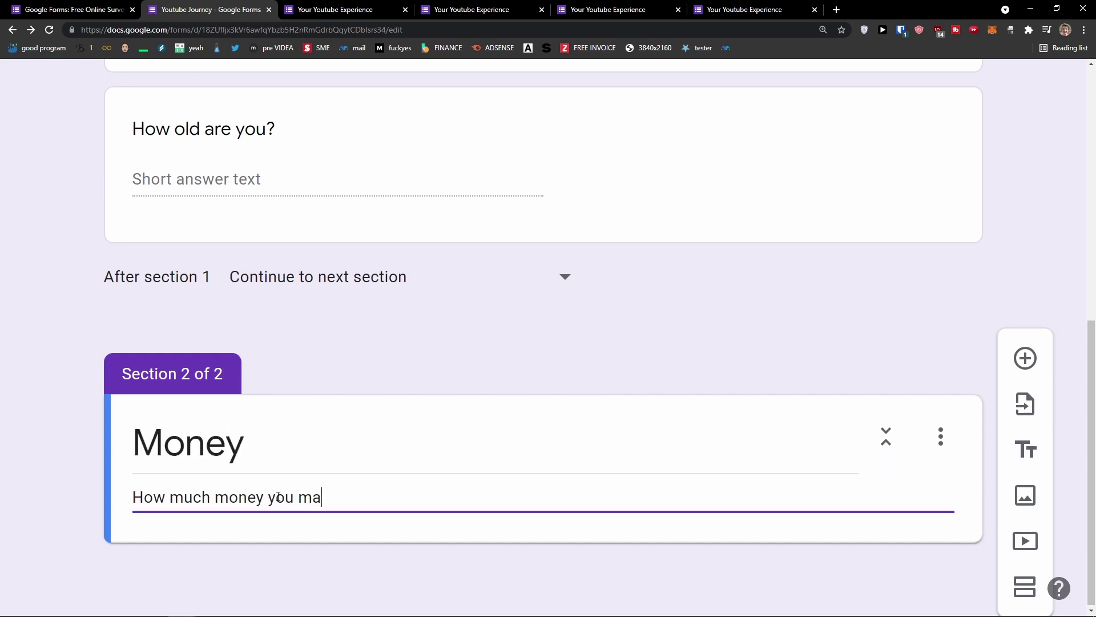
- Add a blank question under Money, keeping 'Continue to next section' after section 1
left_click(1025, 366)
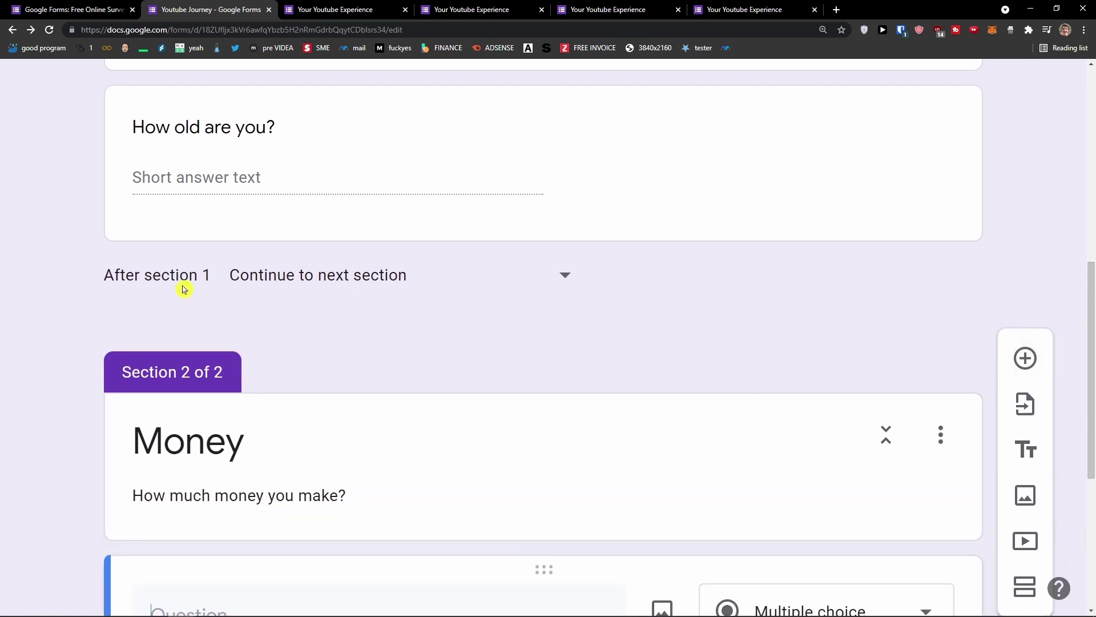
scroll(203, 318, "down", 4)
scroll(238, 407, "up", 2)
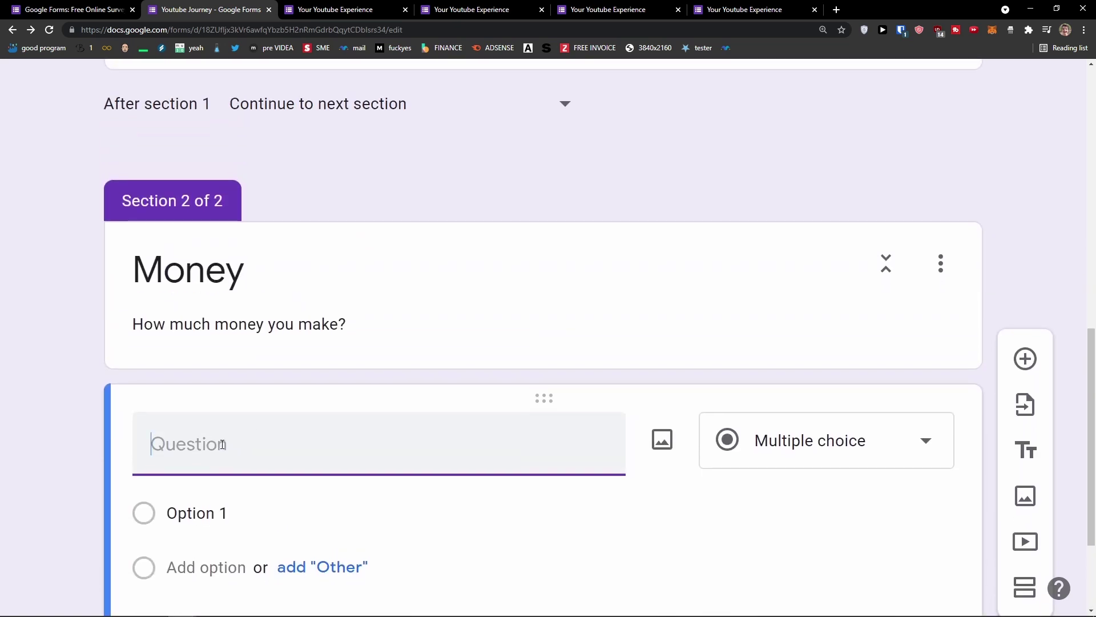
scroll(251, 426, "up", 1)
scroll(308, 340, "down", 3)
scroll(171, 286, "up", 4)
left_click_drag(102, 234, 238, 235)
left_click(343, 239)
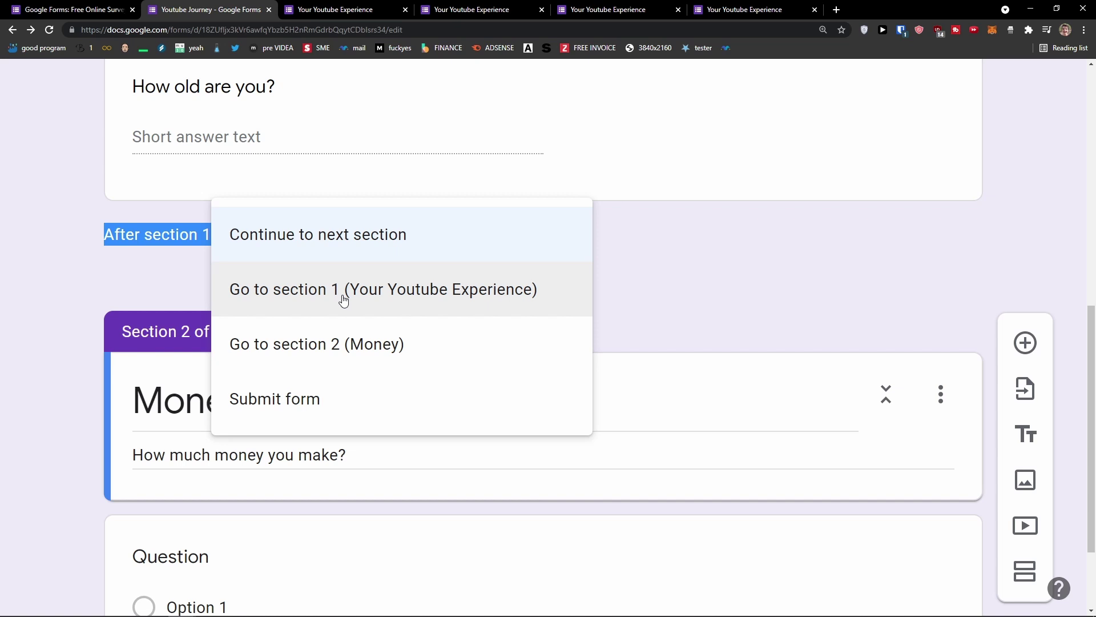
left_click(86, 239)
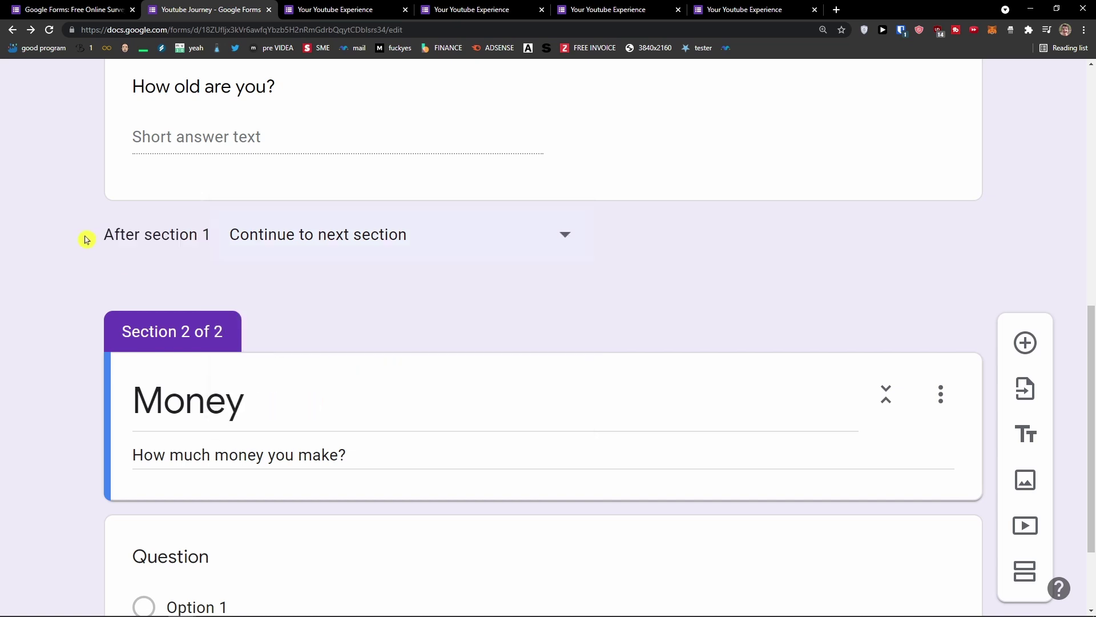
left_click(281, 238)
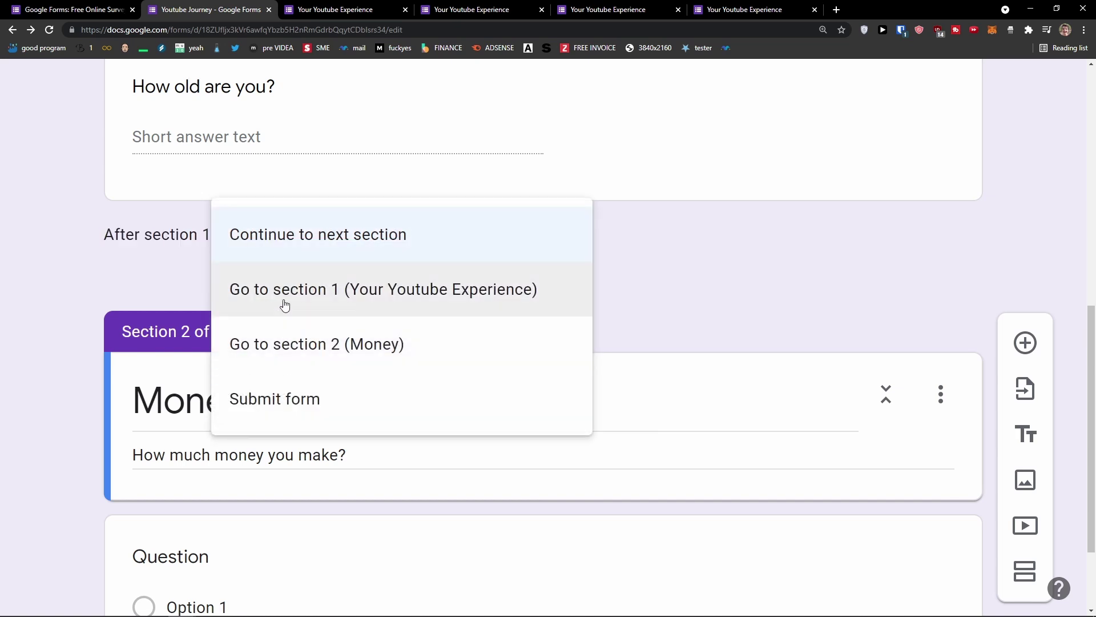
left_click(161, 282)
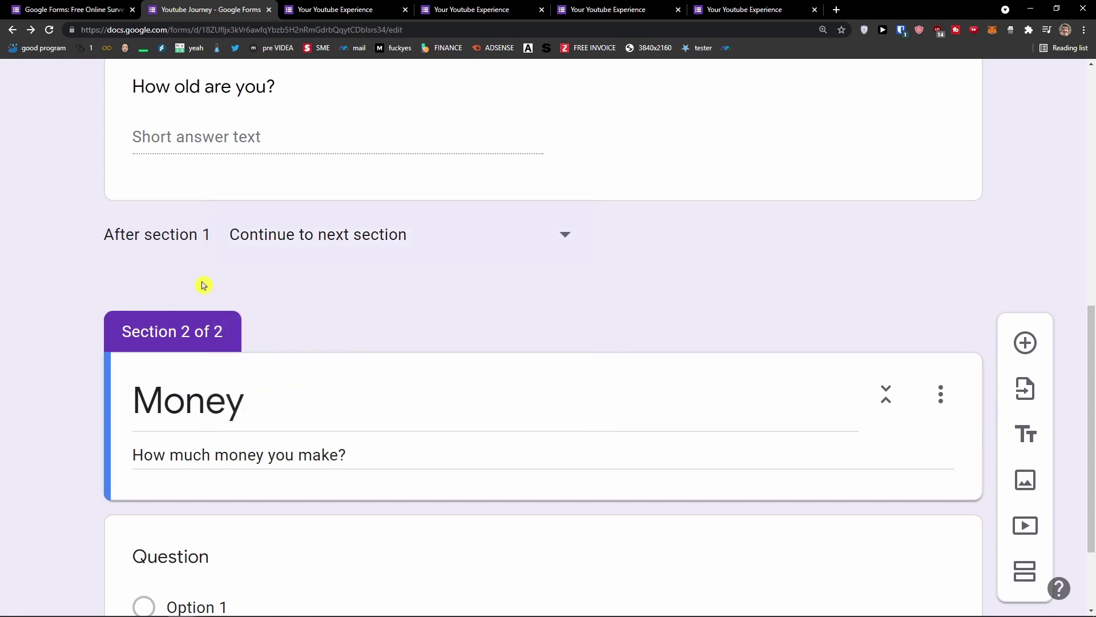
scroll(334, 345, "down", 2)
left_click(308, 370)
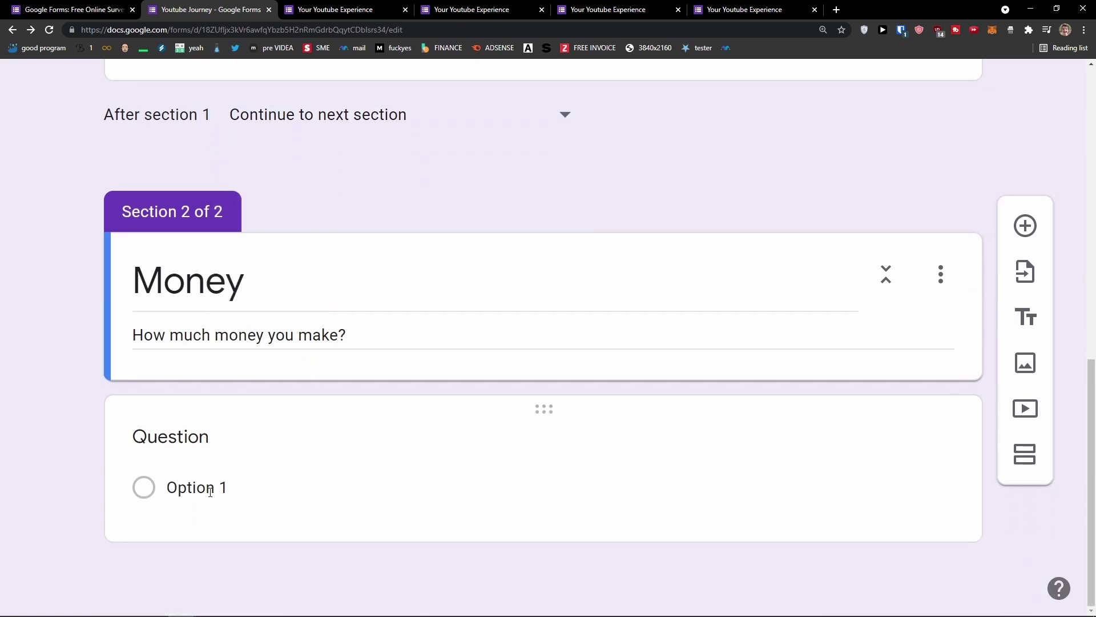
- Rename the section to 'Money related questions' and delete its description
left_click(264, 444)
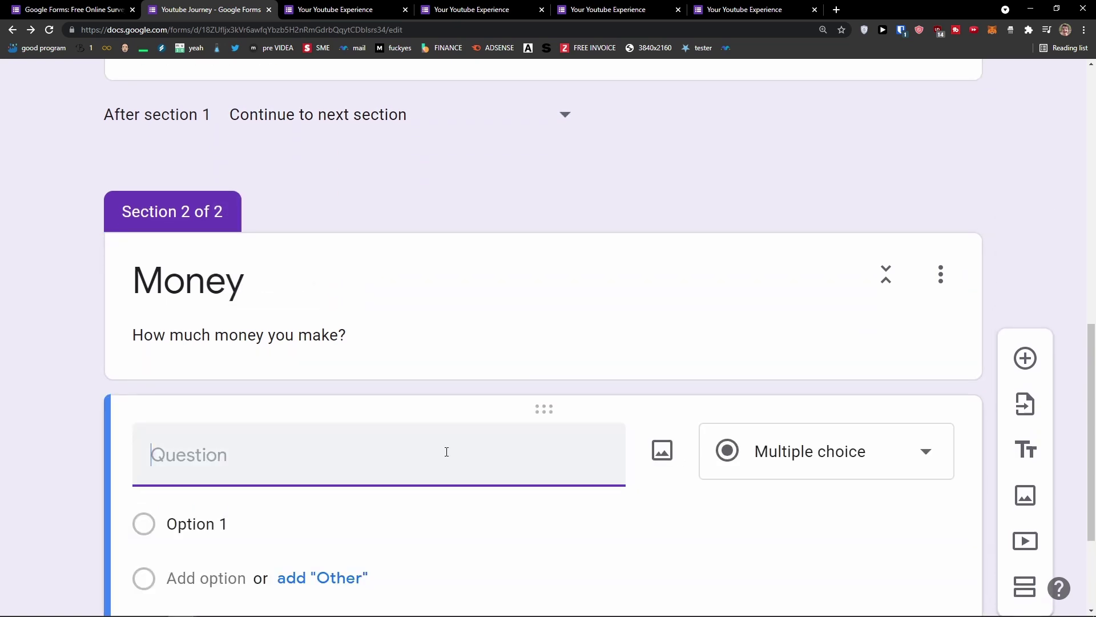
left_click(255, 285)
type("related questions")
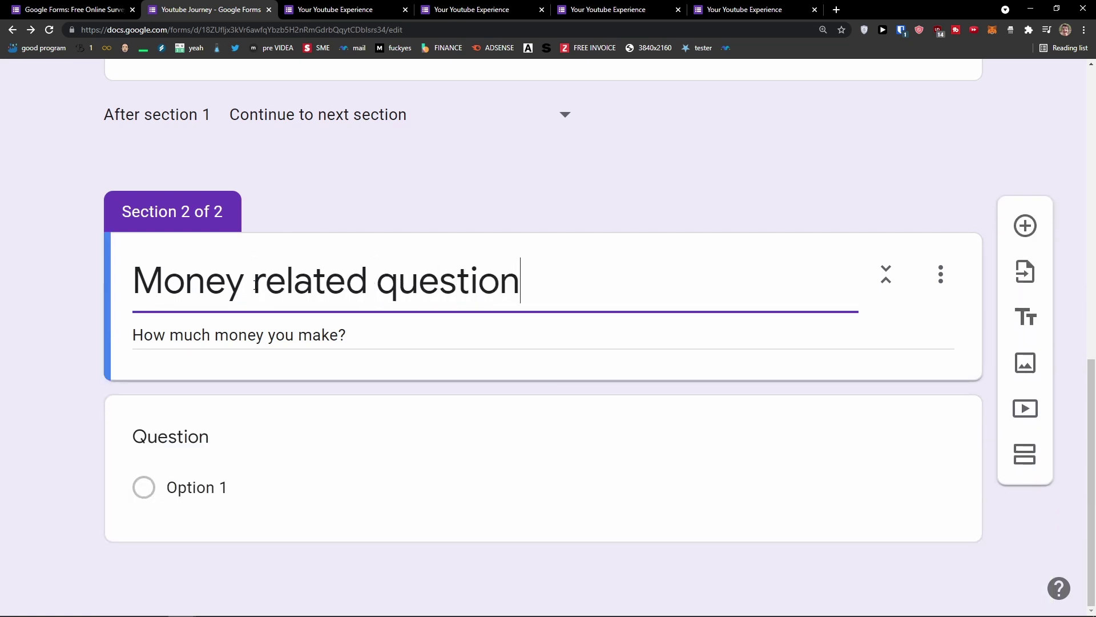
left_click(254, 346)
triple_click(262, 337)
key("BackSpace")
left_click(94, 363)
- Title the question 'How Much money you make?' as a multiple-choice question
left_click(173, 445)
type("How Much money you make?")
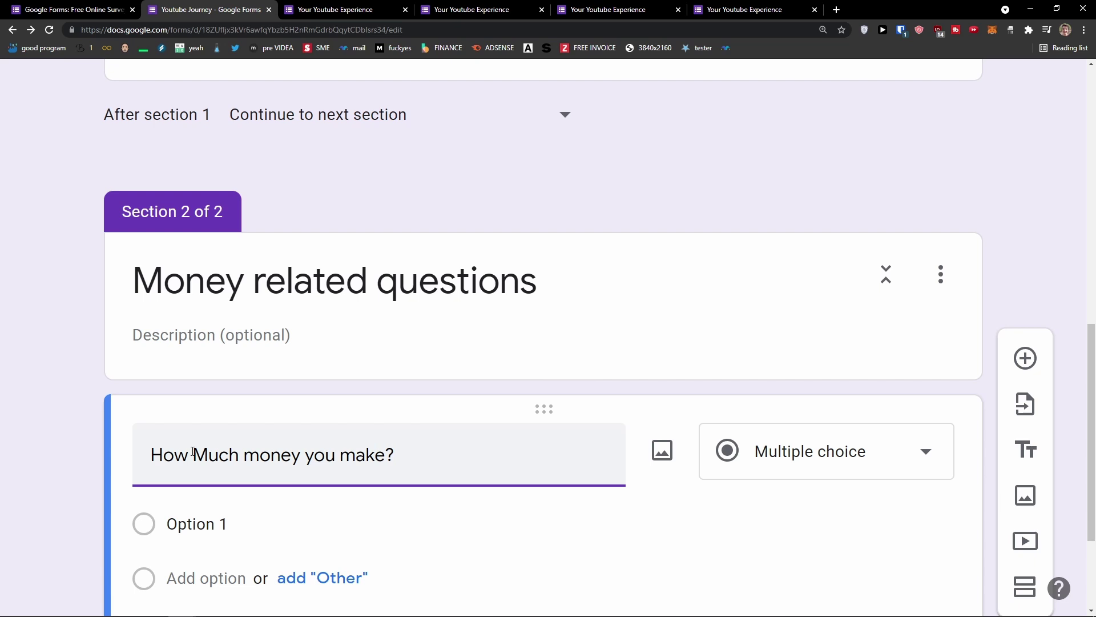
scroll(193, 457, "down", 2)
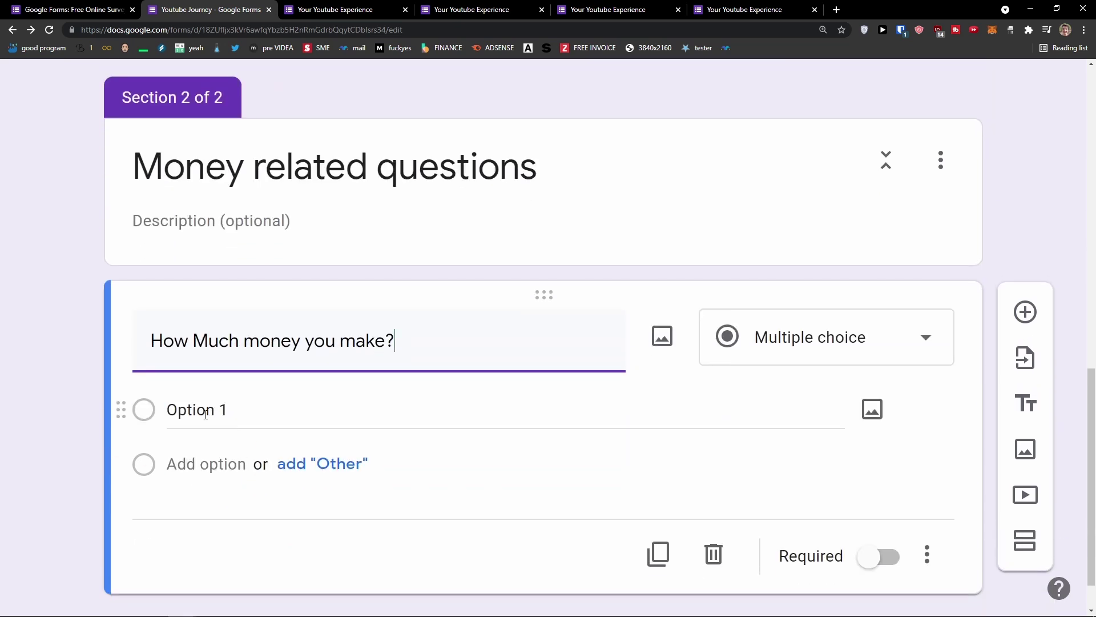
left_click(799, 352)
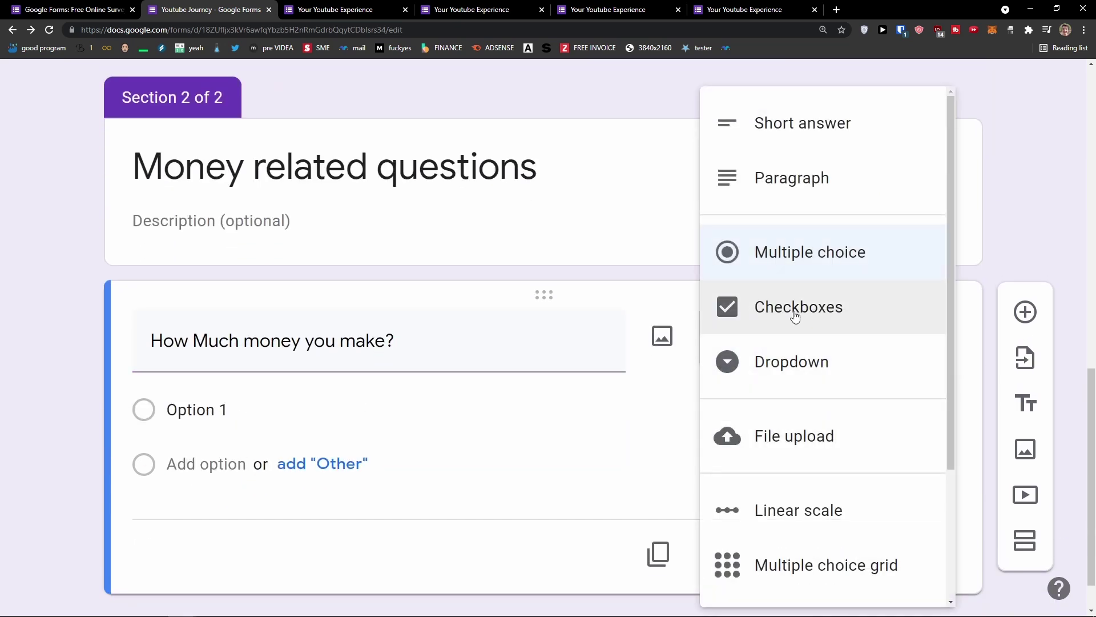
scroll(800, 385, "down", 3)
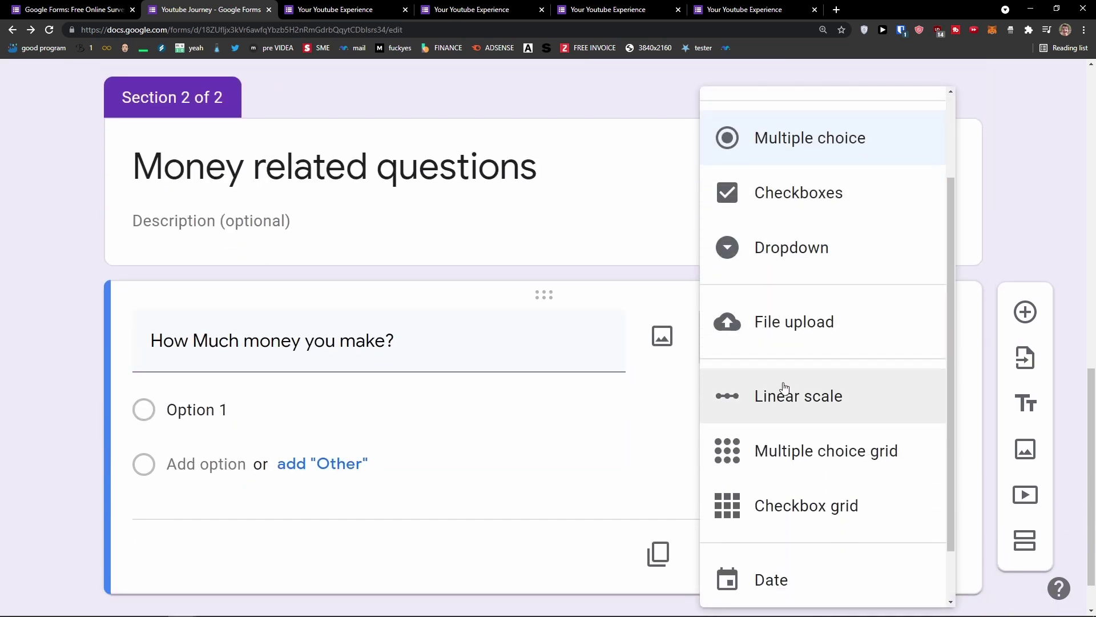
scroll(809, 399, "up", 3)
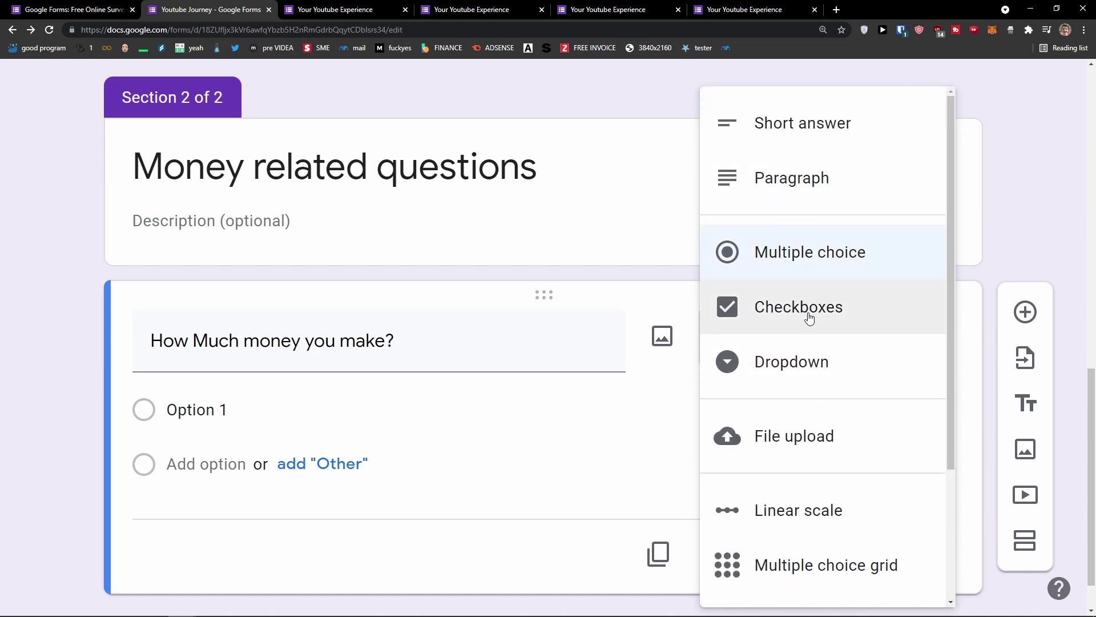
left_click(824, 262)
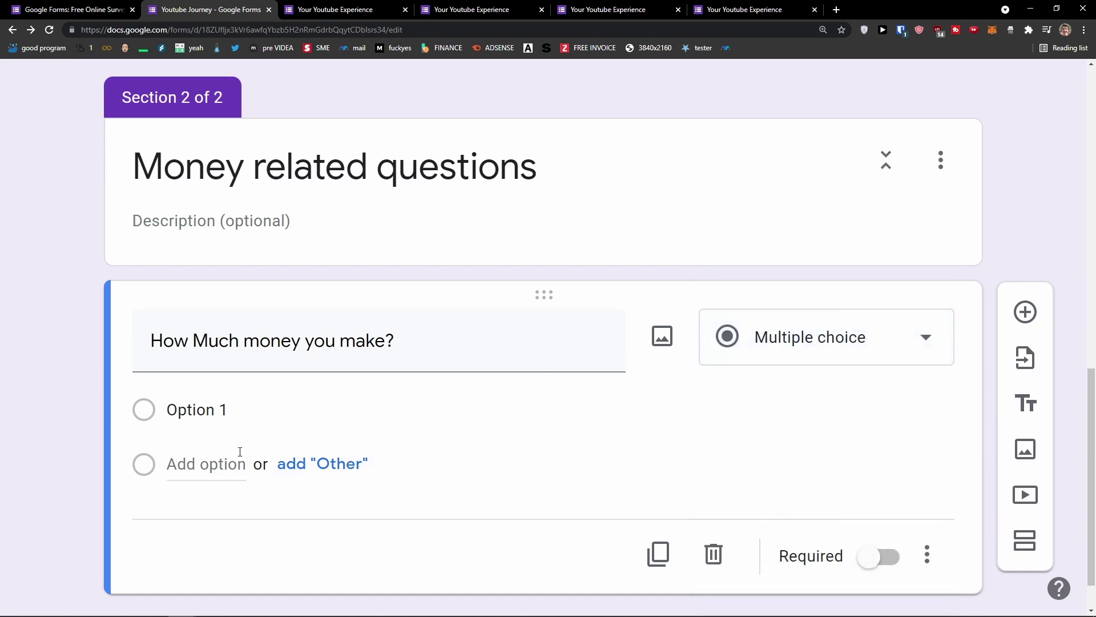
- Clear the Option 1 placeholder and add second and third answer choices
left_click(179, 463)
left_click(209, 419)
key("BackSpace")
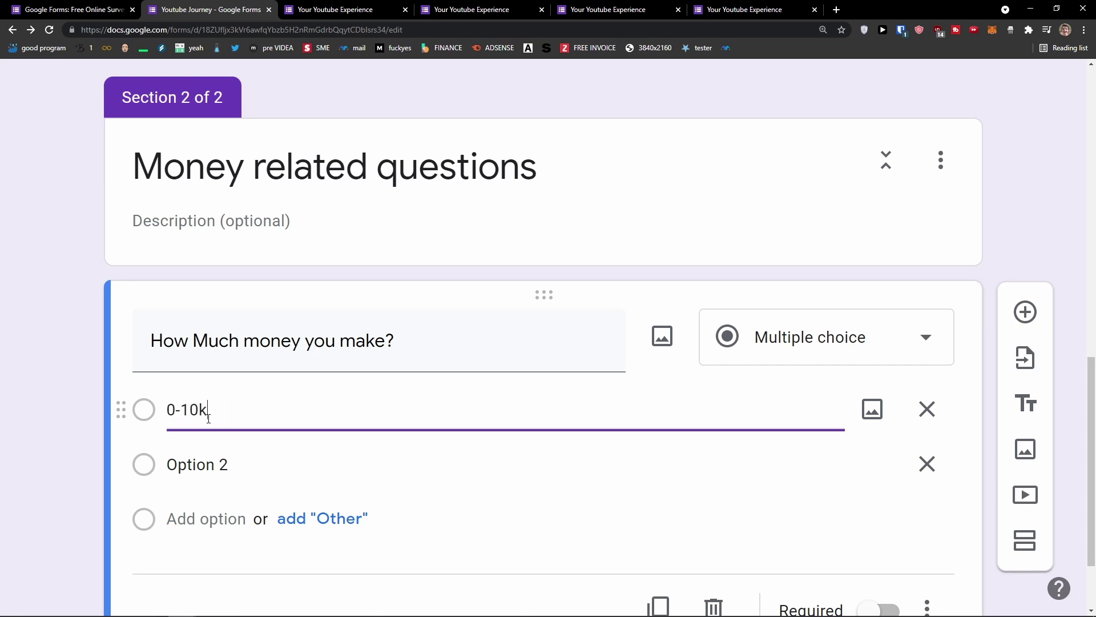
left_click(208, 460)
type("0.-")
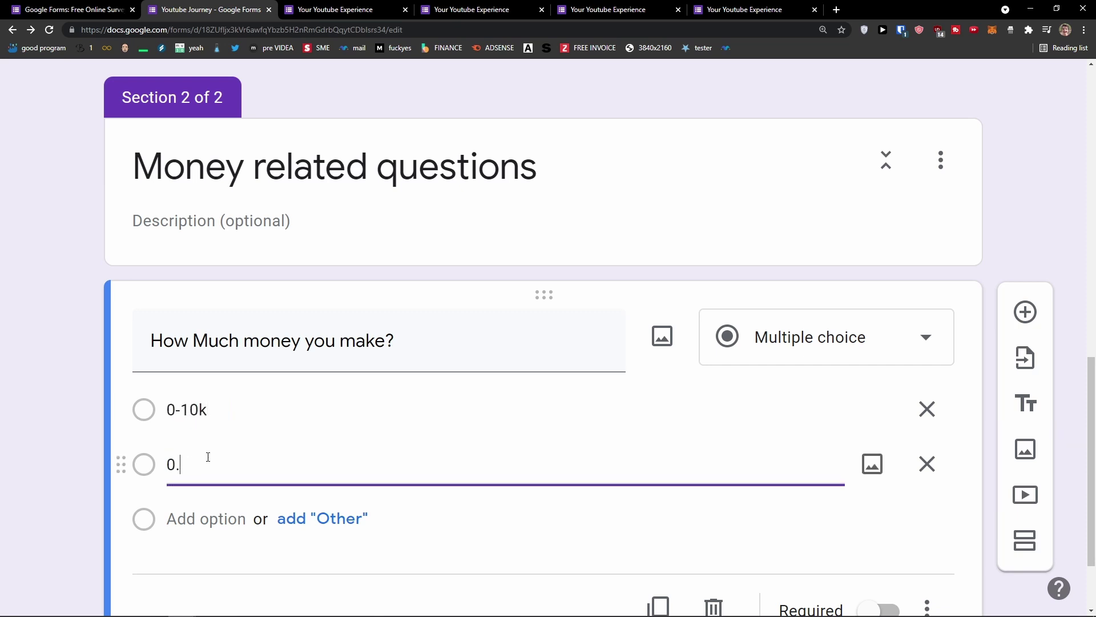
left_click(215, 515)
type("0")
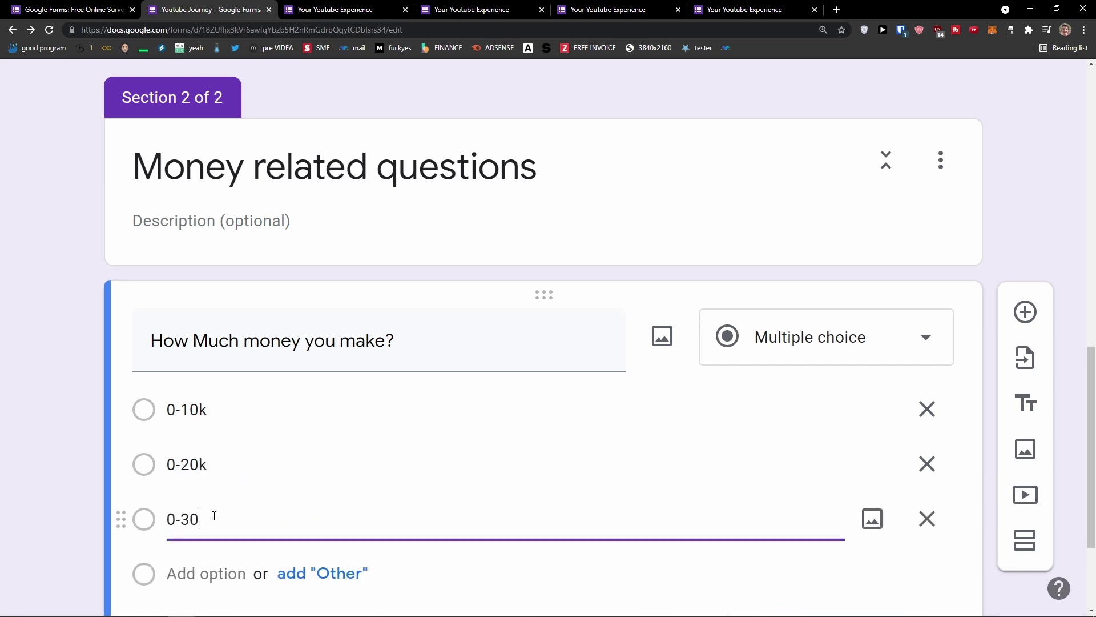
- Complete the answer choices as 0k-10k, 10k-20k and 20k-50k
left_click(177, 465)
left_click(176, 465)
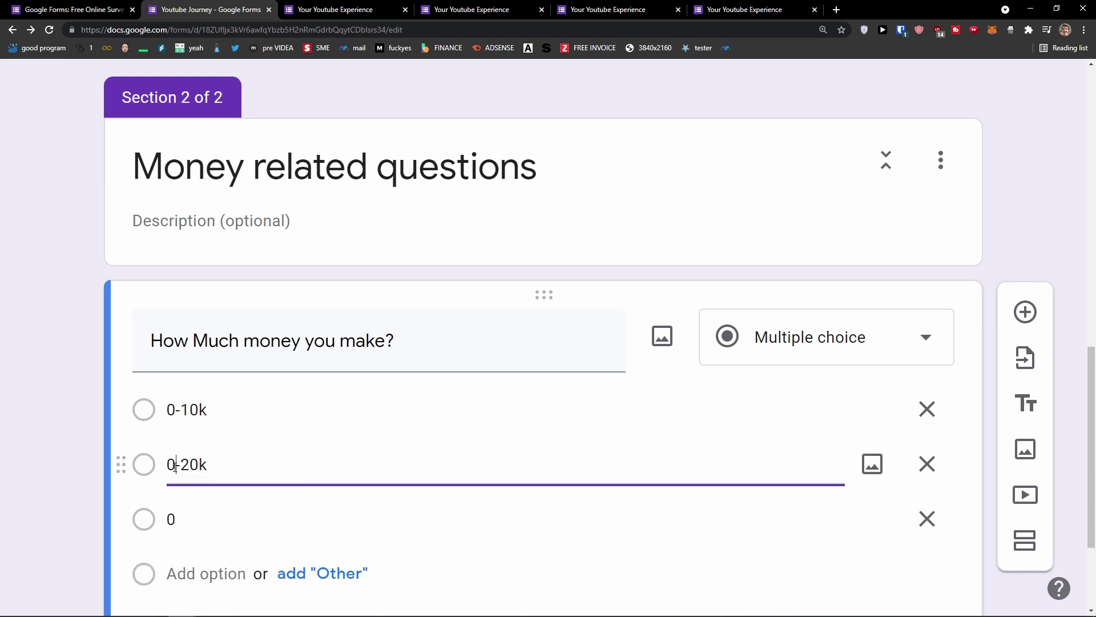
type("1")
left_click(185, 511)
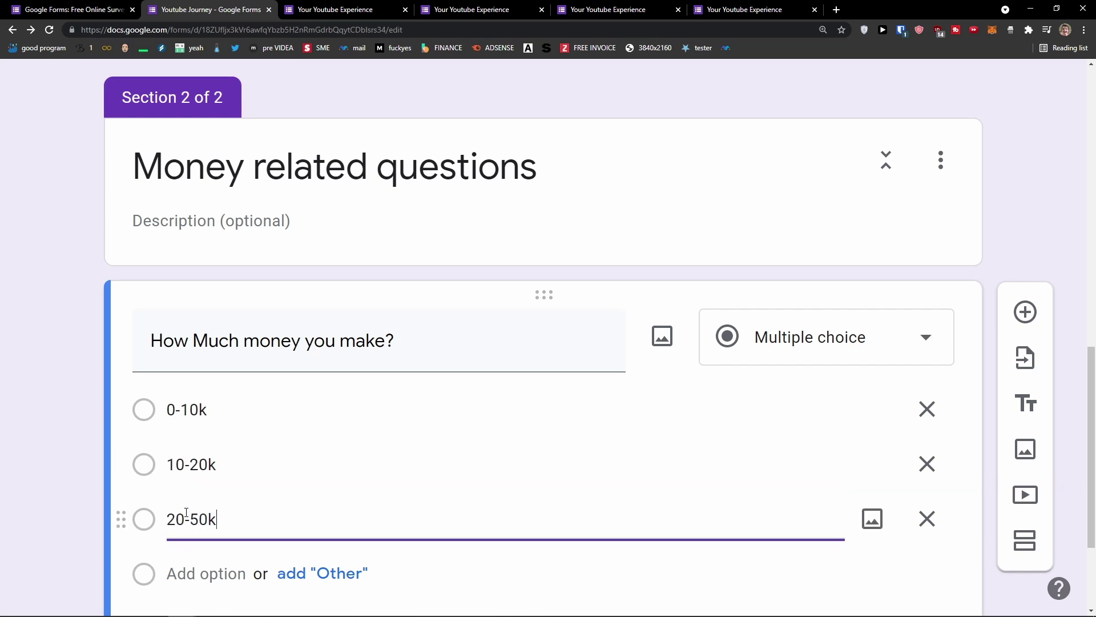
type("k")
left_click(183, 463)
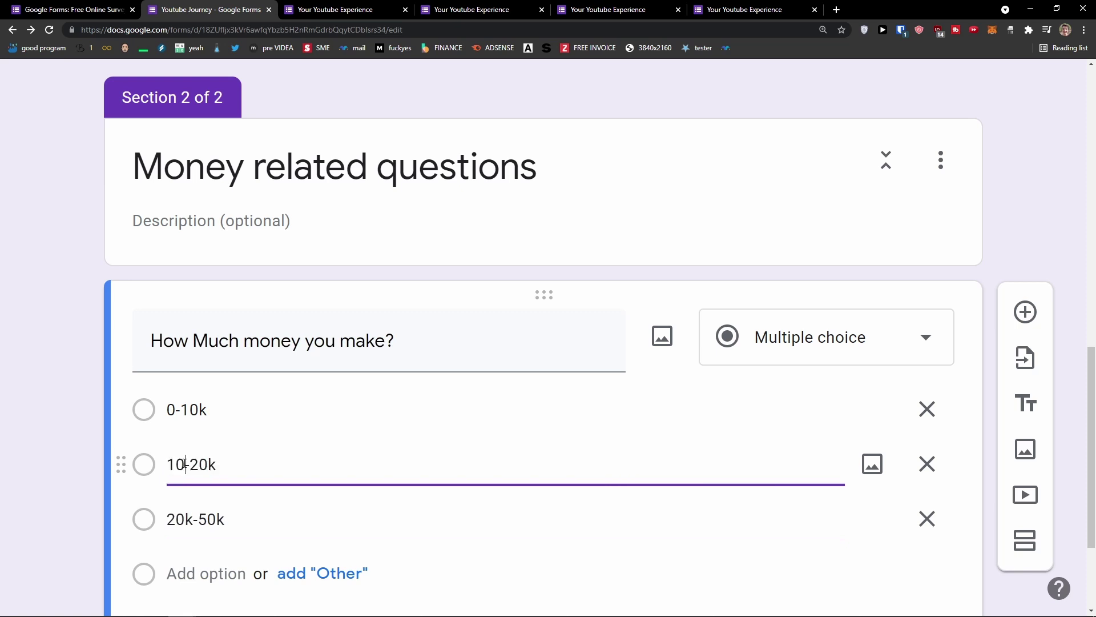
left_click(183, 464)
type("k")
left_click(174, 410)
left_click(175, 410)
type("k")
left_click(68, 423)
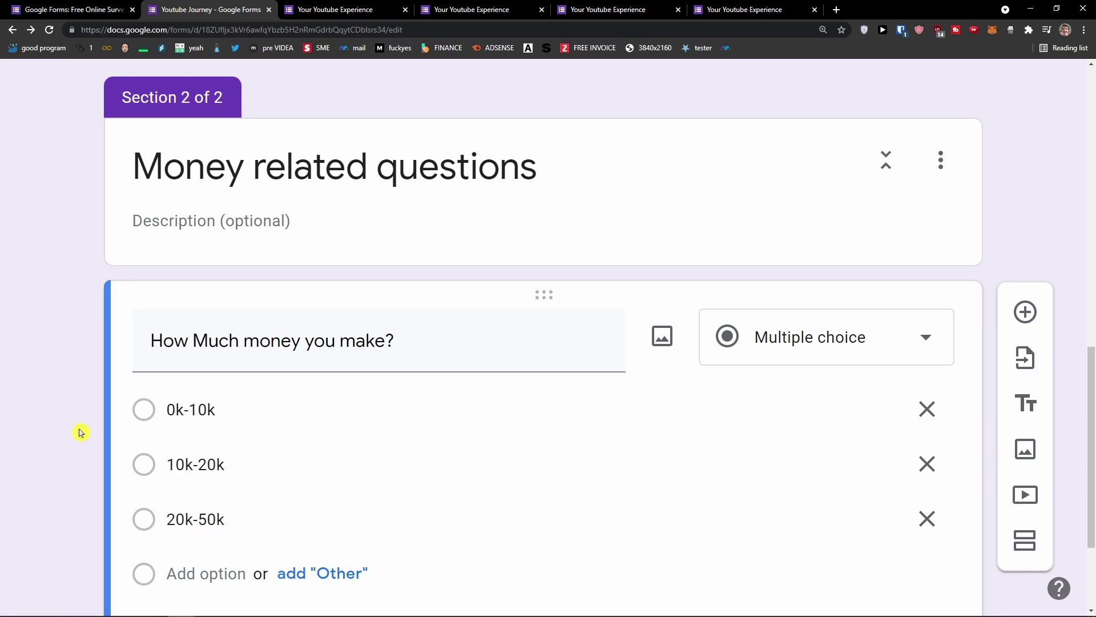
- Turn on Required for the 'Whats your Name?' and 'How old are you?' questions
scroll(318, 472, "down", 2)
scroll(357, 484, "up", 15)
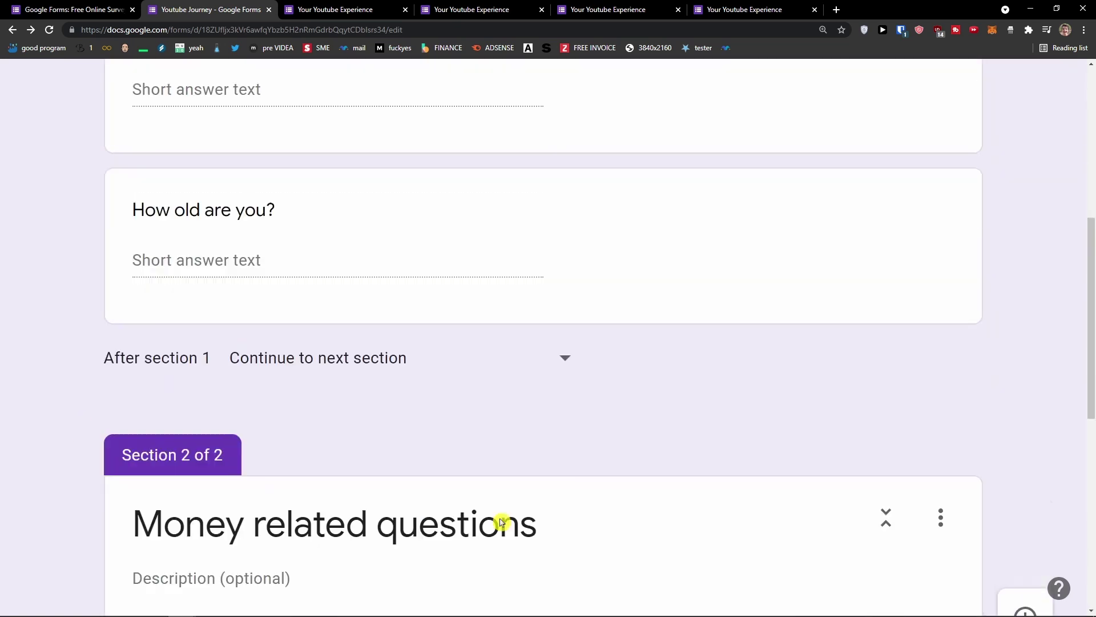
left_click(819, 454)
scroll(811, 462, "down", 3)
left_click(874, 464)
scroll(839, 423, "down", 5)
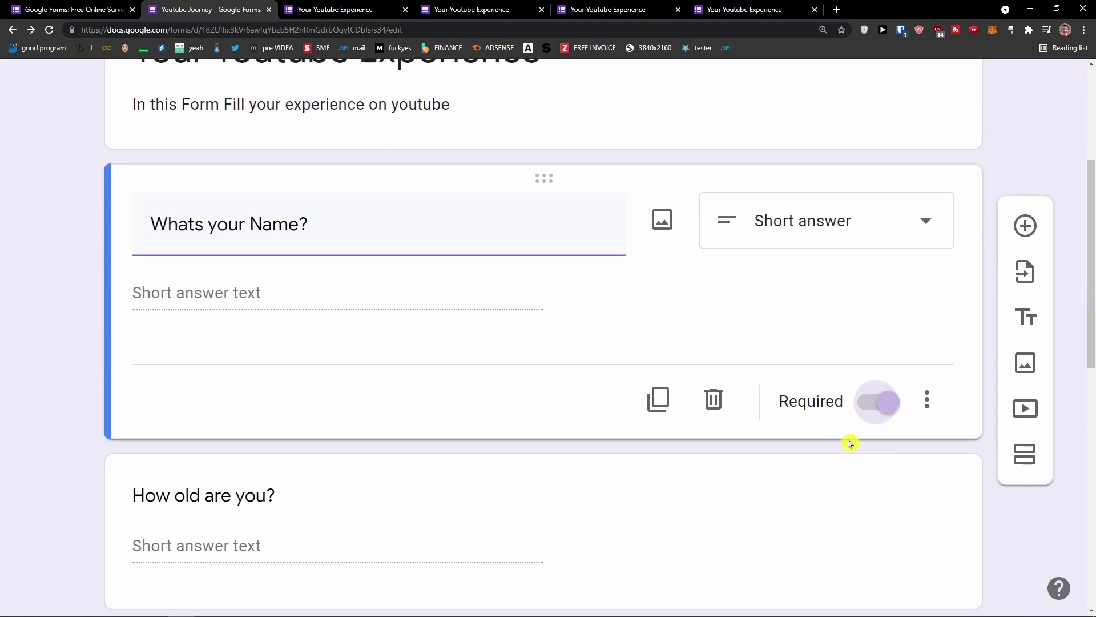
left_click(822, 314)
left_click(879, 287)
scroll(830, 448, "down", 8)
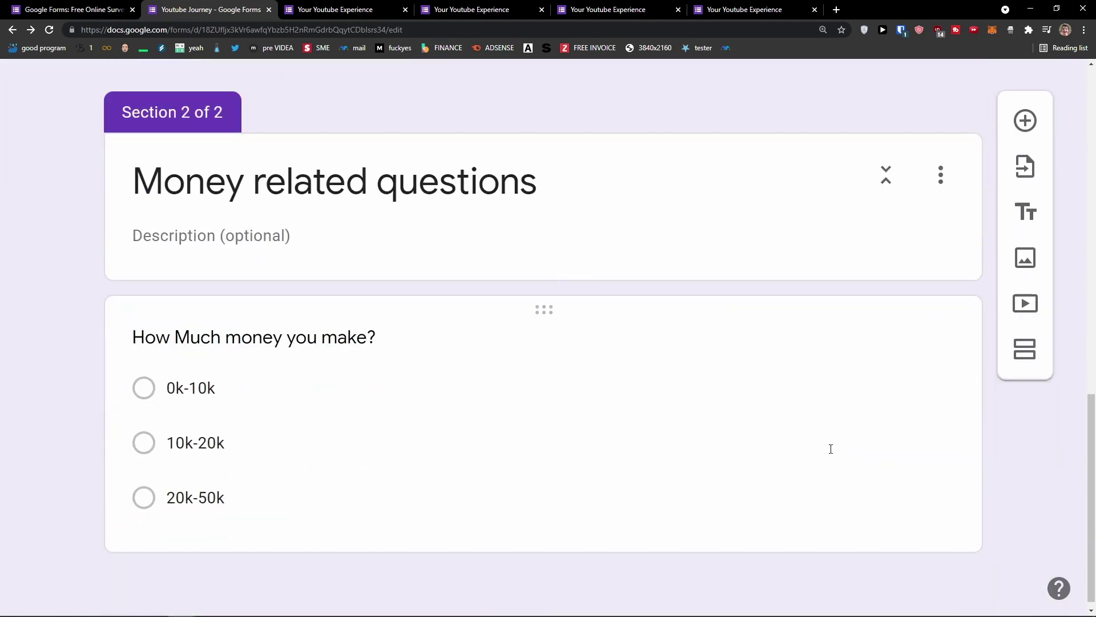
left_click(815, 472)
left_click(1011, 539)
scroll(962, 391, "up", 15)
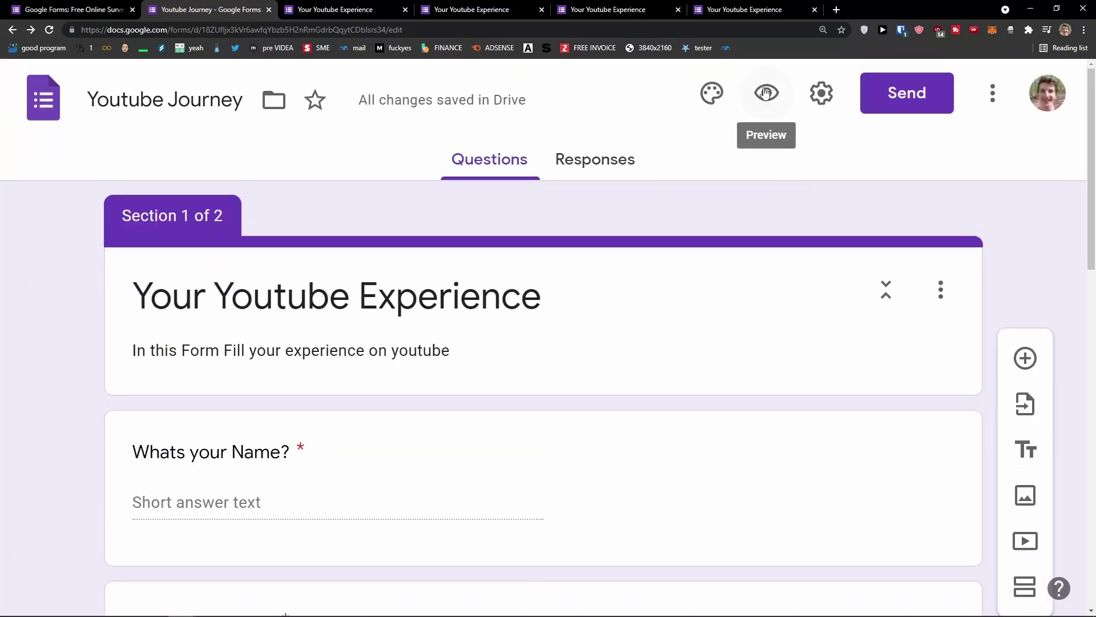
left_click(766, 92)
- In the preview, enter a name and age 24, advance to the money page, then return to the editor
scroll(621, 183, "down", 4)
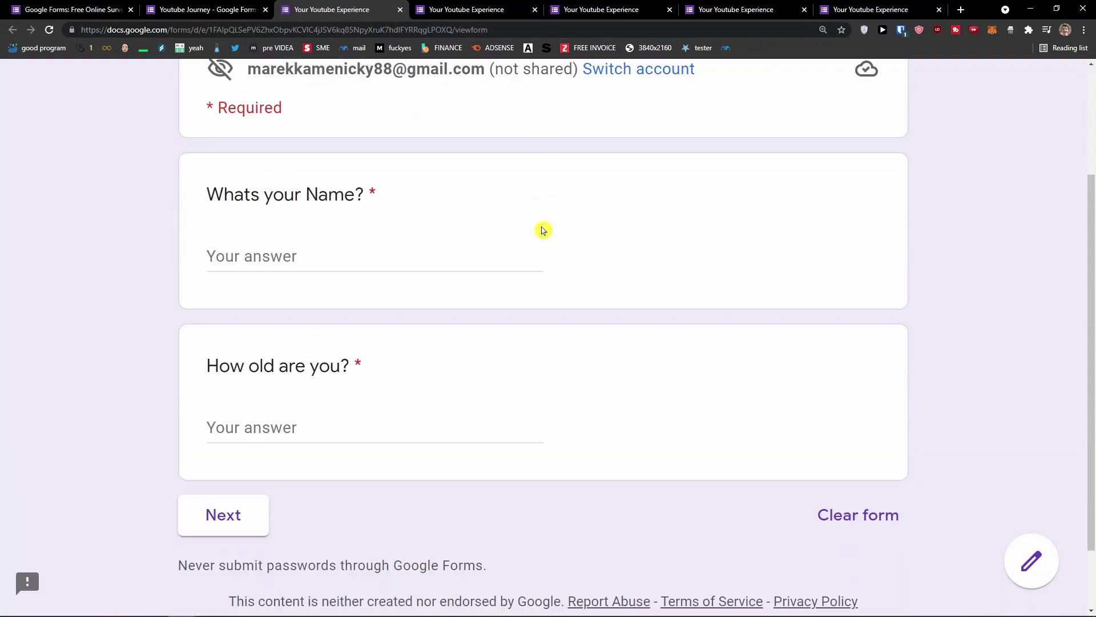
scroll(397, 289, "up", 4)
left_click(377, 411)
scroll(386, 339, "down", 2)
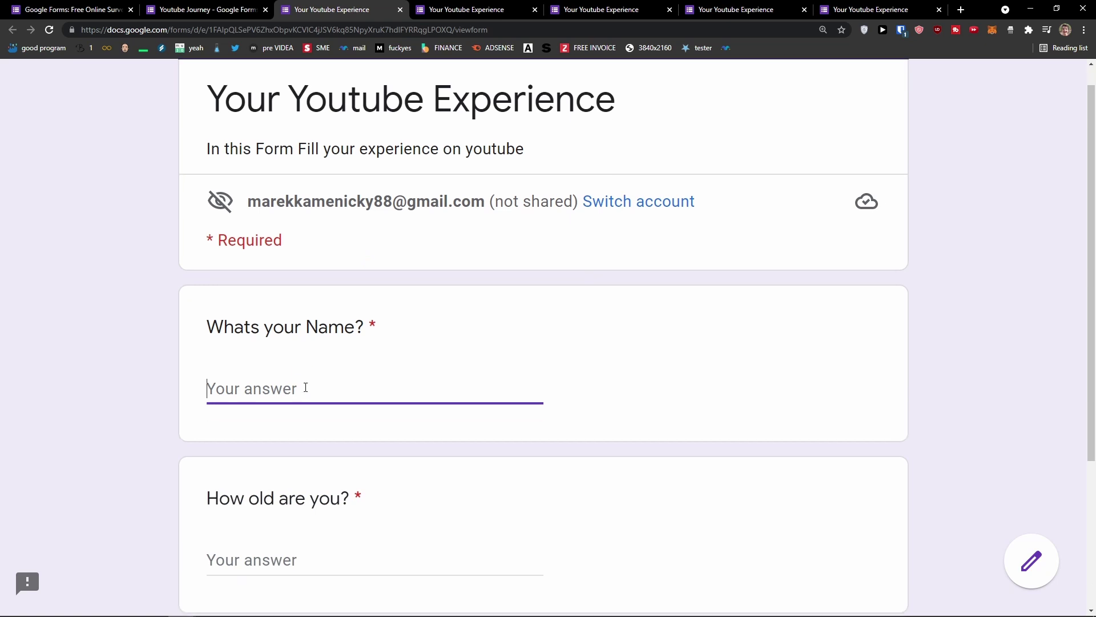
type("Marcus")
key("Tab")
type("24")
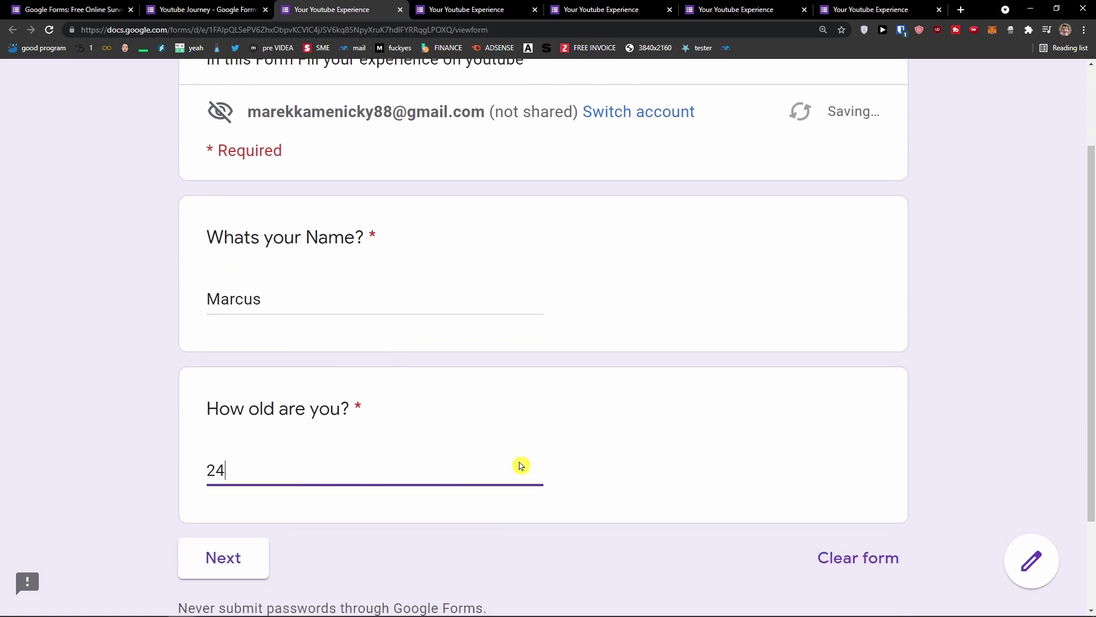
left_click(350, 552)
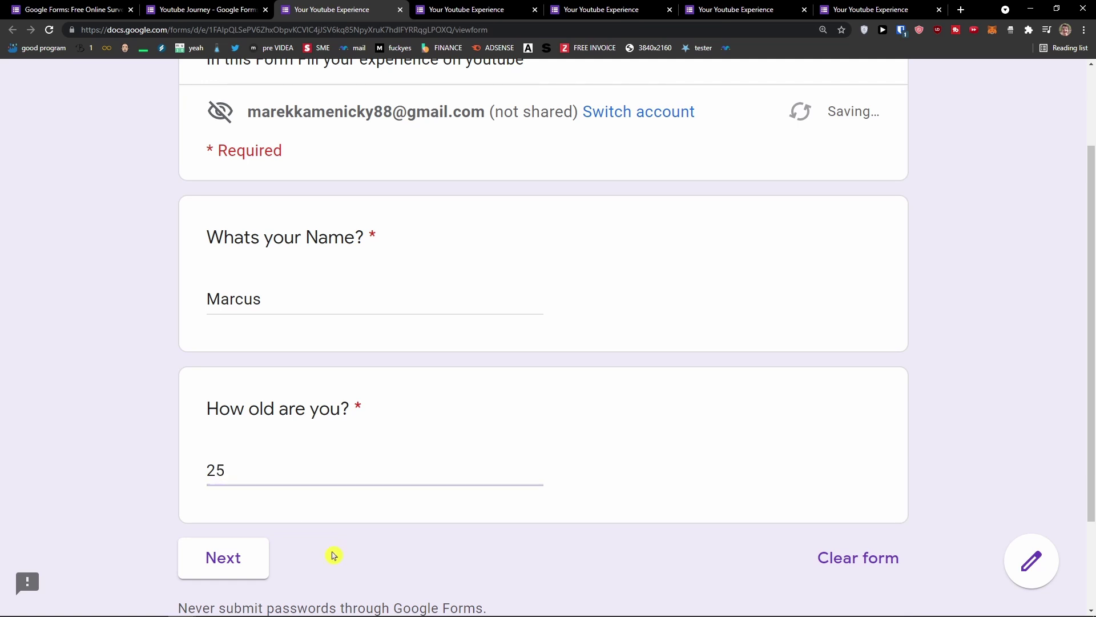
left_click(246, 557)
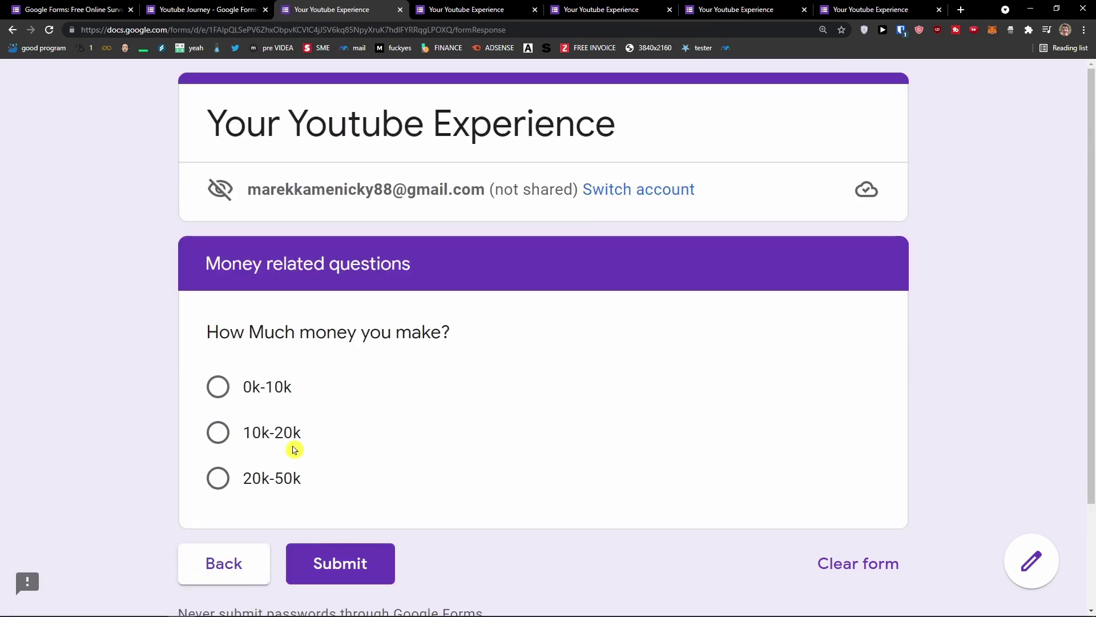
left_click(196, 8)
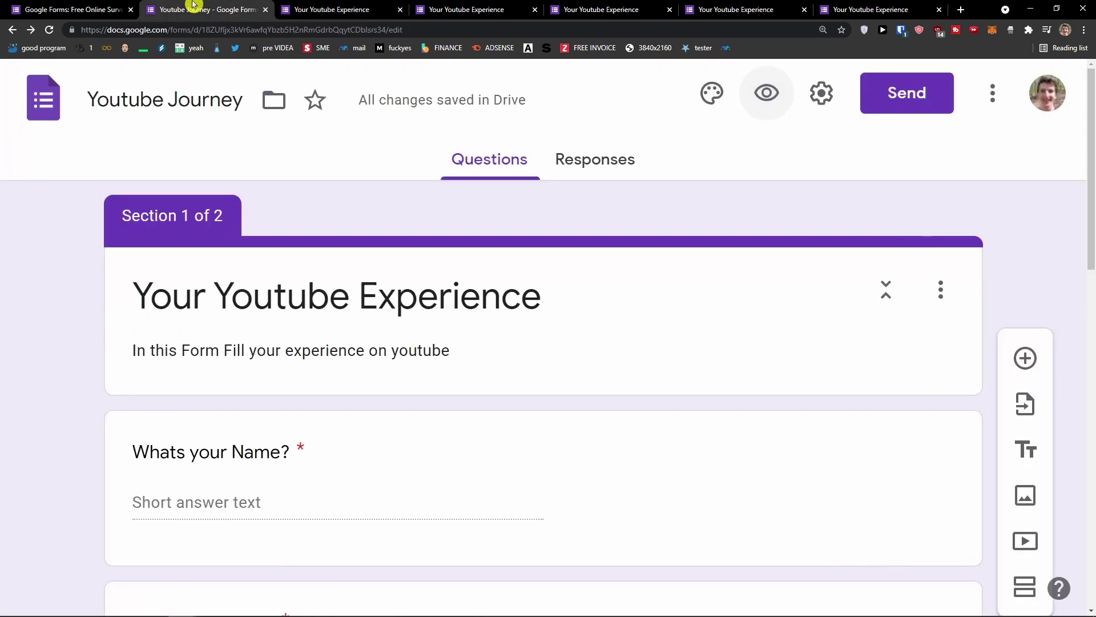
- Open the Theme options panel showing header image, theme colour and background colour choices
scroll(91, 270, "down", 4)
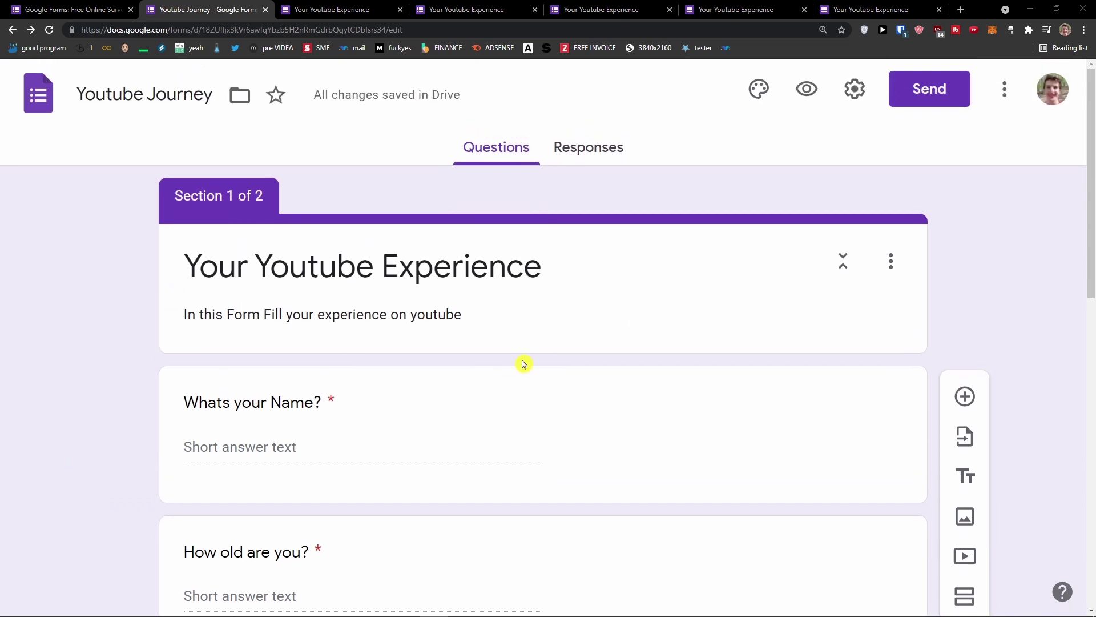
left_click(754, 96)
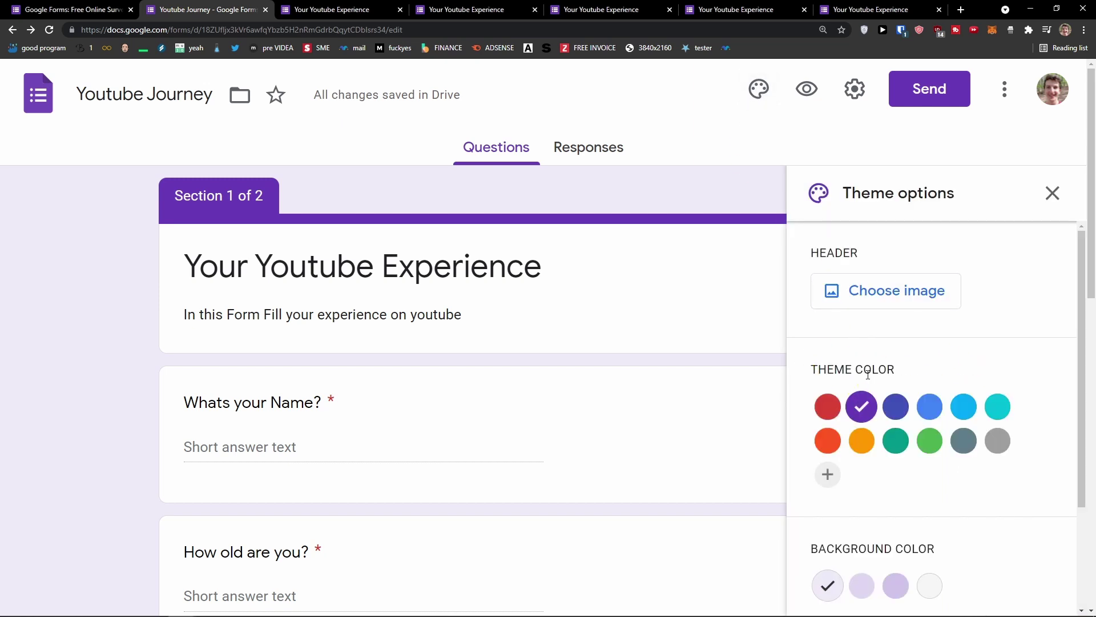
left_click(883, 299)
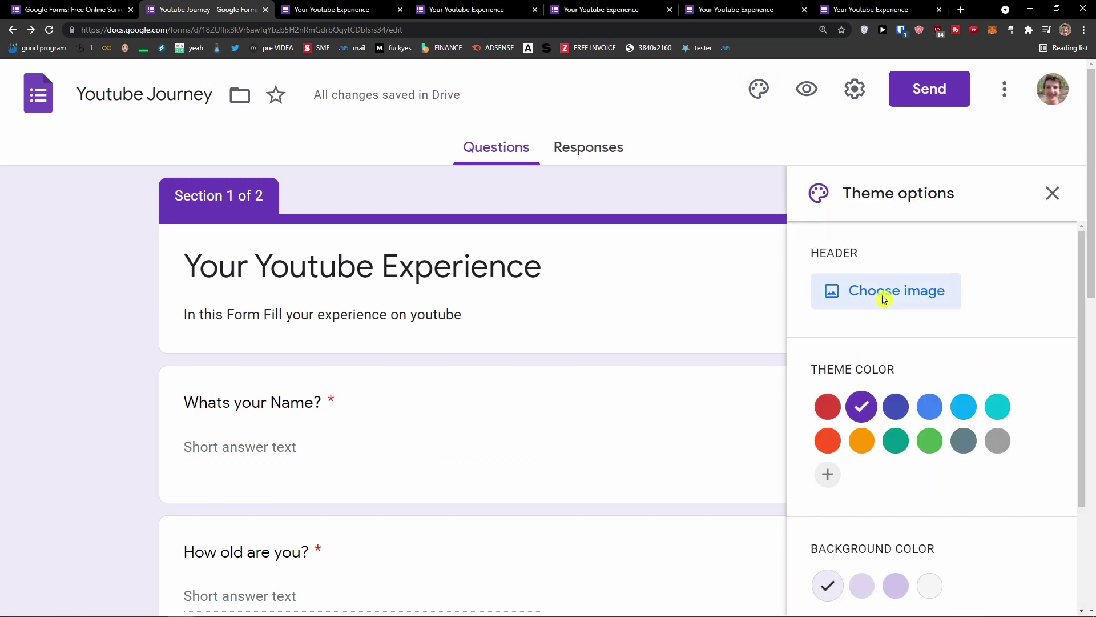
- Insert the night-sky silhouette theme image, a figure with a flashlight, as the form header
scroll(437, 284, "down", 2)
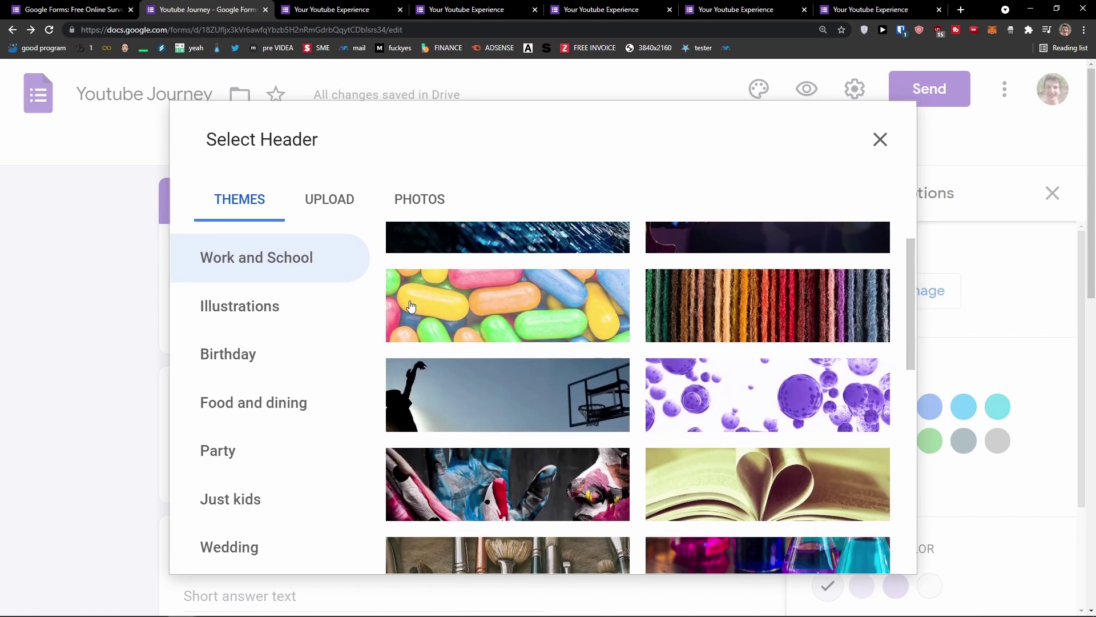
scroll(403, 301, "down", 6)
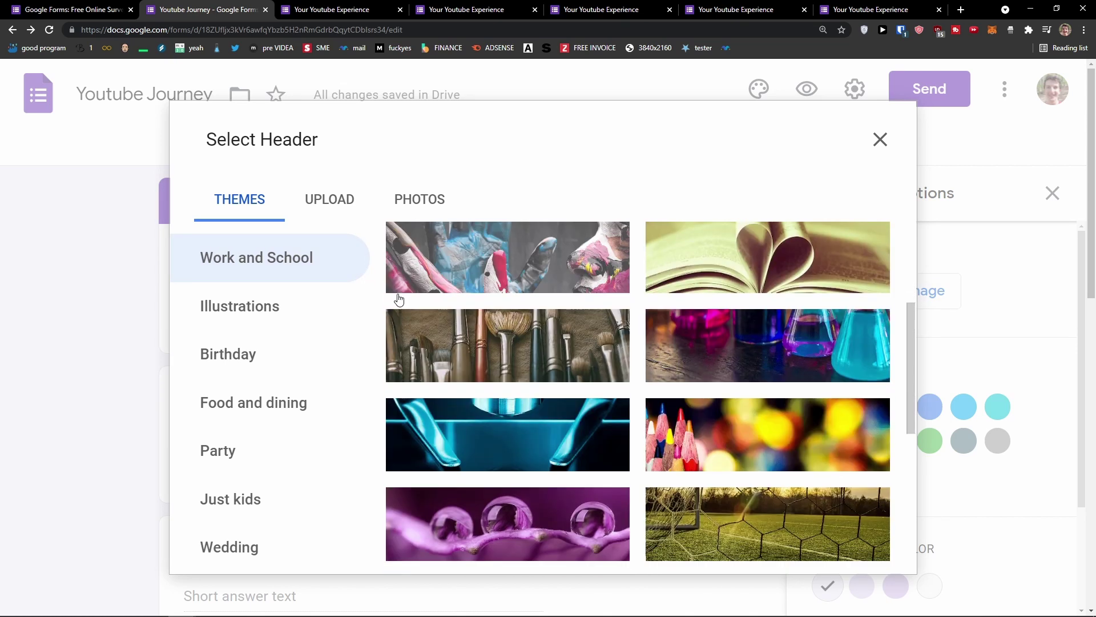
scroll(397, 300, "up", 8)
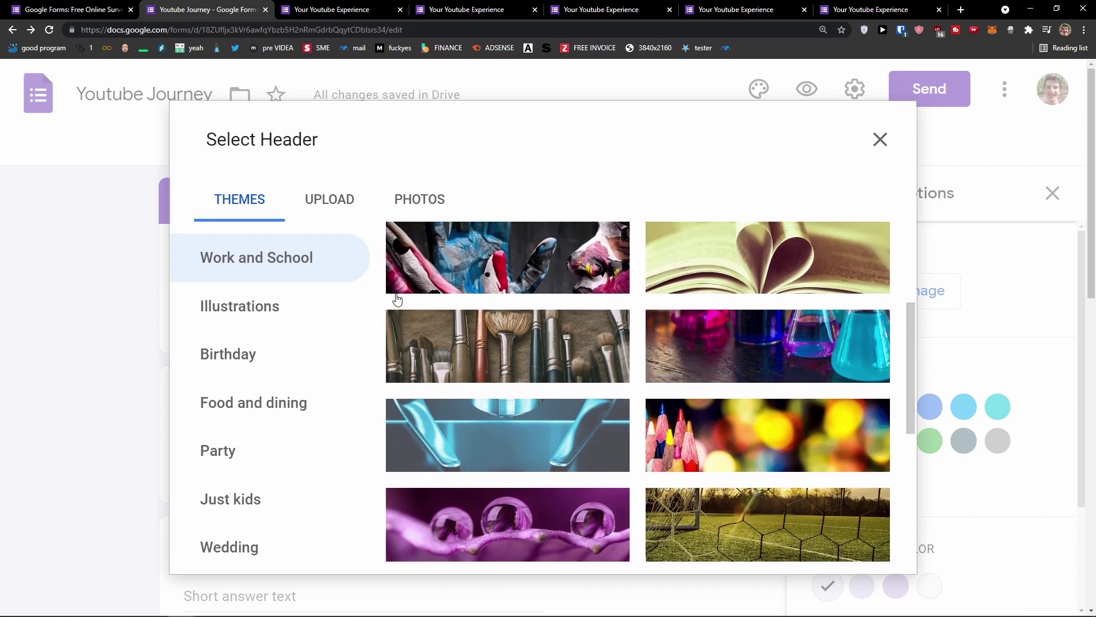
left_click(305, 201)
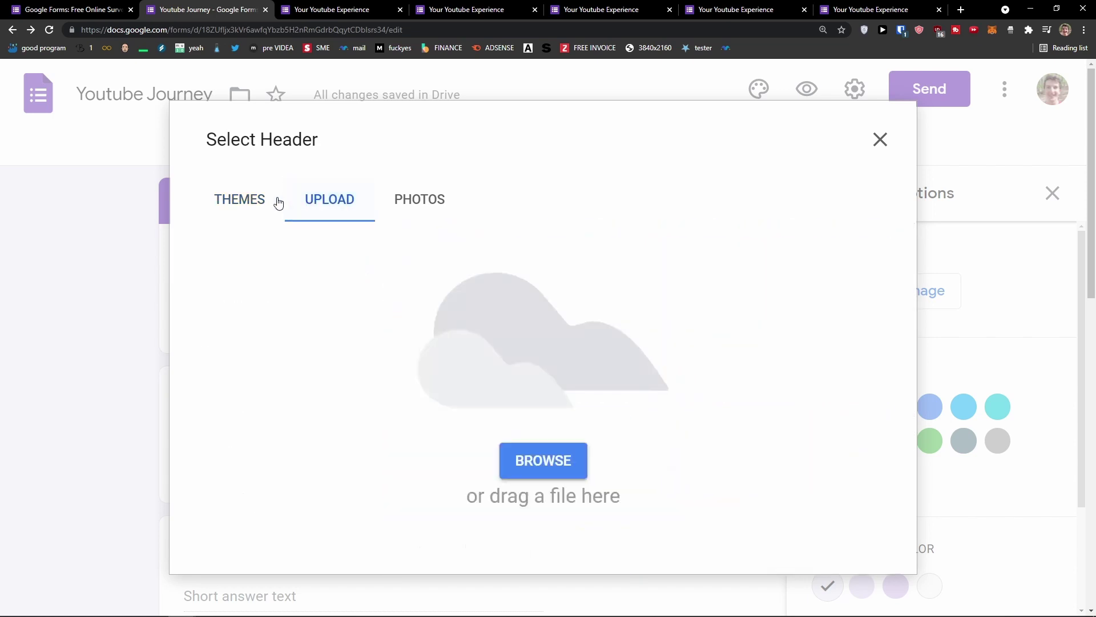
left_click(376, 201)
left_click(251, 205)
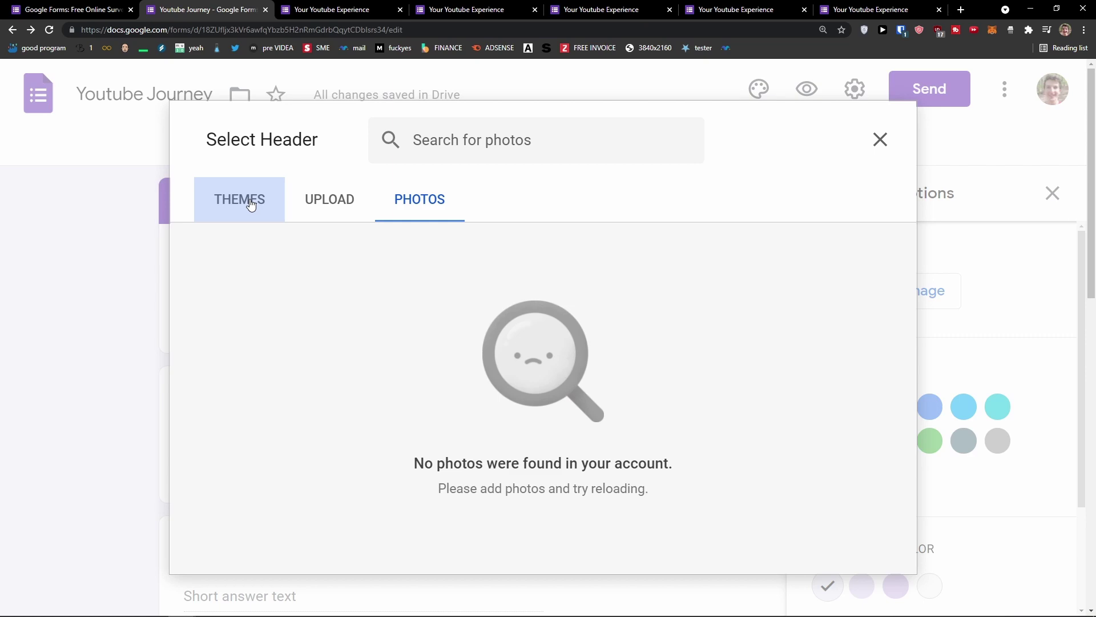
scroll(425, 342, "down", 3)
scroll(424, 342, "up", 2)
scroll(426, 344, "down", 4)
scroll(426, 345, "down", 2)
scroll(426, 345, "up", 1)
scroll(426, 345, "down", 5)
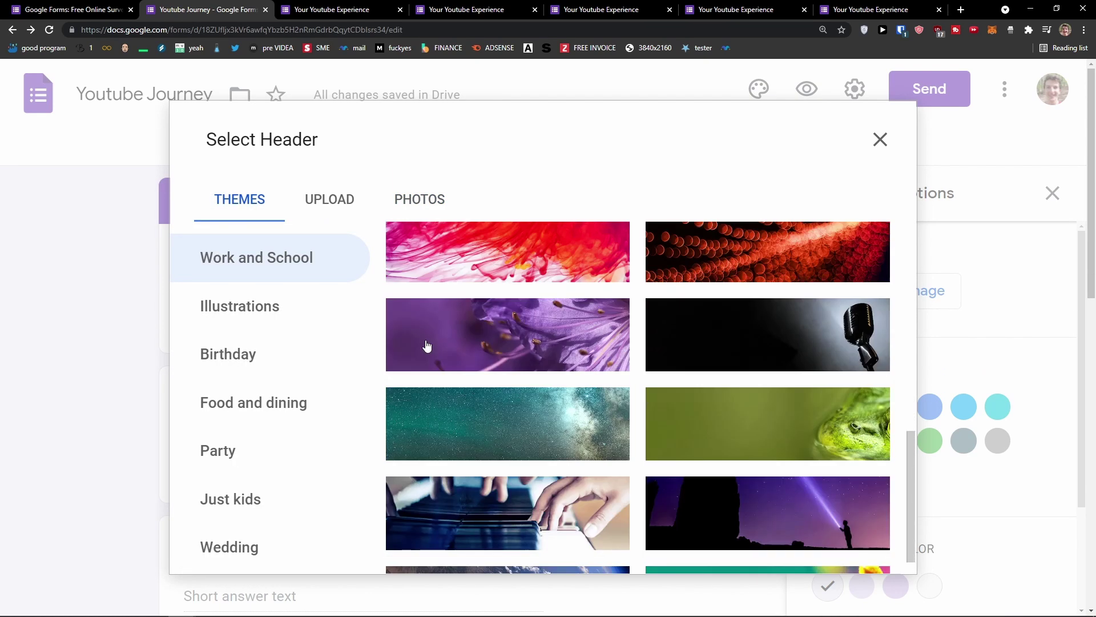
scroll(426, 345, "down", 2)
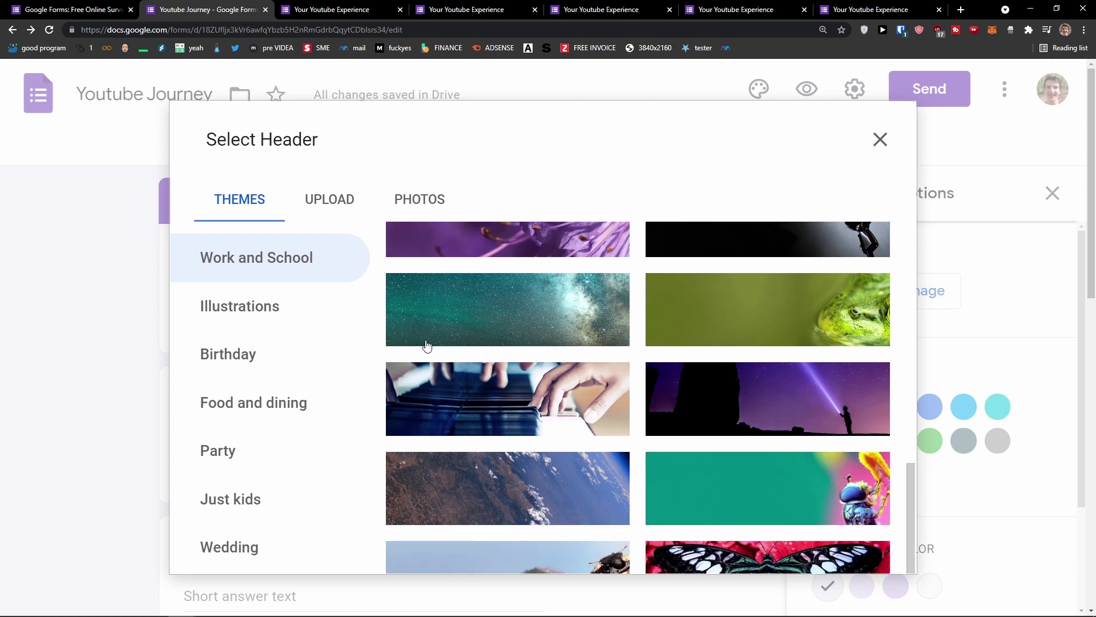
left_click(754, 402)
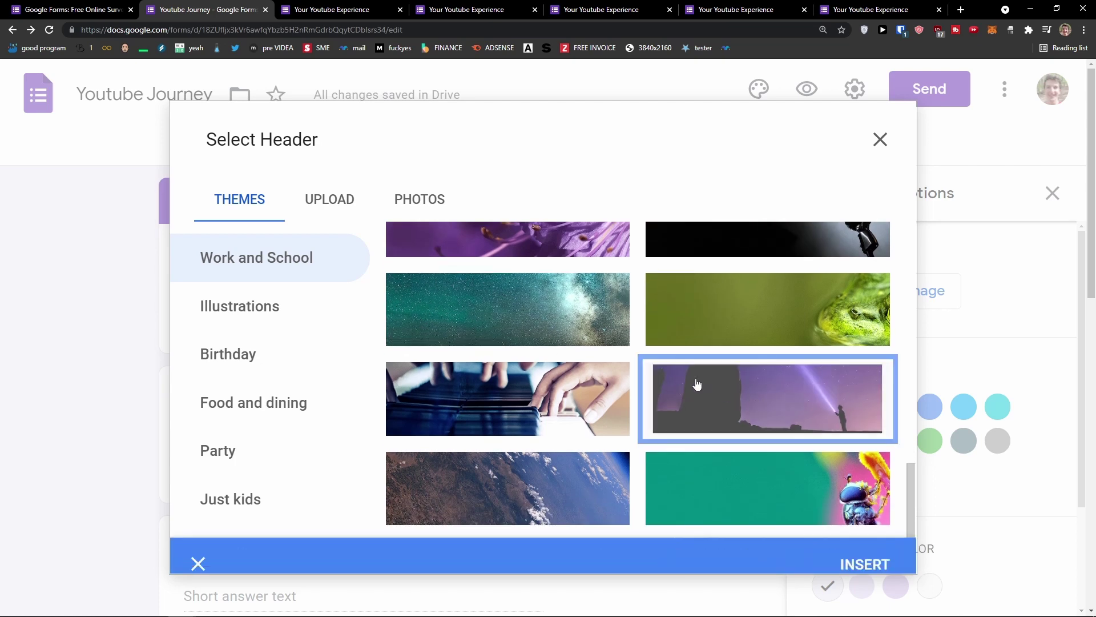
left_click(875, 551)
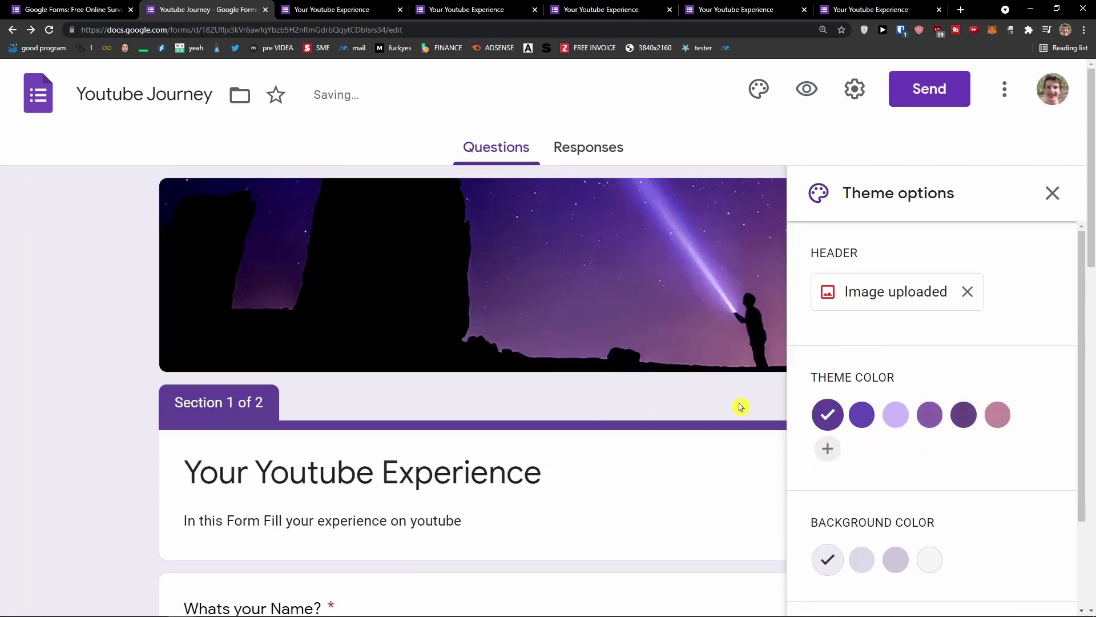
- Try the purple swatches, then add a custom bright green theme colour
scroll(857, 417, "down", 1)
left_click(895, 357)
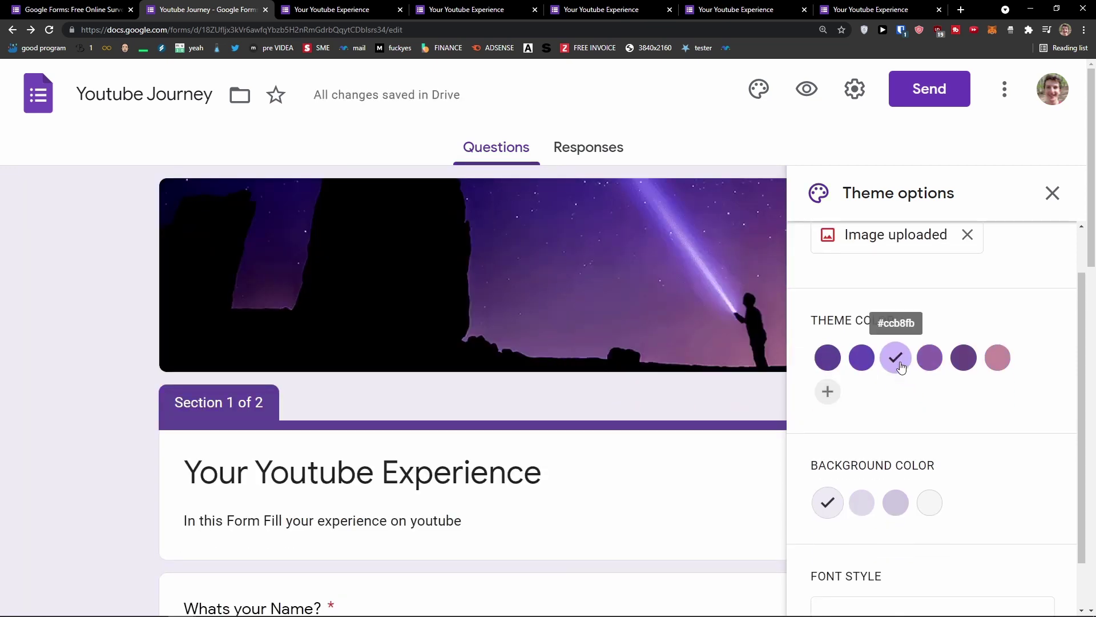
left_click(827, 360)
left_click(828, 392)
left_click_drag(998, 377, 996, 384)
left_click_drag(886, 487, 906, 487)
left_click(967, 568)
- Return to the second purple theme and try medium and gray backgrounds before keeping Light
scroll(691, 409, "down", 1)
scroll(690, 409, "up", 1)
left_click(862, 358)
scroll(710, 404, "down", 3)
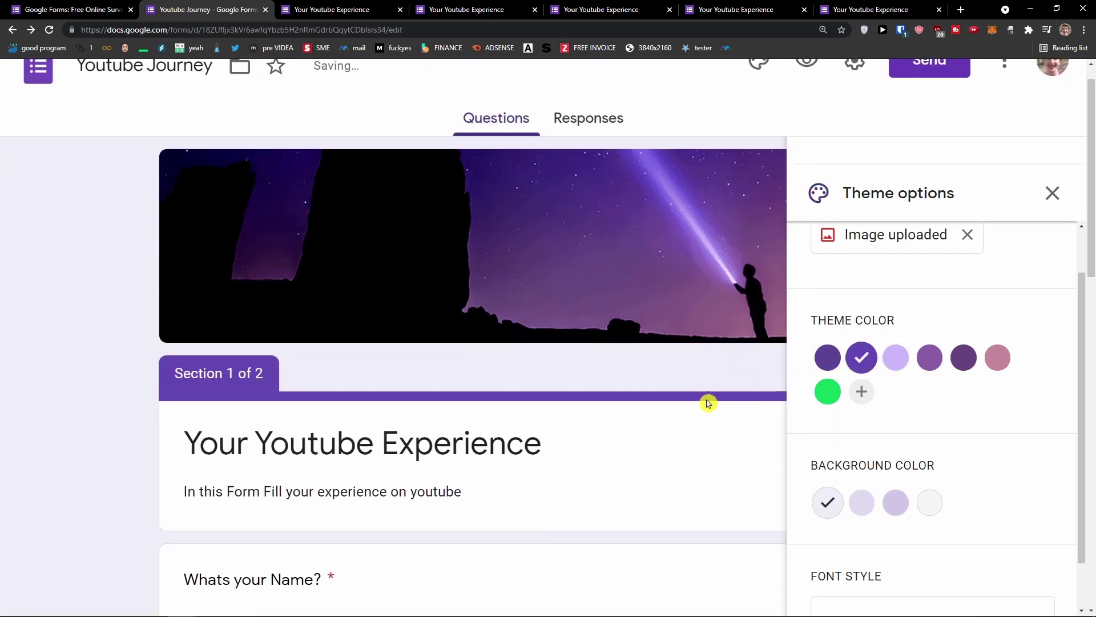
scroll(853, 422, "down", 1)
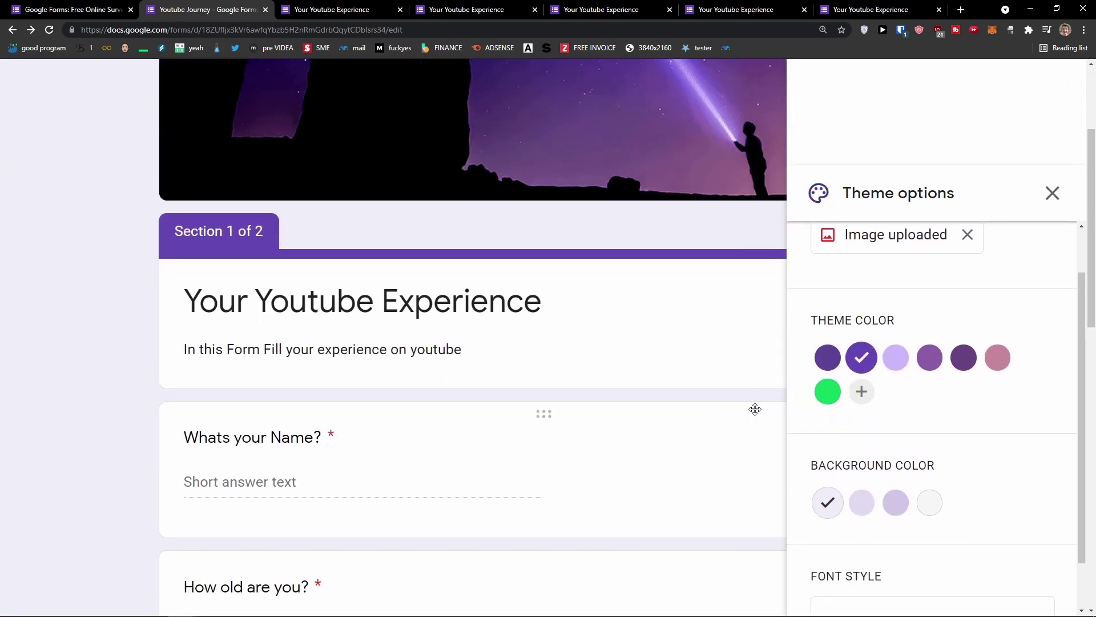
scroll(644, 414, "up", 3)
scroll(643, 413, "down", 2)
scroll(874, 424, "down", 1)
left_click(862, 445)
left_click(929, 446)
left_click(828, 445)
- Try other theme colours and green with various backgrounds, then revert to the second purple
left_click(930, 300)
left_click(964, 300)
left_click(997, 300)
left_click(828, 334)
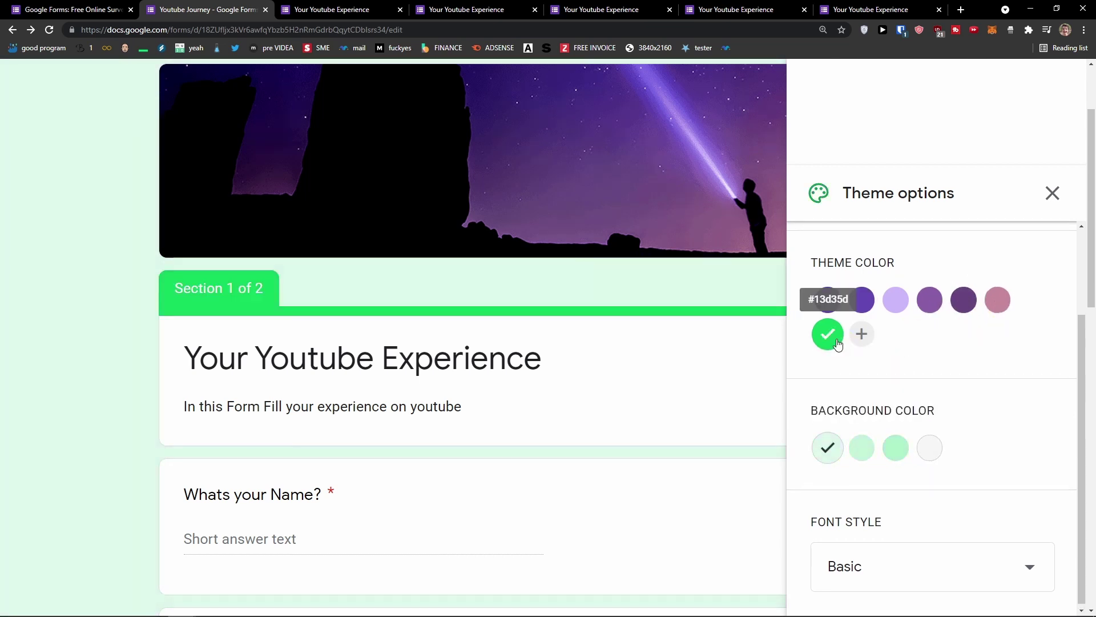
left_click(896, 447)
left_click(930, 448)
left_click(862, 448)
left_click(828, 448)
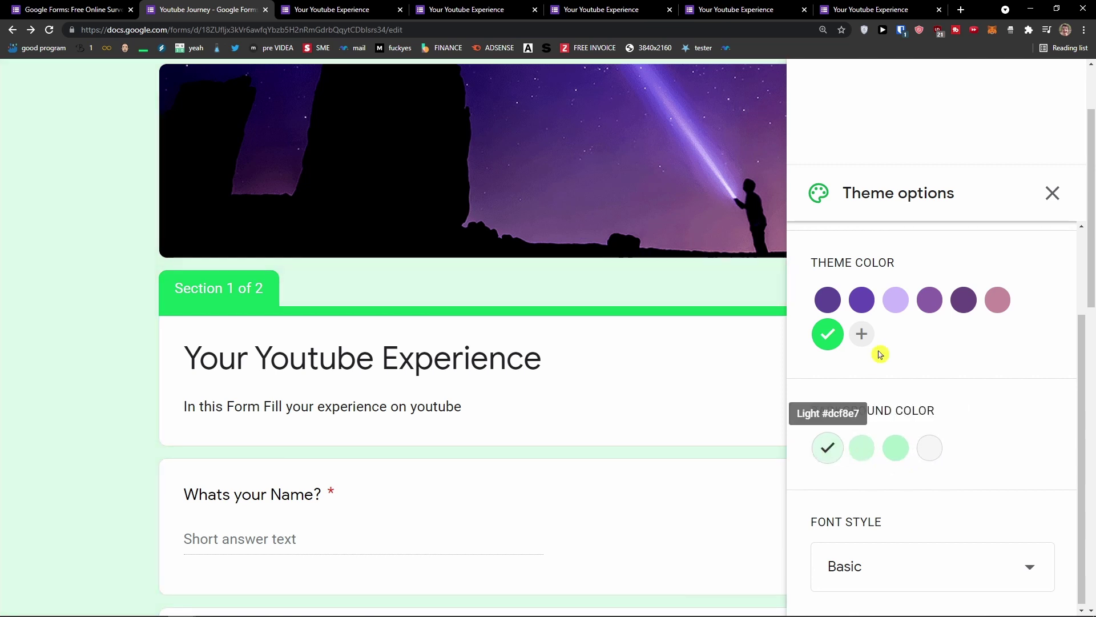
left_click(861, 300)
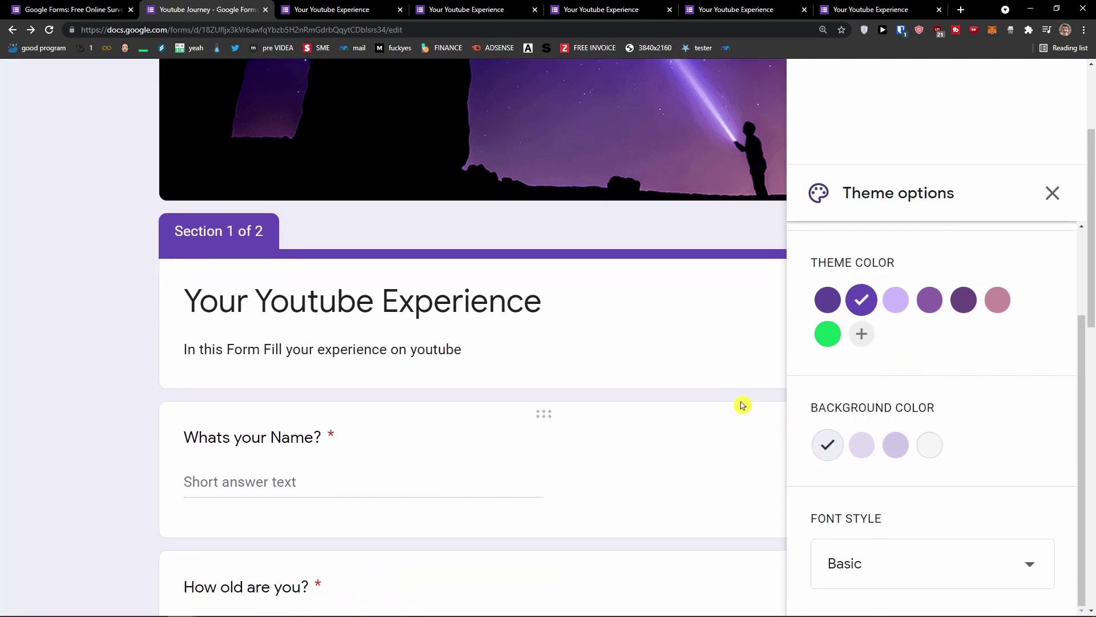
scroll(658, 472, "down", 3)
- Try the Formal and Playful font styles, then settle back on Basic
left_click(828, 563)
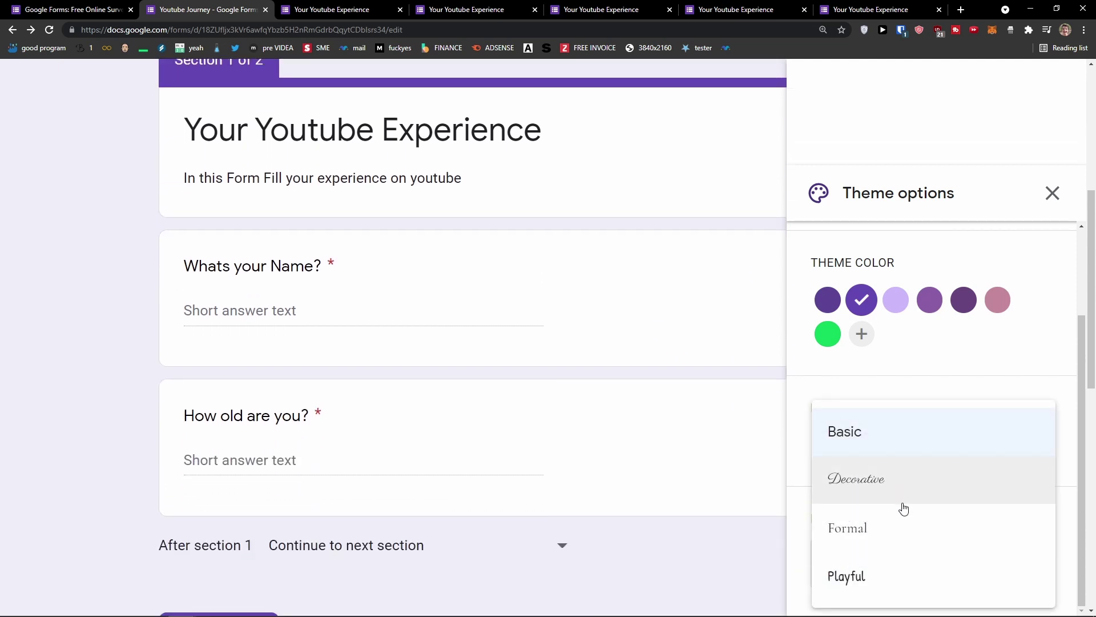
left_click(901, 540)
left_click(889, 567)
left_click(878, 576)
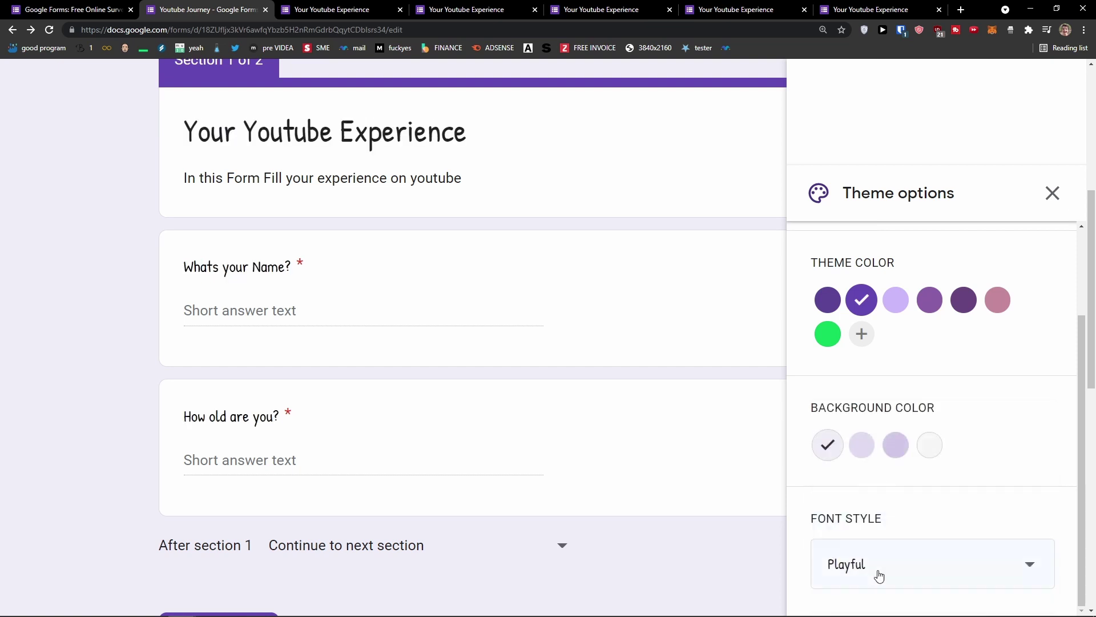
left_click(885, 577)
left_click(866, 455)
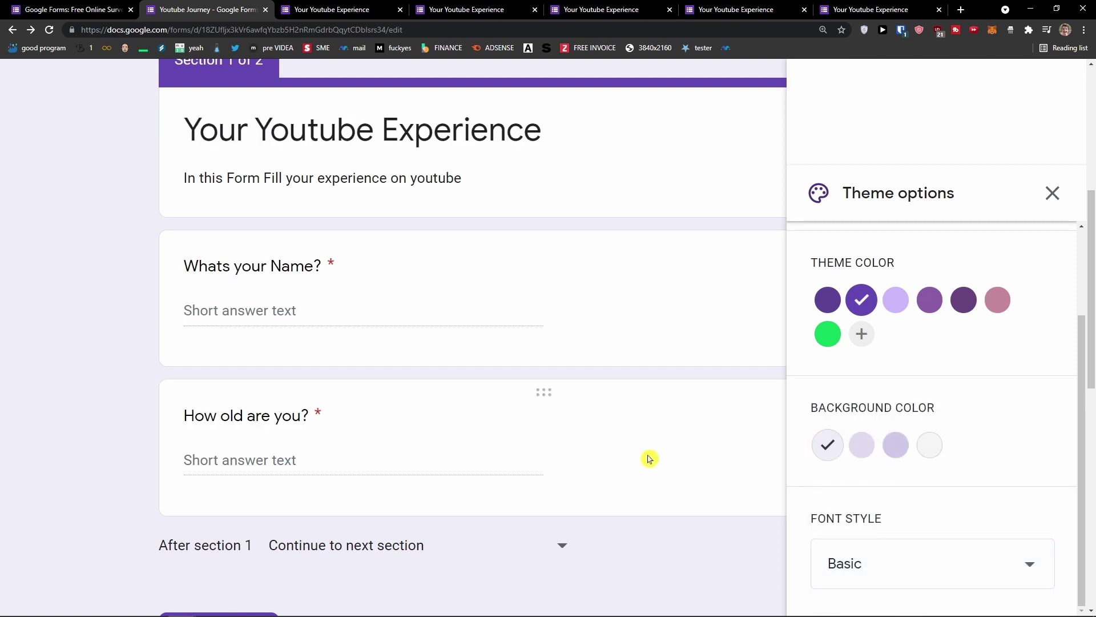
- Look over the restyled questions and close the Theme options panel
scroll(657, 457, "up", 5)
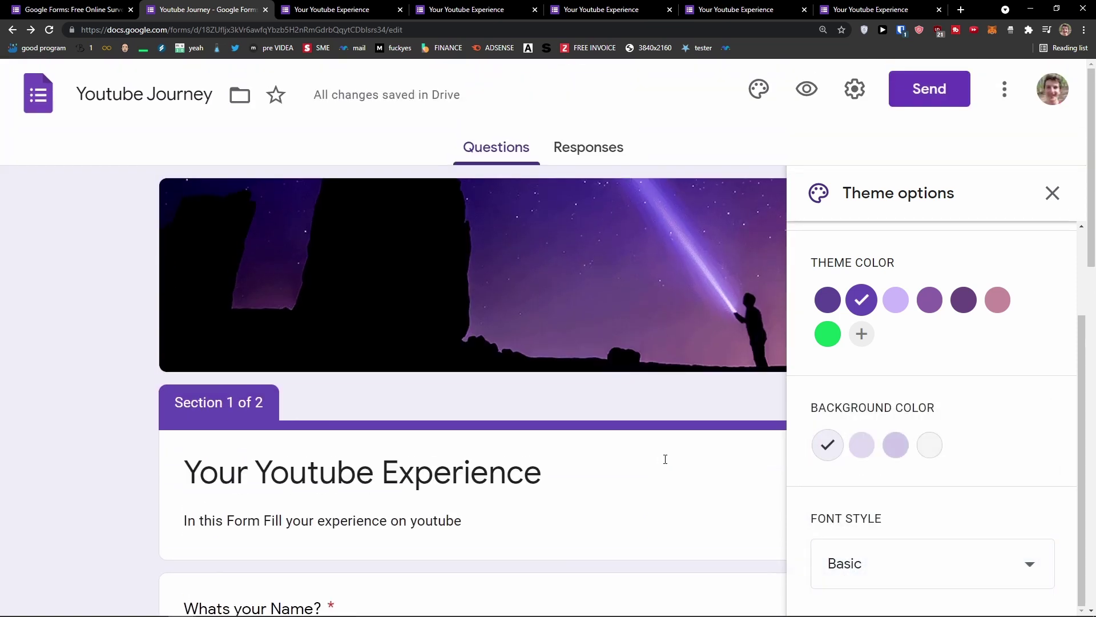
scroll(670, 456, "down", 1)
scroll(872, 433, "down", 4)
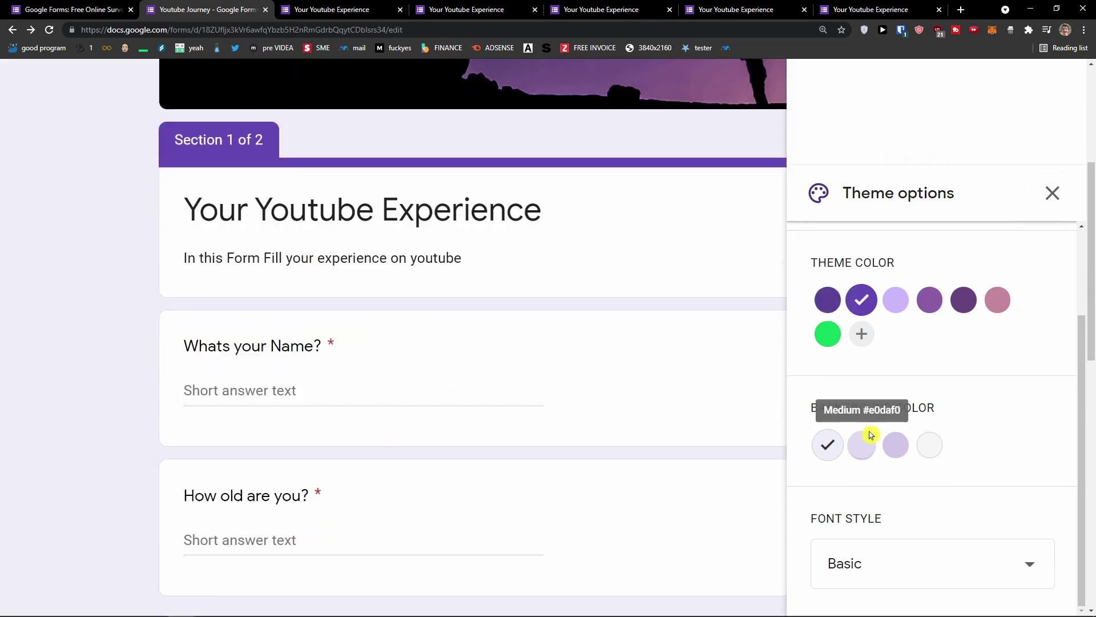
left_click(727, 440)
left_click(700, 423)
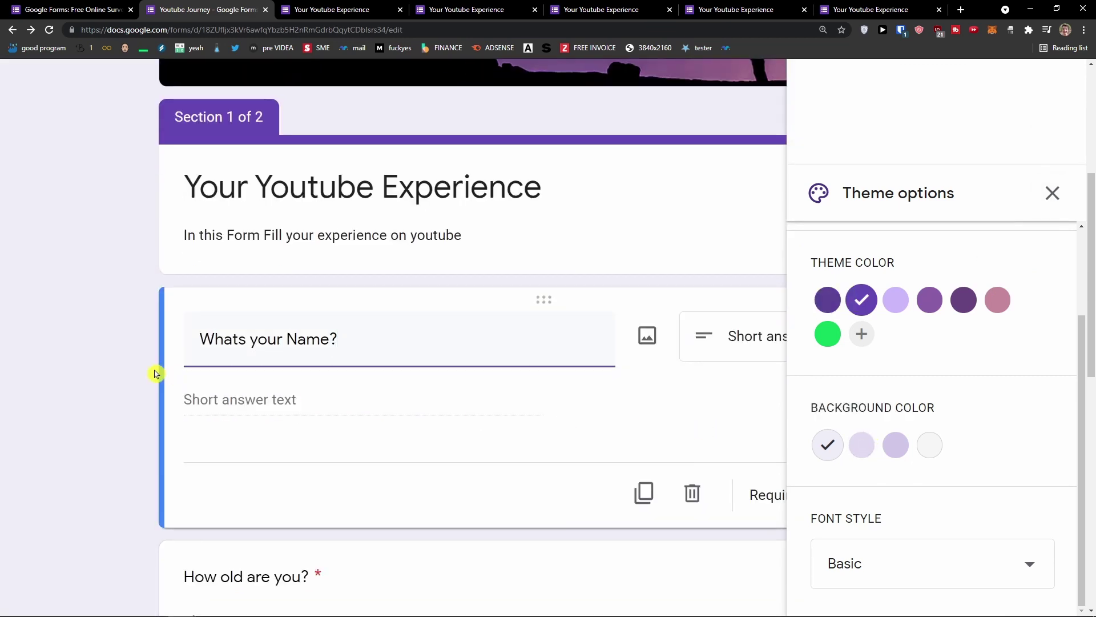
scroll(135, 384, "up", 2)
left_click(1052, 193)
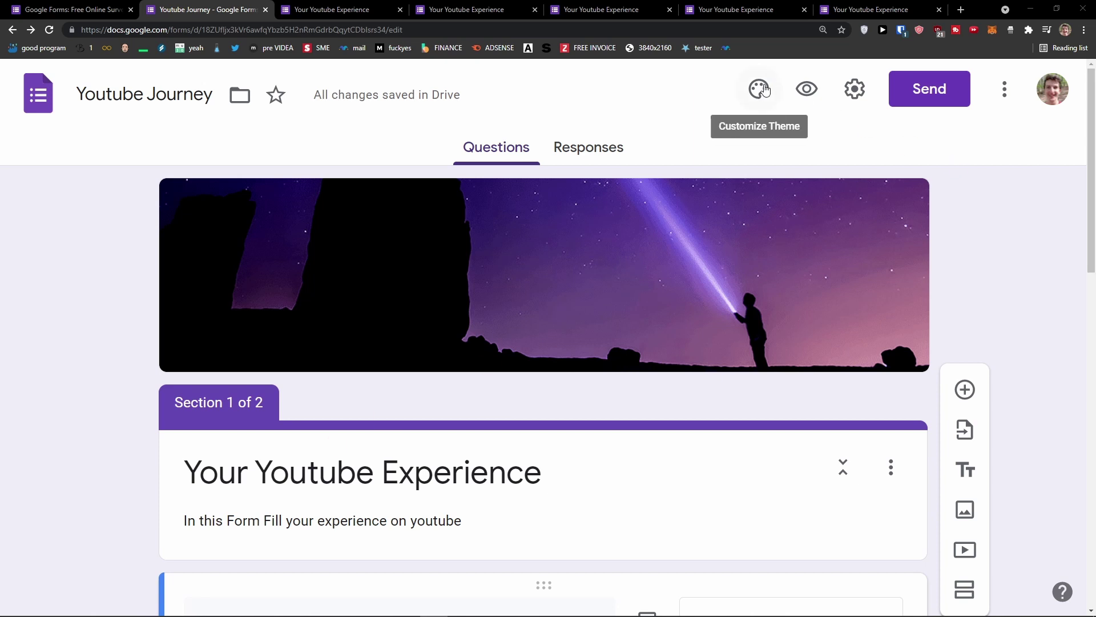
- Submit a preview test response choosing 0k-10k income, then return to the Youtube Journey editor
left_click(808, 91)
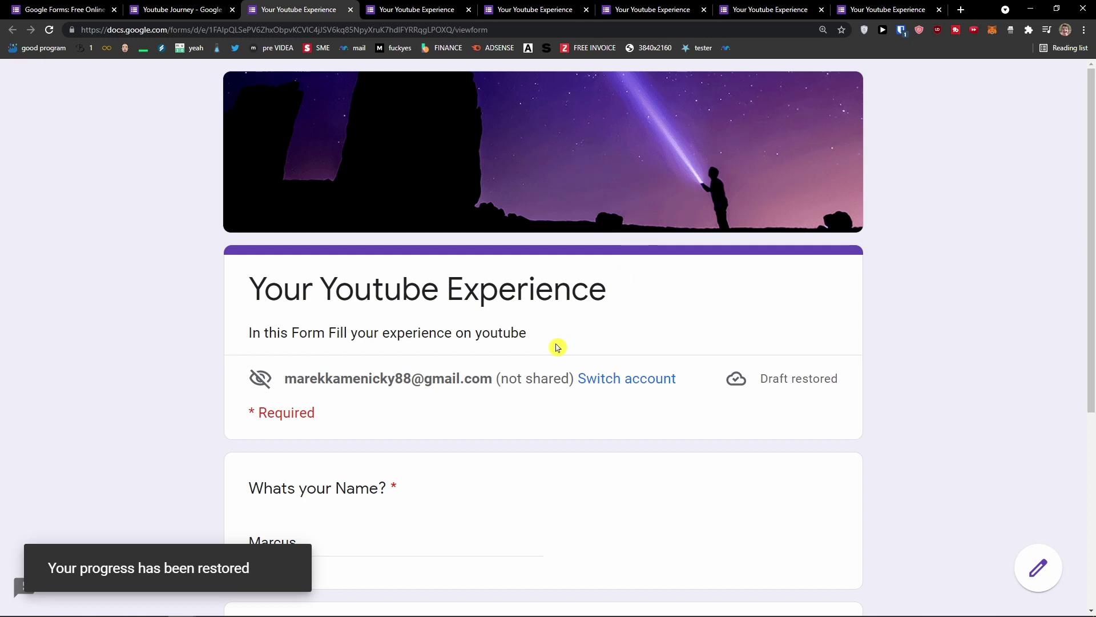
scroll(554, 346, "down", 3)
scroll(526, 357, "down", 3)
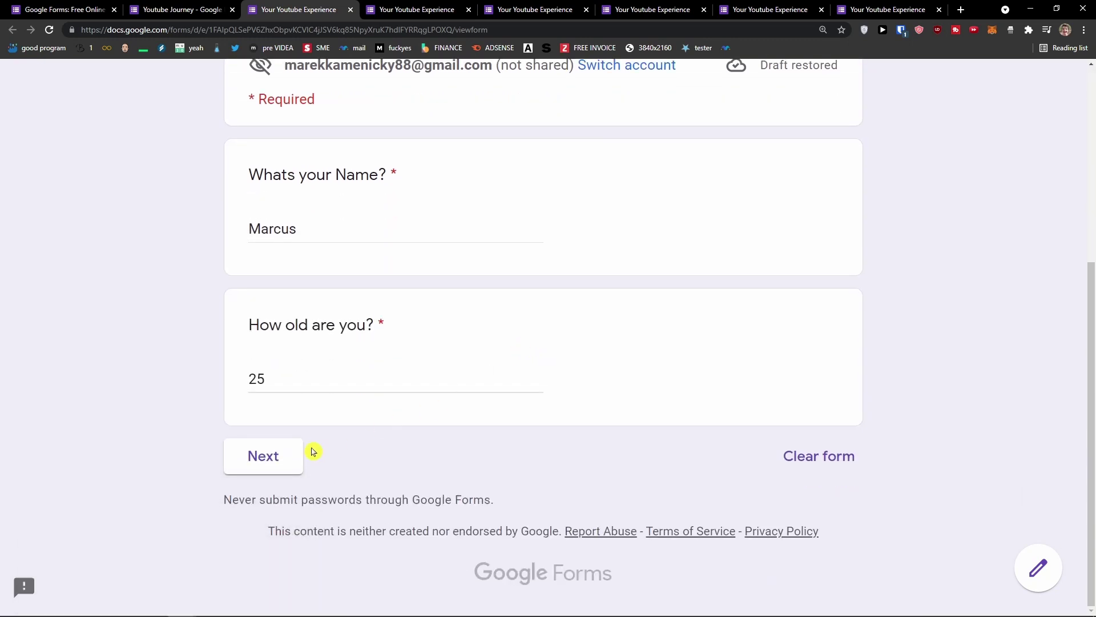
left_click(278, 457)
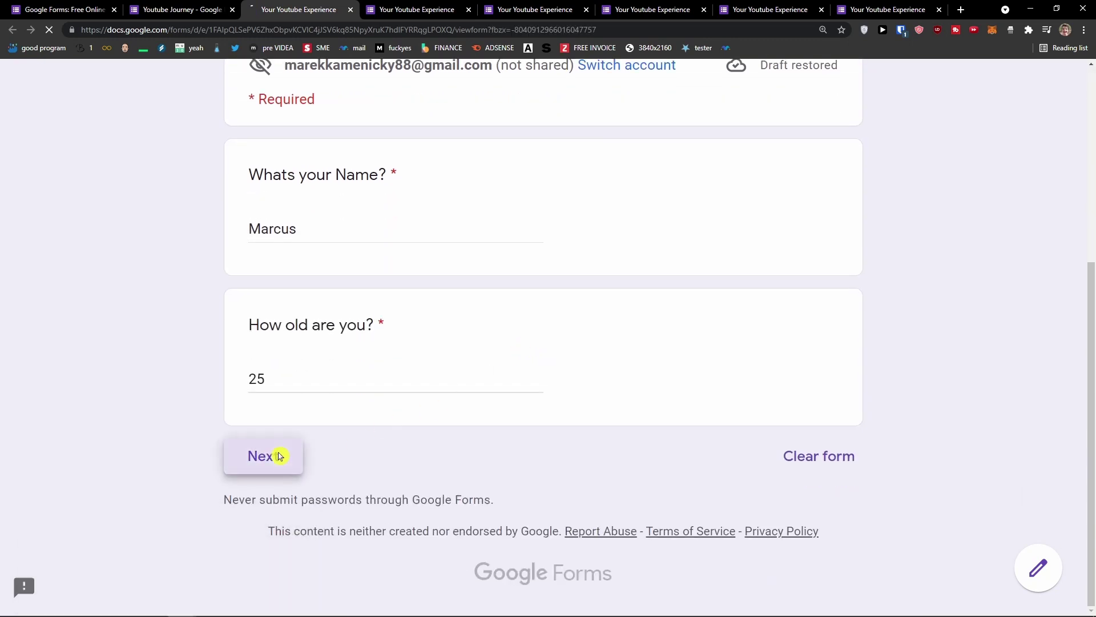
scroll(282, 451, "down", 3)
left_click(290, 349)
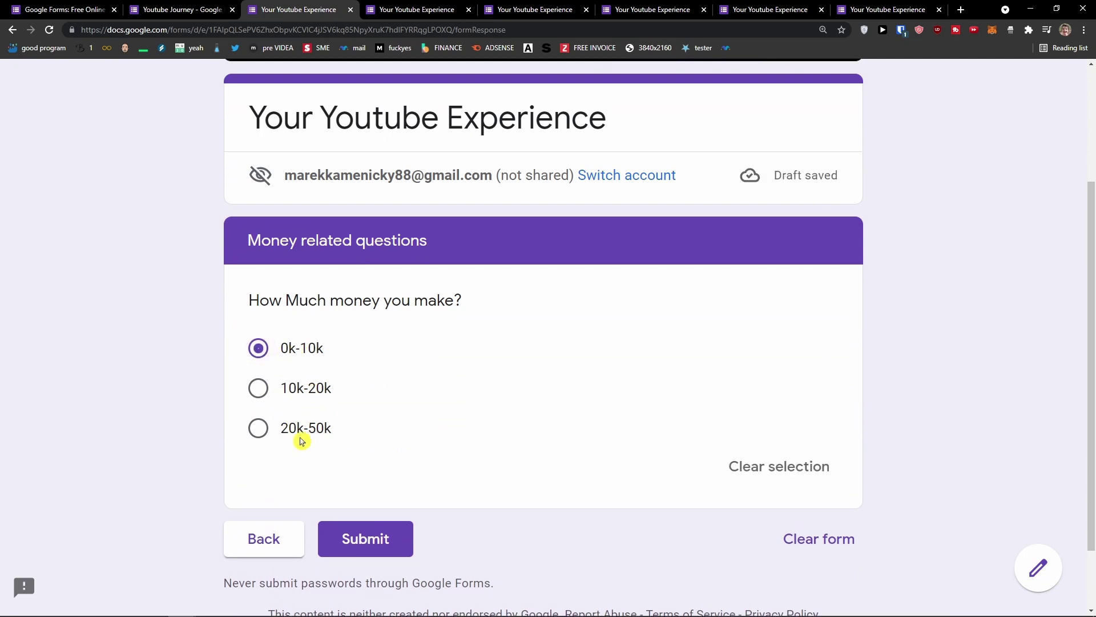
left_click(354, 537)
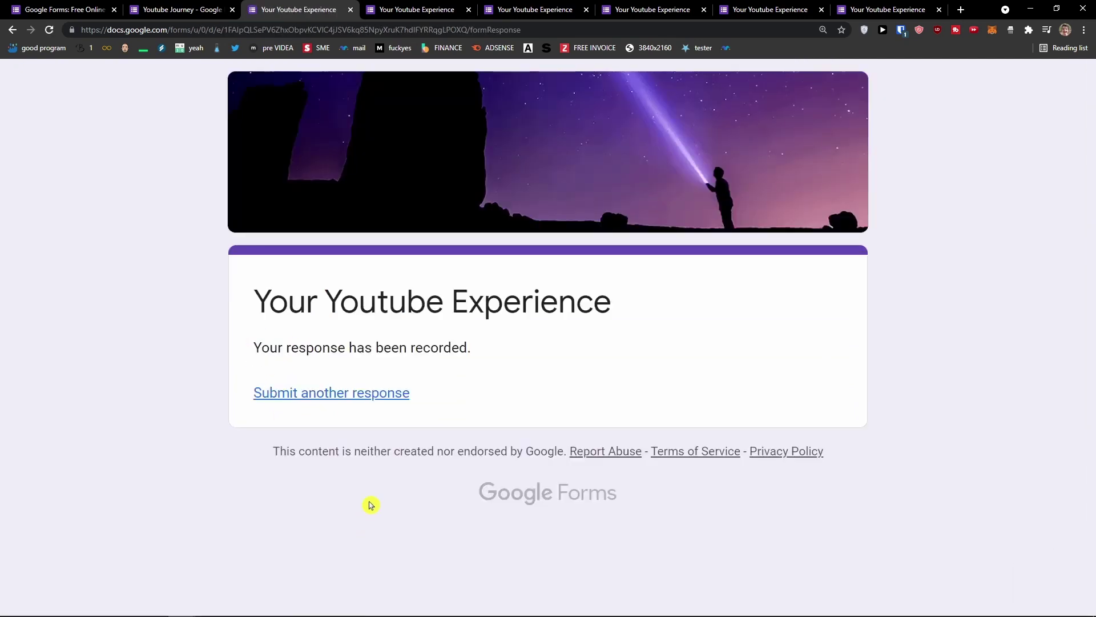
left_click_drag(252, 348, 505, 355)
left_click(534, 357)
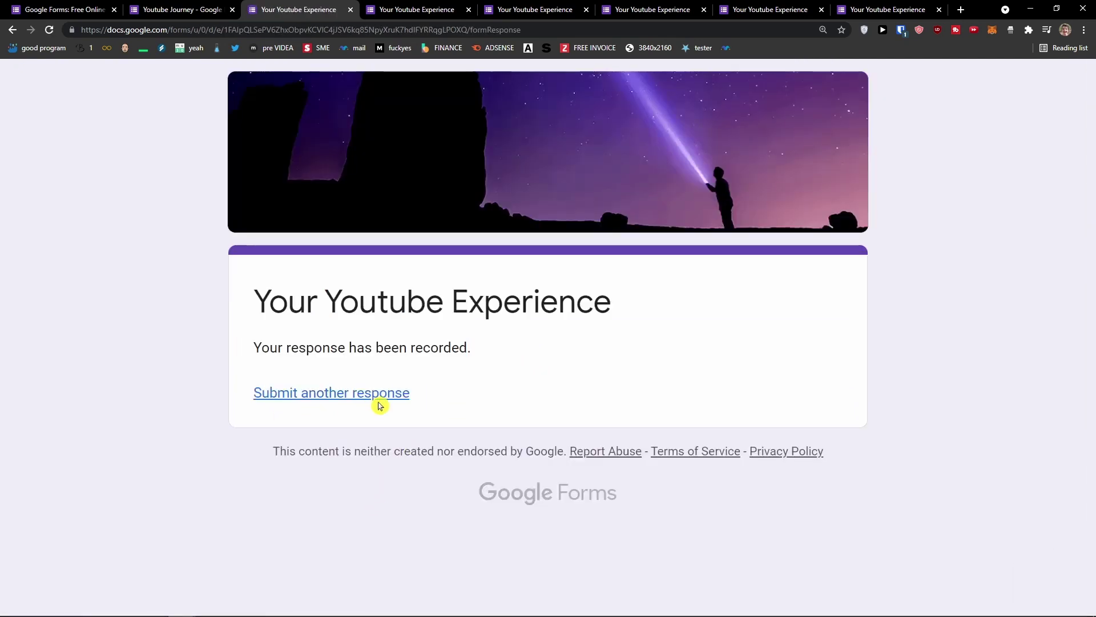
left_click(191, 7)
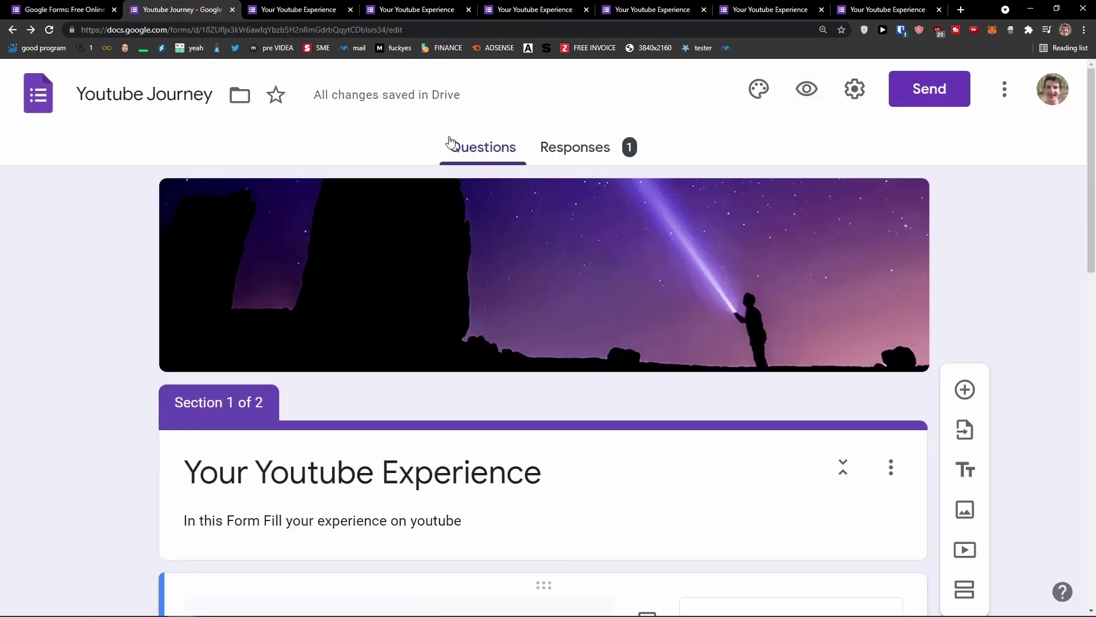
left_click(594, 147)
scroll(406, 277, "down", 9)
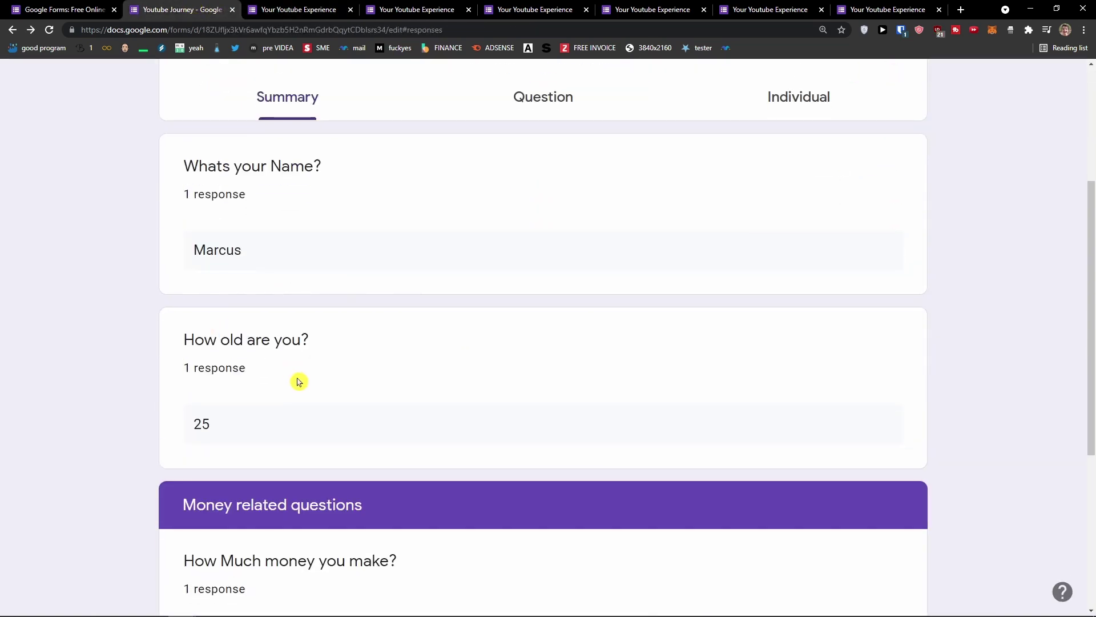
scroll(384, 392, "up", 9)
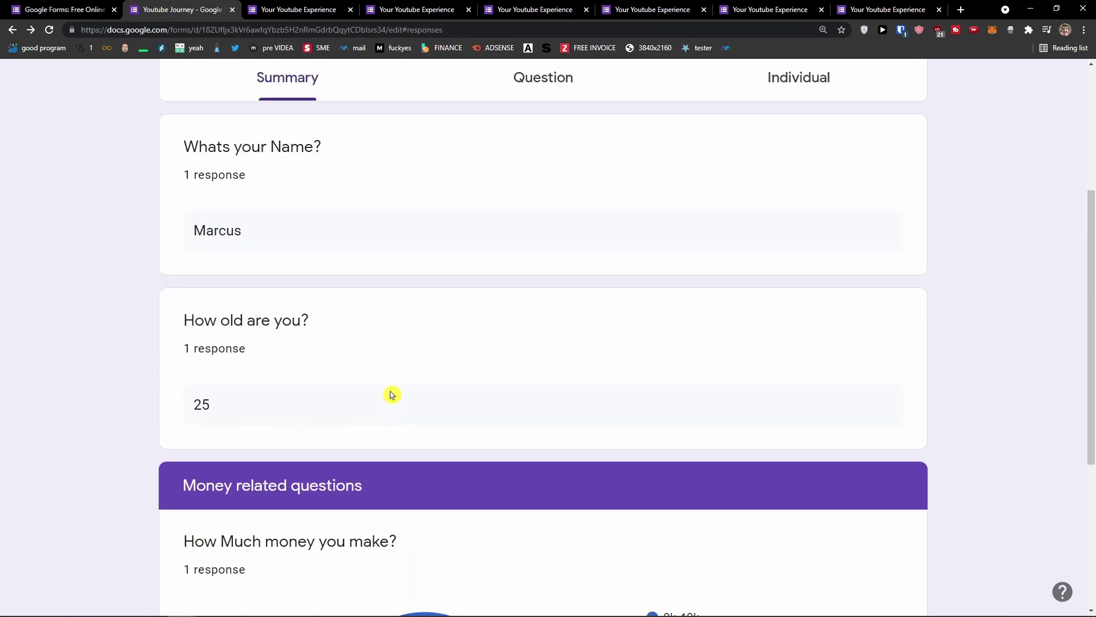
left_click(485, 147)
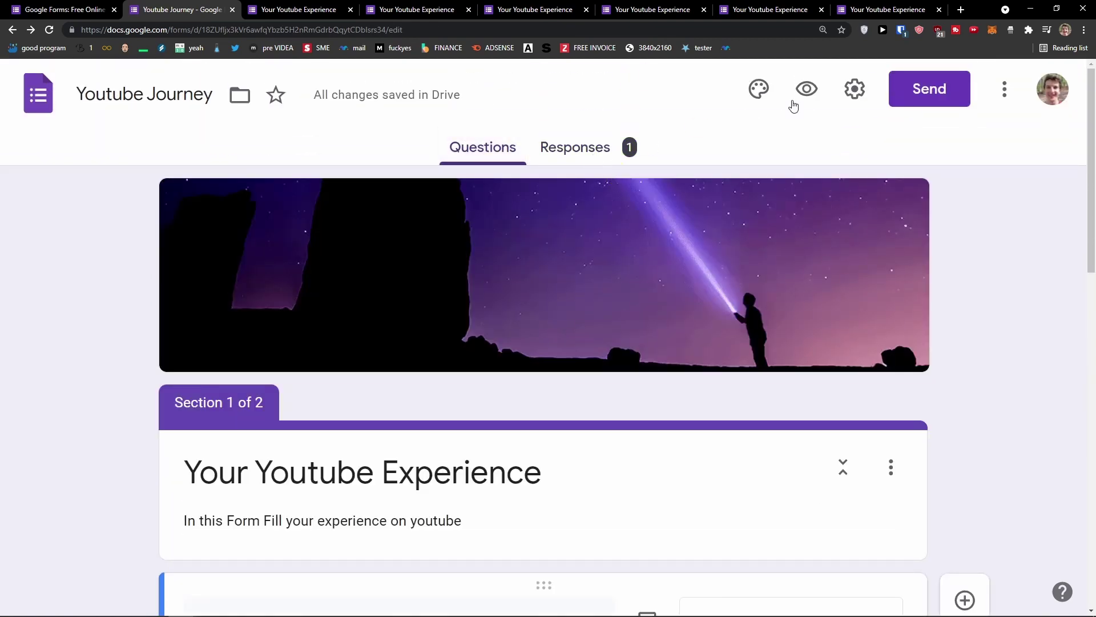
- In General settings, leave email collection and response receipts turned off
left_click(856, 89)
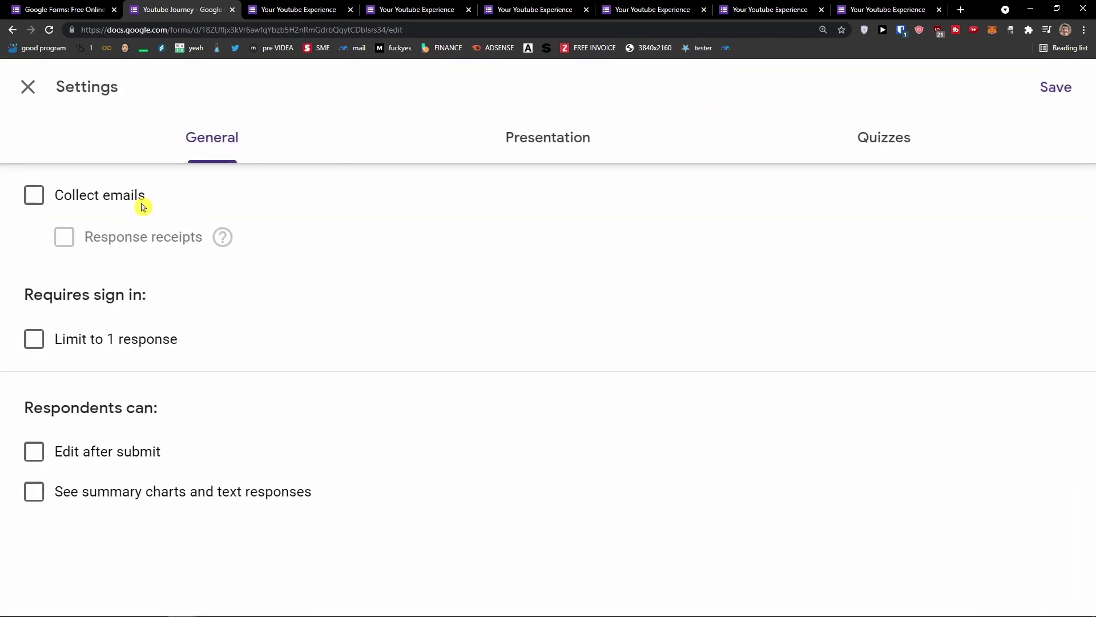
left_click(33, 206)
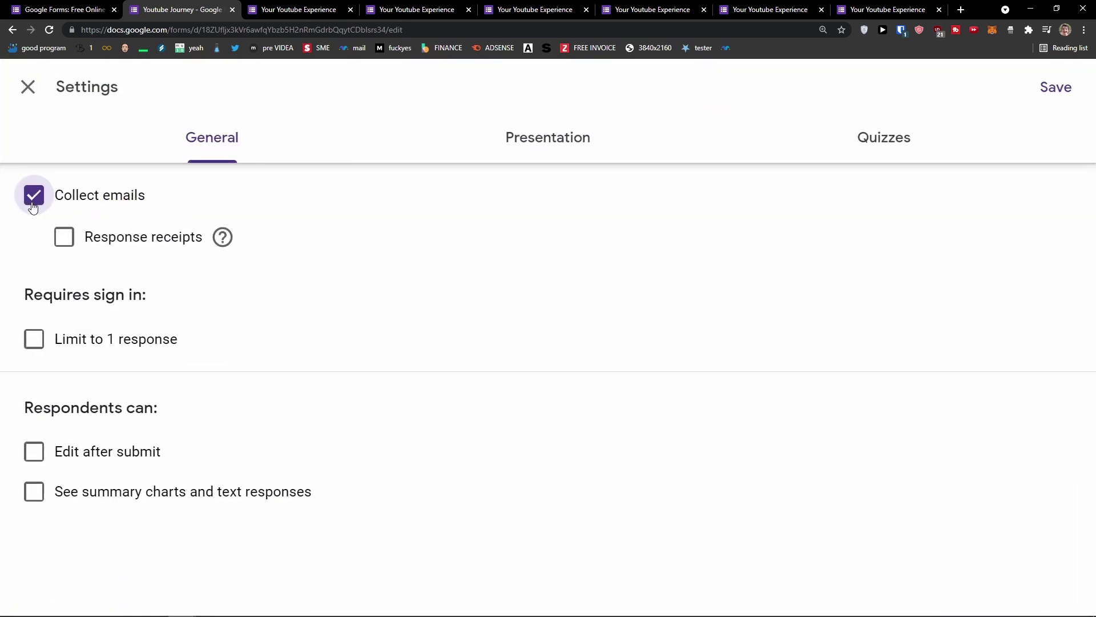
left_click(67, 245)
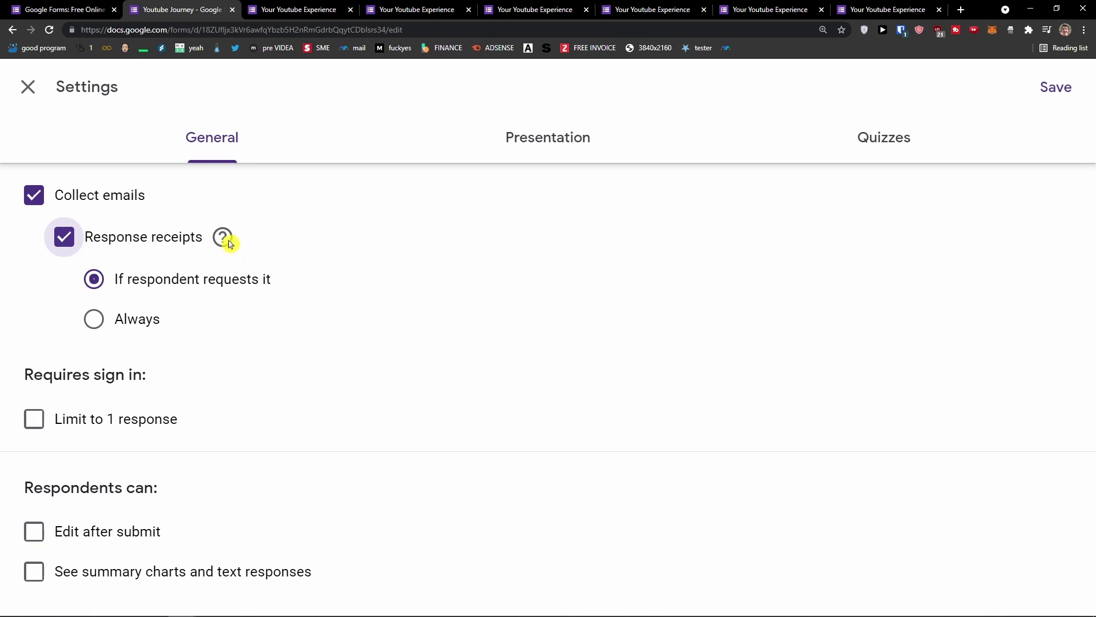
mouse_move(229, 242)
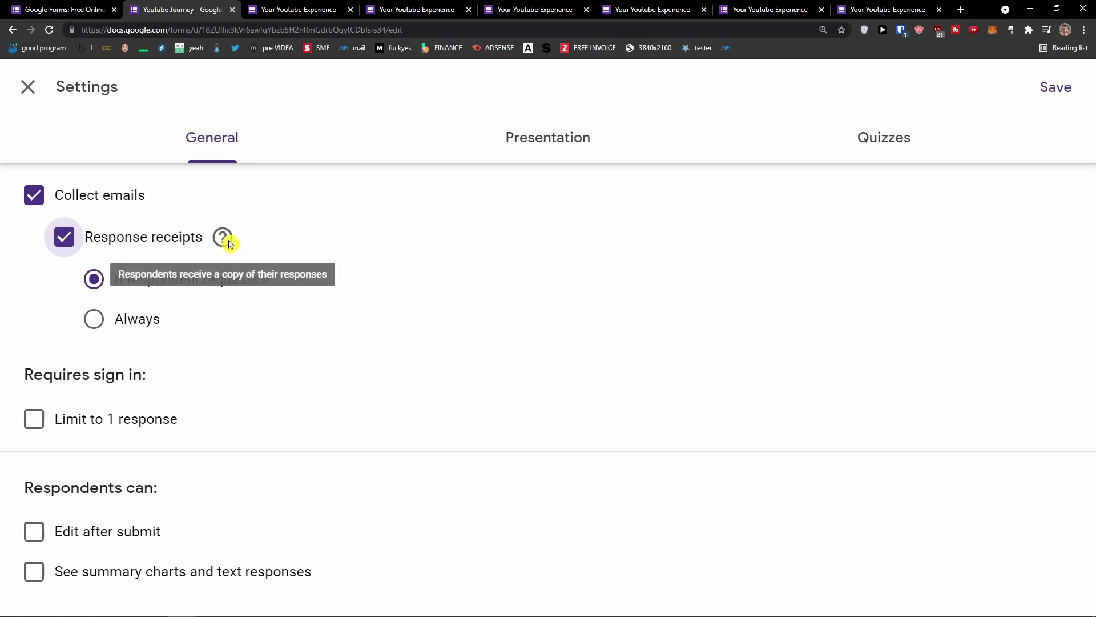
left_click(64, 237)
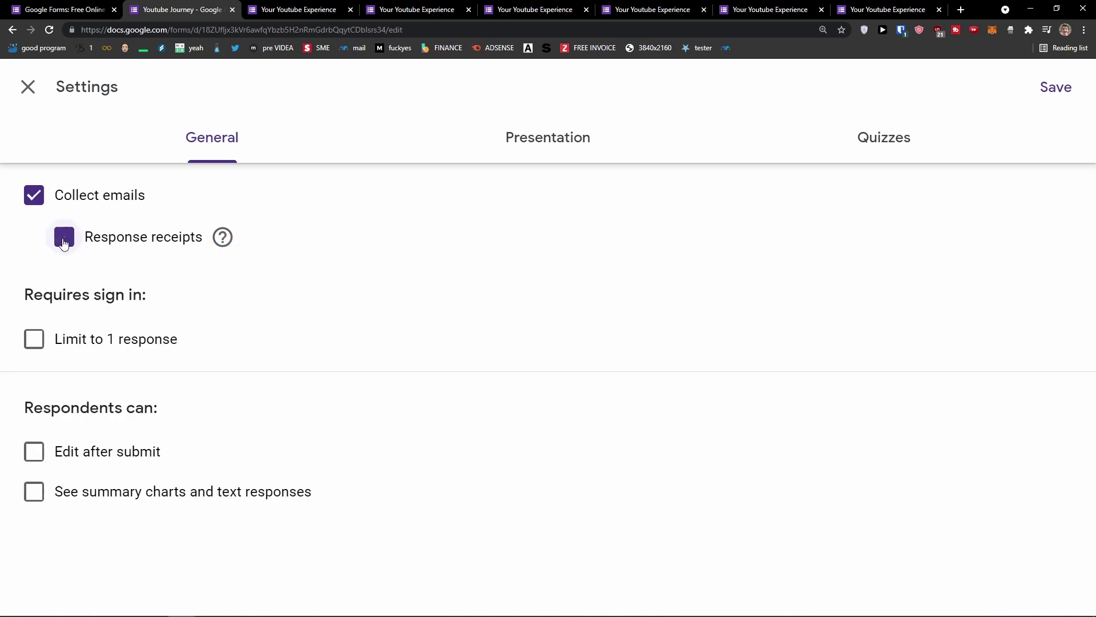
left_click(36, 197)
- Keep response limit and edit-after-submit off, allow summary charts, and view Presentation settings
left_click(35, 341)
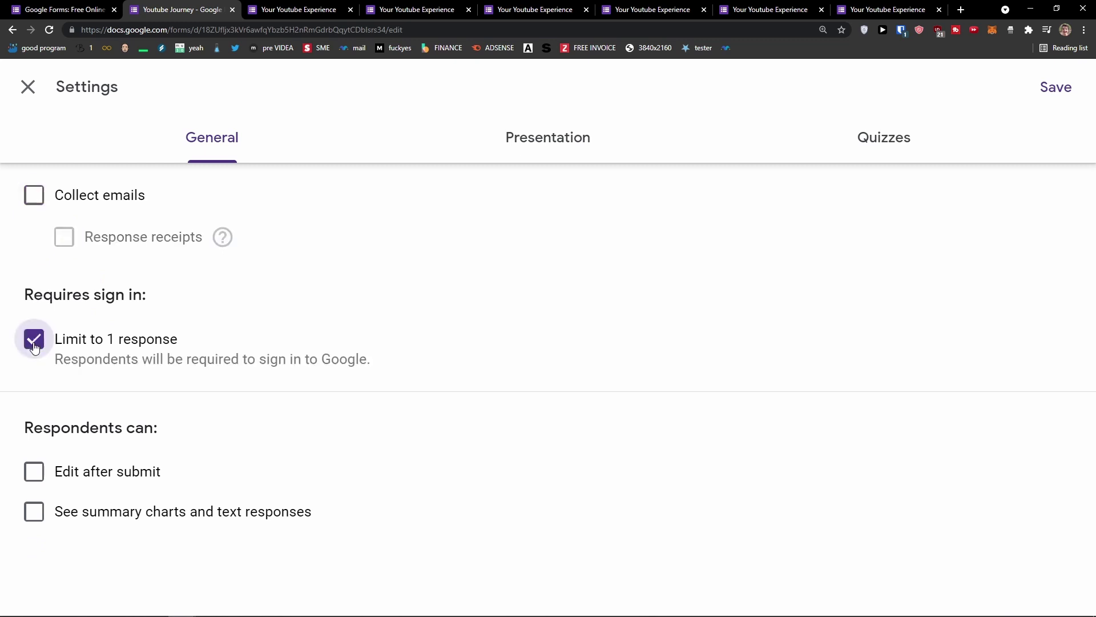
left_click(34, 341)
left_click_drag(34, 407, 195, 411)
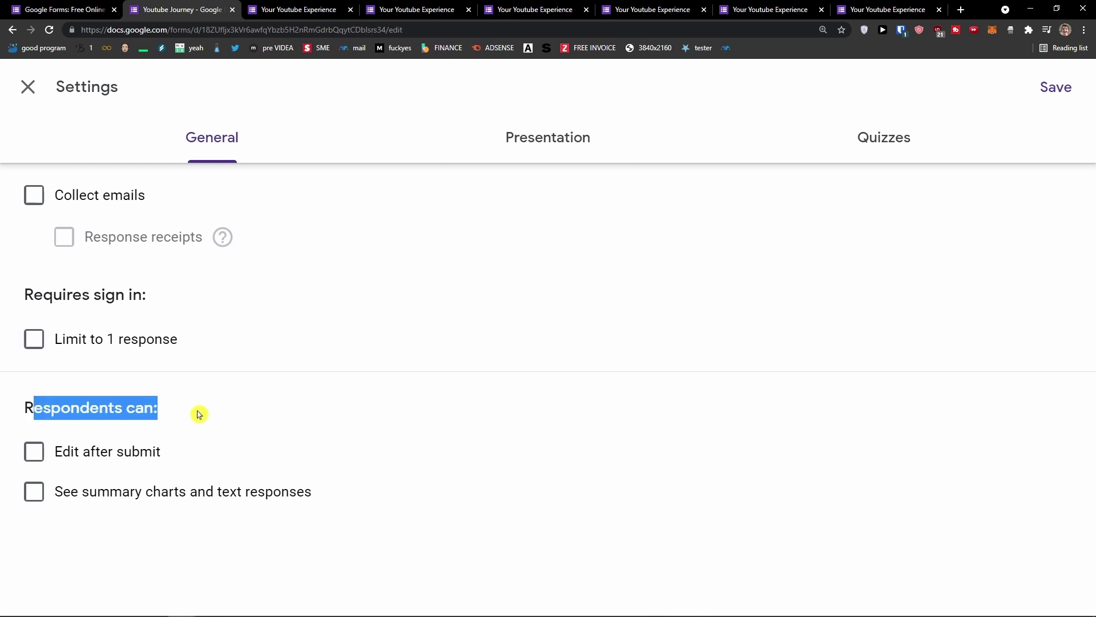
left_click_drag(62, 452, 223, 453)
left_click(33, 452)
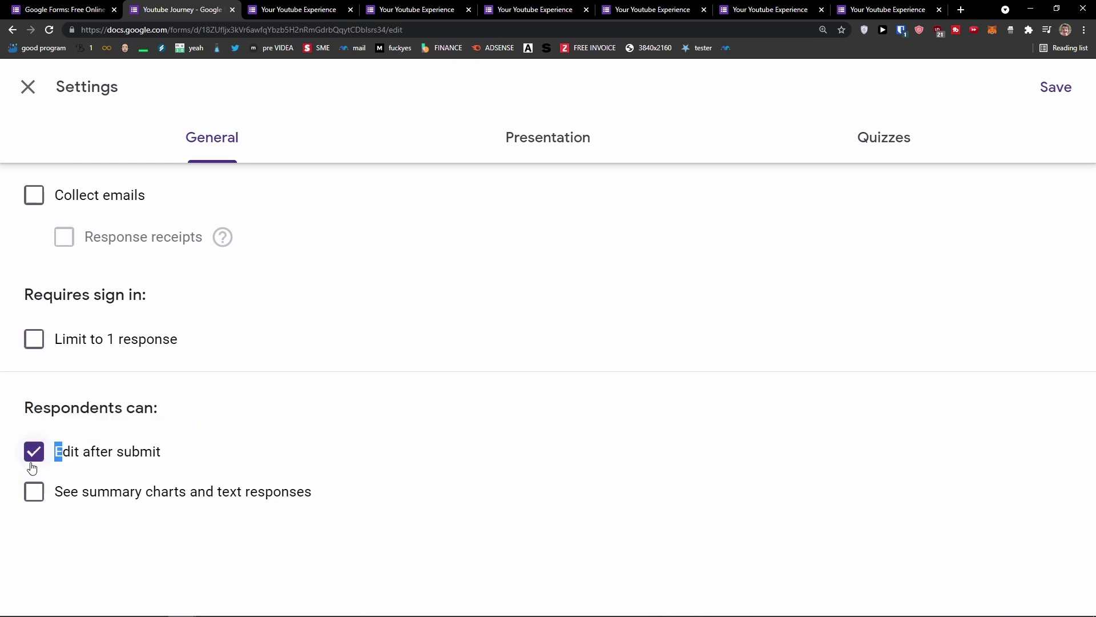
left_click(32, 466)
left_click(31, 466)
left_click(32, 466)
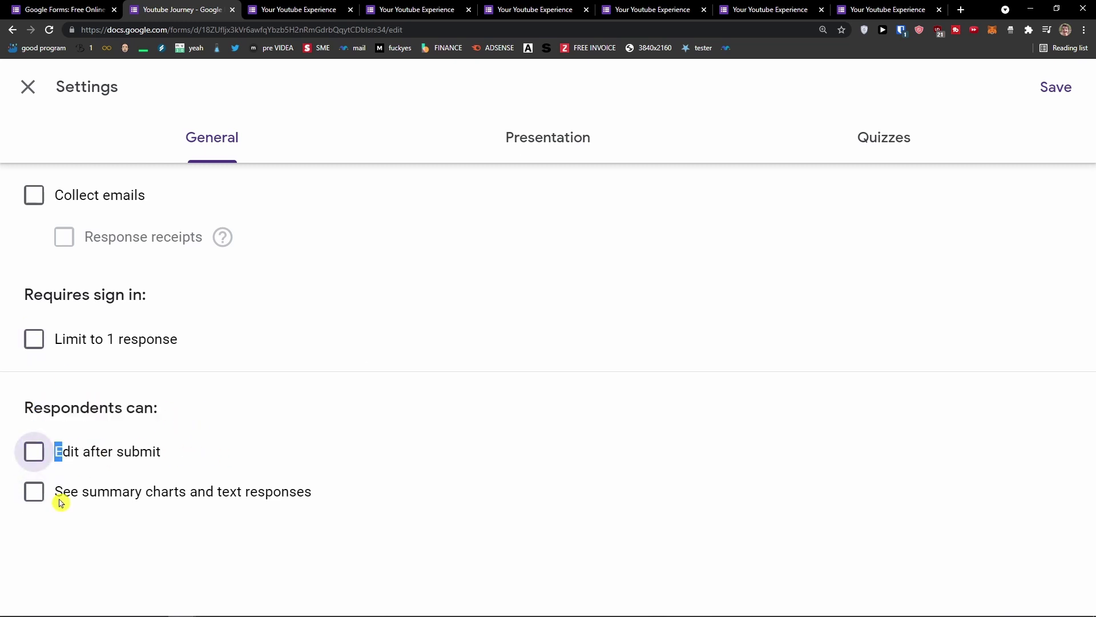
left_click(23, 502)
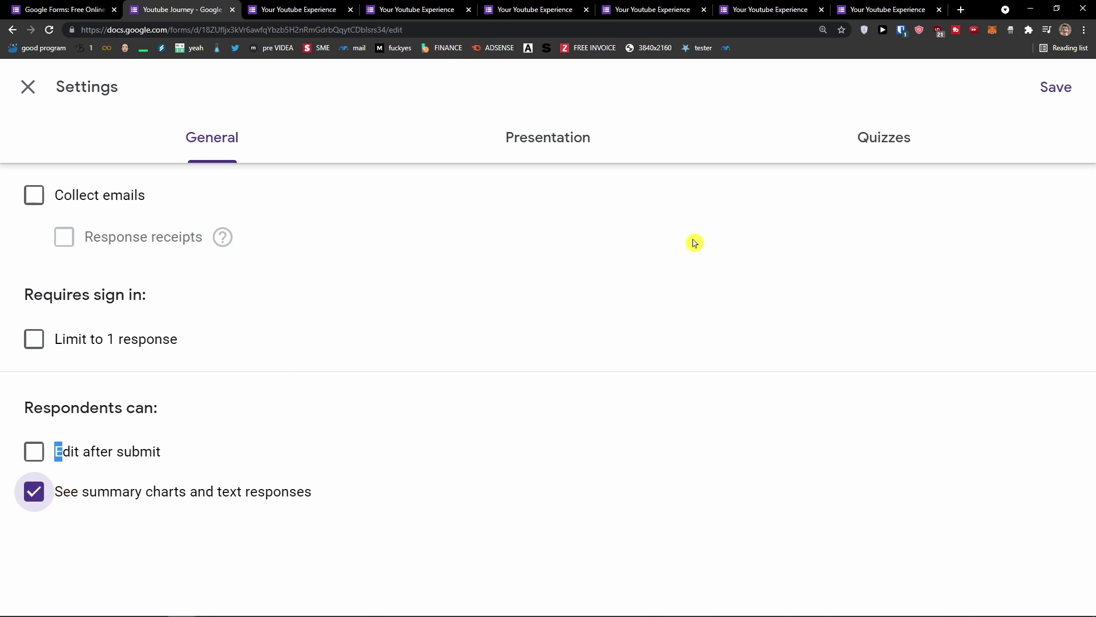
left_click(547, 142)
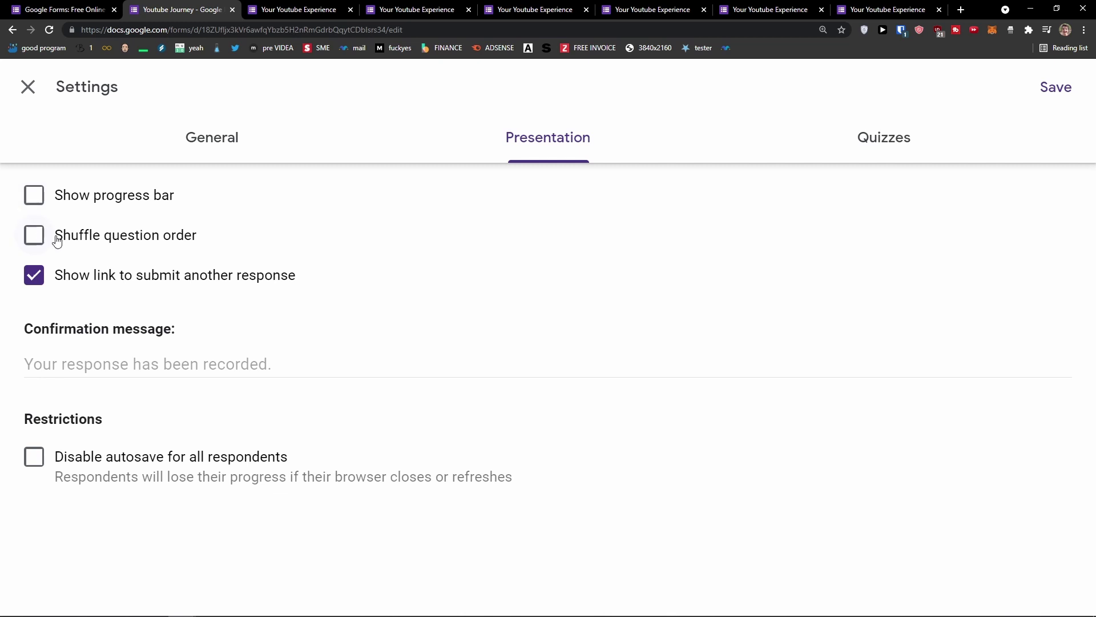
- Switch the Settings dialog to its Quizzes tab
left_click(73, 290)
left_click(886, 135)
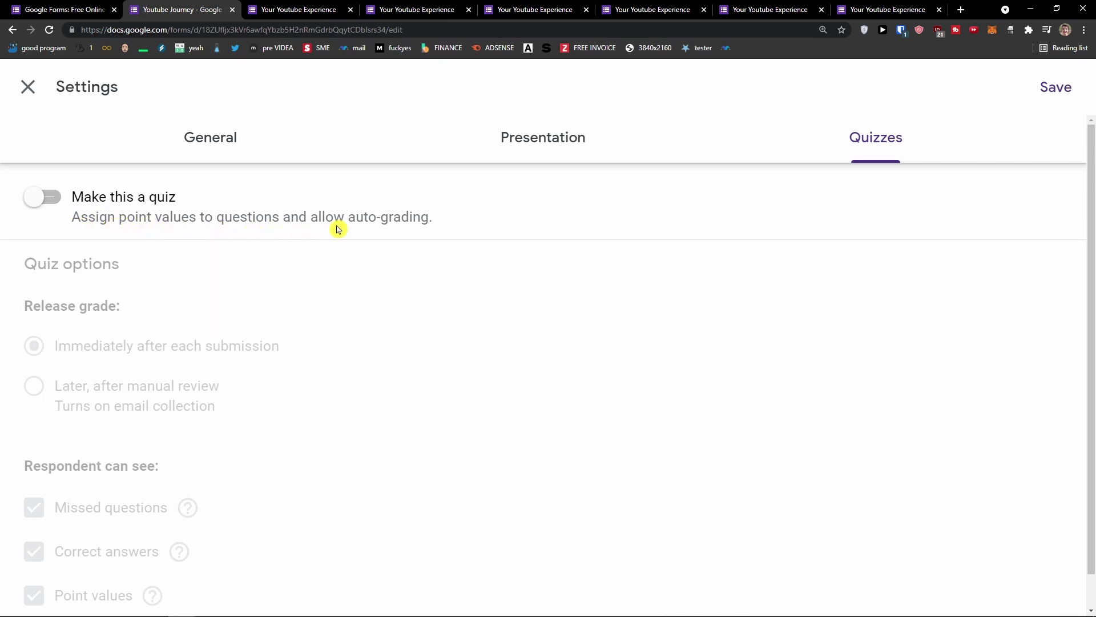
- Try quiz mode and its grade-release options, then leave quiz mode off and save
left_click(38, 198)
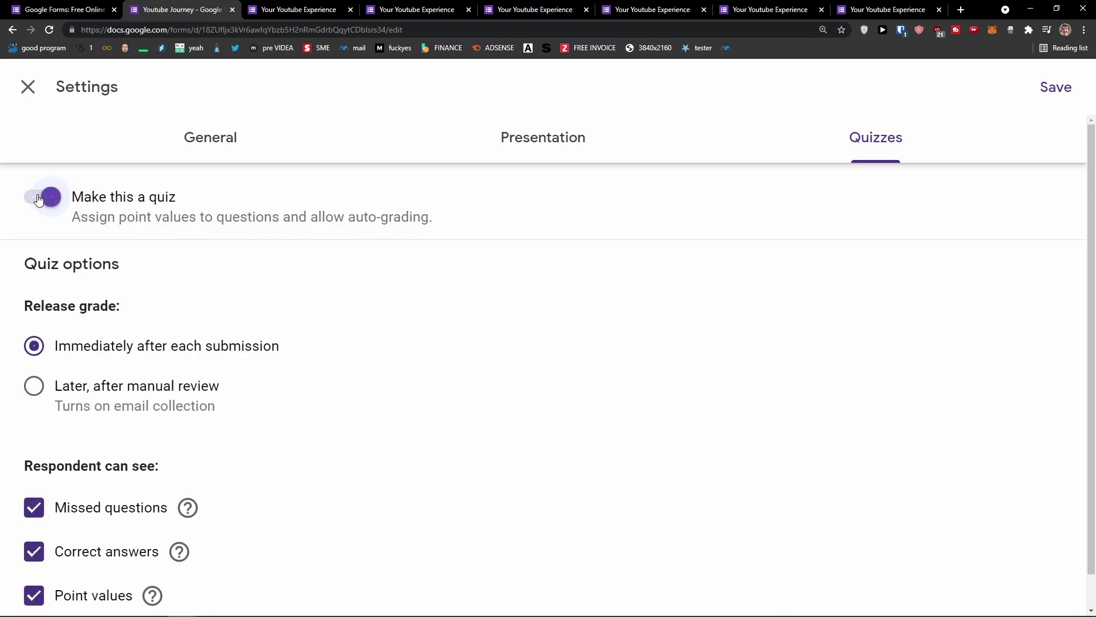
scroll(293, 300, "down", 1)
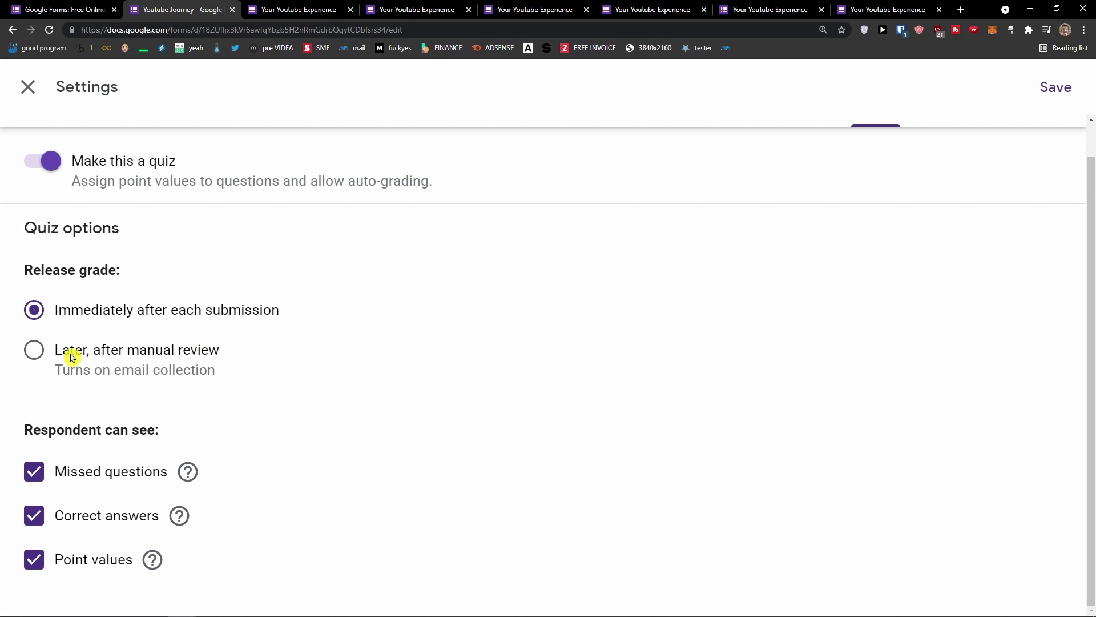
left_click(49, 359)
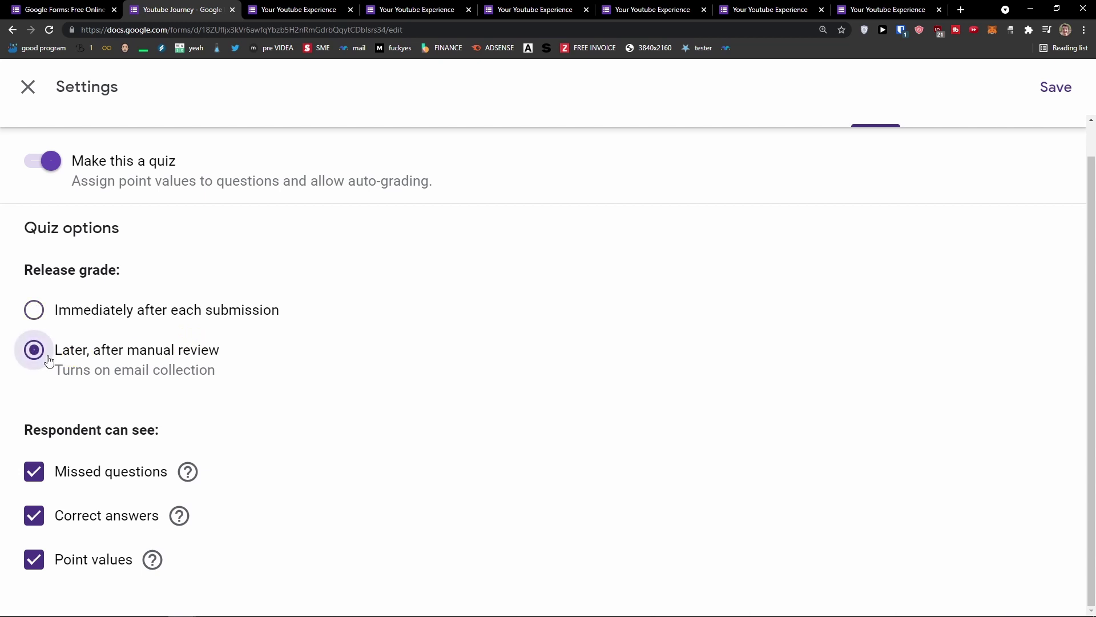
left_click(35, 309)
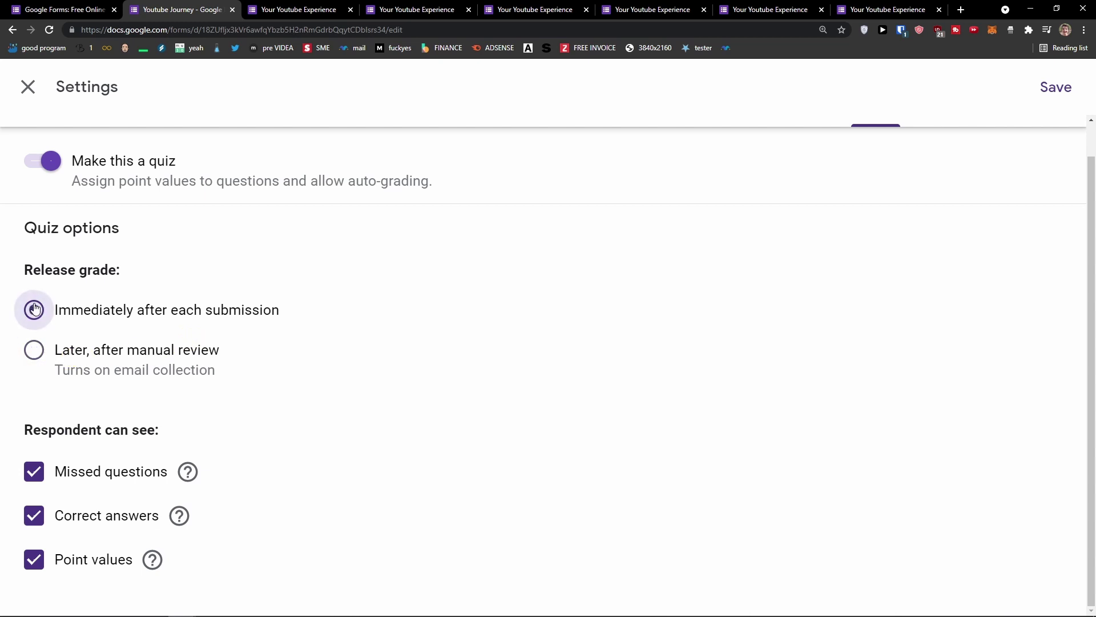
left_click_drag(162, 436, 27, 422)
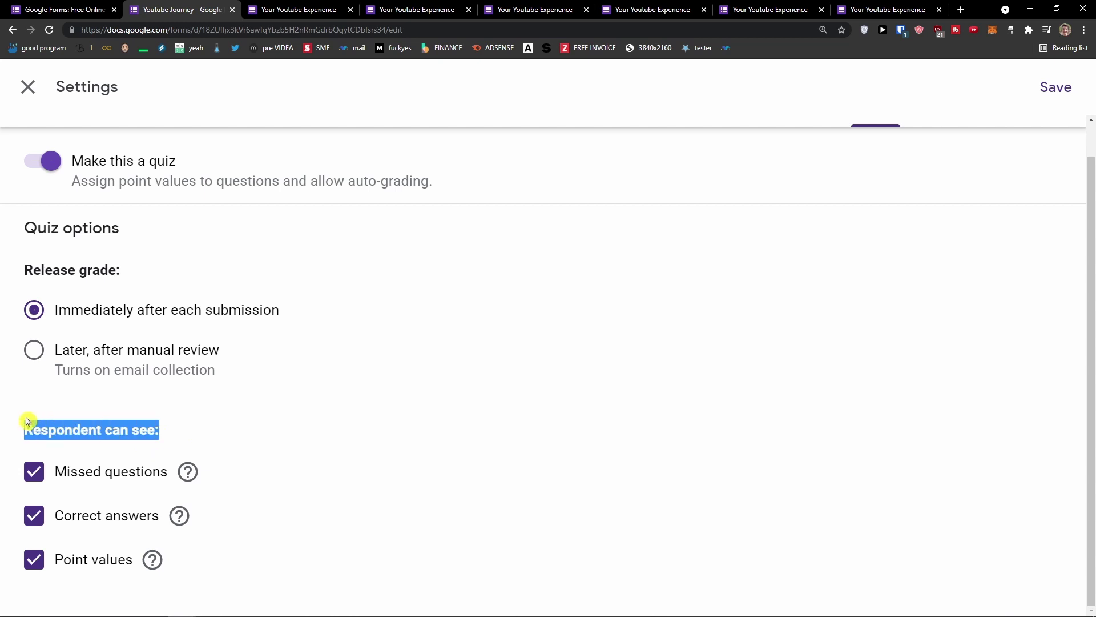
left_click(49, 161)
left_click(49, 161)
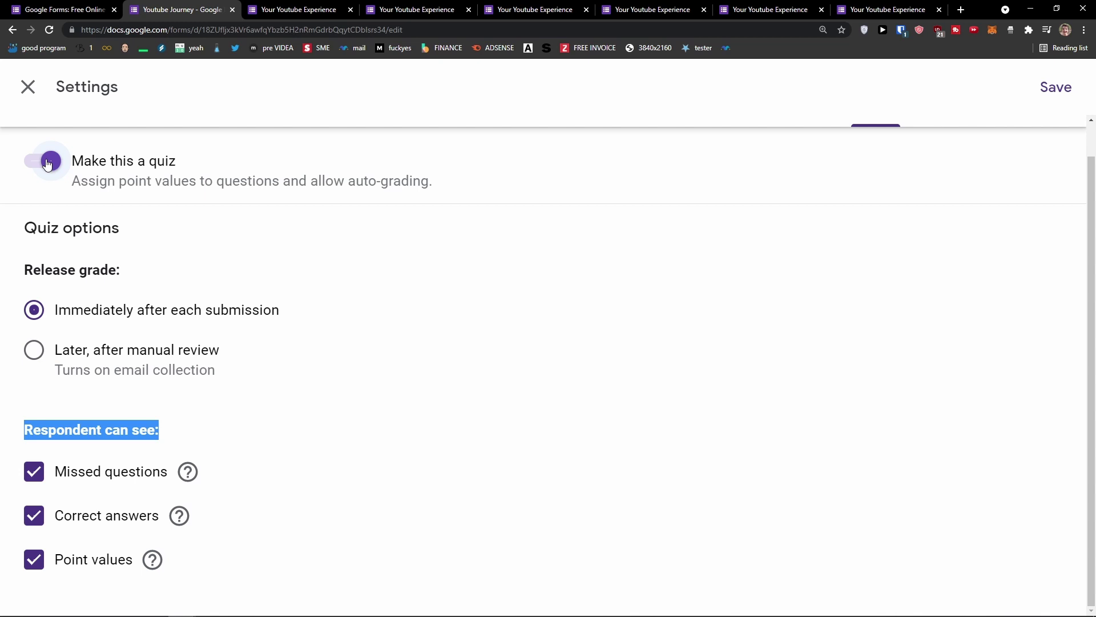
left_click(48, 164)
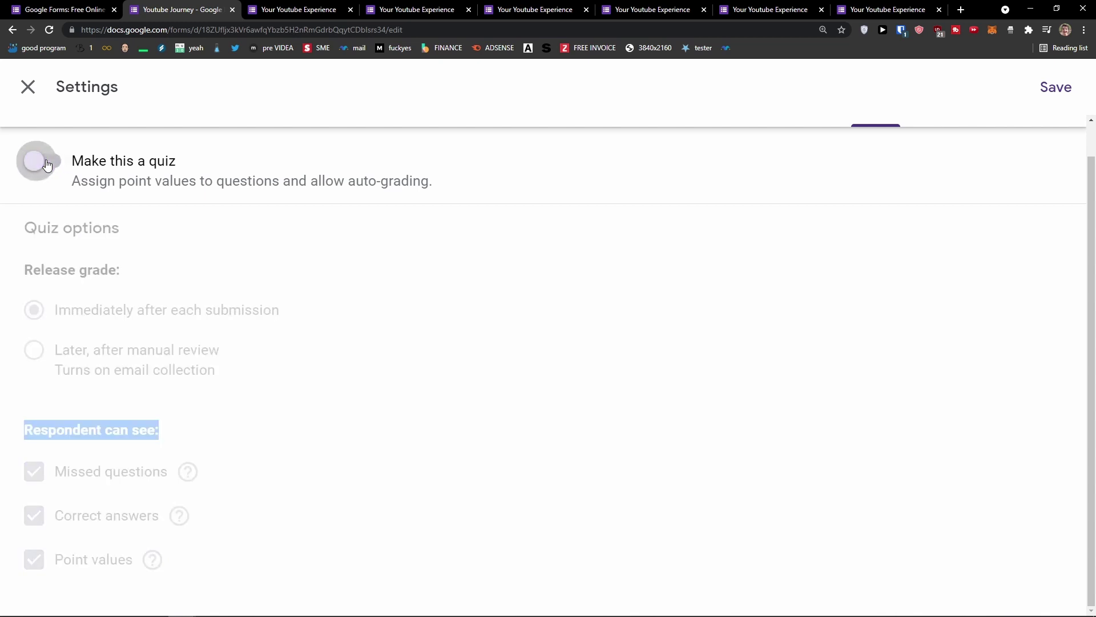
left_click(1045, 94)
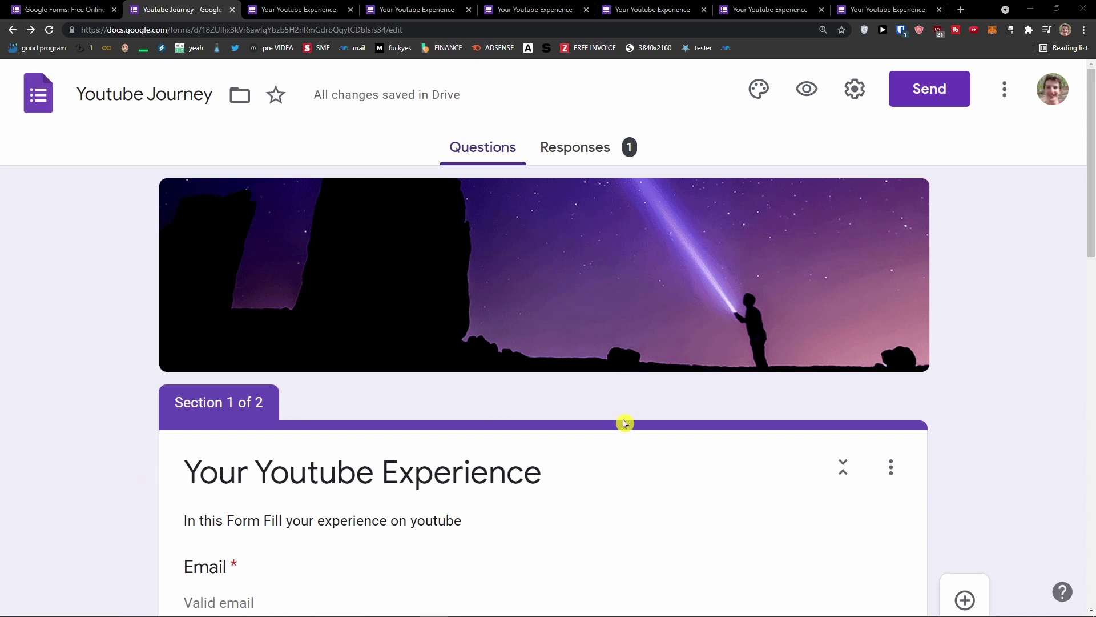
- In the Send form dialog, review the Link and Embed HTML options before returning to Email
left_click(1004, 91)
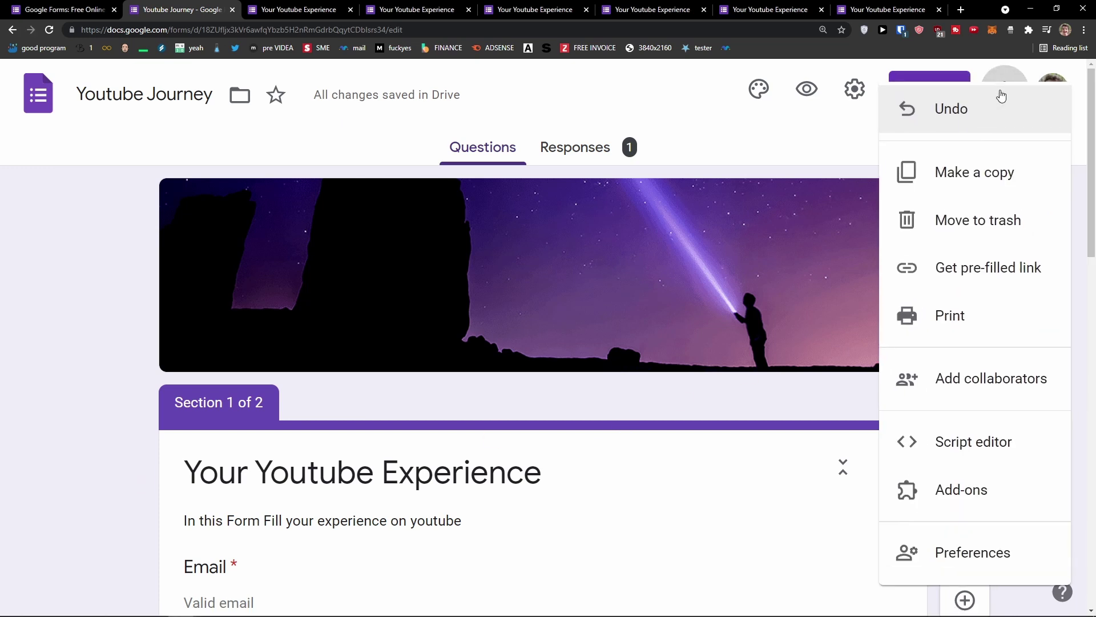
left_click(846, 150)
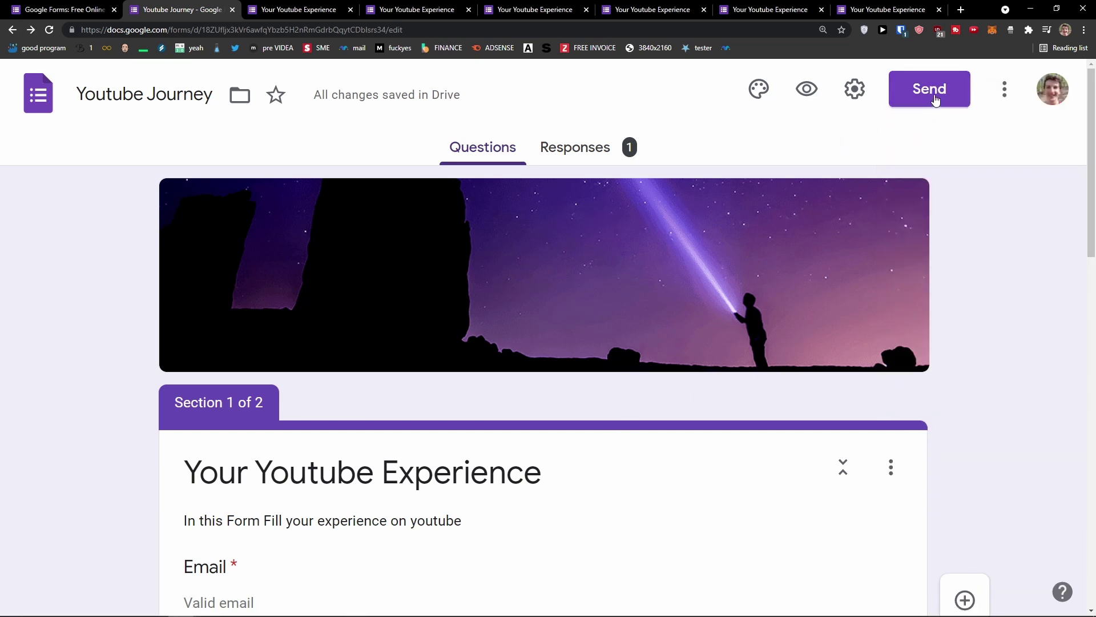
left_click(934, 100)
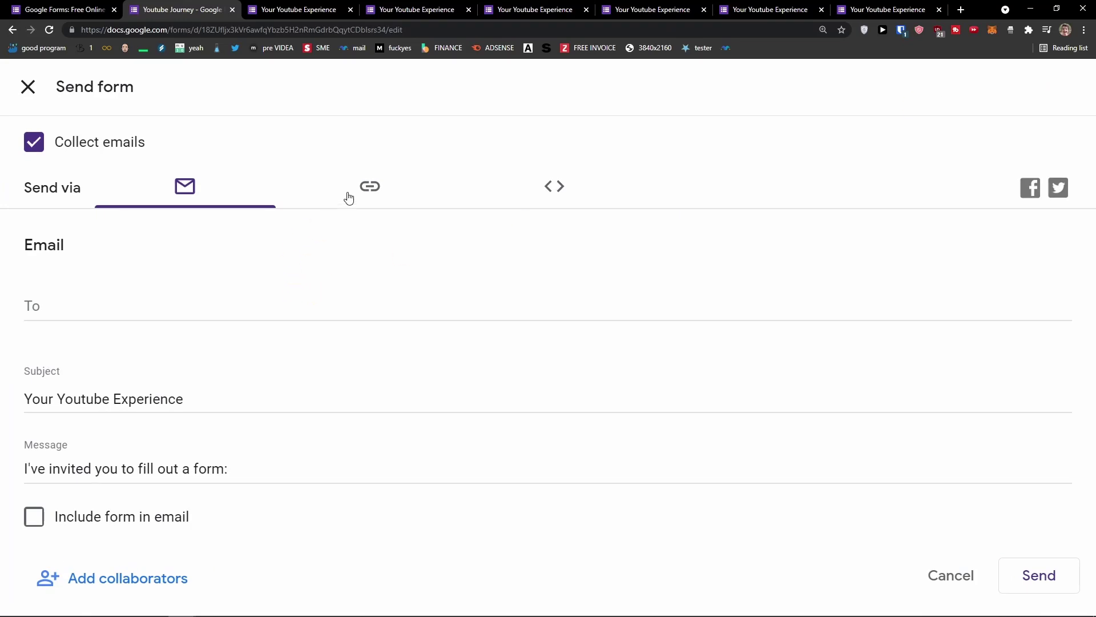
key("ctrl+minus")
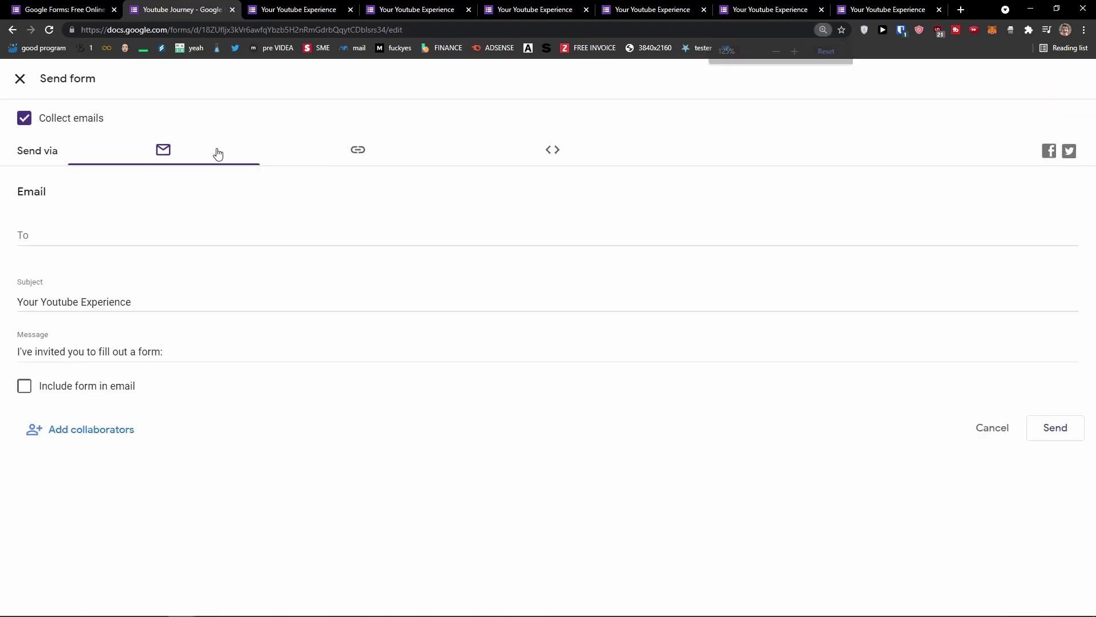
left_click(346, 151)
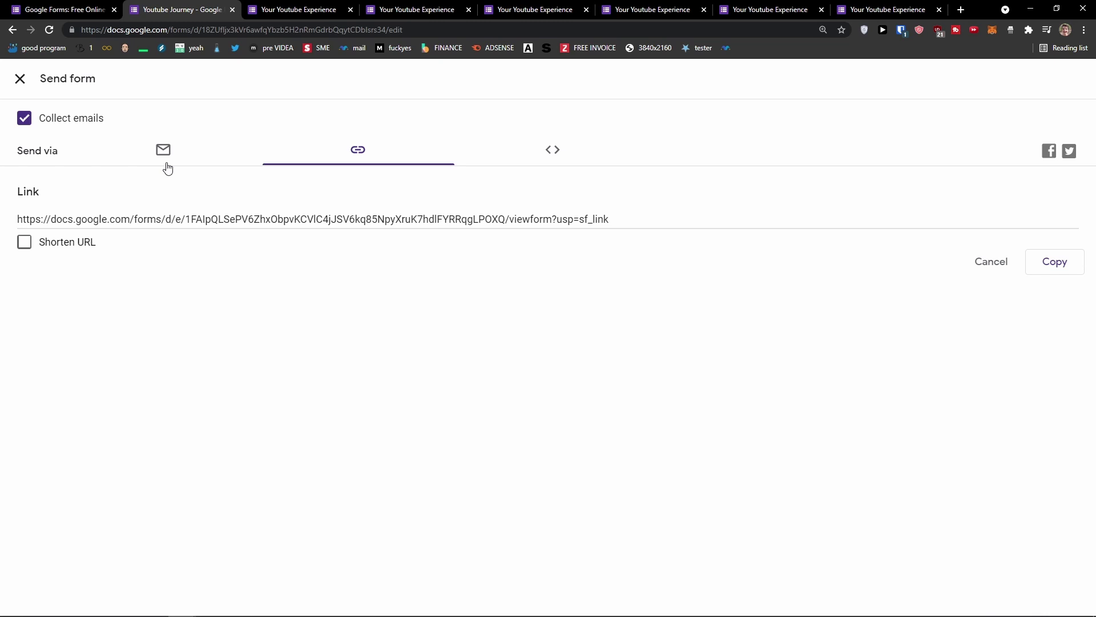
left_click(558, 158)
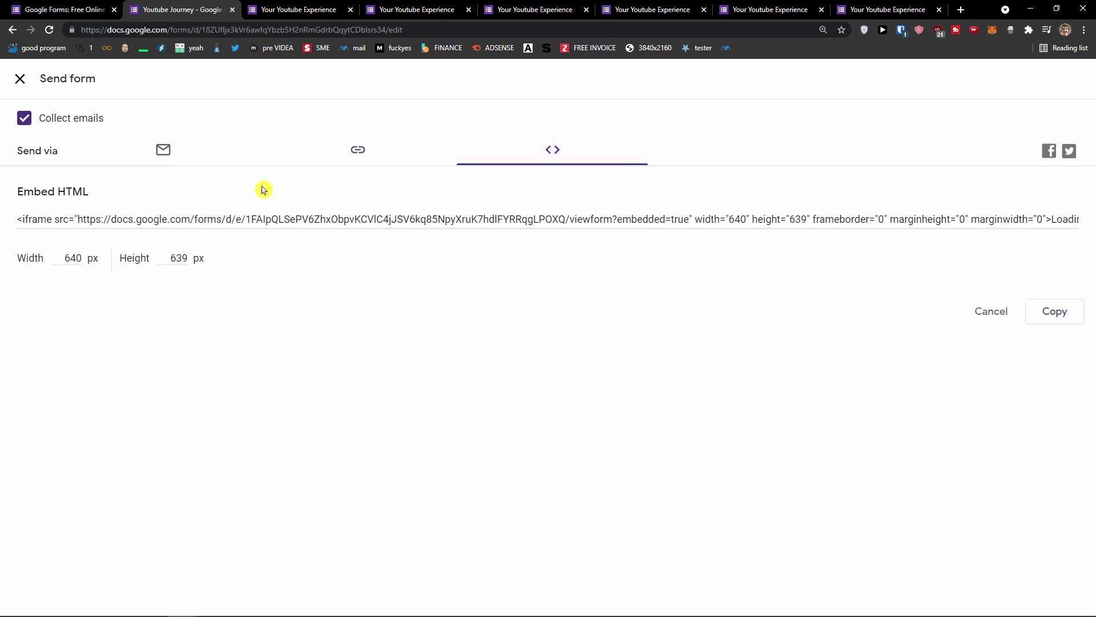
left_click(107, 223)
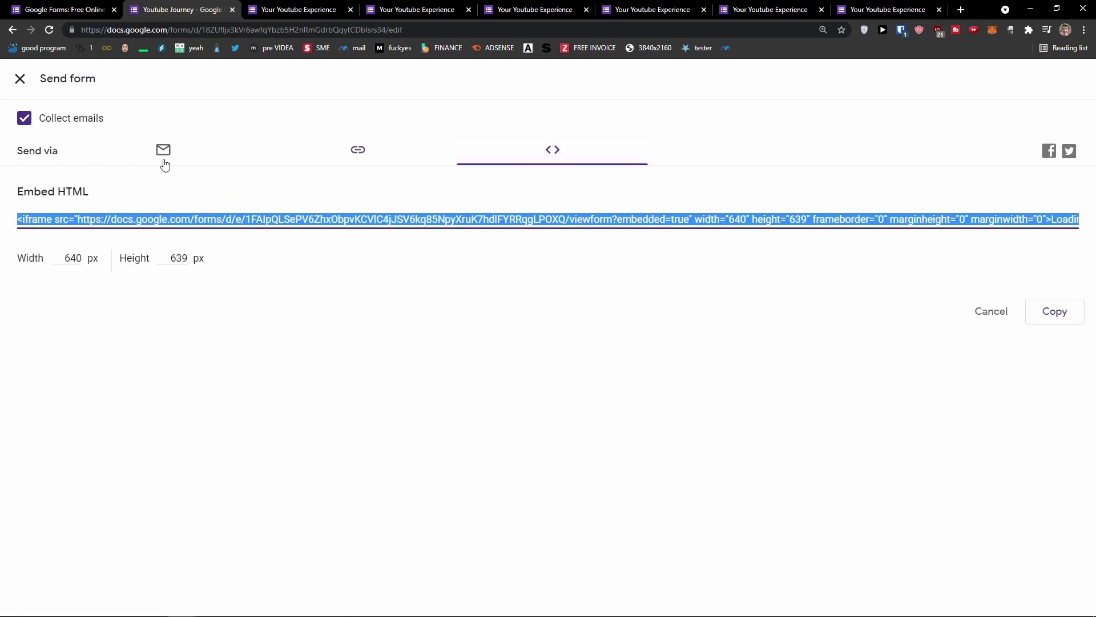
left_click(164, 165)
- Address the invitation email to the recipient from suggestions and send the survey
left_click(127, 229)
type("marekk")
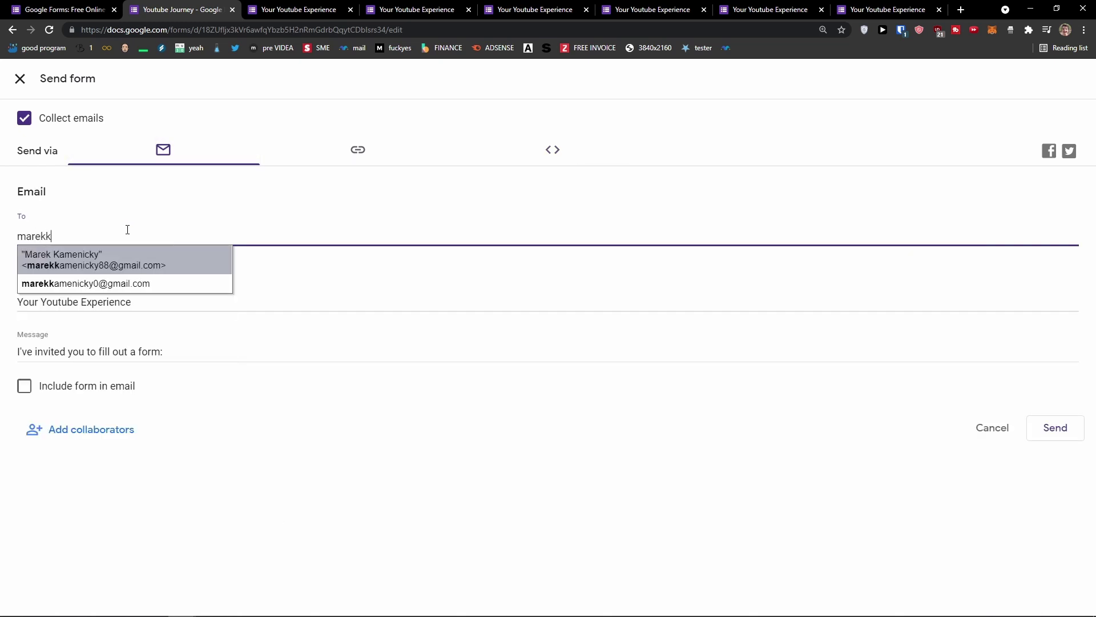
left_click(134, 284)
left_click(60, 313)
left_click(166, 340)
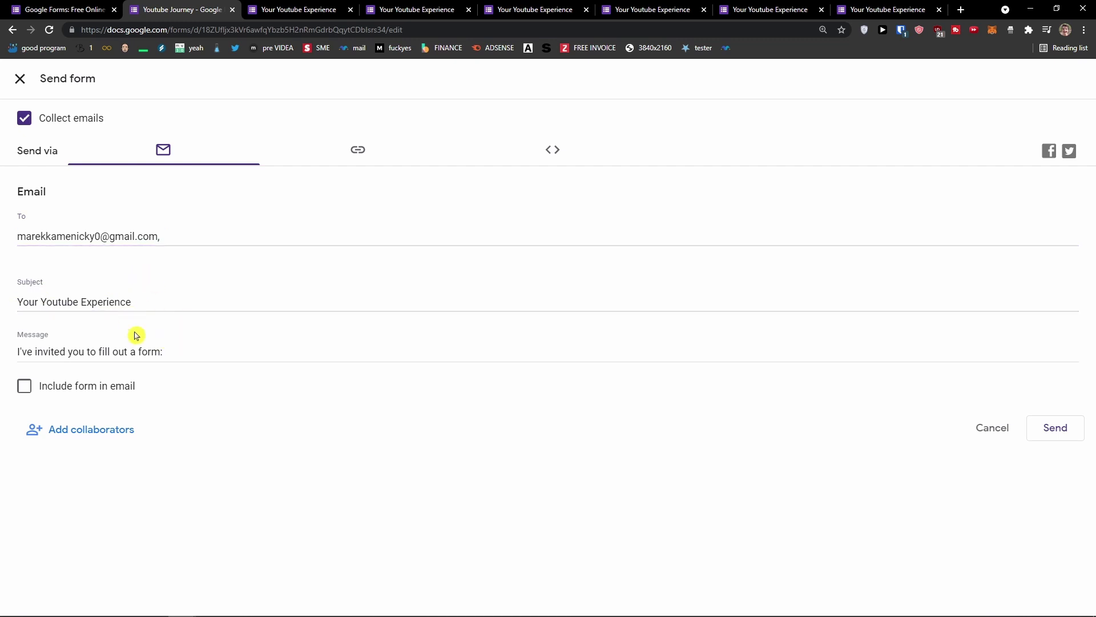
left_click(189, 238)
key("BackSpace")
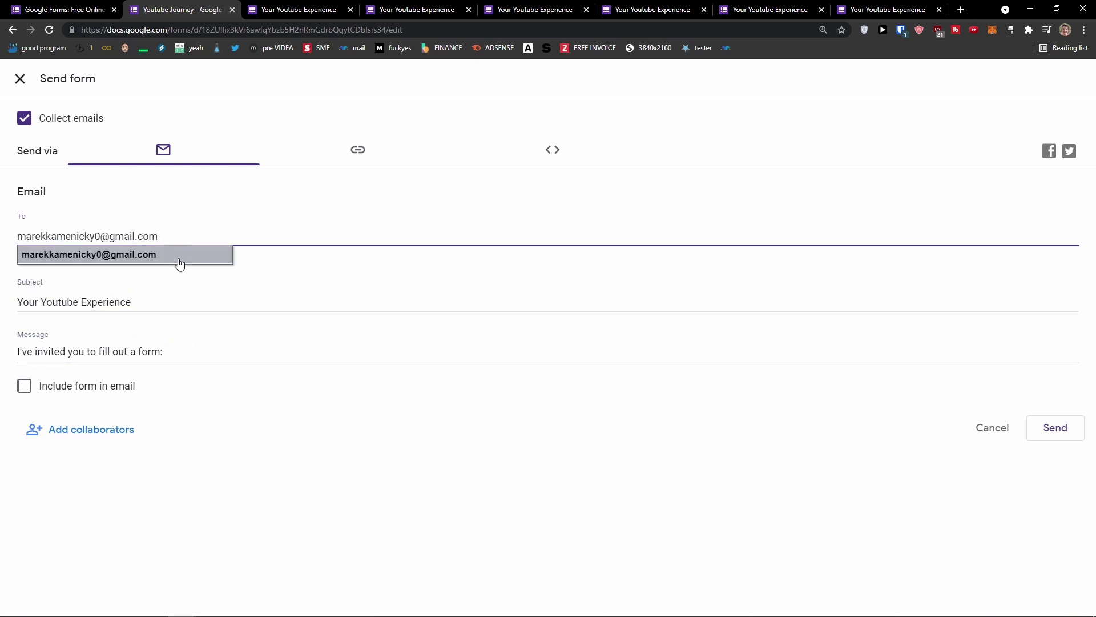
left_click(179, 258)
left_click(158, 351)
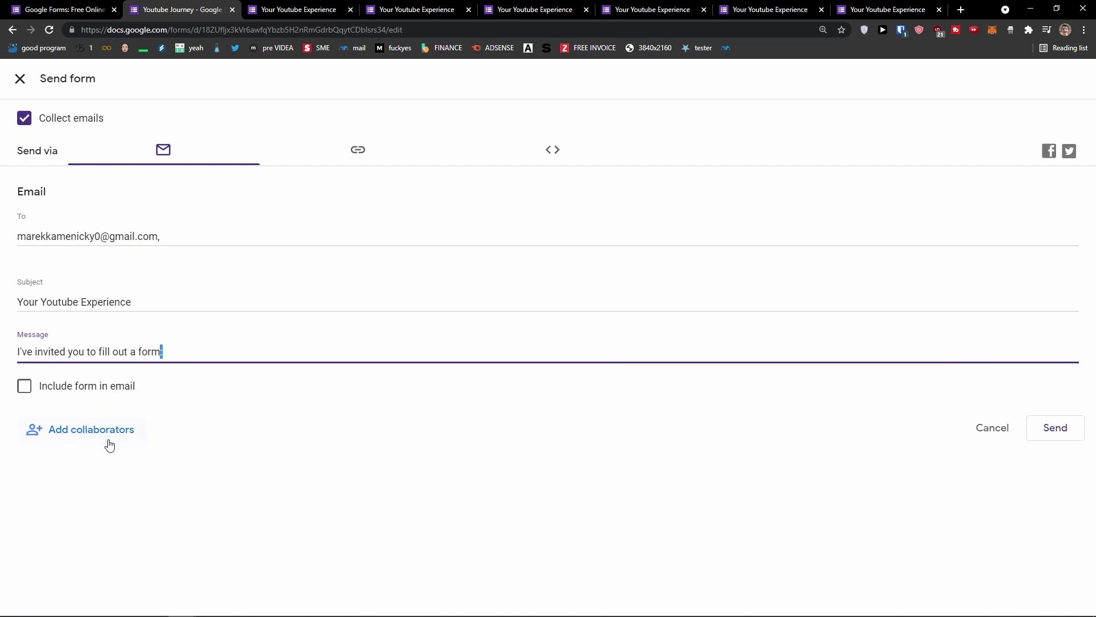
left_click(1066, 439)
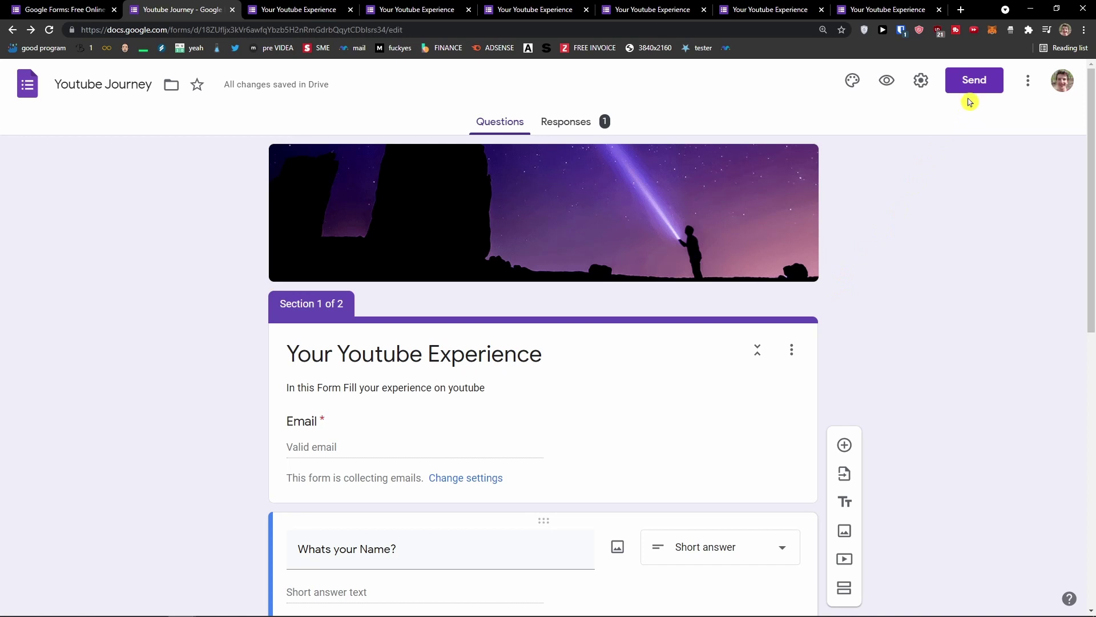
- Shorten the share link to a forms.gle address and load it in an Incognito window
left_click(974, 85)
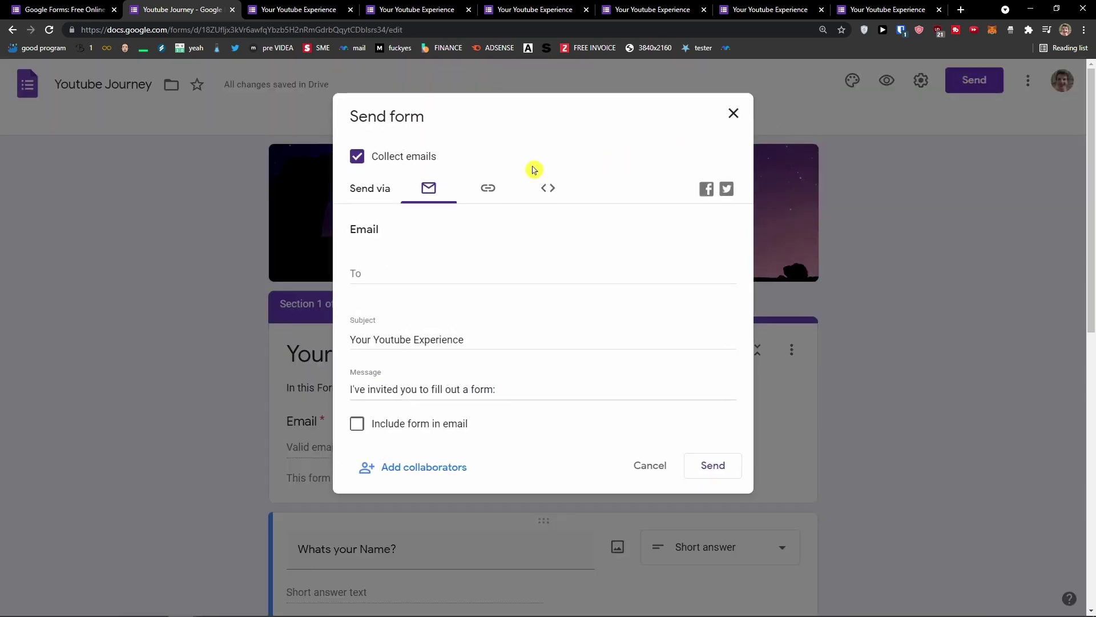
left_click(489, 189)
left_click(433, 256)
left_click(409, 280)
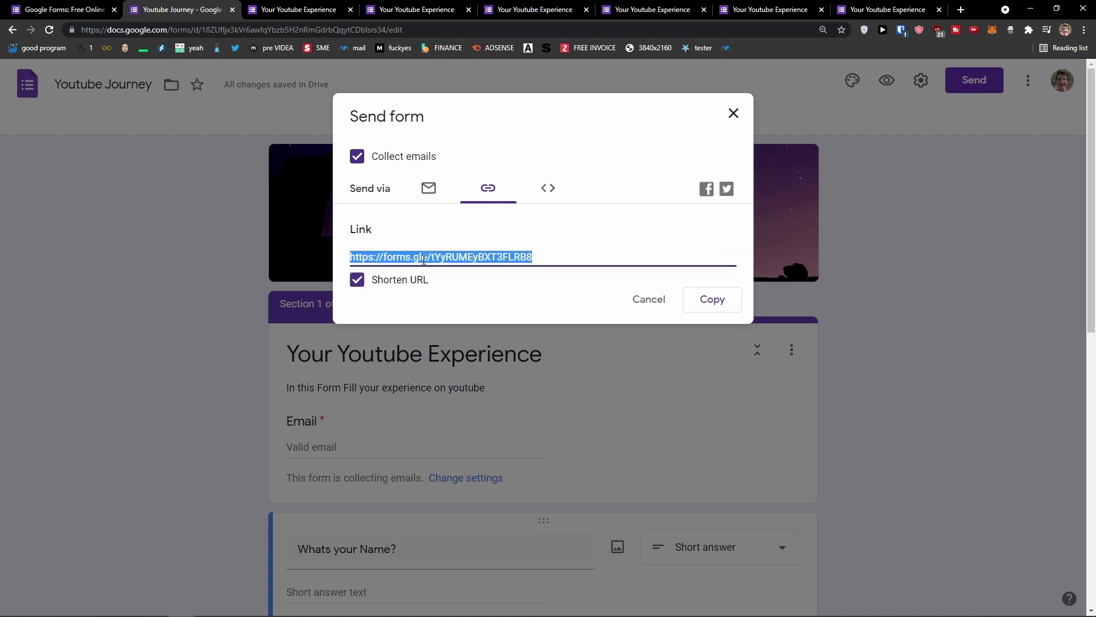
left_click(733, 114)
key("ctrl+shift+n")
key("ctrl+v")
key("Return")
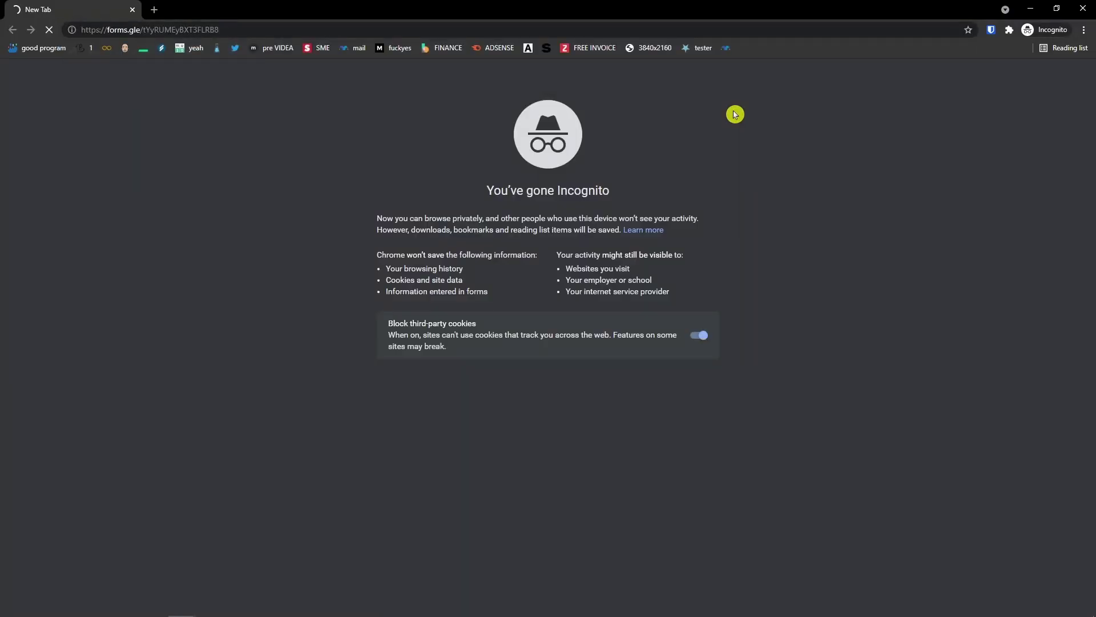
- Enter the respondent's e-mail, name and age 25 in the first section
scroll(815, 286, "down", 1)
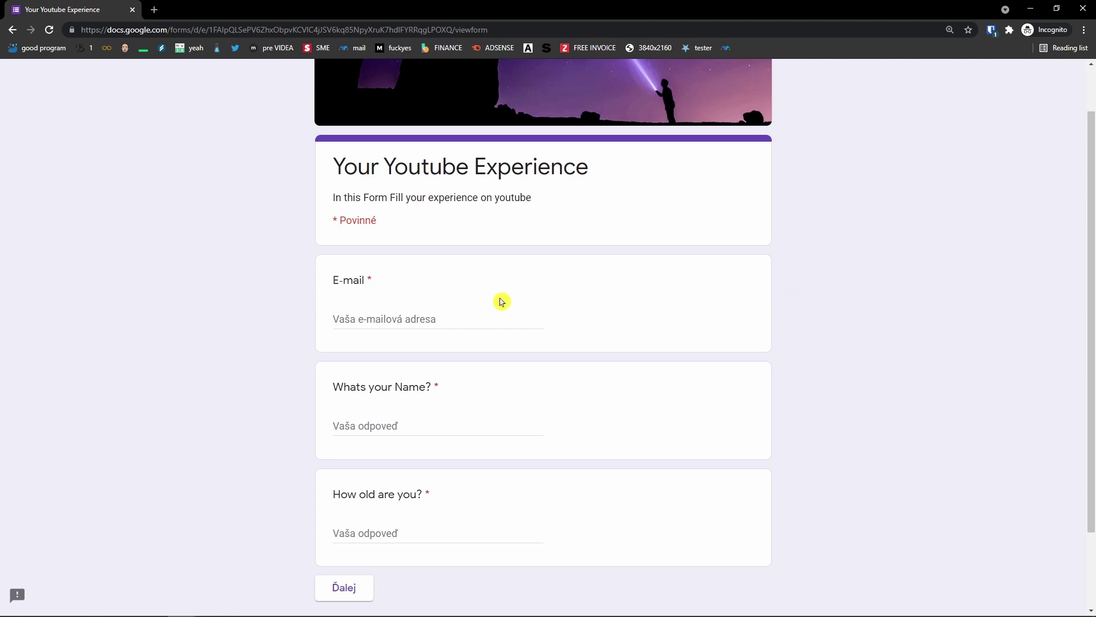
left_click(474, 320)
key("Return")
left_click(458, 226)
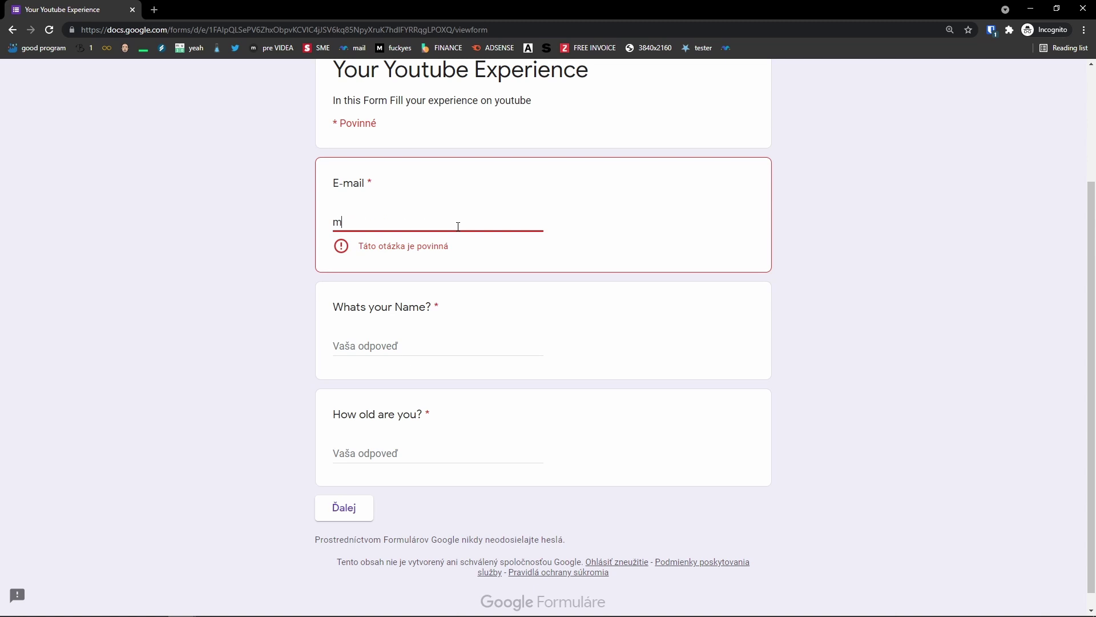
key("Tab")
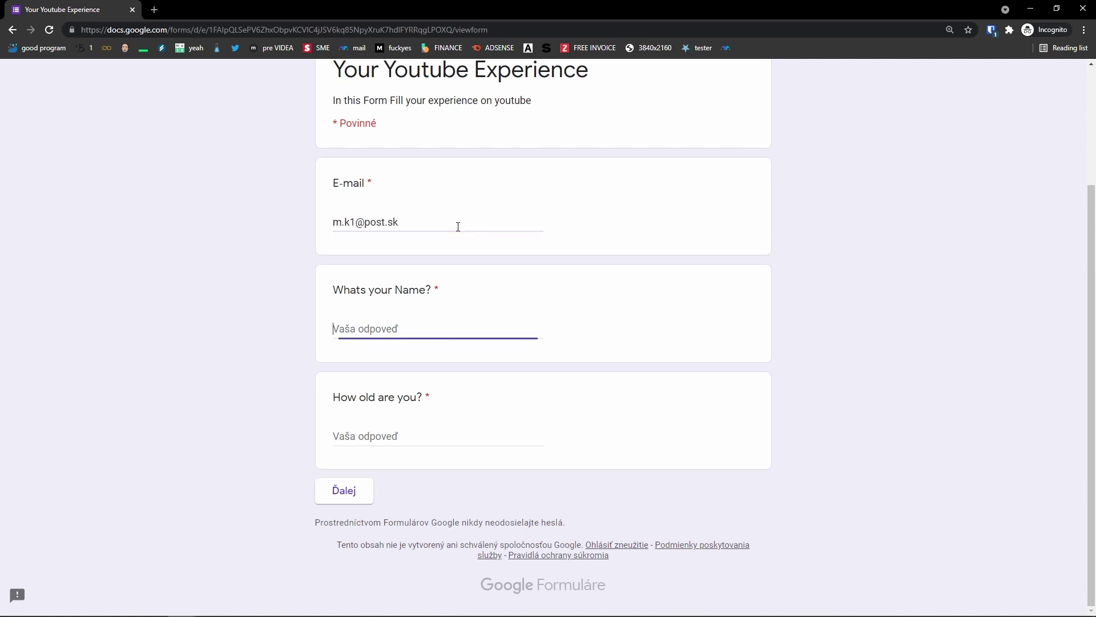
type("Marcus")
key("Tab")
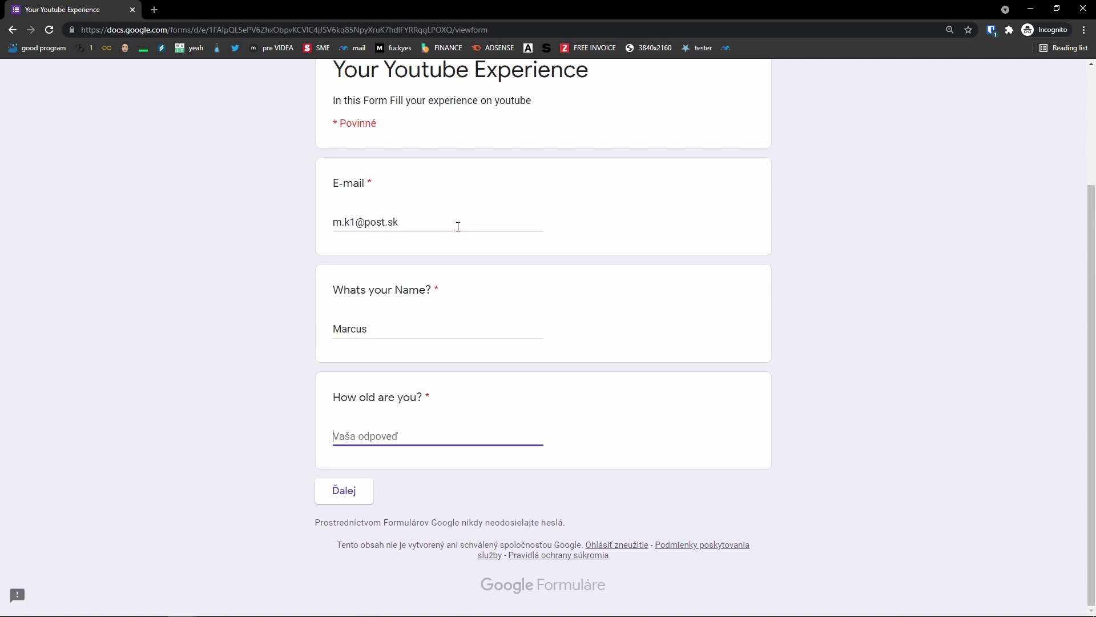
type("25")
left_click(340, 497)
- Choose 20k-50k income, adjust the name answer, submit, and close the Incognito window
left_click(341, 416)
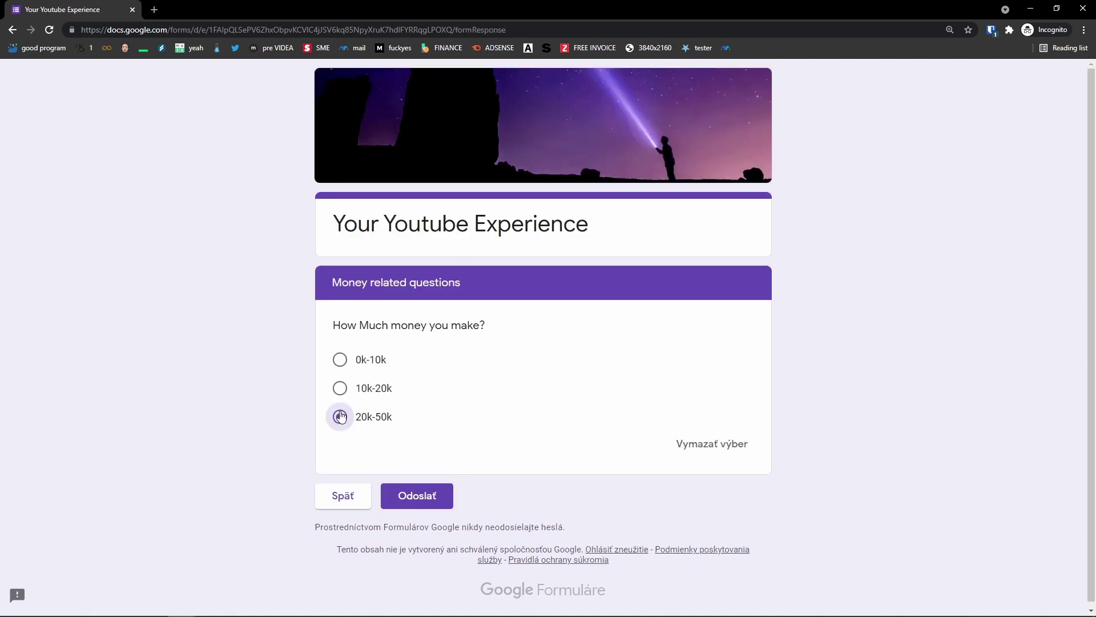
left_click(351, 498)
scroll(360, 399, "down", 1)
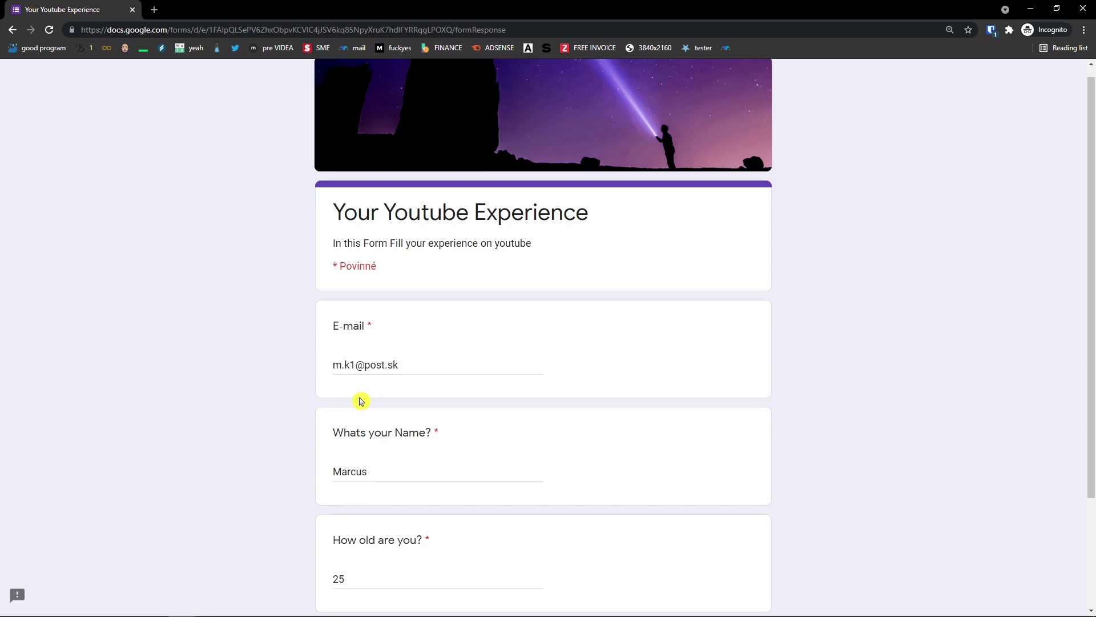
left_click(360, 434)
type("1")
left_click(356, 525)
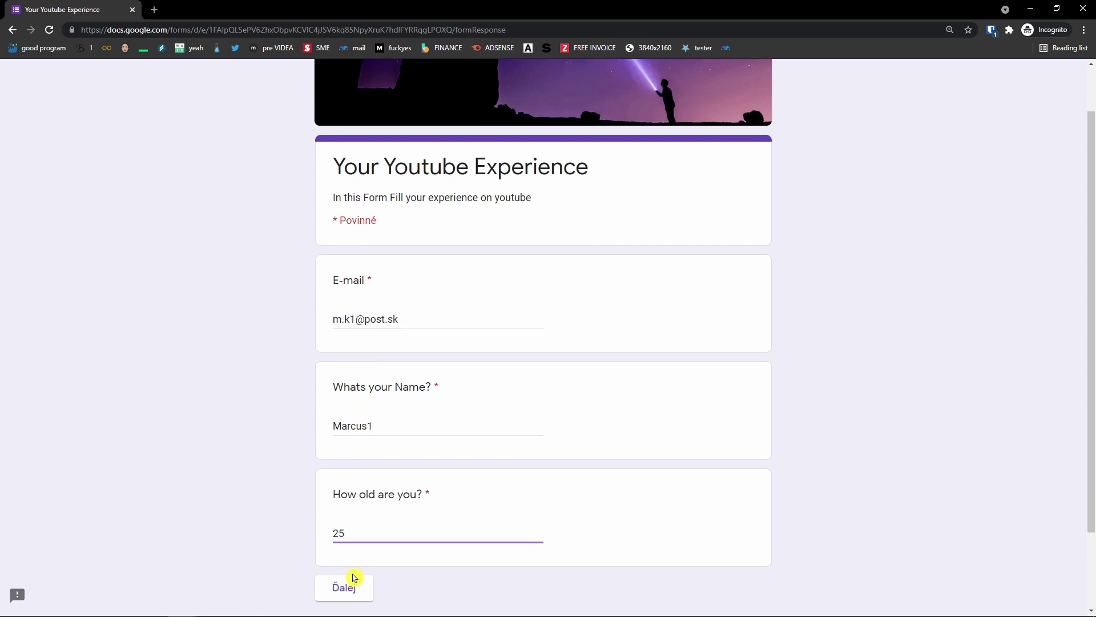
left_click(354, 580)
left_click(432, 505)
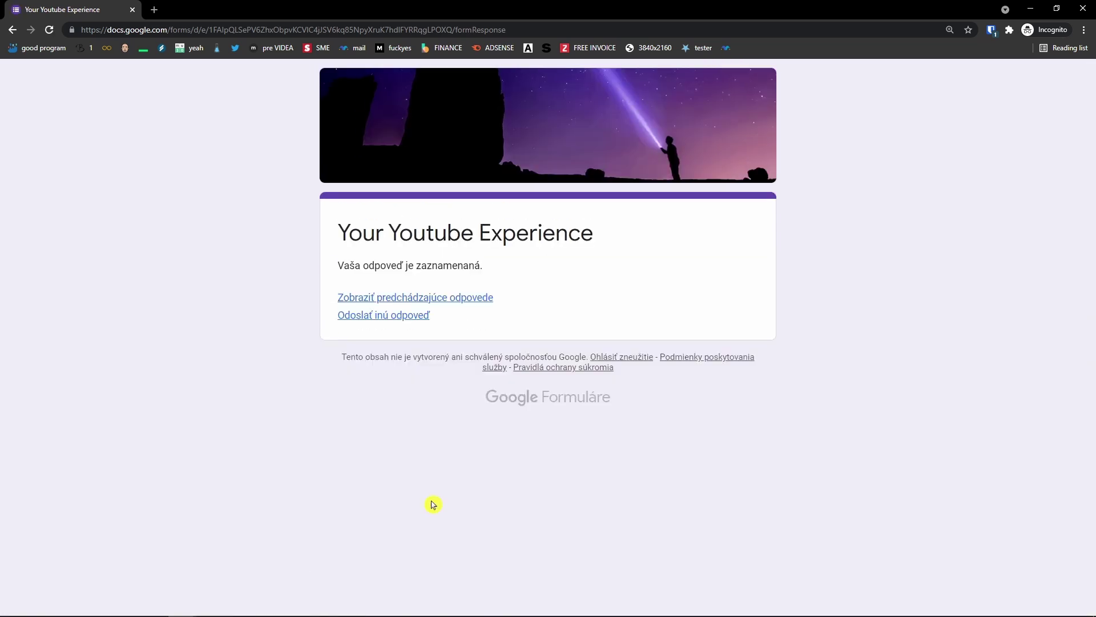
left_click_drag(325, 232, 494, 300)
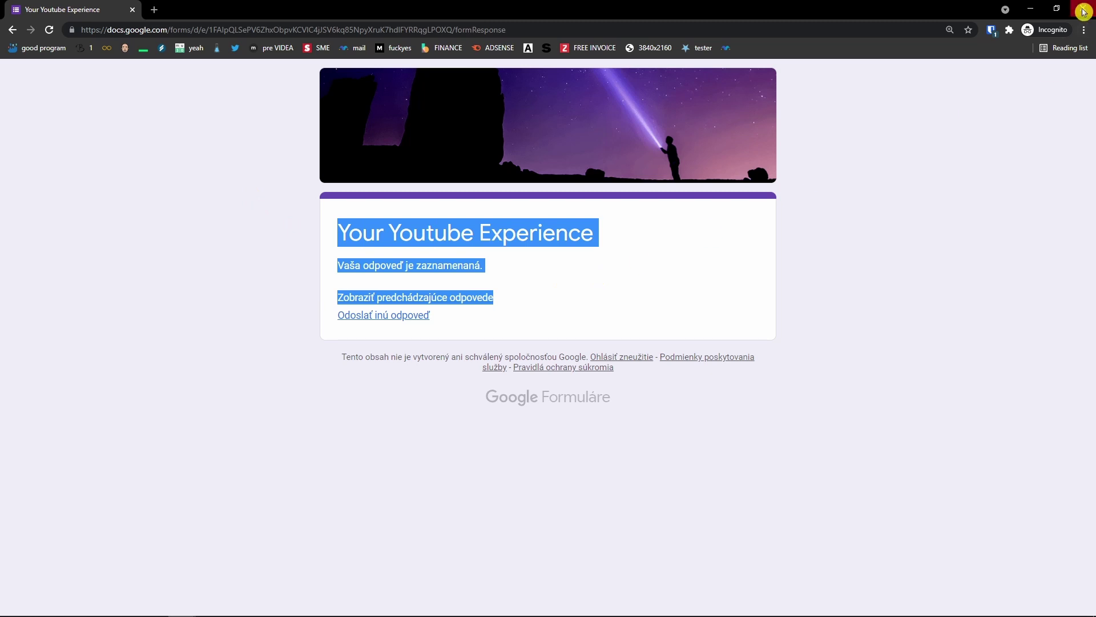
left_click(1082, 9)
left_click(961, 9)
left_click(937, 9)
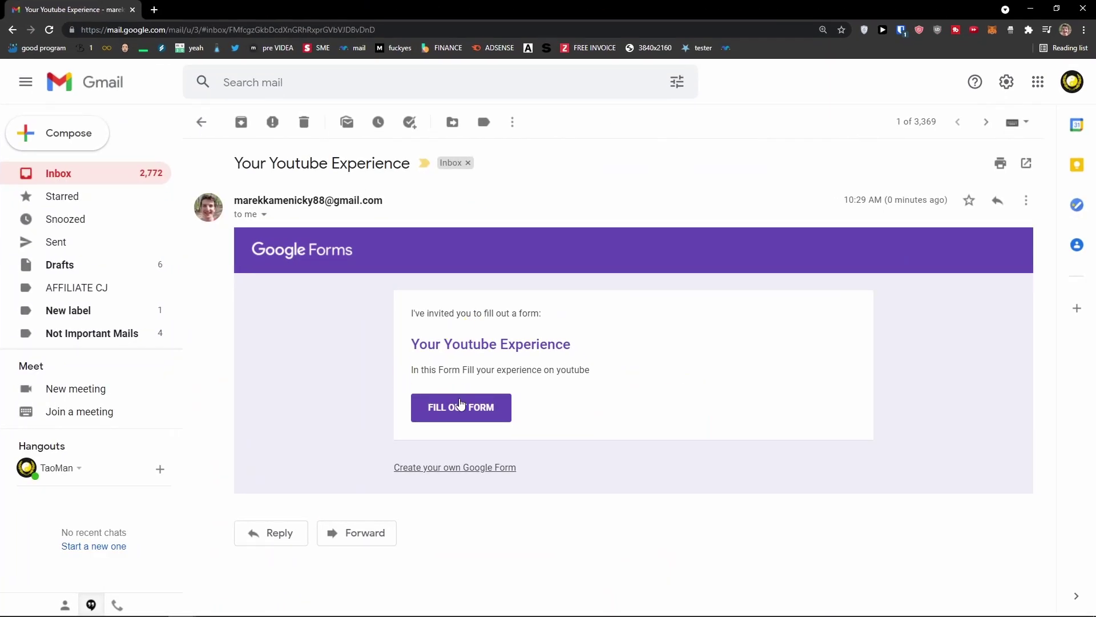
- Open the form via the invitation's FILL OUT FORM button and start on the Email field
left_click(453, 411)
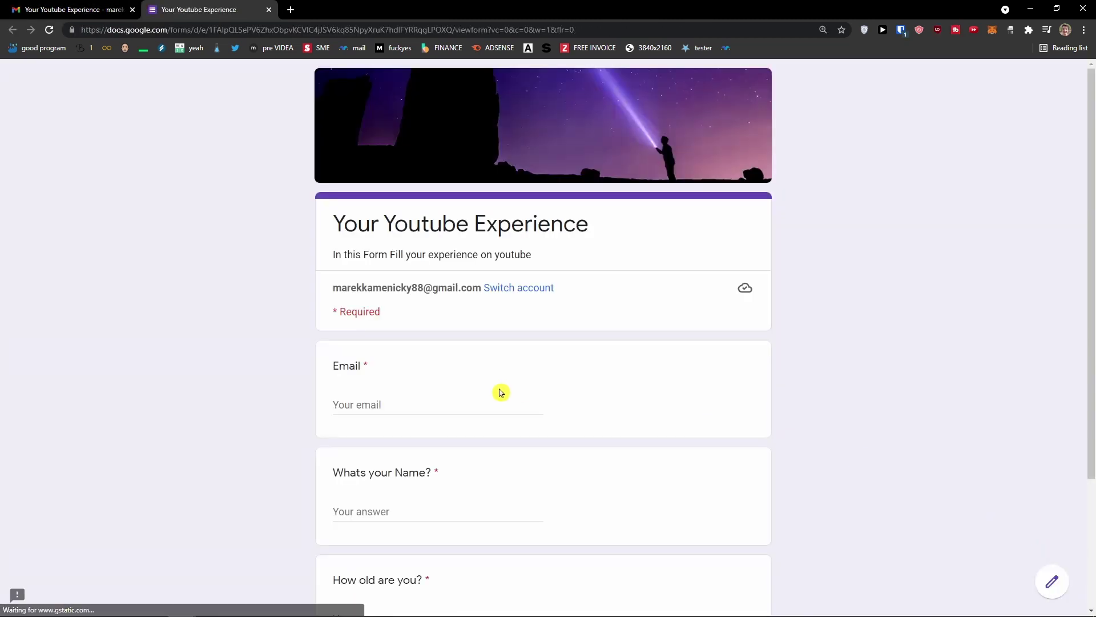
scroll(432, 391, "down", 1)
left_click(393, 354)
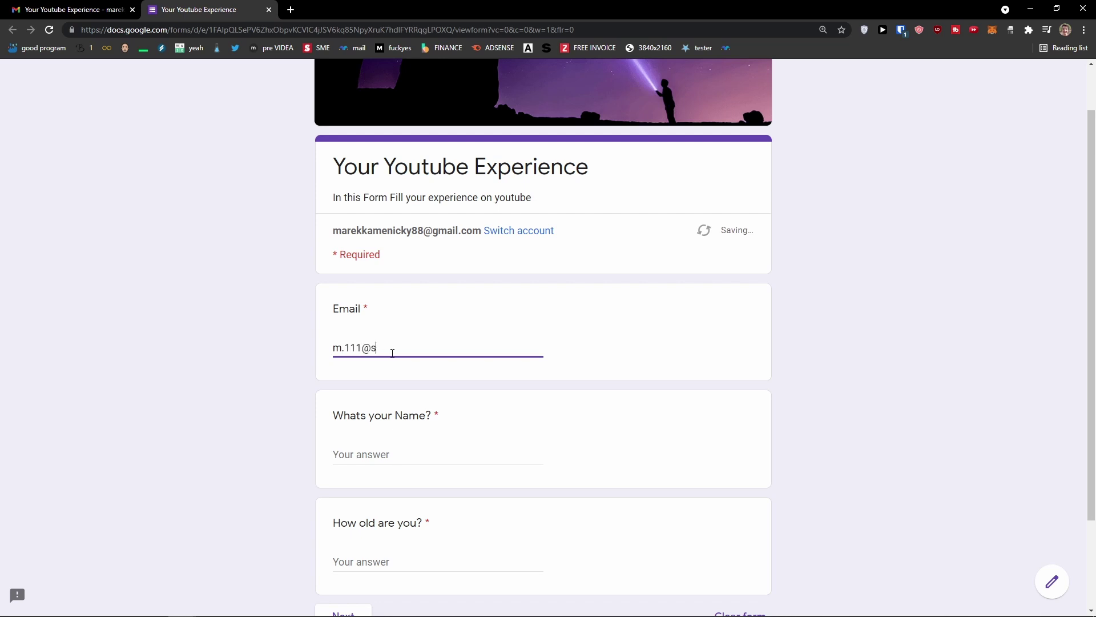
- Fill in the respondent's email, name and age 24, then continue to the money questions
key("Tab")
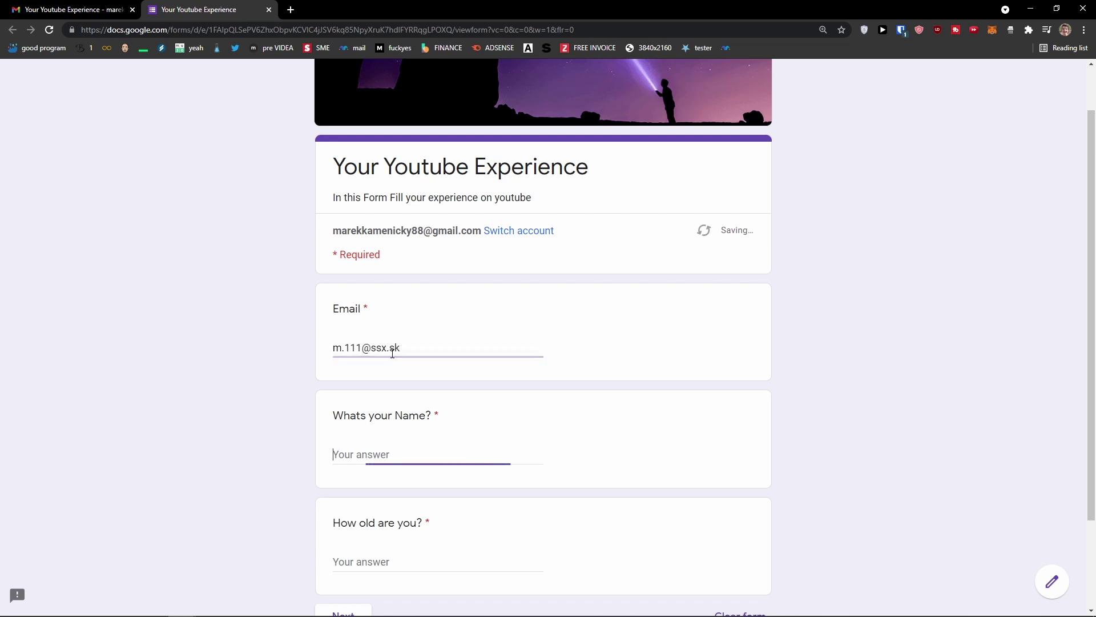
type("Marek")
key("Tab")
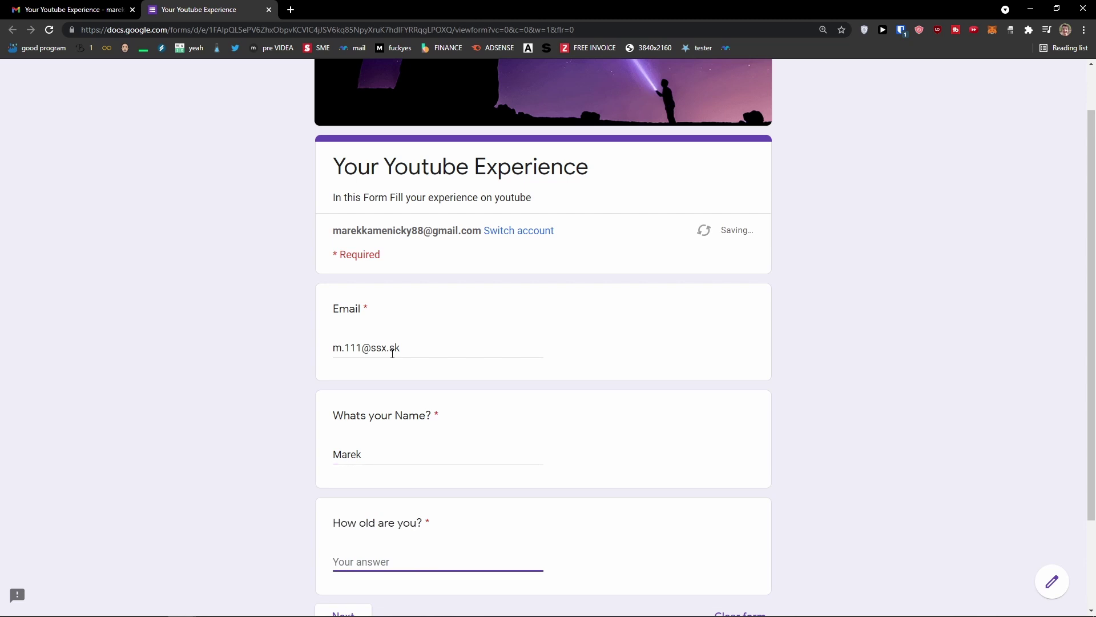
type("24")
scroll(480, 296, "down", 2)
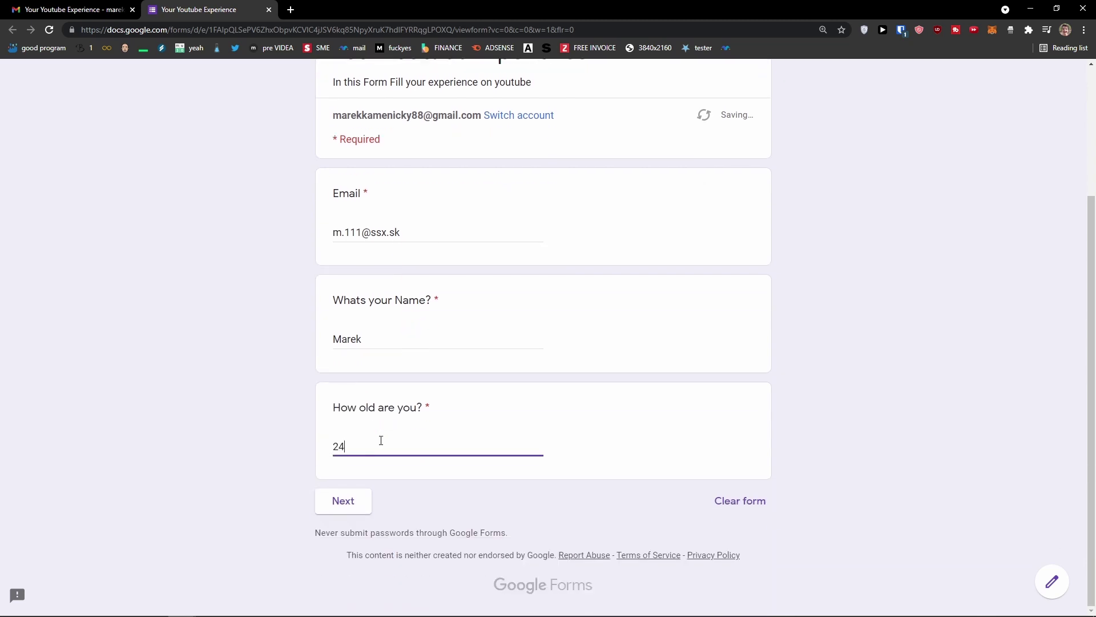
left_click(341, 509)
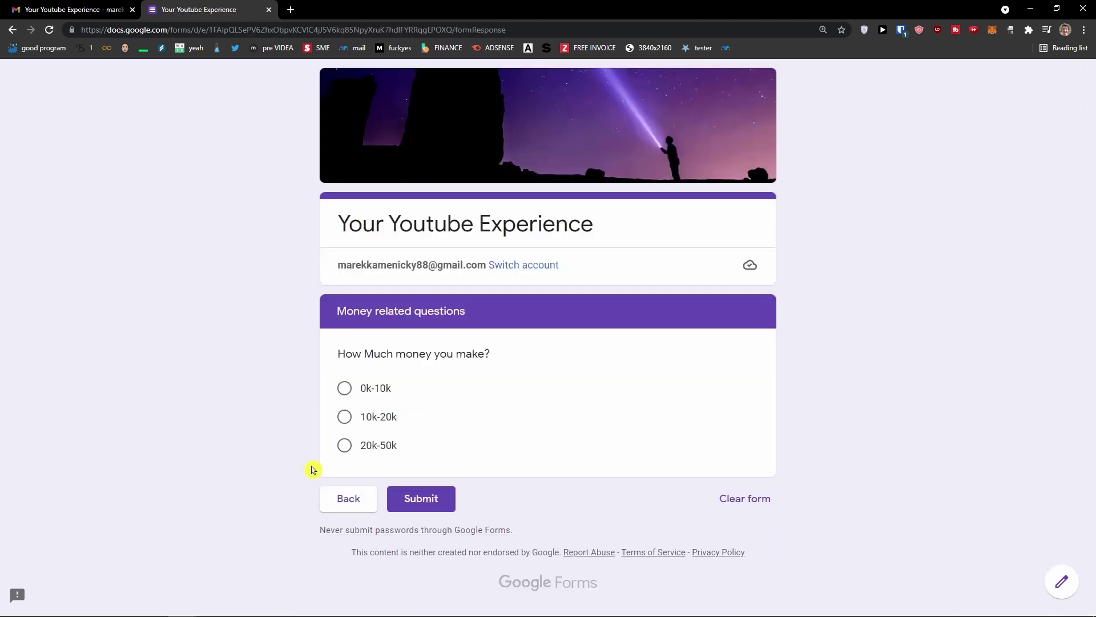
- Choose 0k-10k income, submit the response, and close the Gmail browser window
left_click(345, 389)
left_click(423, 523)
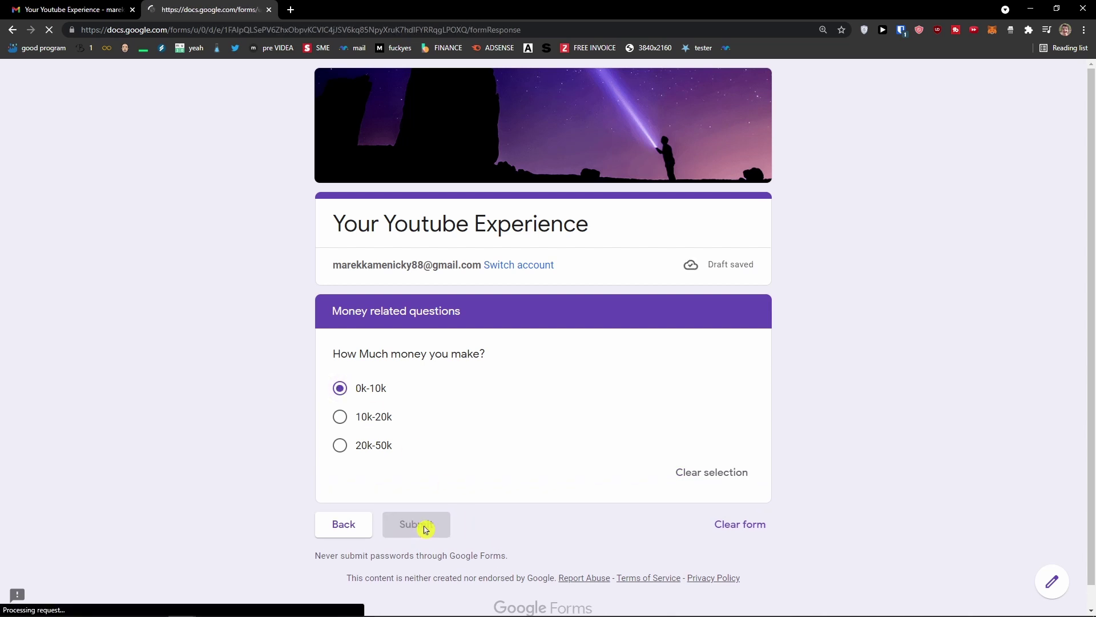
left_click(90, 10)
left_click(1083, 8)
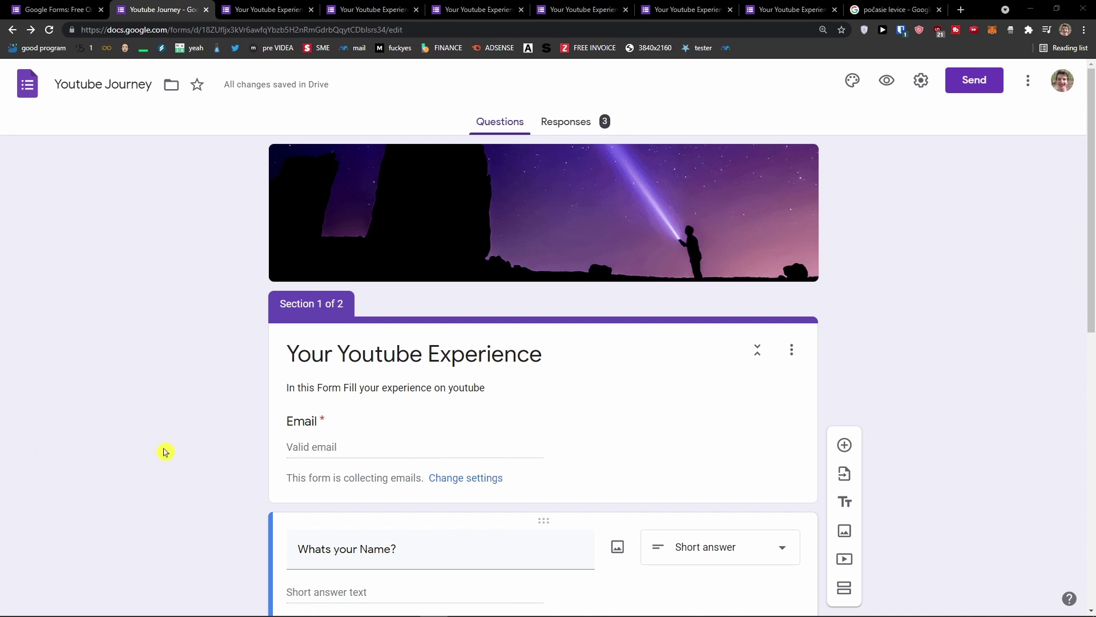
scroll(166, 451, "down", 1)
scroll(551, 225, "up", 1)
left_click(573, 134)
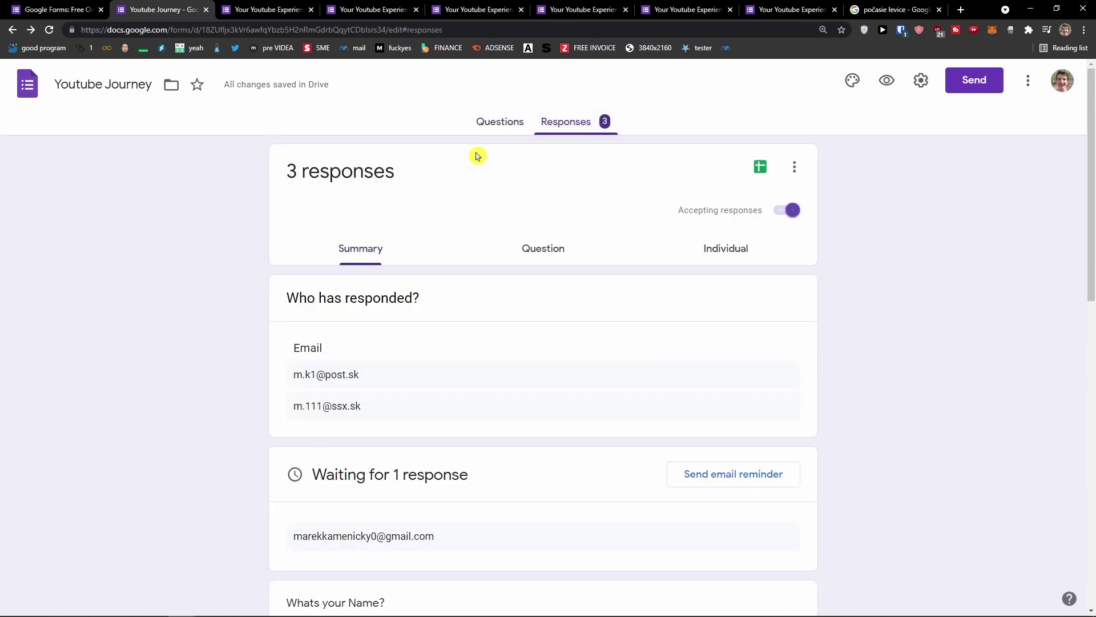
scroll(222, 298, "down", 1)
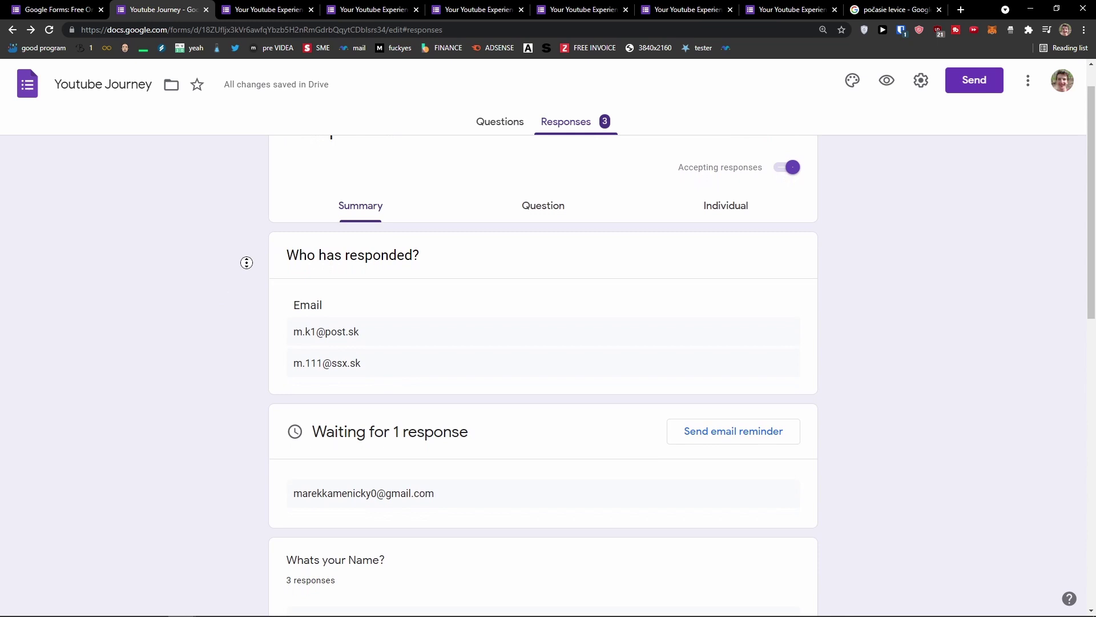
scroll(245, 263, "up", 1)
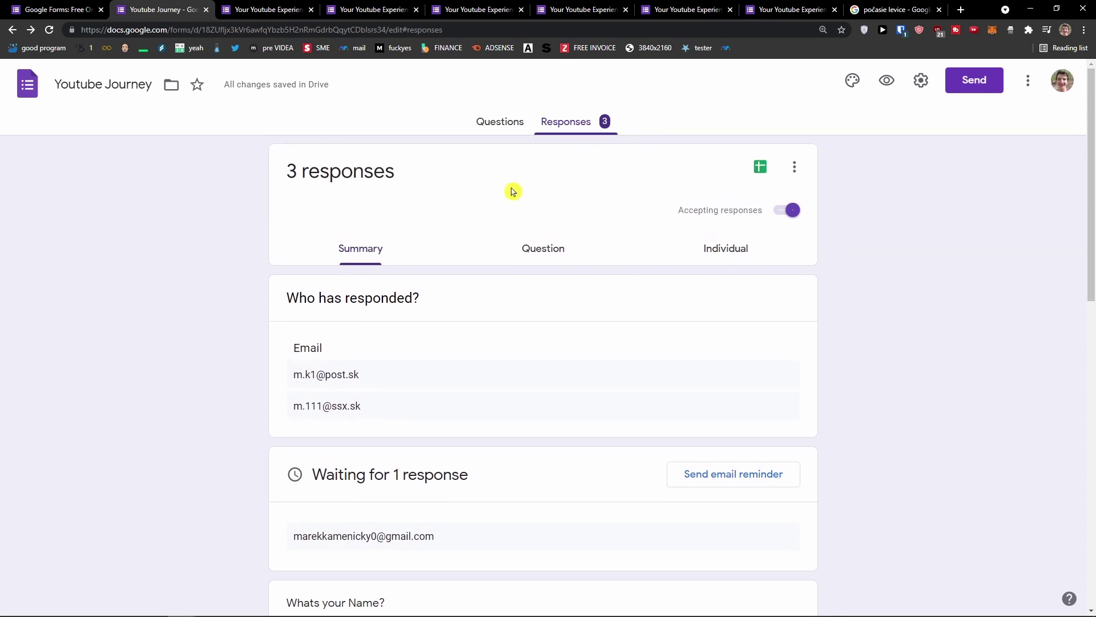
left_click_drag(285, 298, 426, 300)
scroll(404, 320, "down", 1)
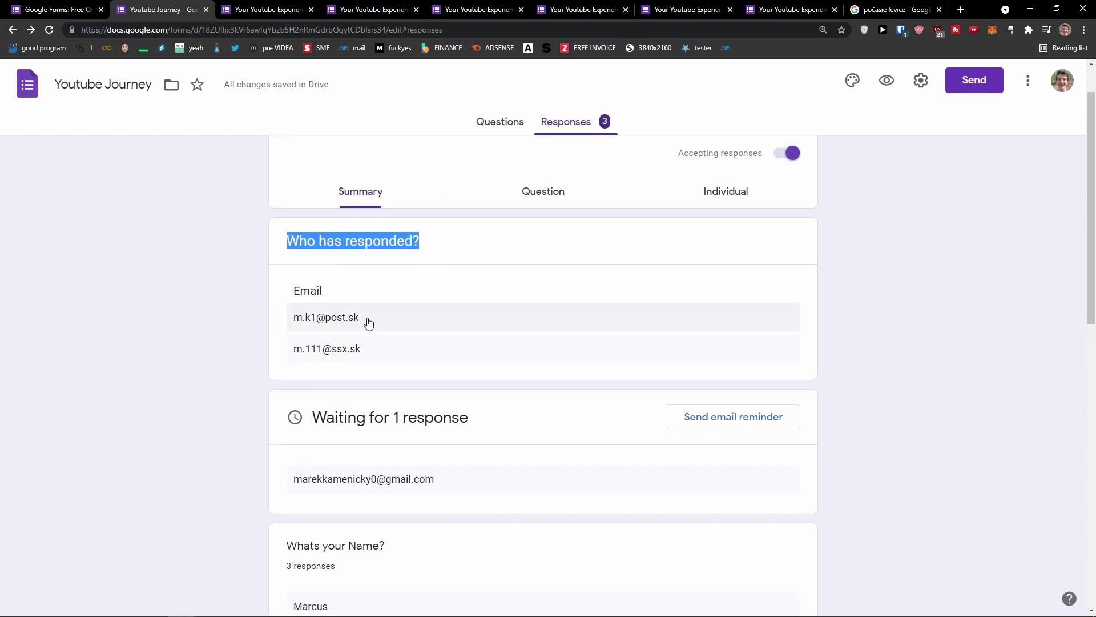
scroll(307, 371, "down", 1)
scroll(472, 371, "down", 1)
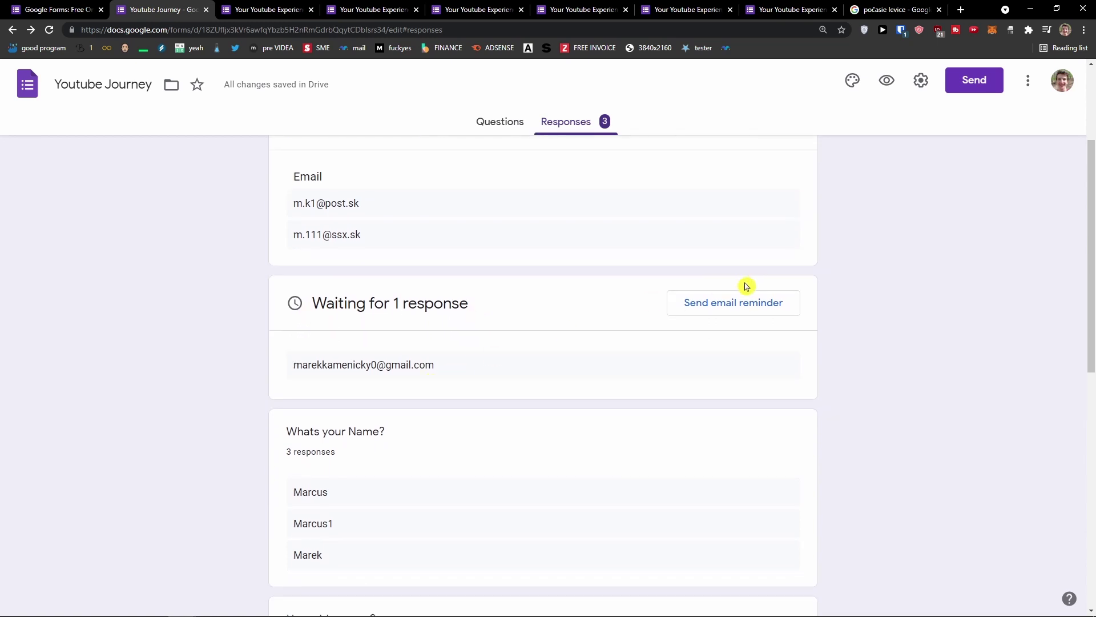
key("F5")
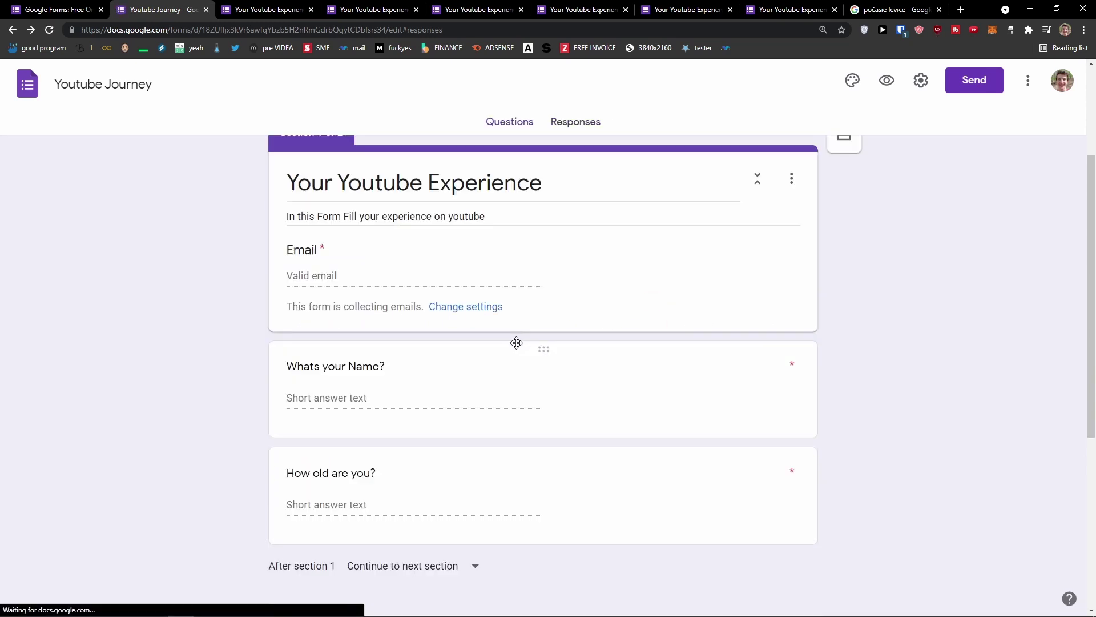
left_click(579, 129)
scroll(421, 324, "down", 4)
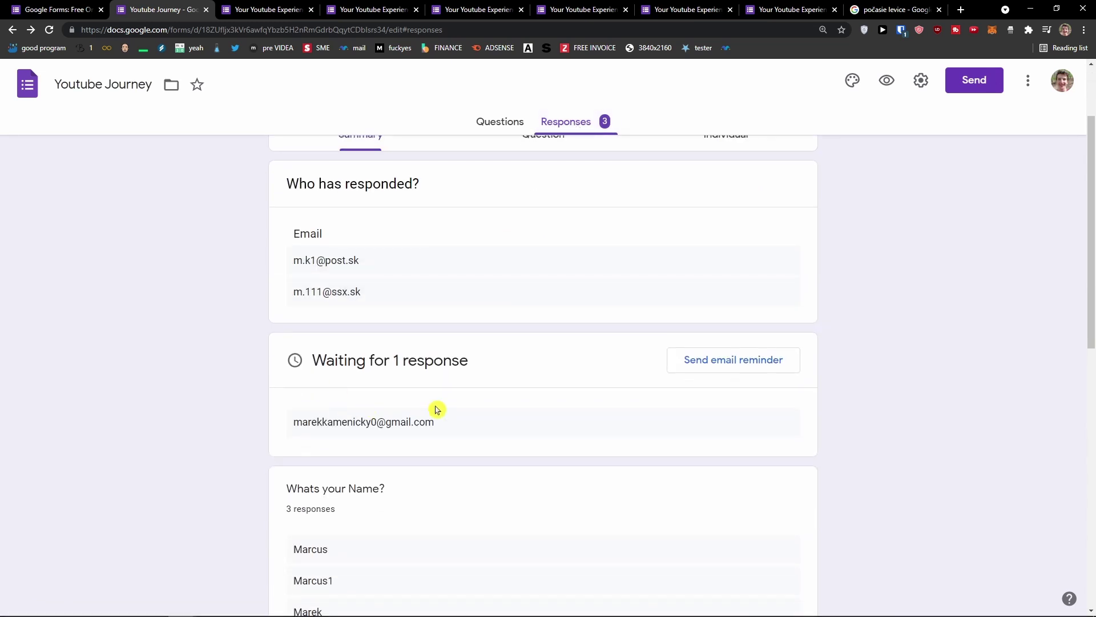
scroll(417, 322, "down", 2)
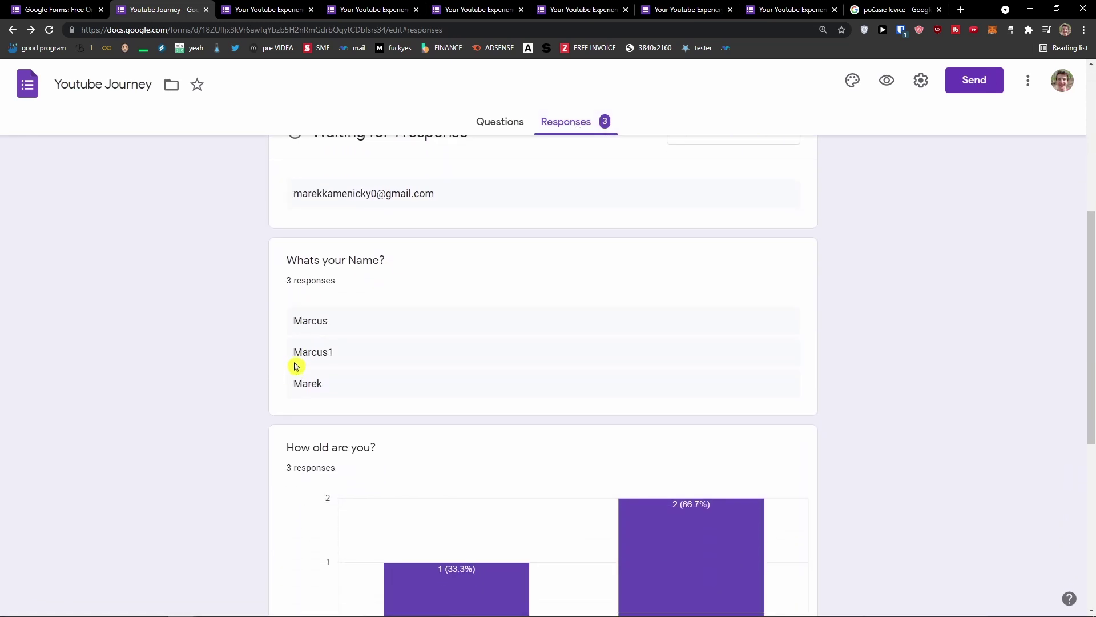
scroll(304, 383, "down", 2)
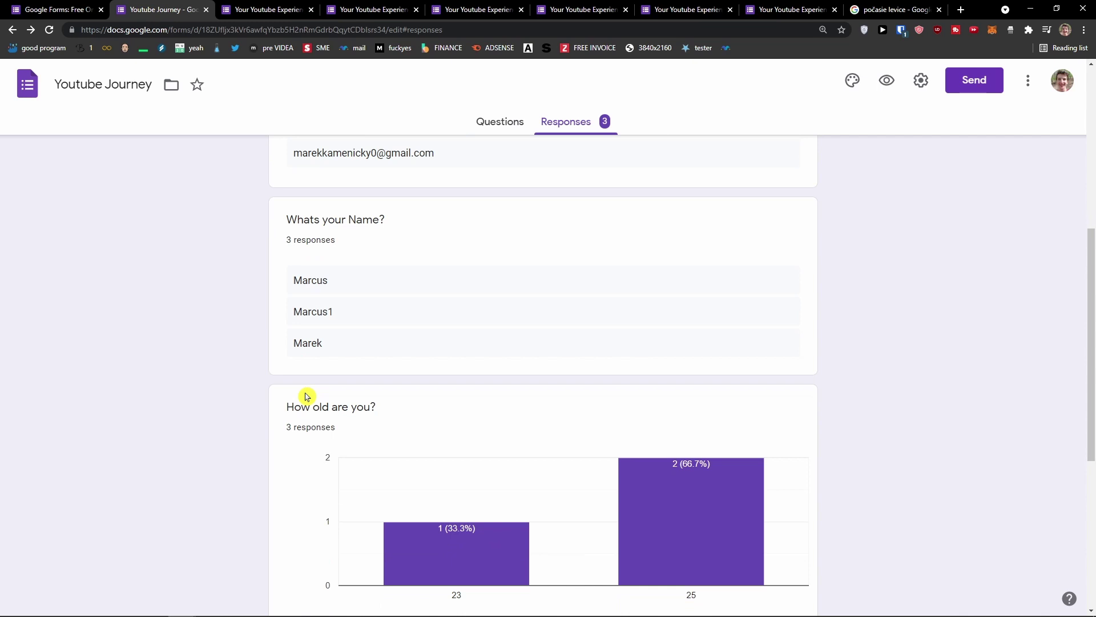
mouse_move(686, 465)
scroll(685, 466, "down", 1)
scroll(568, 443, "down", 3)
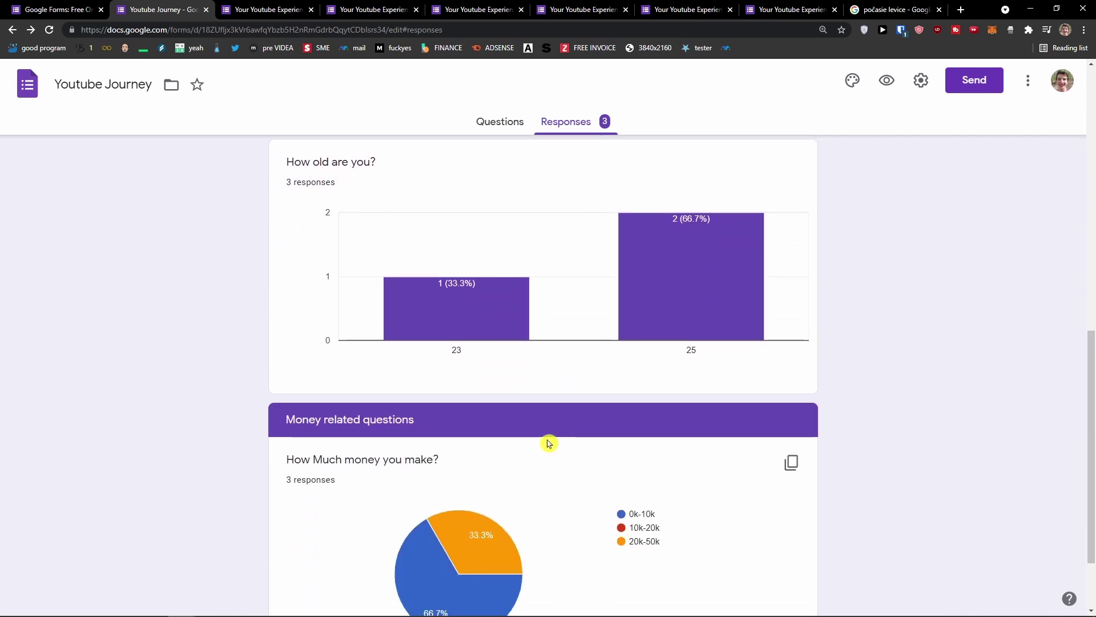
scroll(494, 434, "down", 1)
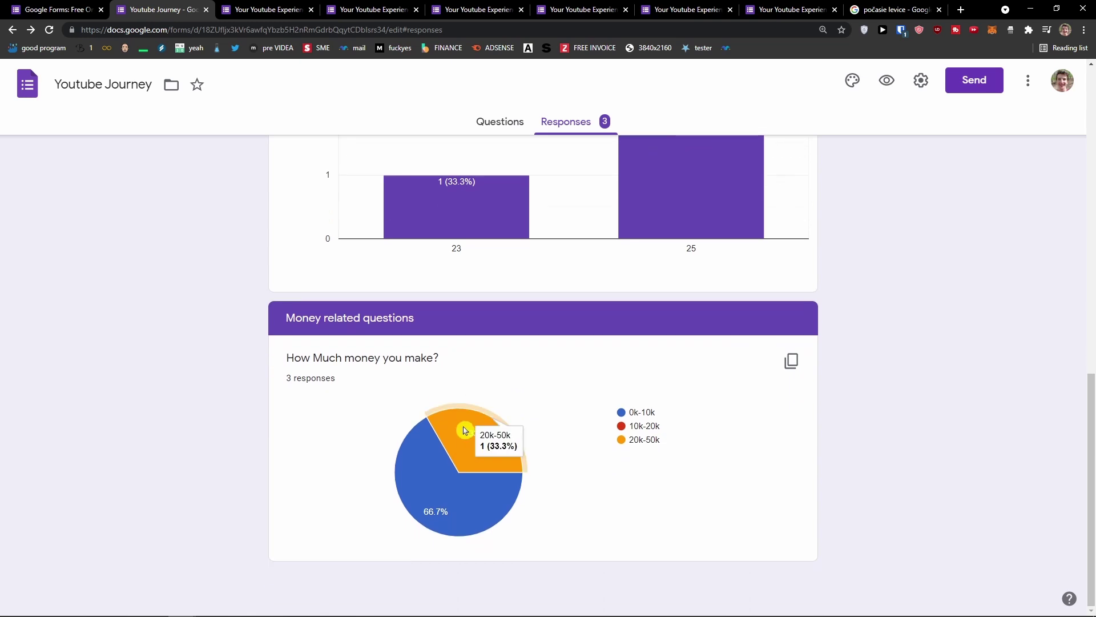
mouse_move(470, 508)
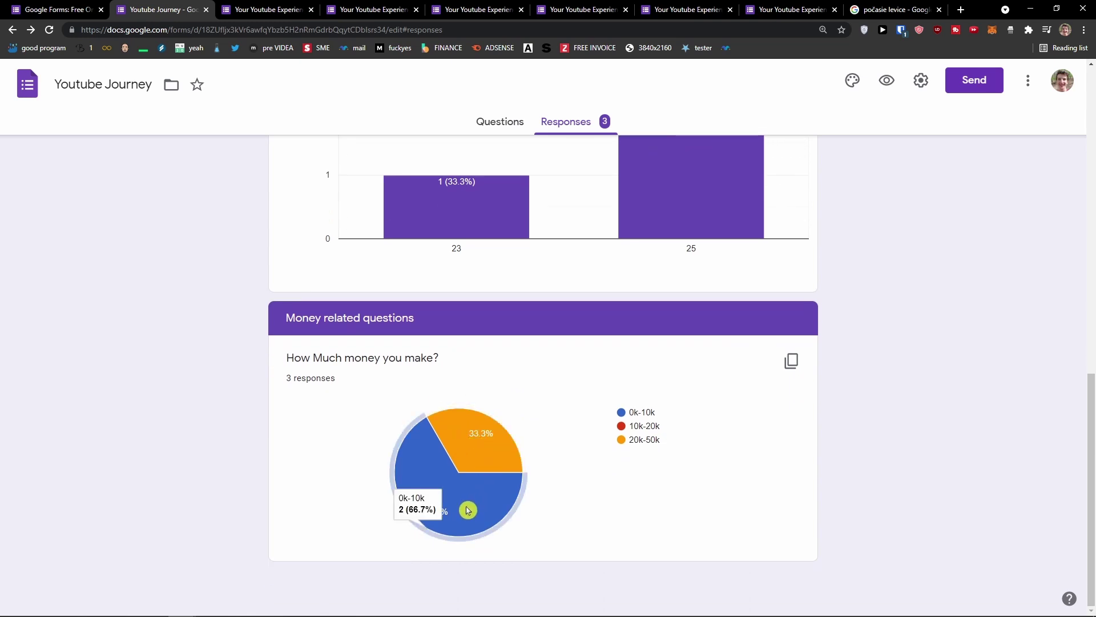
mouse_move(473, 464)
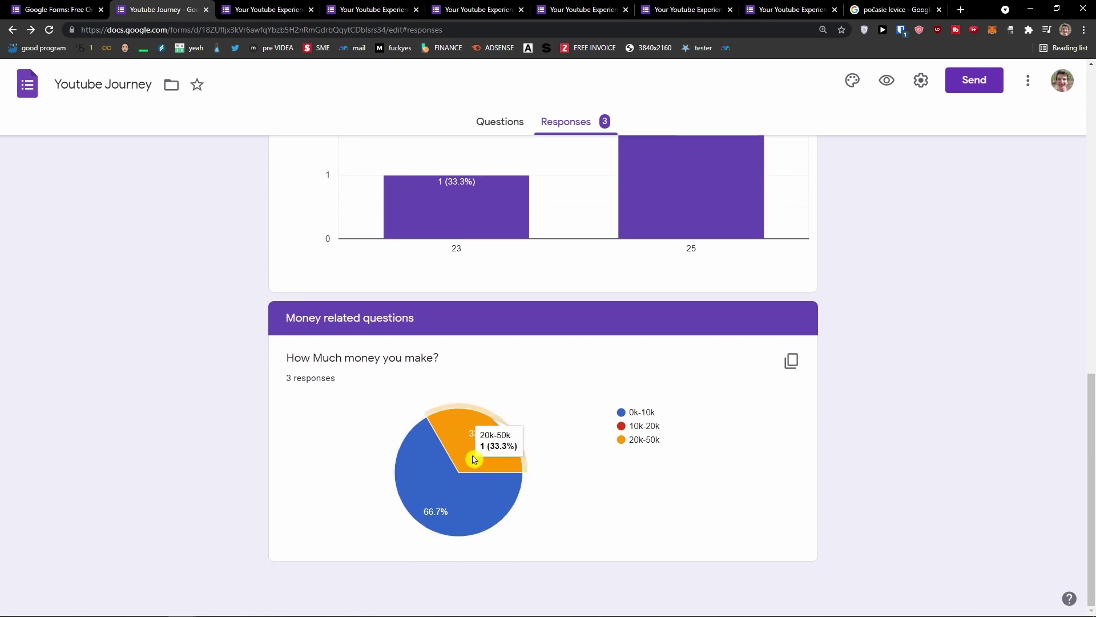
left_click(825, 9)
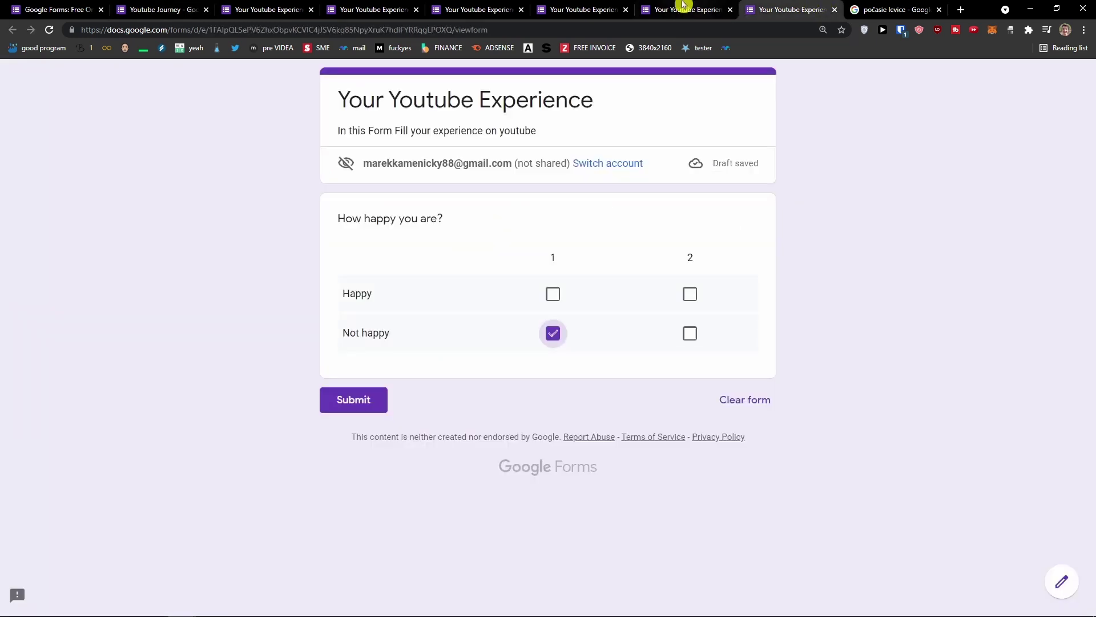
left_click(676, 4)
left_click(181, 8)
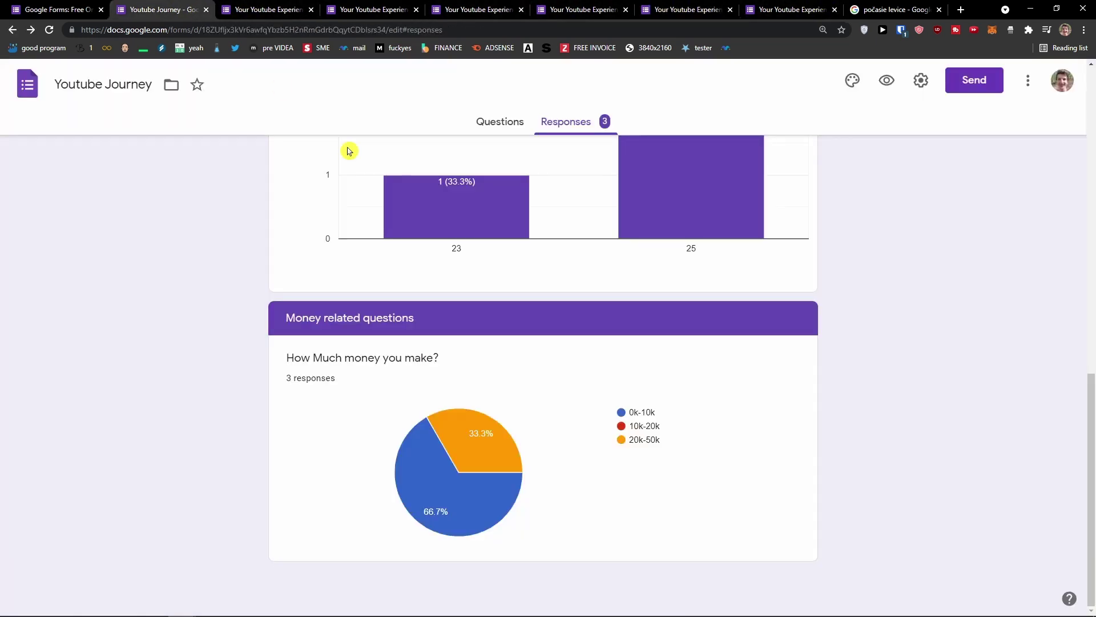
scroll(705, 464, "up", 1)
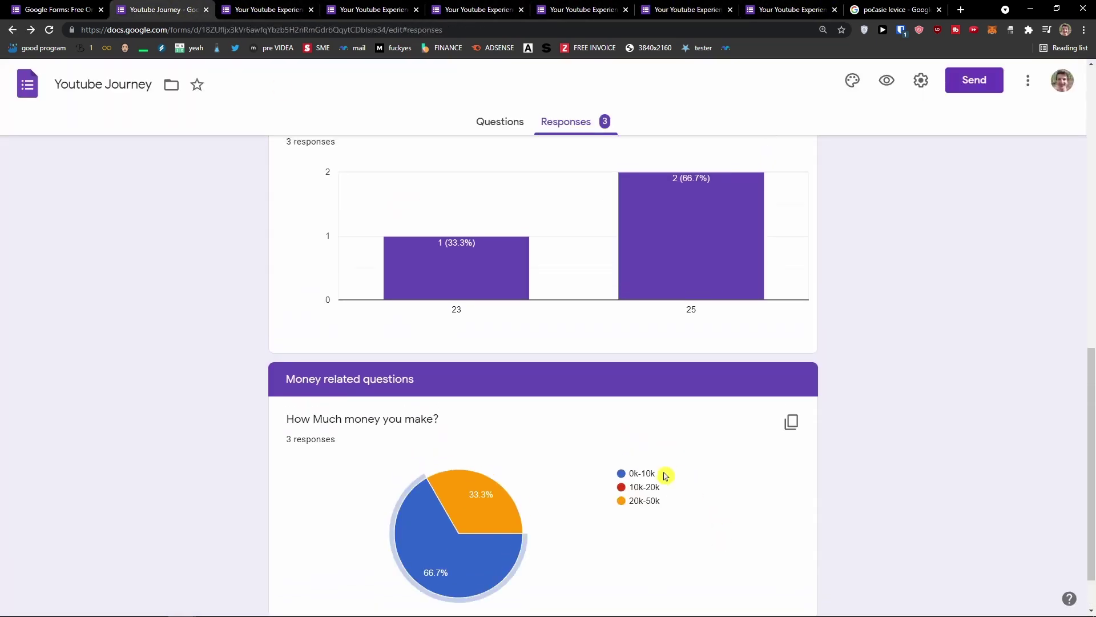
scroll(735, 386, "up", 10)
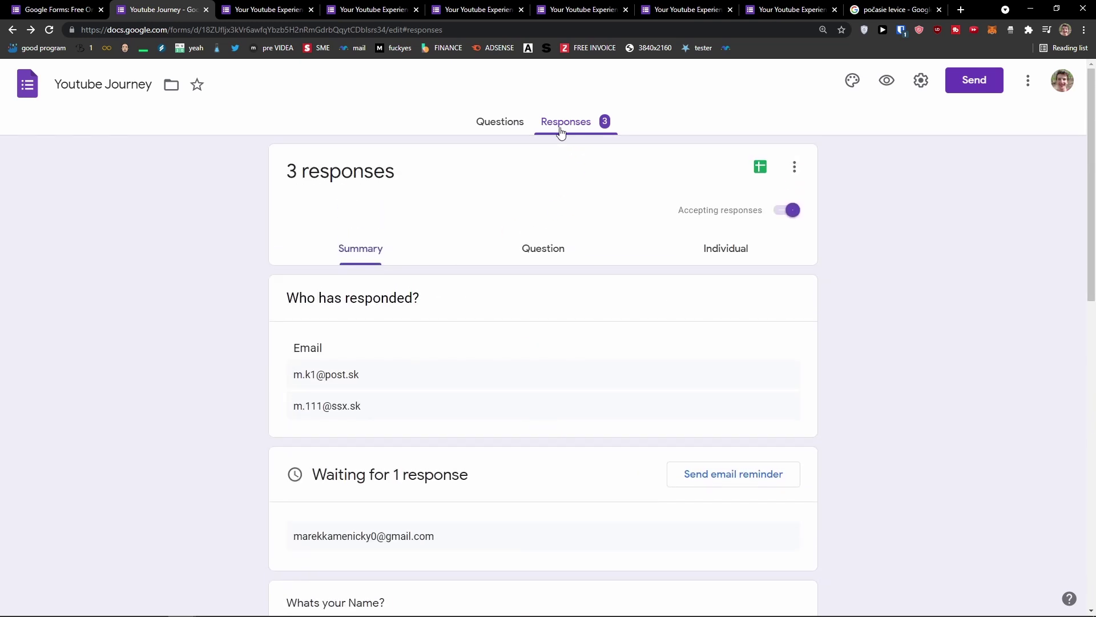
- Browse the per-question answers, switching between Whats your Name? and How old are you?
left_click(524, 249)
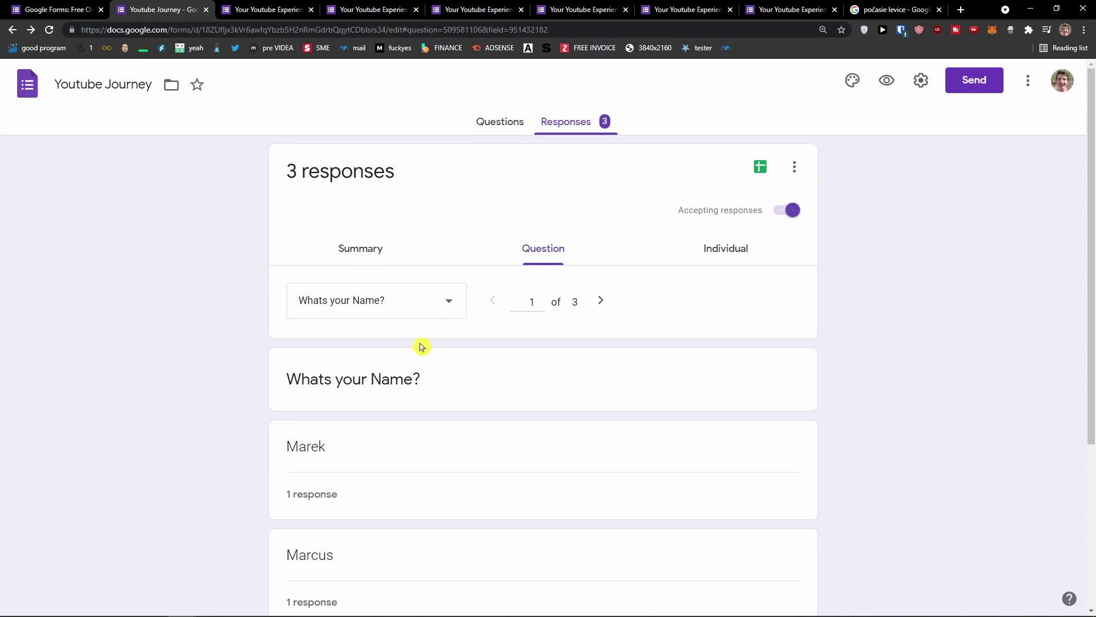
scroll(338, 404, "down", 2)
scroll(306, 404, "up", 1)
left_click(598, 245)
left_click(498, 245)
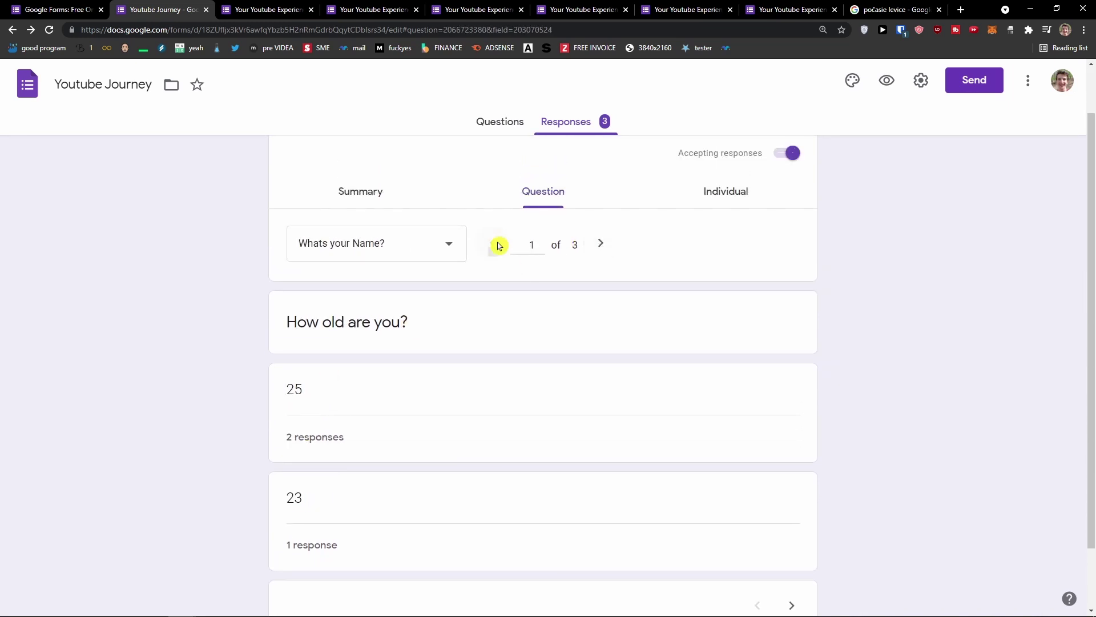
left_click(599, 240)
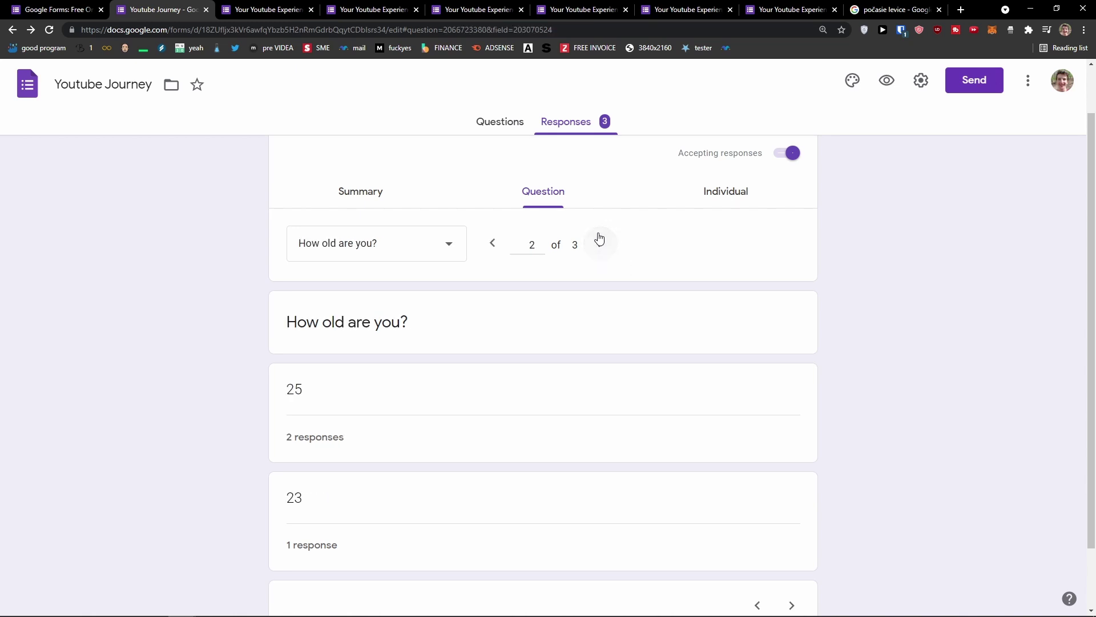
left_click(492, 242)
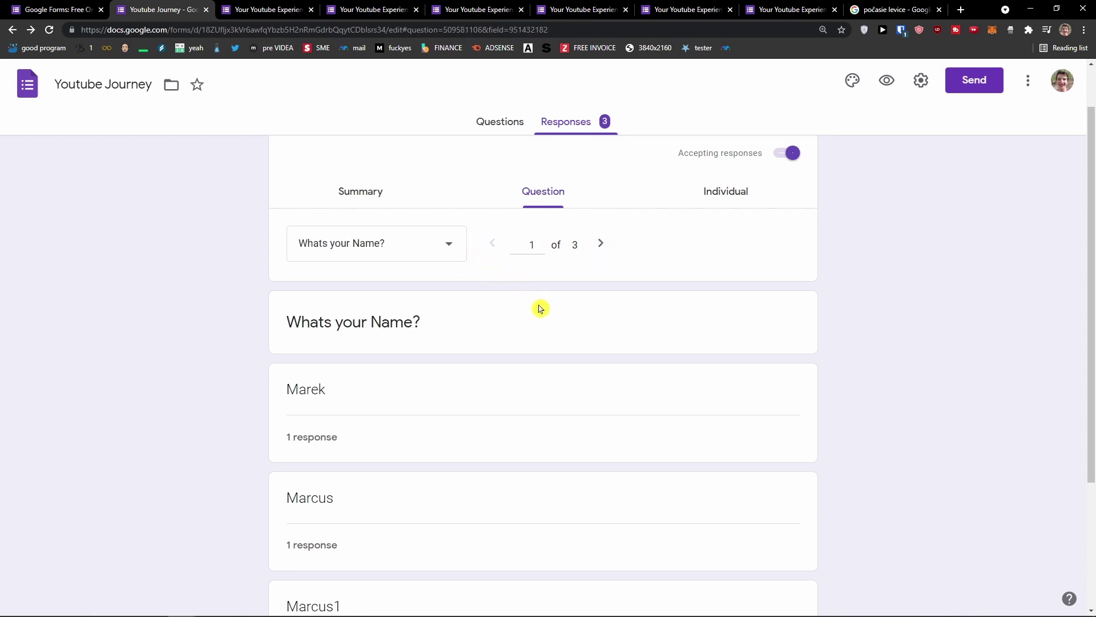
scroll(465, 343, "down", 3)
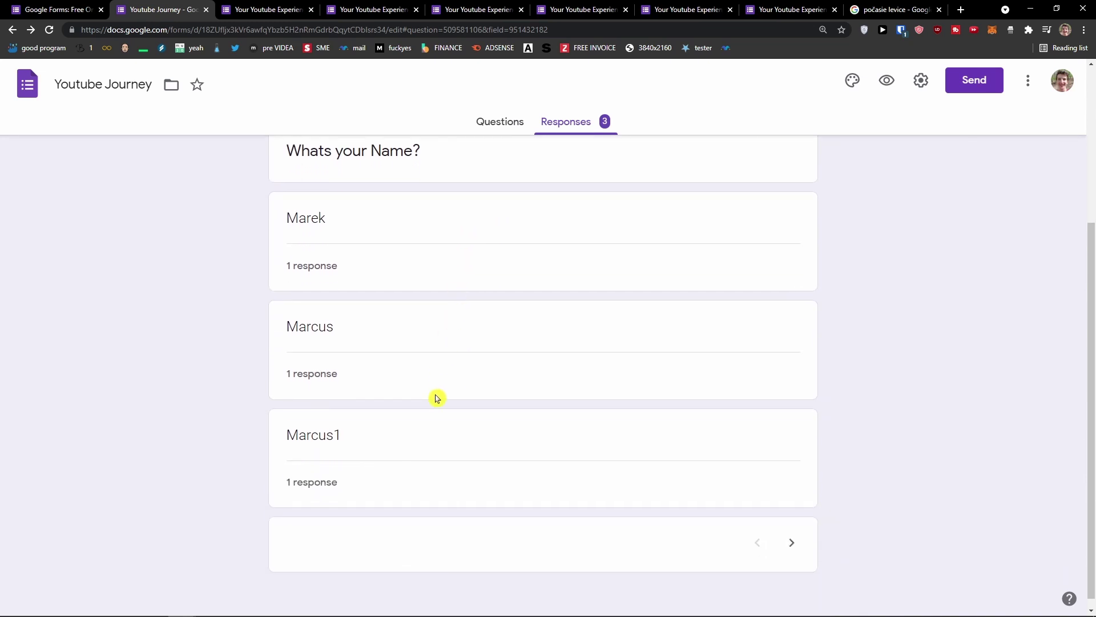
scroll(438, 395, "up", 3)
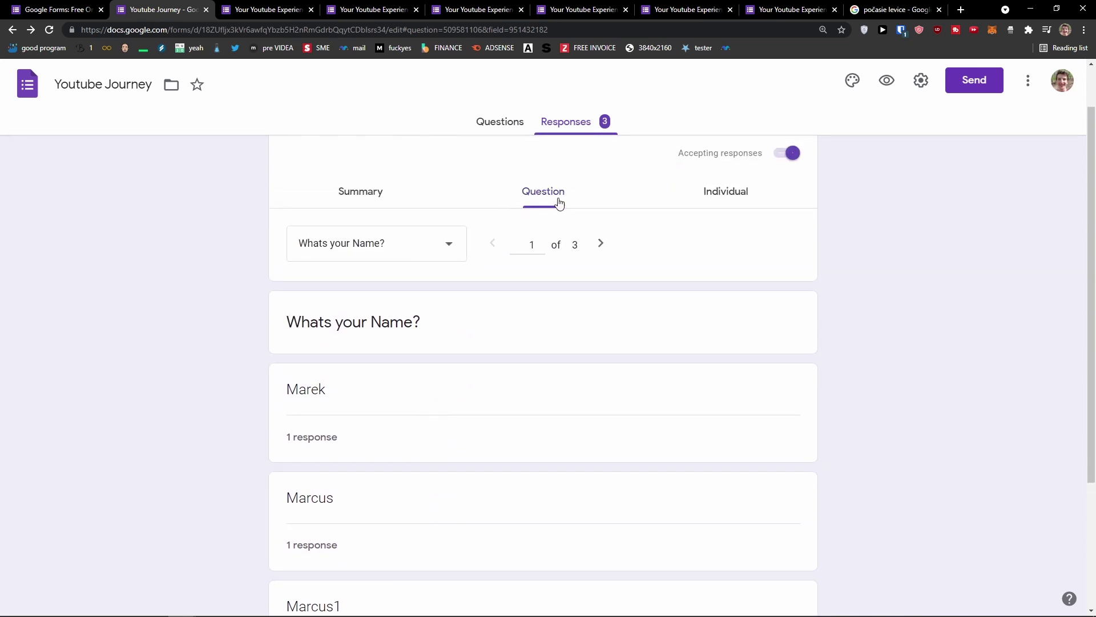
- Step through all three individual responses, then return to the per-question view
left_click(698, 197)
scroll(519, 269, "down", 3)
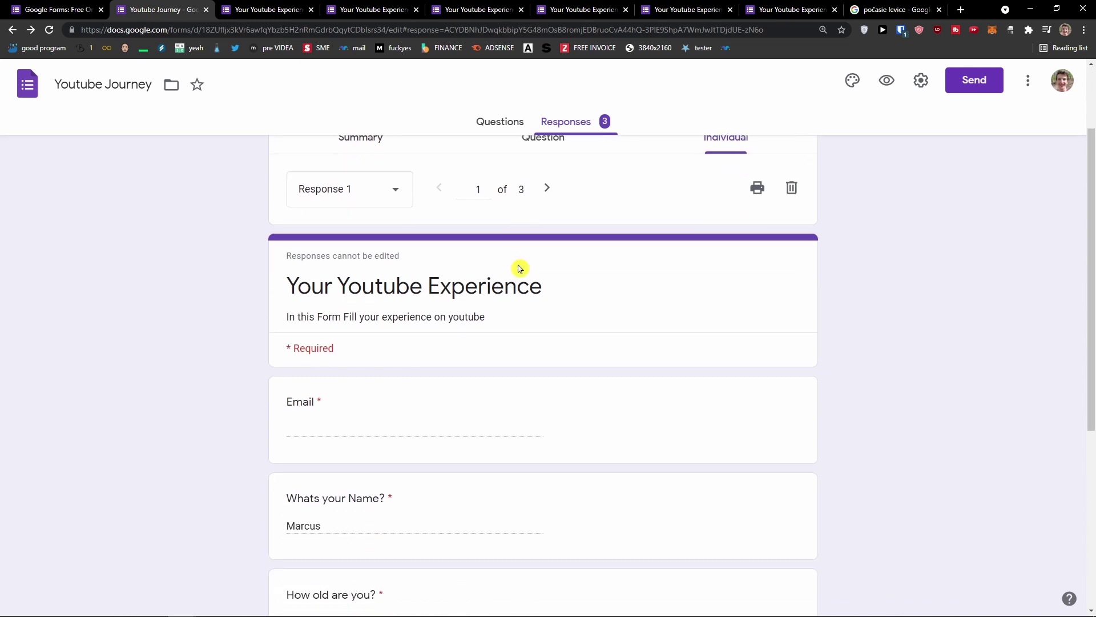
scroll(520, 268, "down", 2)
scroll(519, 269, "up", 3)
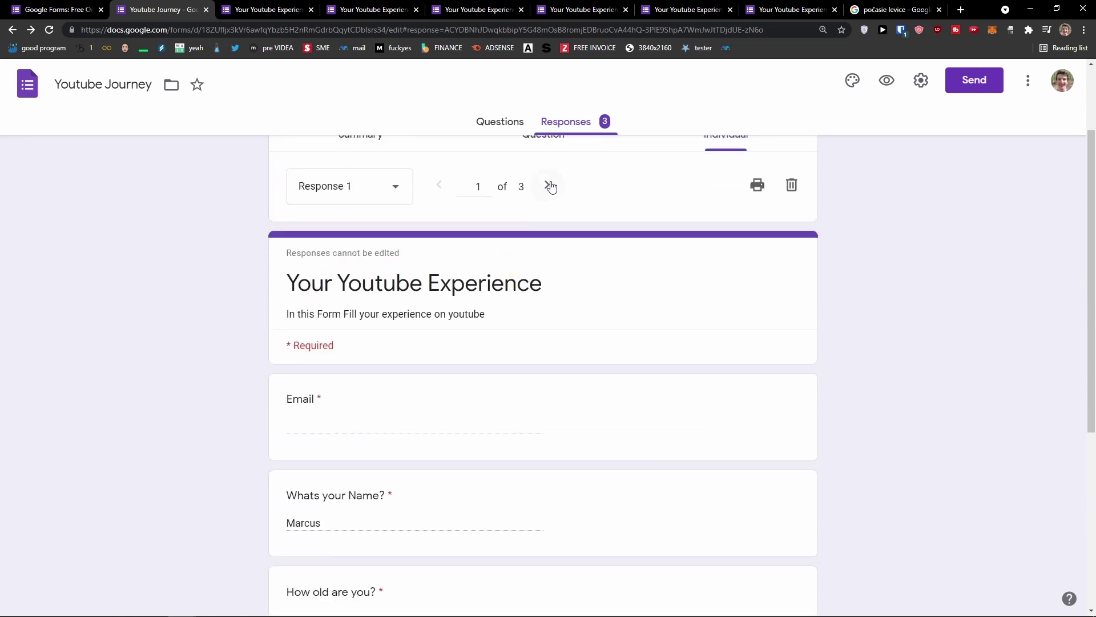
left_click(550, 185)
left_click(546, 300)
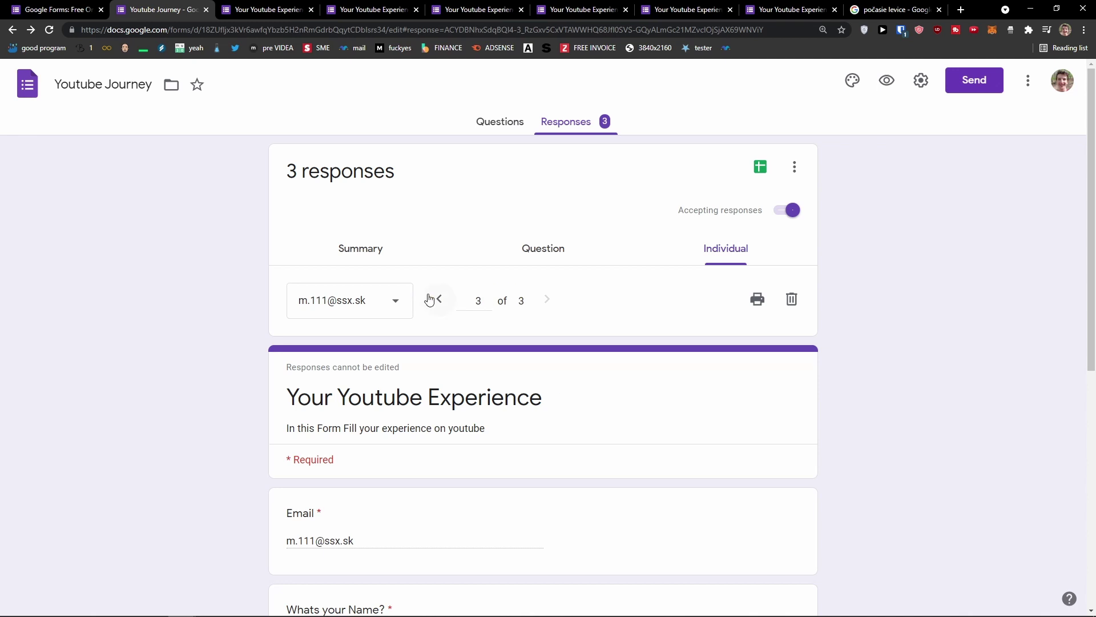
left_click(522, 251)
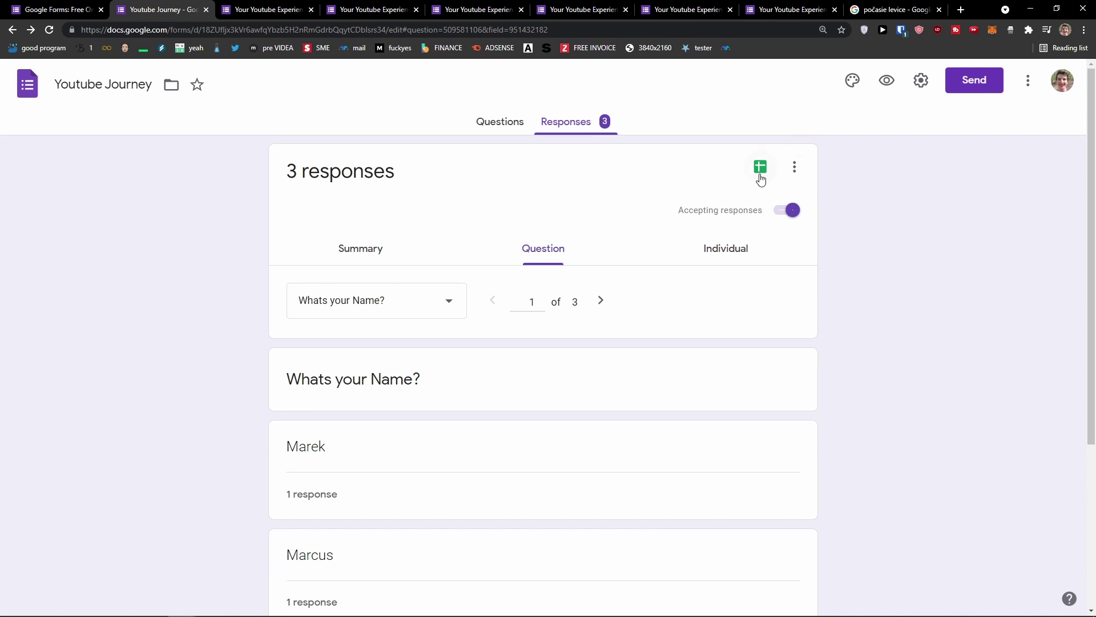
- Link the responses to a new spreadsheet, Youtube Journey (Responses), via the Sheets icon
left_click(794, 171)
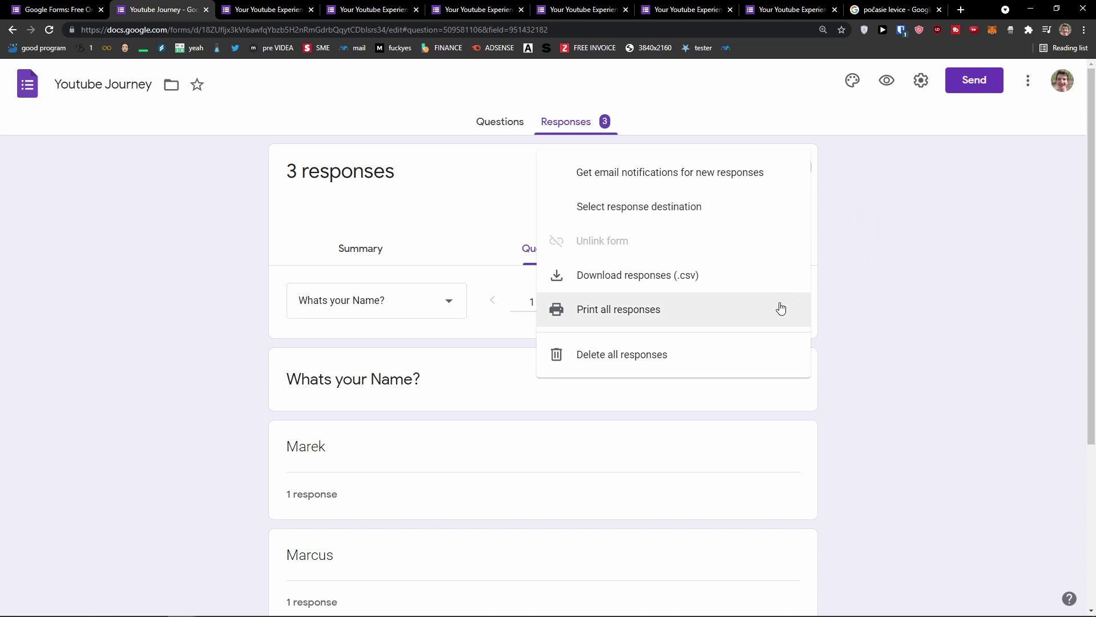
left_click(900, 244)
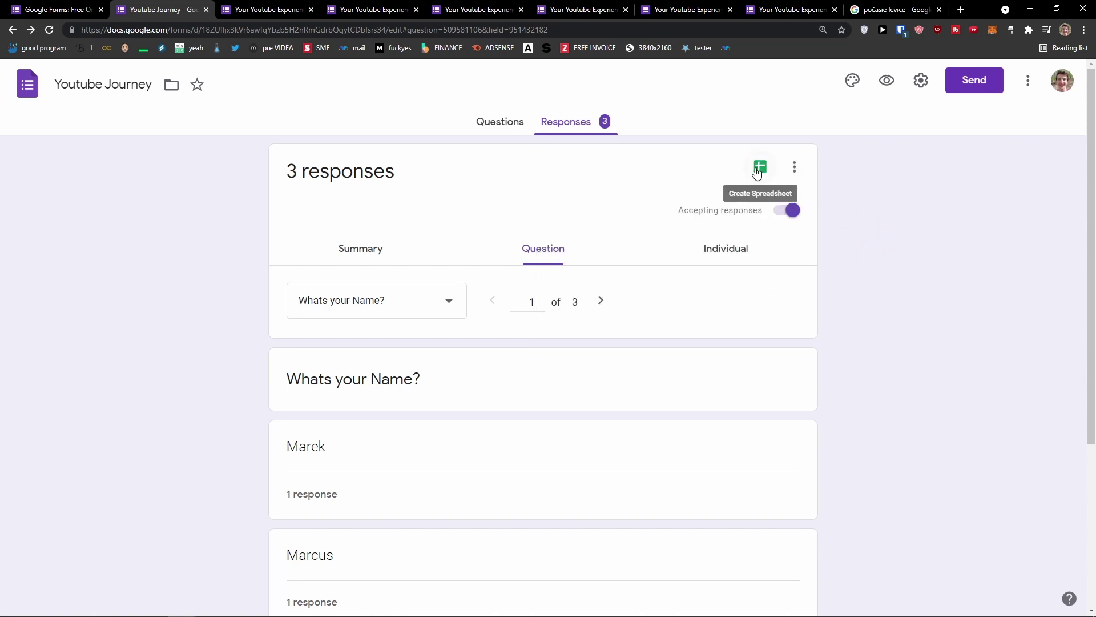
left_click(759, 167)
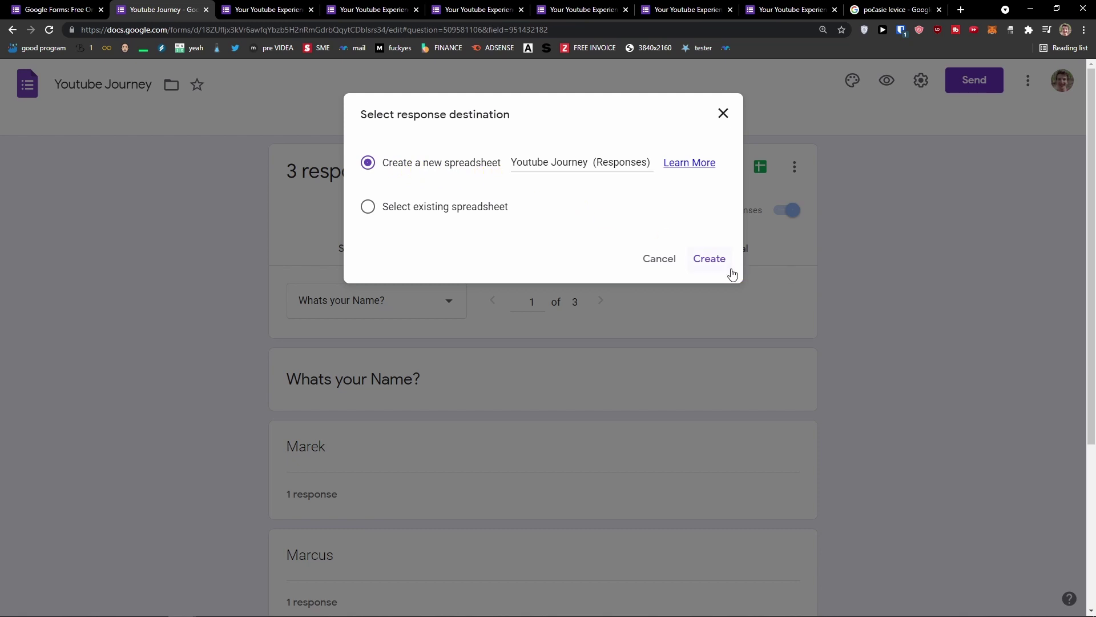
left_click(710, 258)
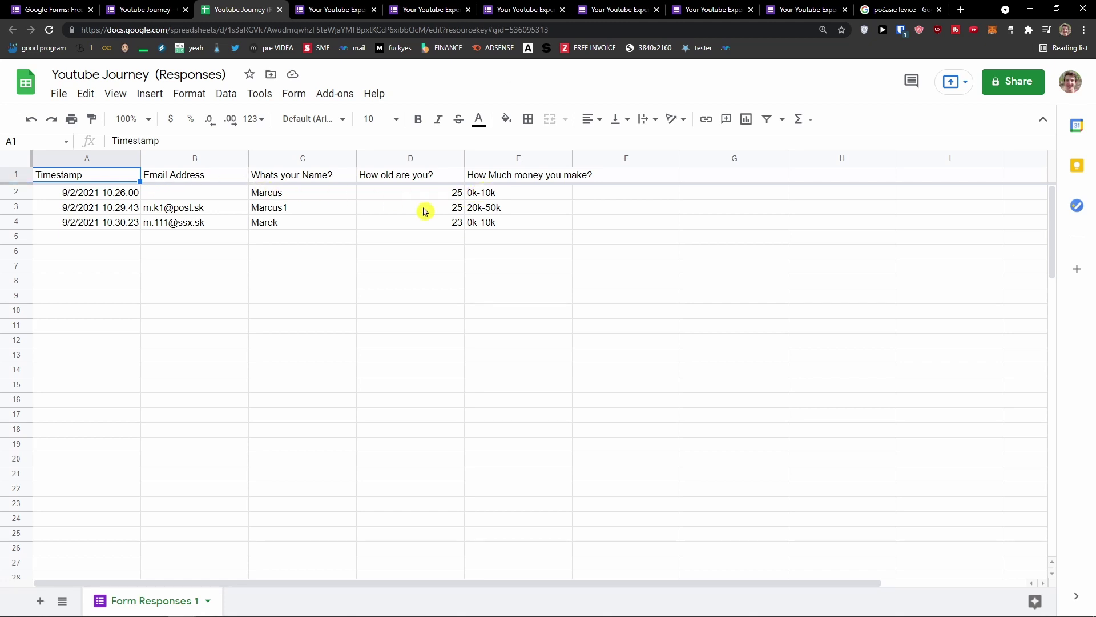
- Check the exported timestamp, email and age cells, then return to the Youtube Journey form
left_click(231, 227)
left_click_drag(114, 238, 180, 226)
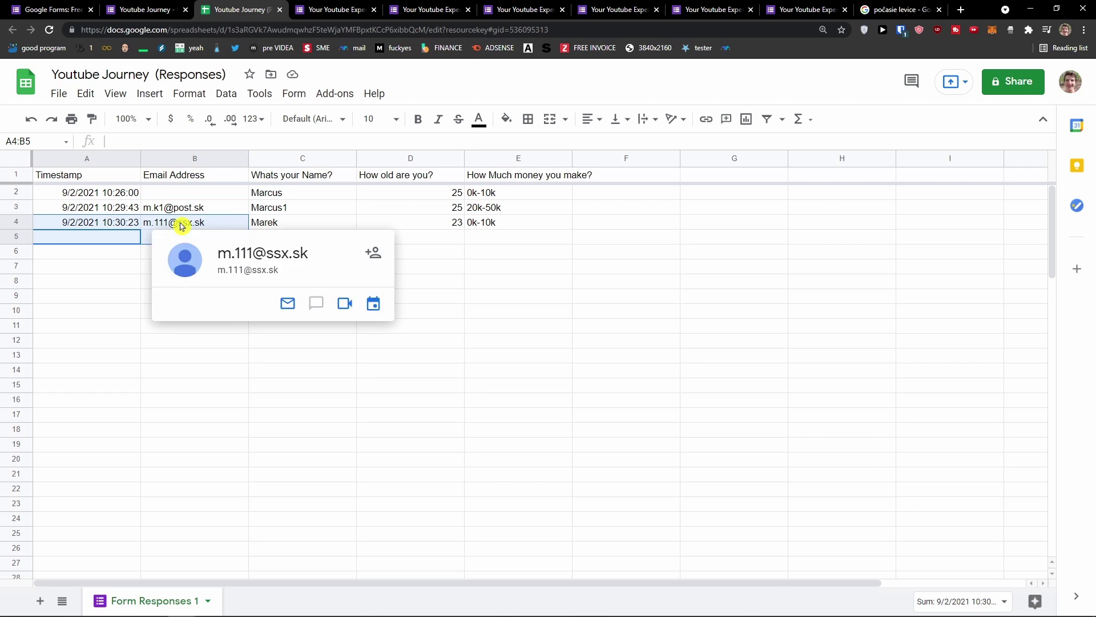
left_click(374, 213)
left_click(148, 9)
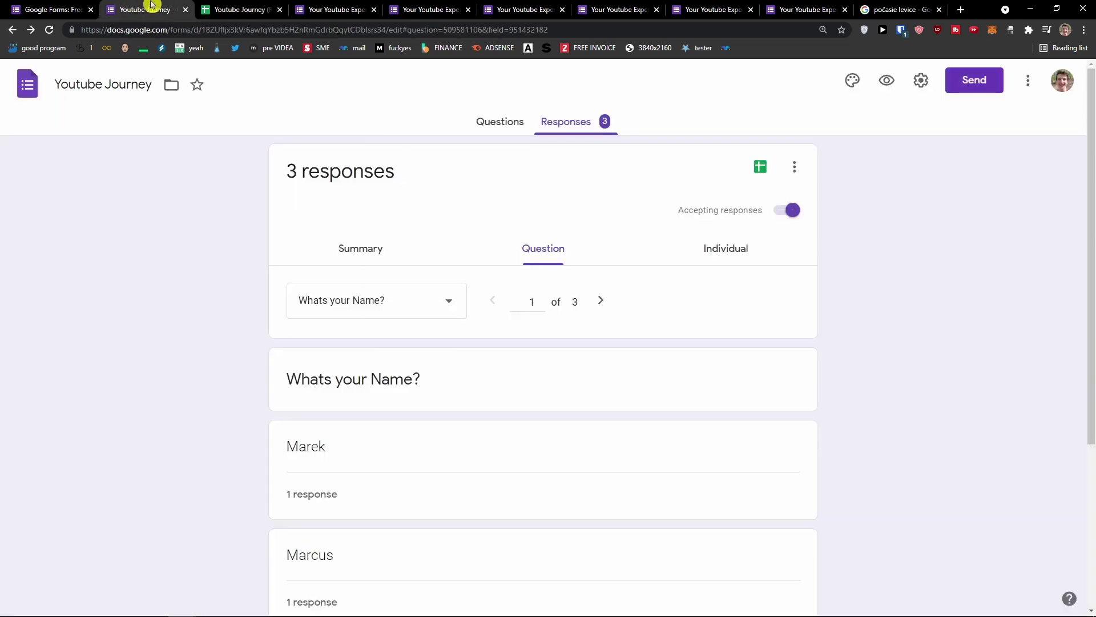